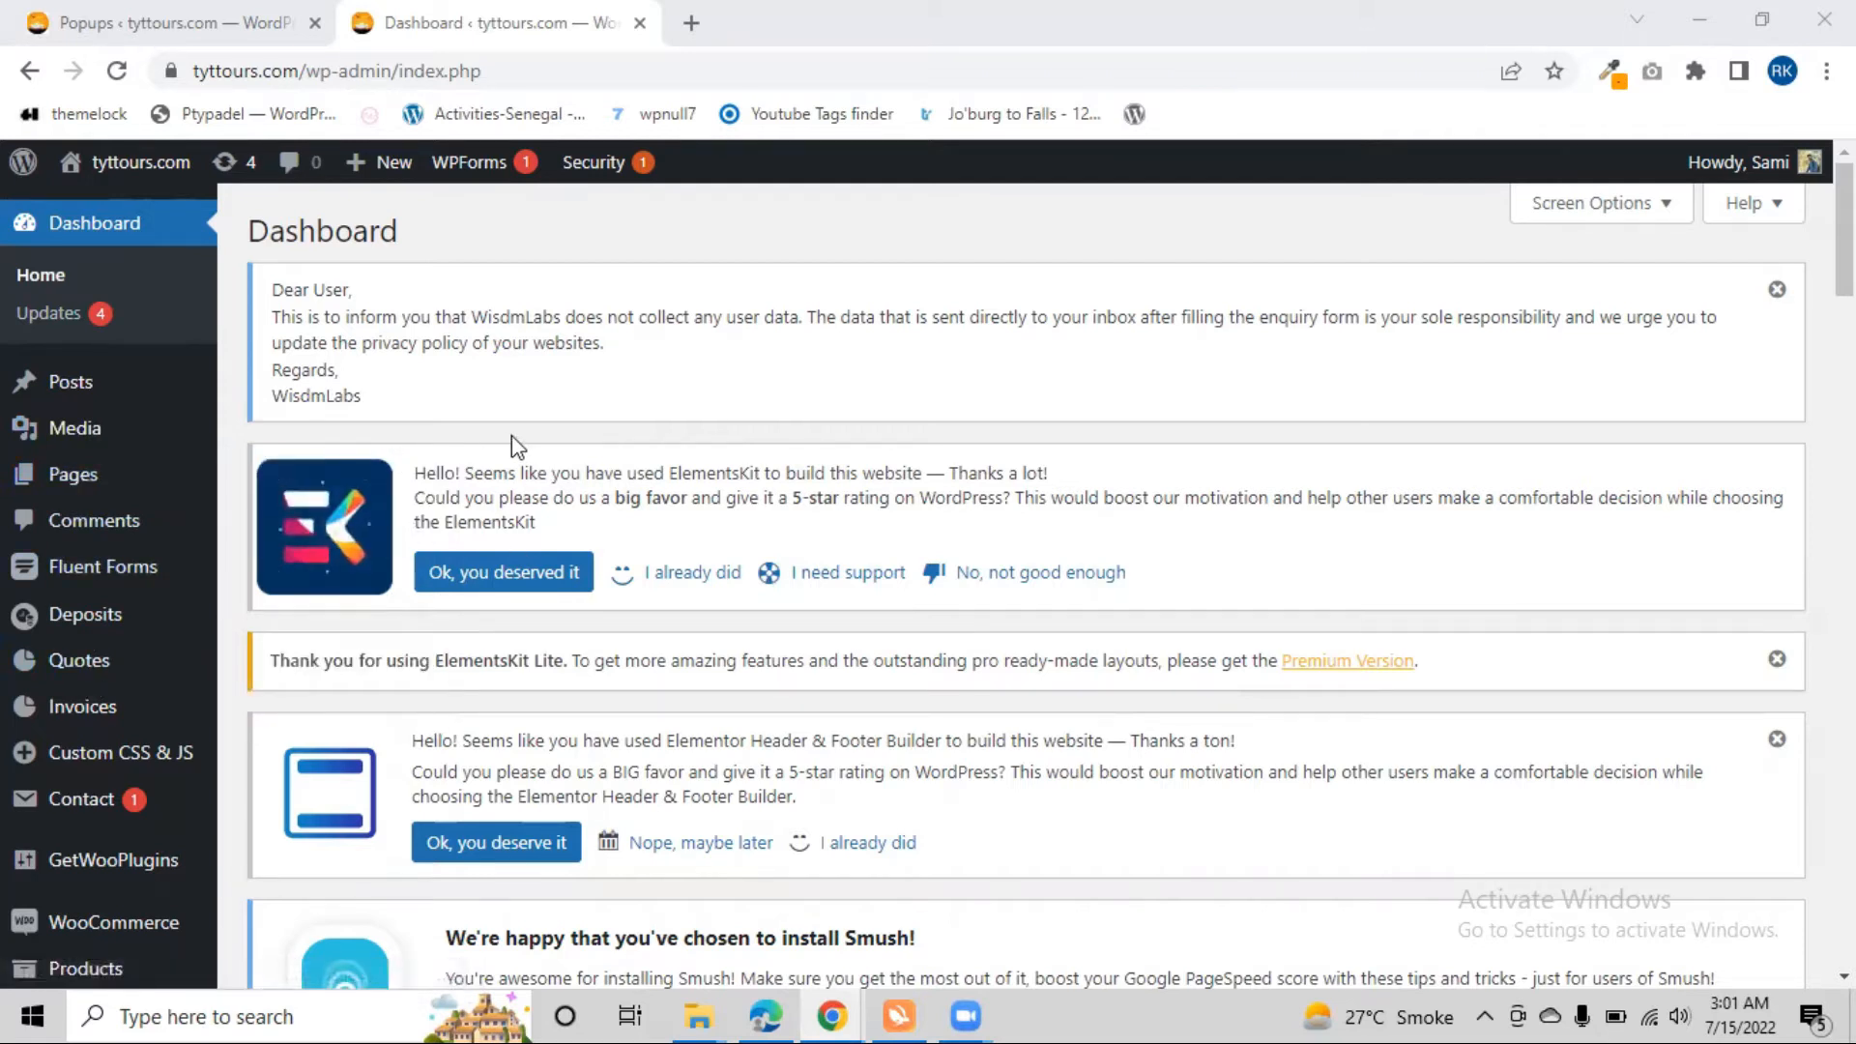
Open the list of Elementor popup templates from the WordPress dashboard
{"action": "mouse_move", "coordinate": [115, 742]}
{"action": "scroll", "coordinate": [1026, 580], "scroll_direction": "down", "scroll_amount": 6}
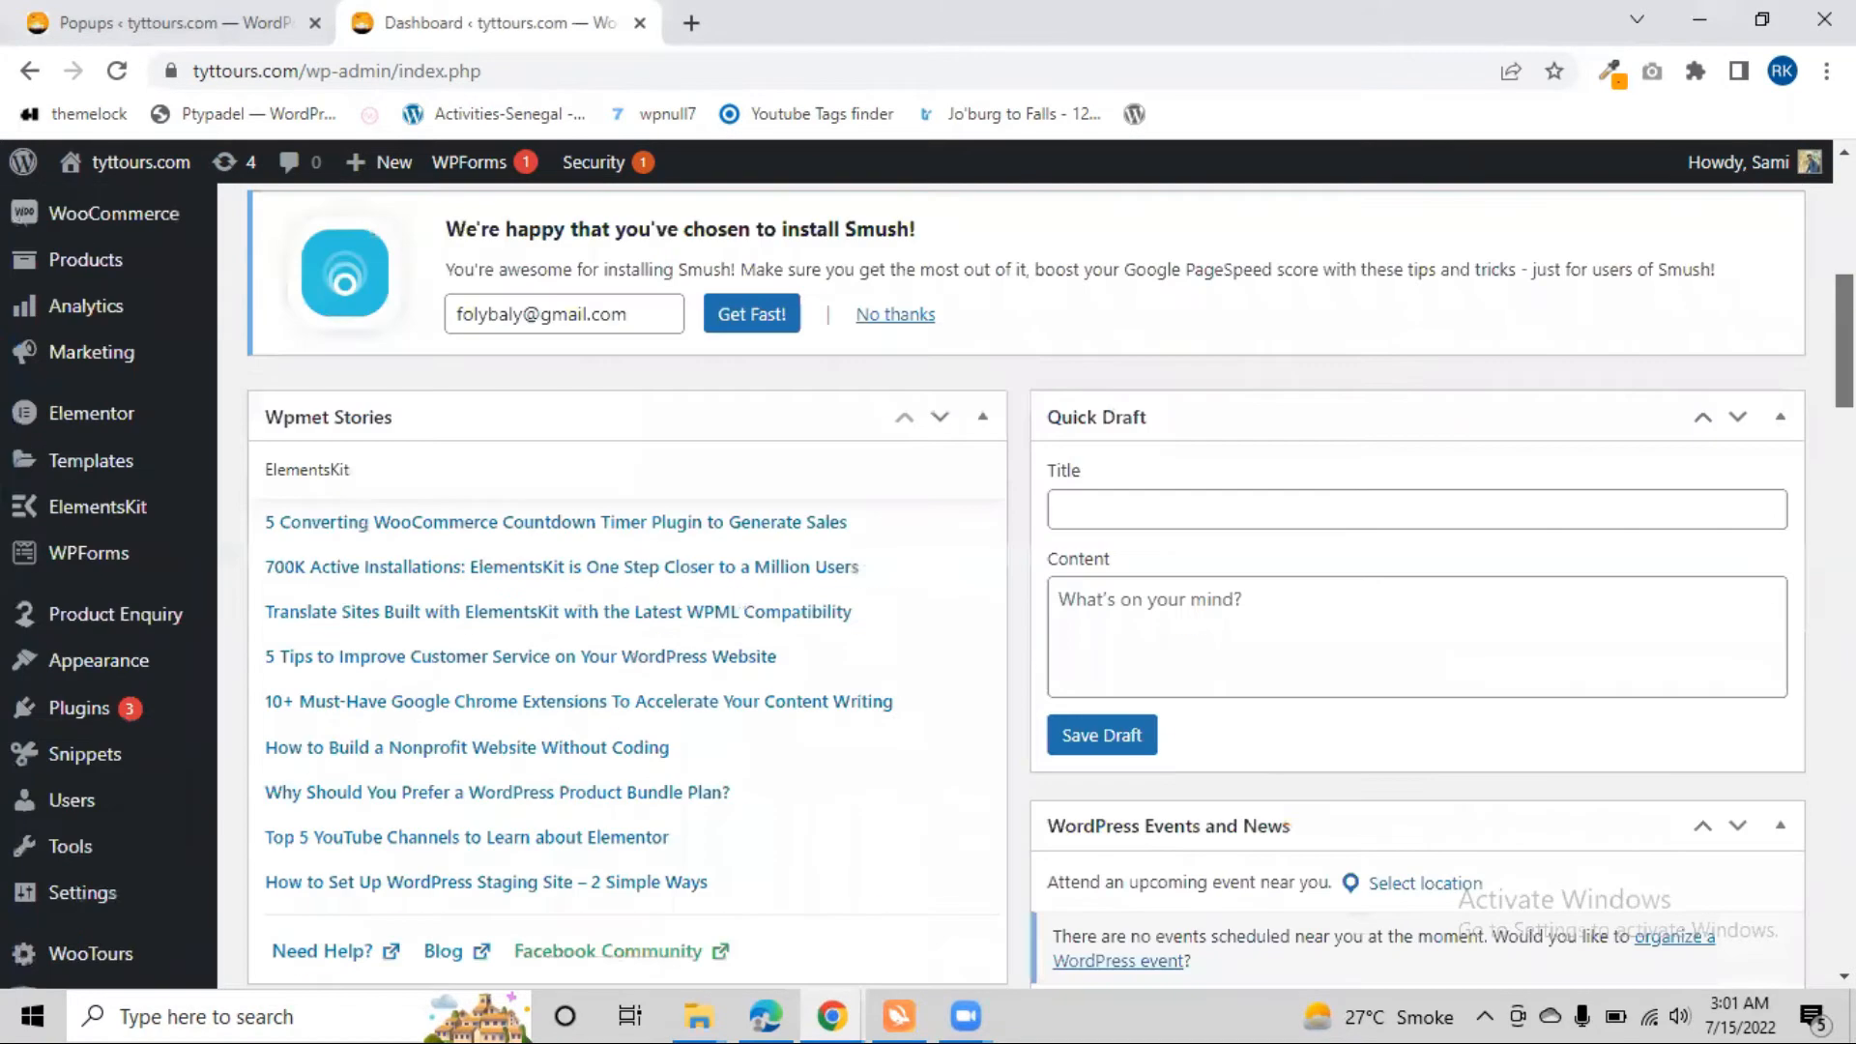
{"action": "scroll", "coordinate": [1026, 580], "scroll_direction": "down", "scroll_amount": 1}
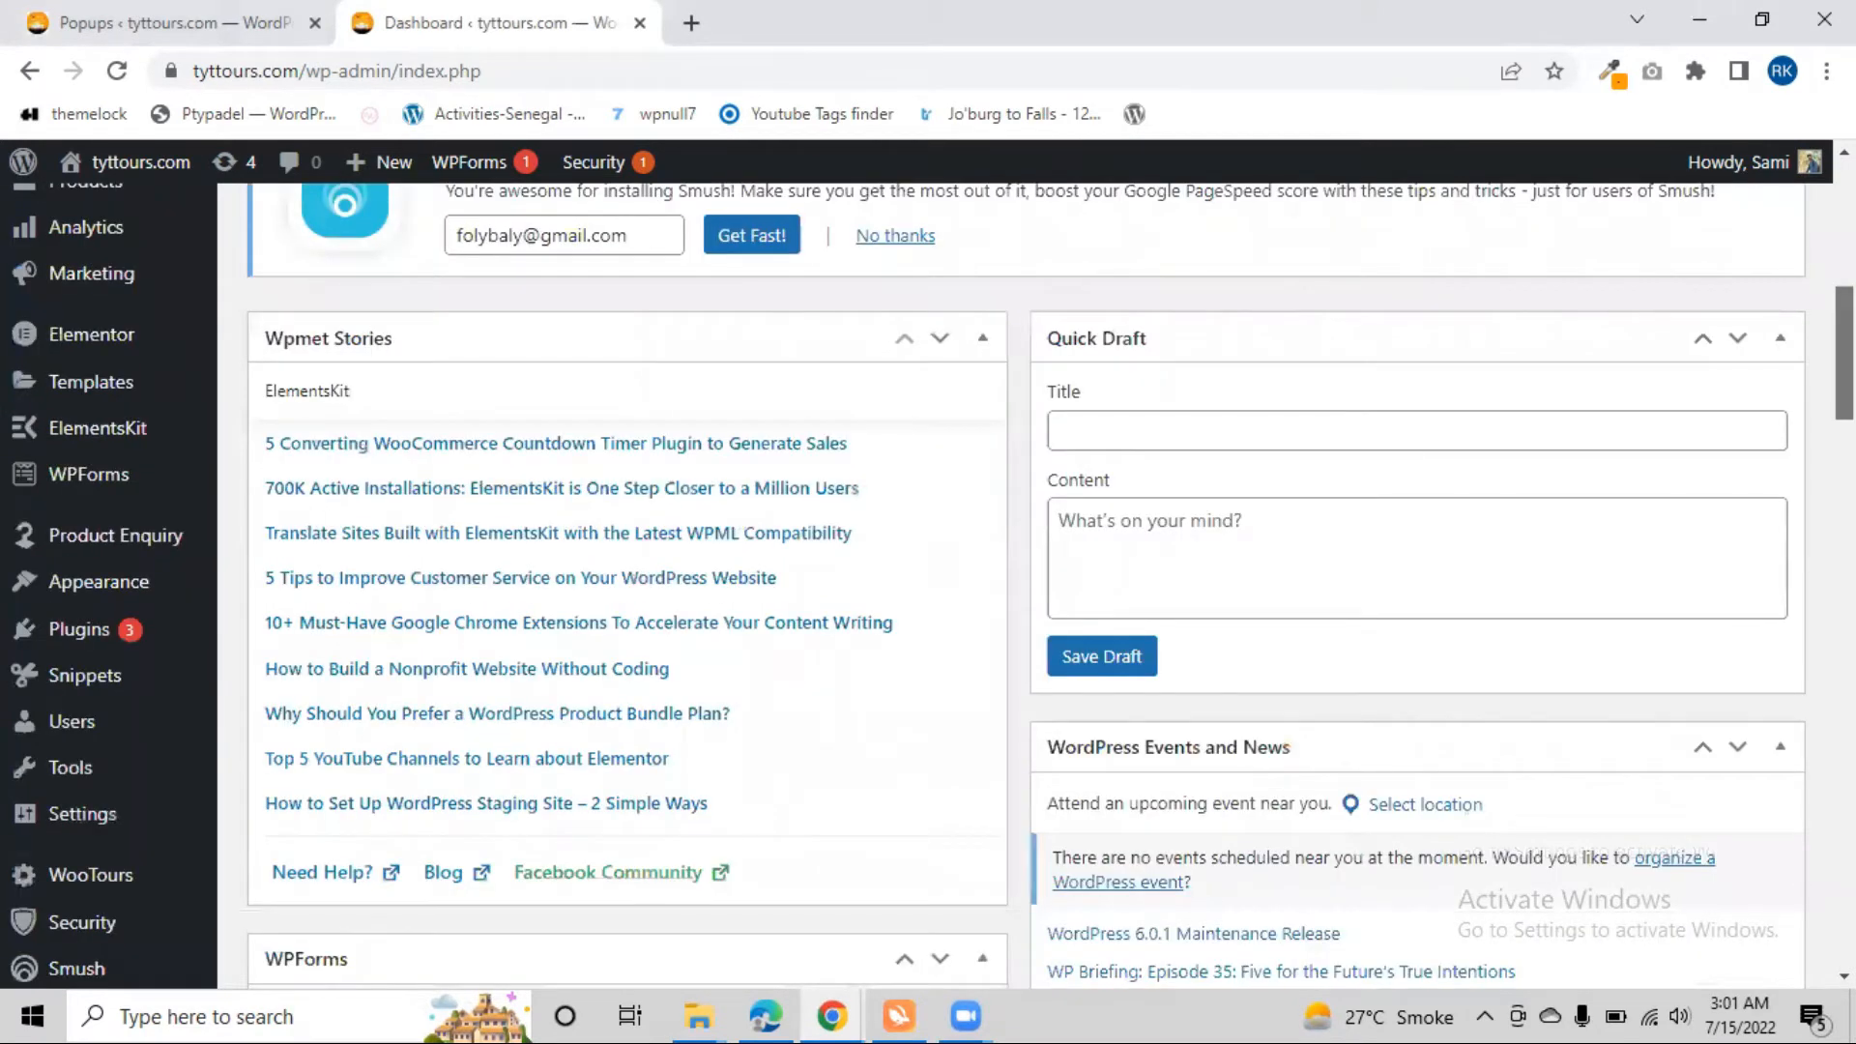
{"action": "mouse_move", "coordinate": [123, 384]}
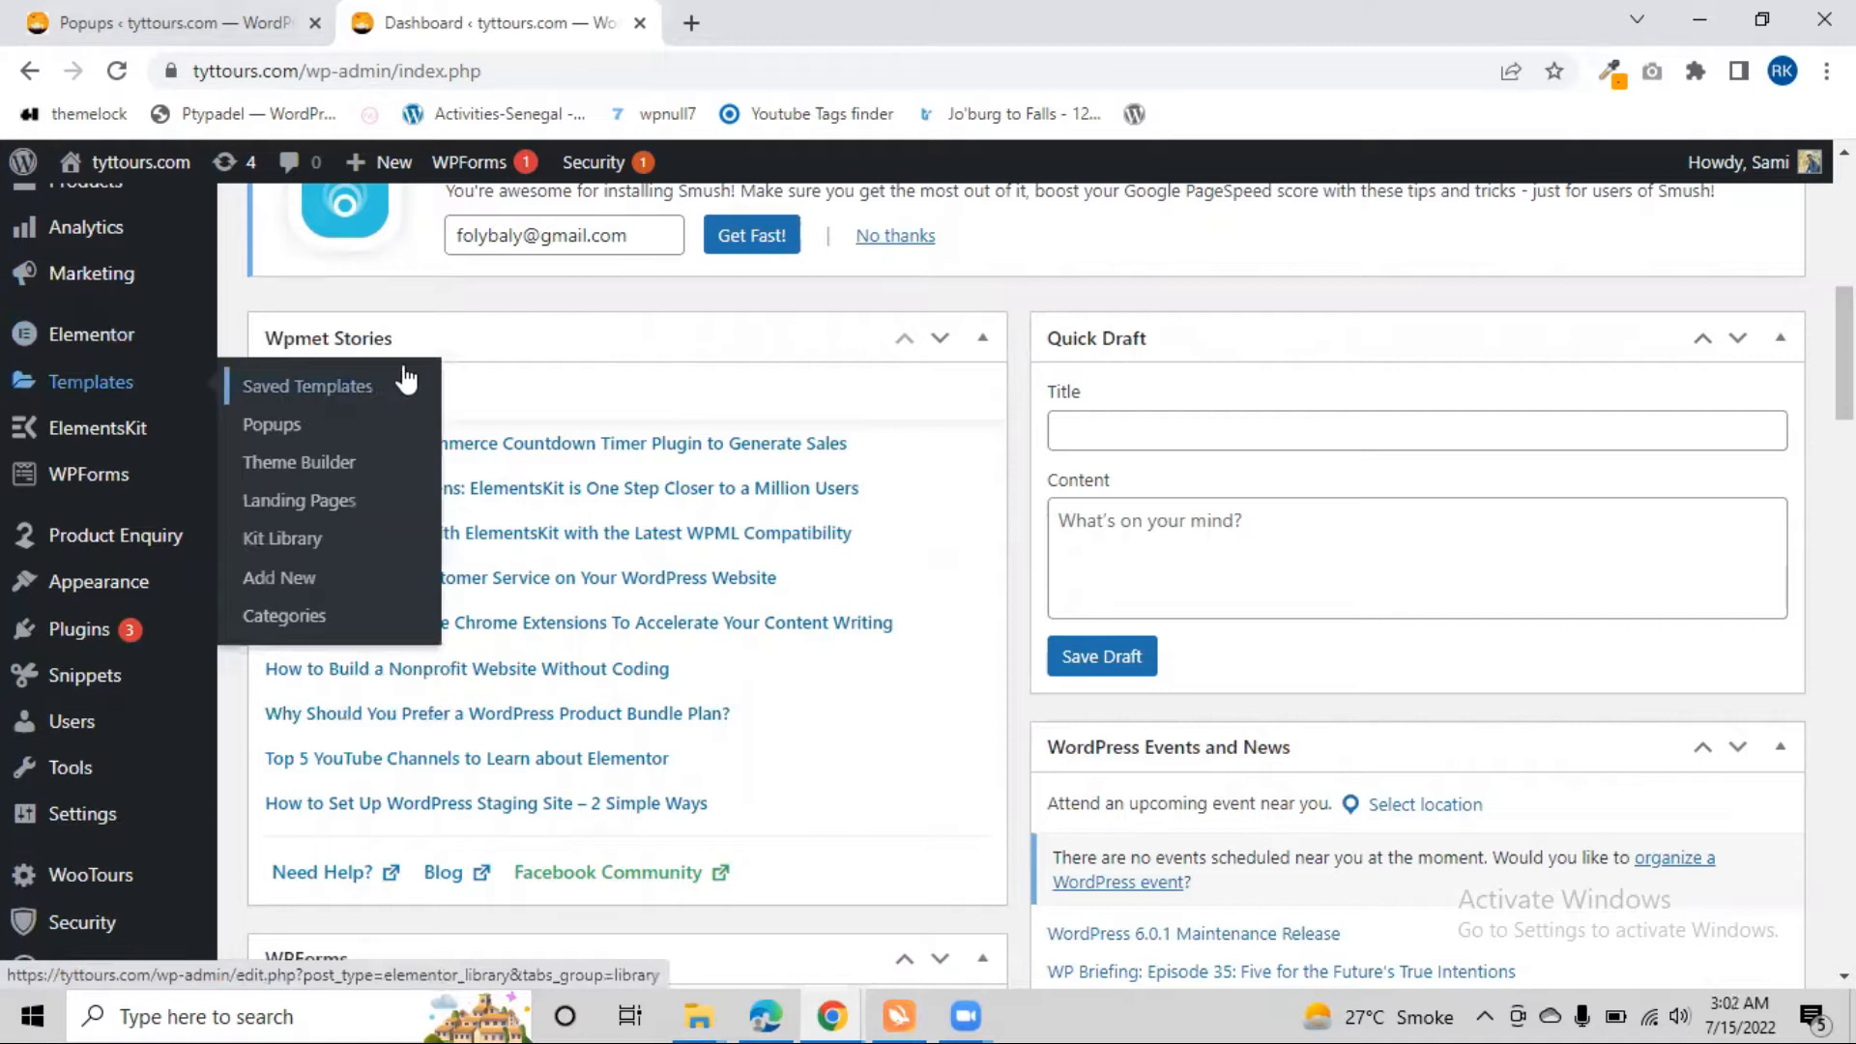
{"action": "left_click", "coordinate": [319, 426]}
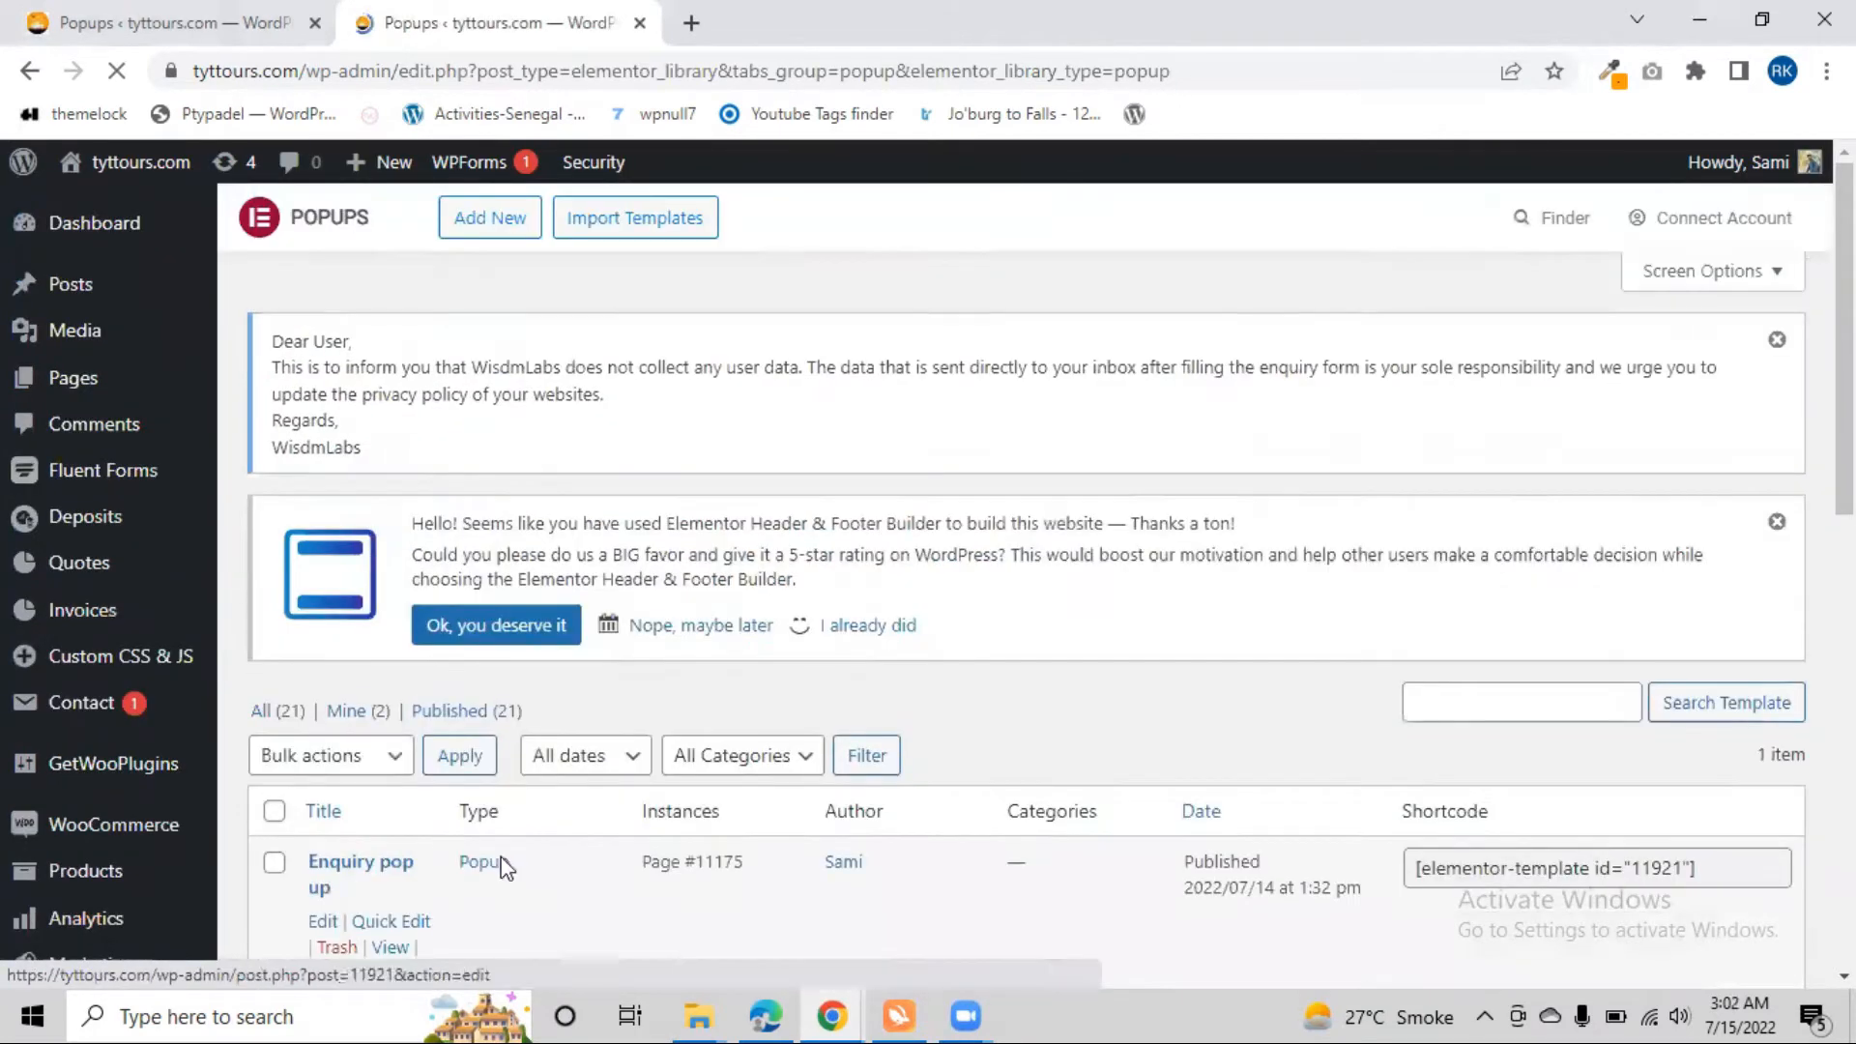
{"action": "scroll", "coordinate": [501, 867], "scroll_direction": "down", "scroll_amount": 1}
{"action": "scroll", "coordinate": [493, 714], "scroll_direction": "up", "scroll_amount": 2}
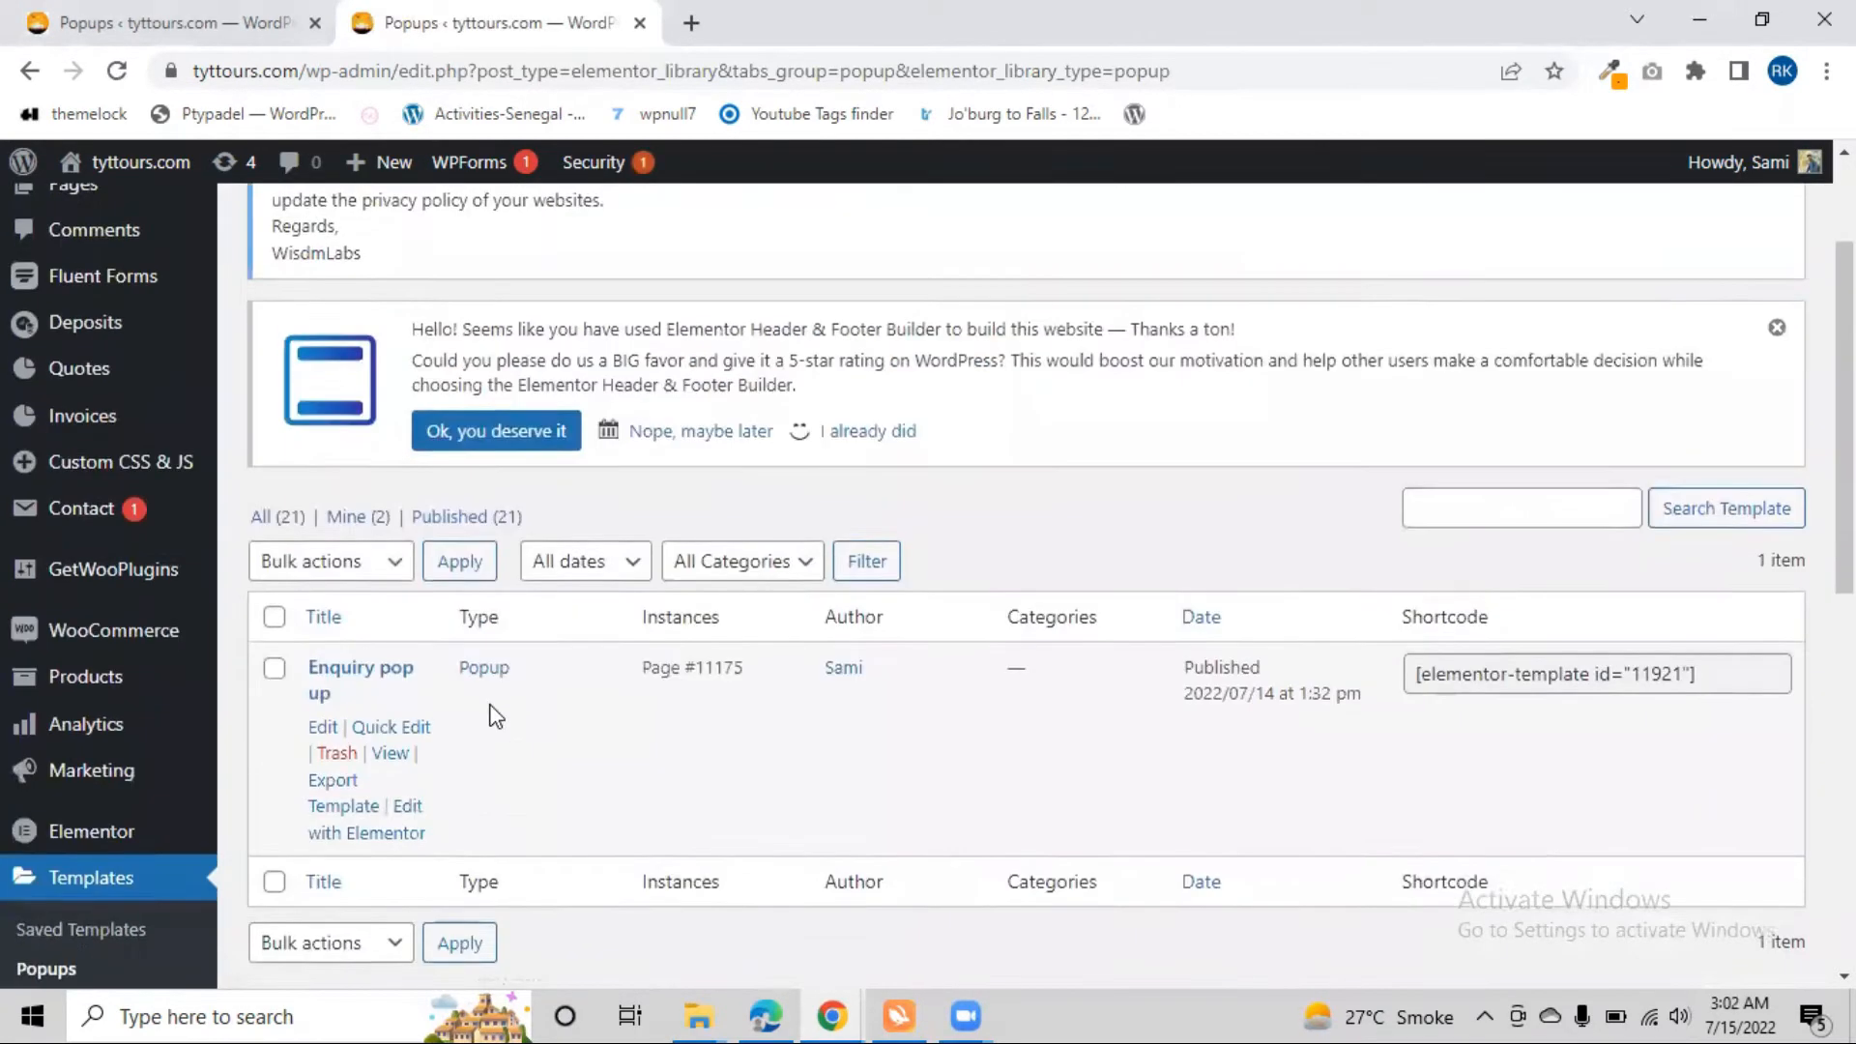
{"action": "scroll", "coordinate": [599, 473], "scroll_direction": "up", "scroll_amount": 1}
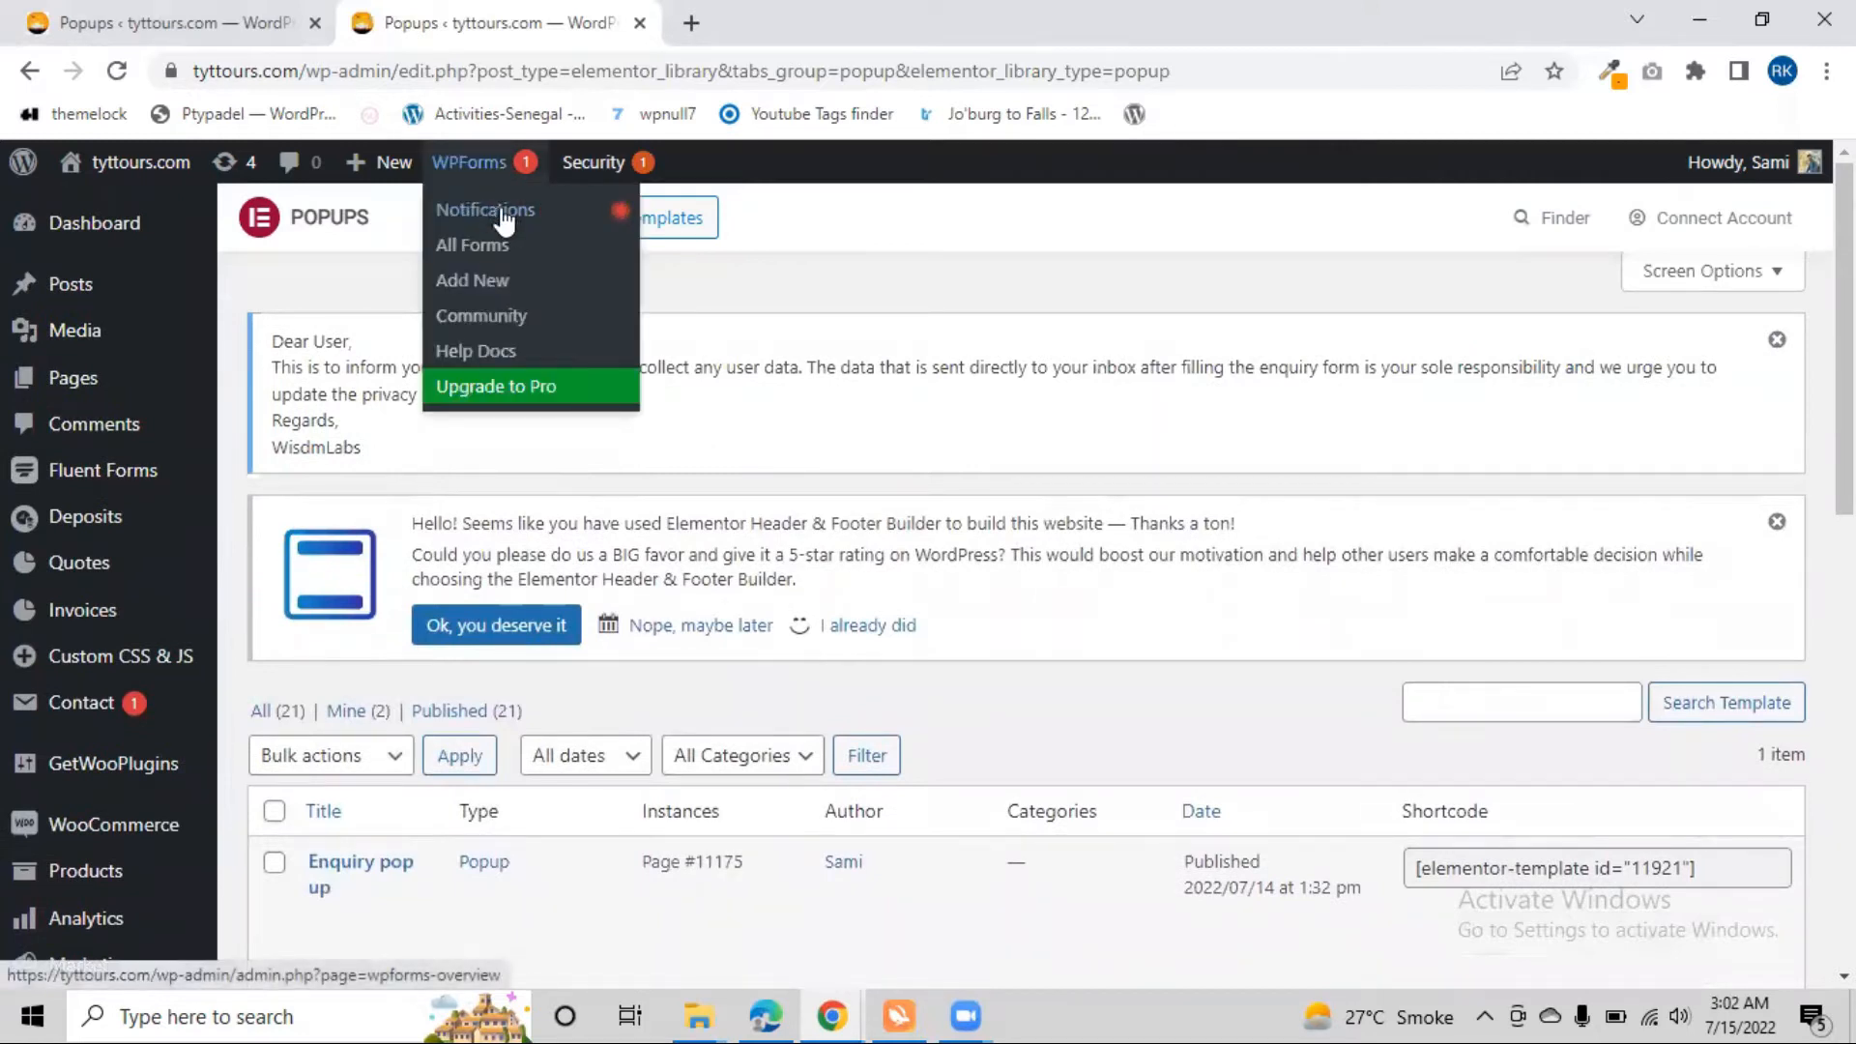
Create a new template of type Popup named "2nd pop up"
{"action": "left_click", "coordinate": [504, 230]}
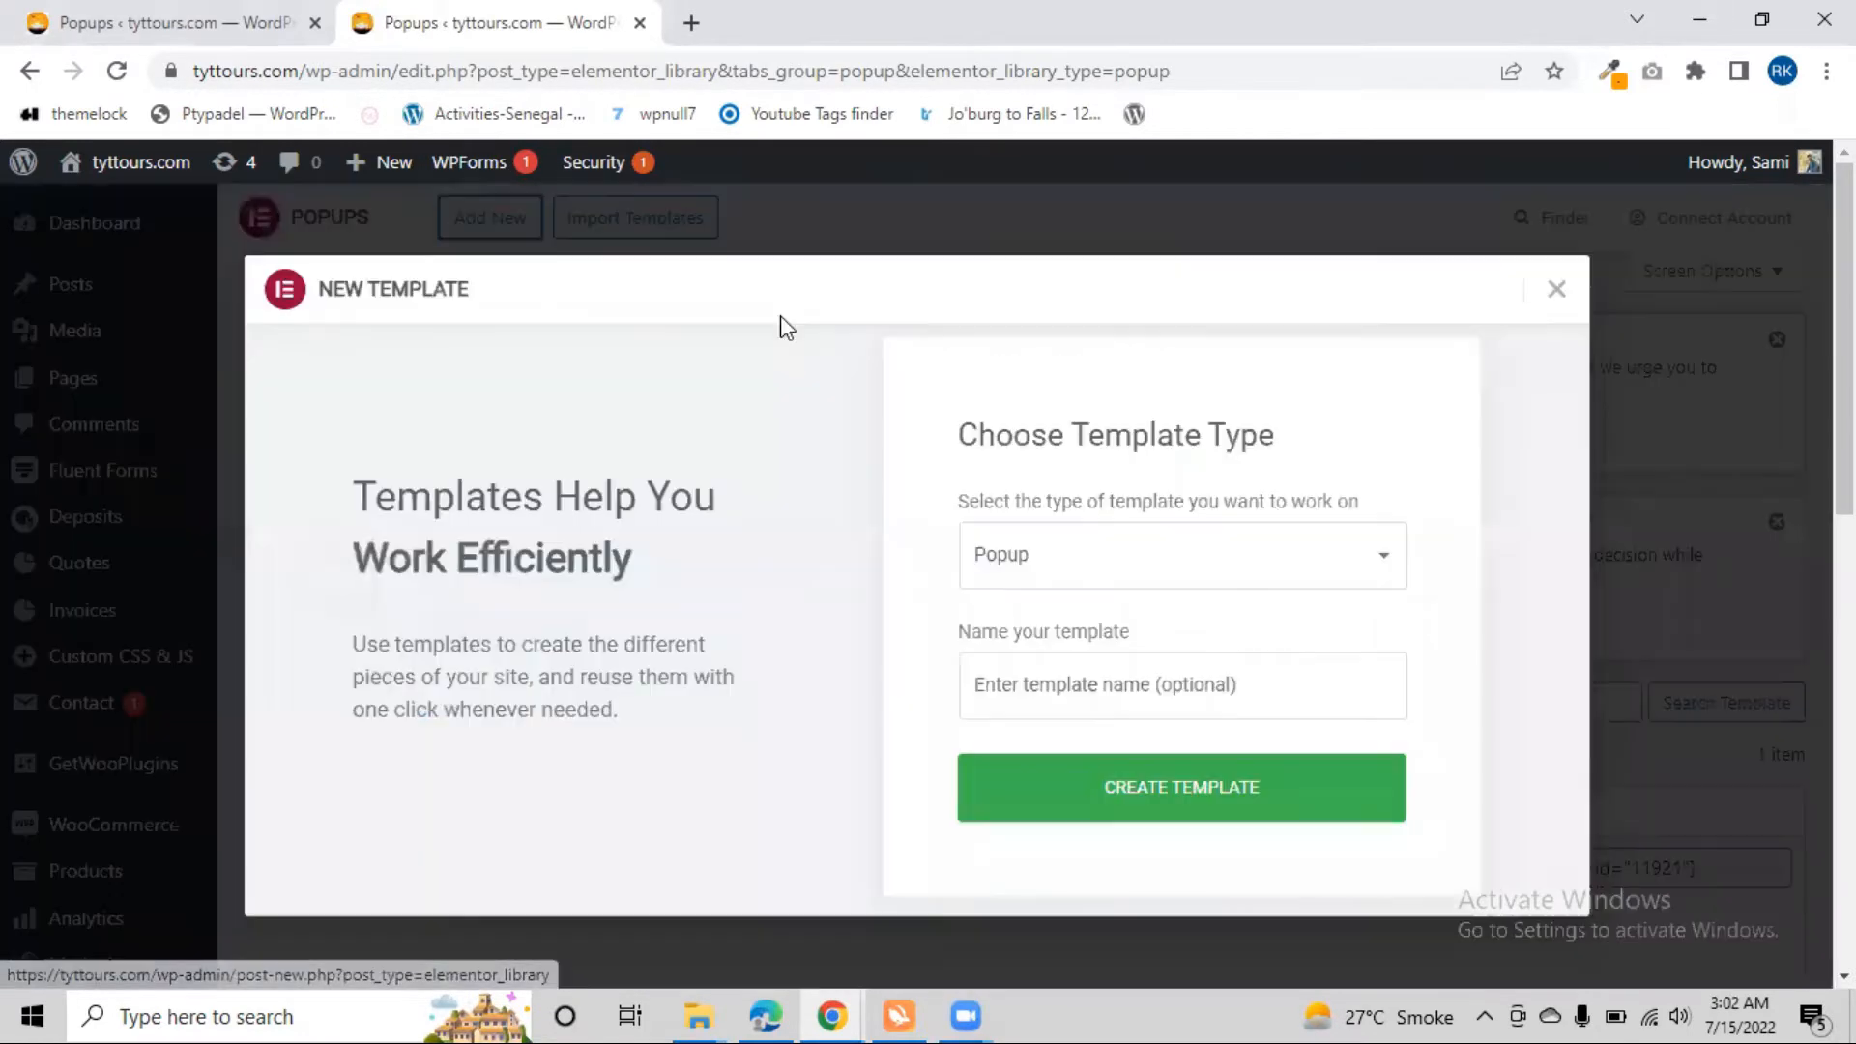
{"action": "left_click", "coordinate": [1096, 558]}
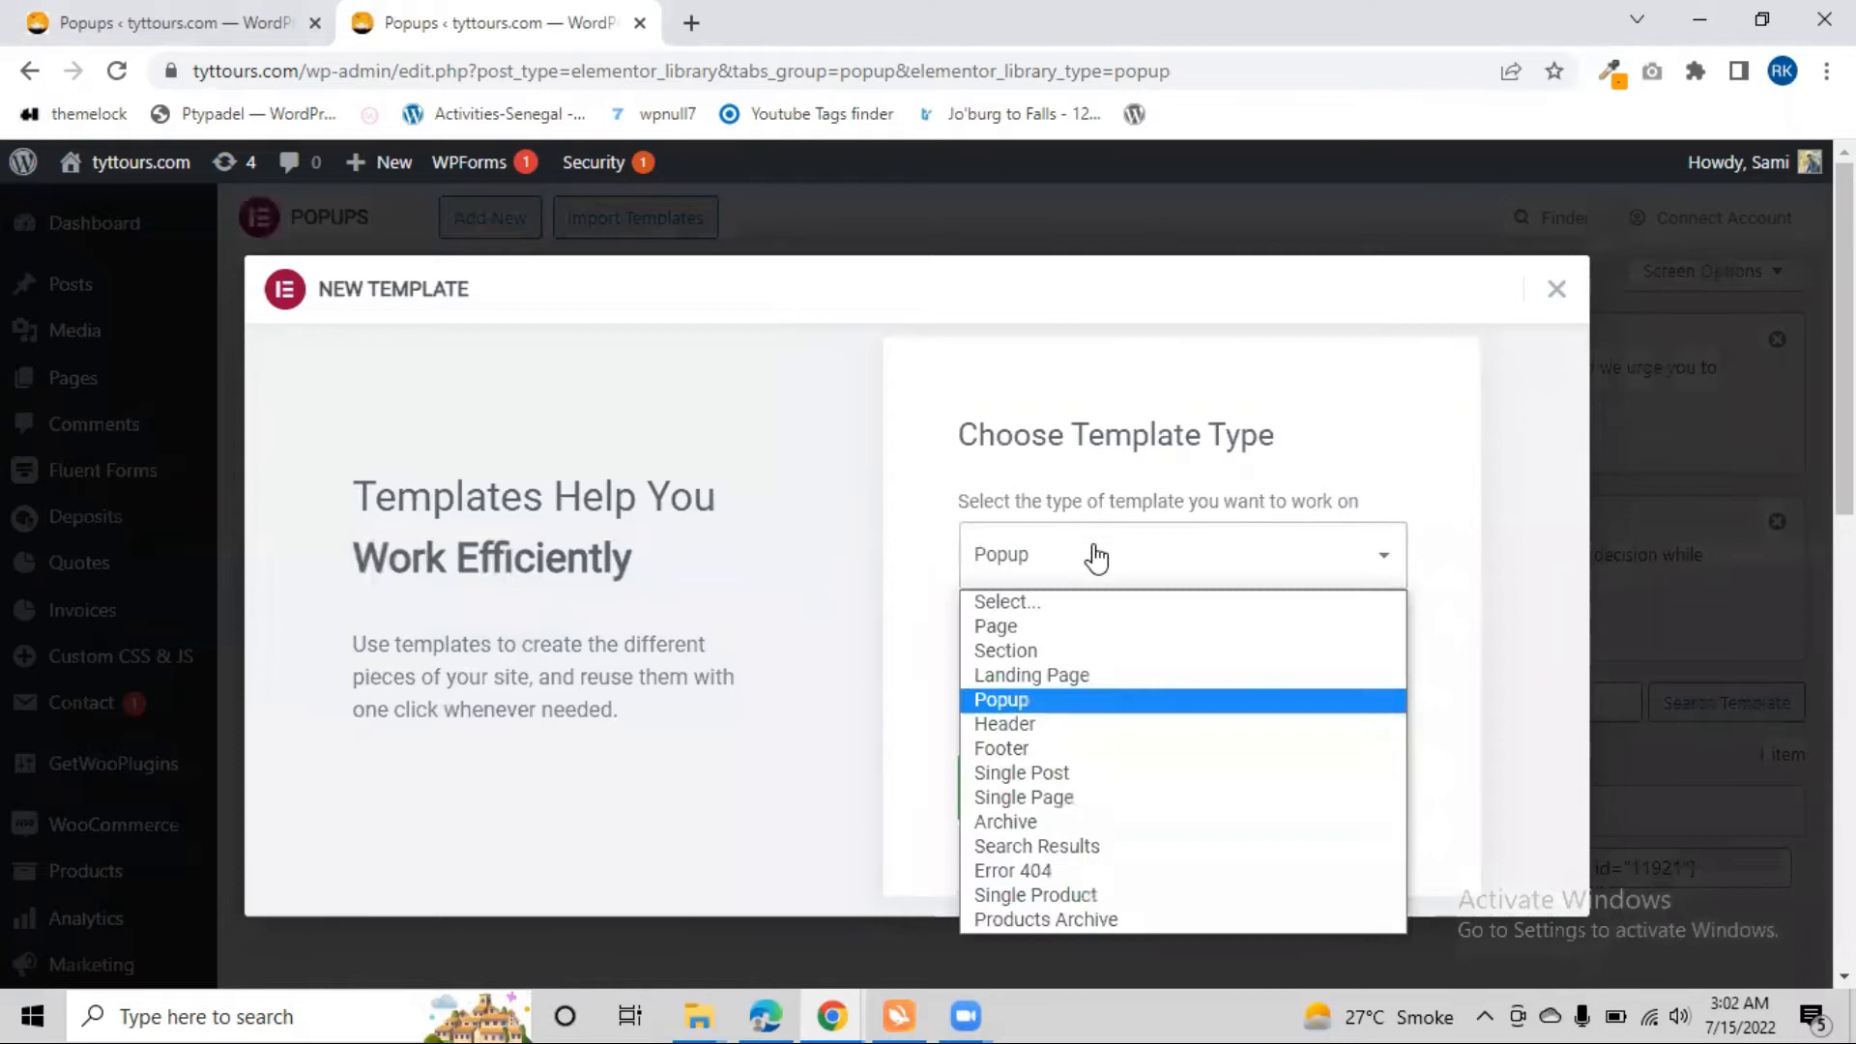
{"action": "left_click", "coordinate": [1063, 702]}
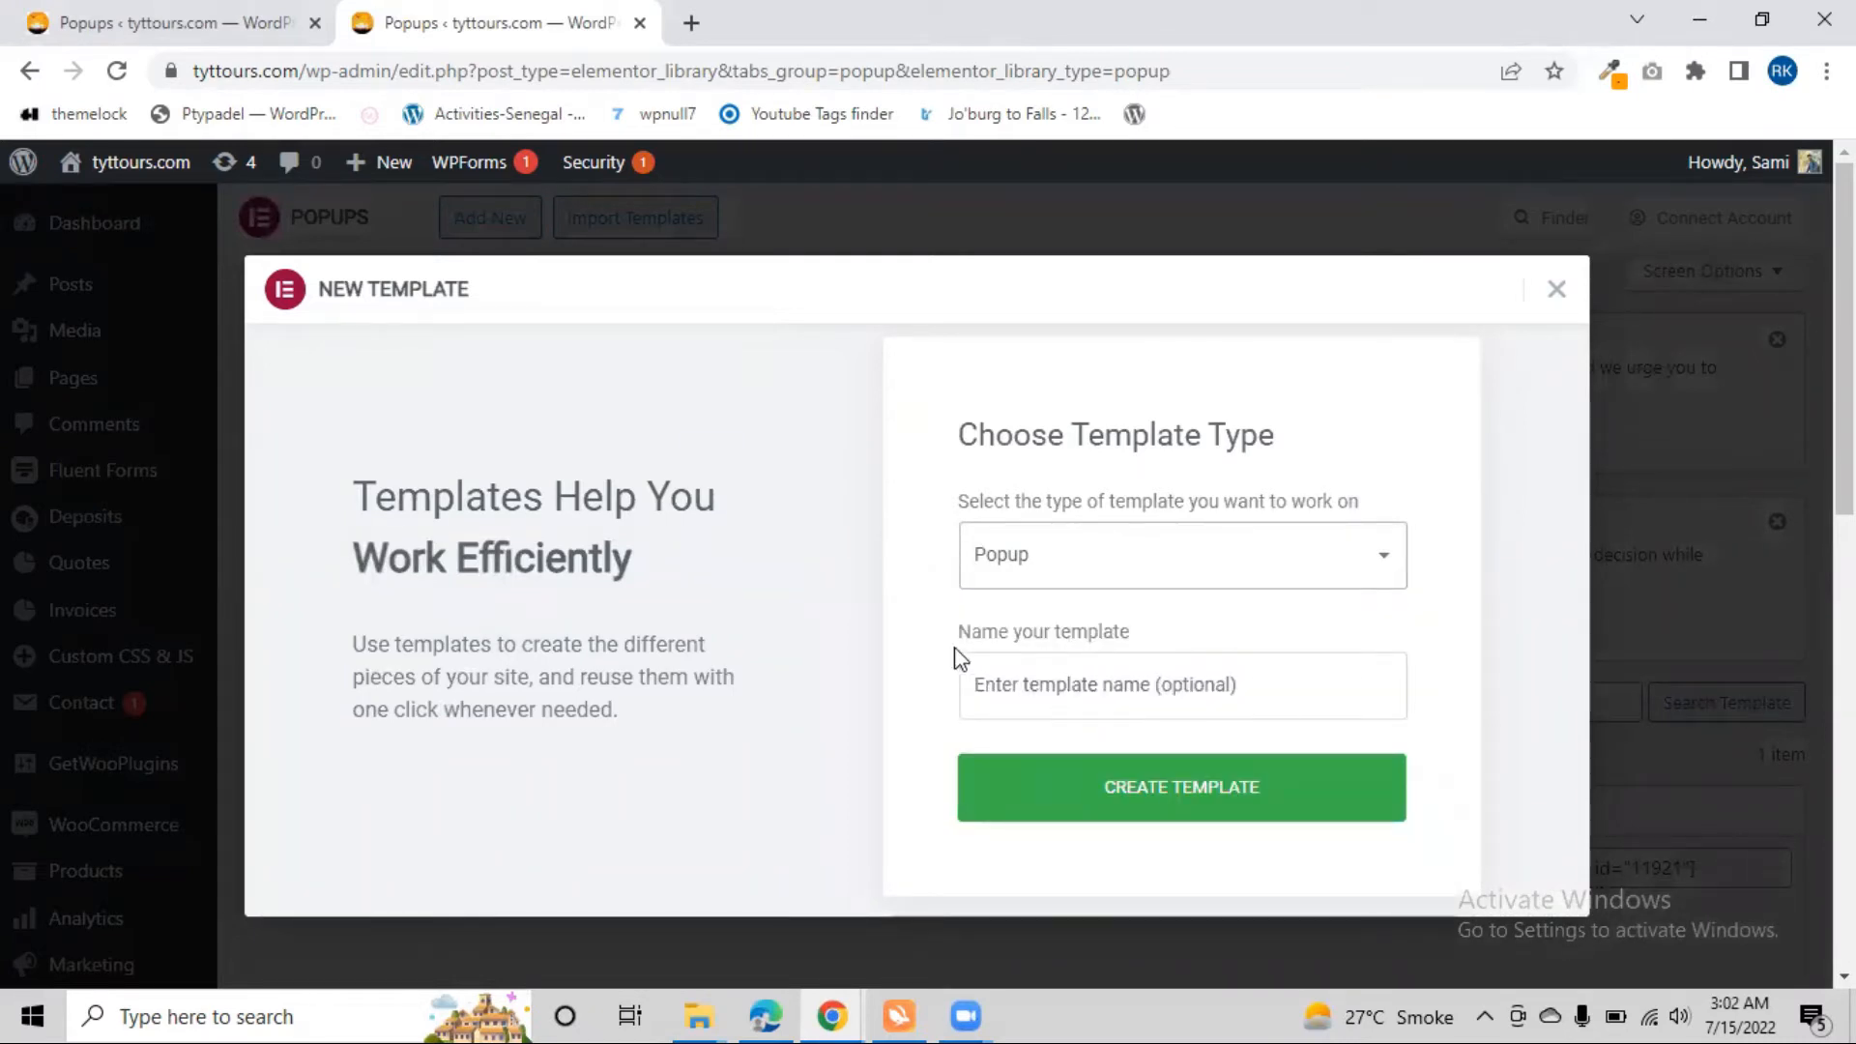
{"action": "left_click", "coordinate": [1071, 701]}
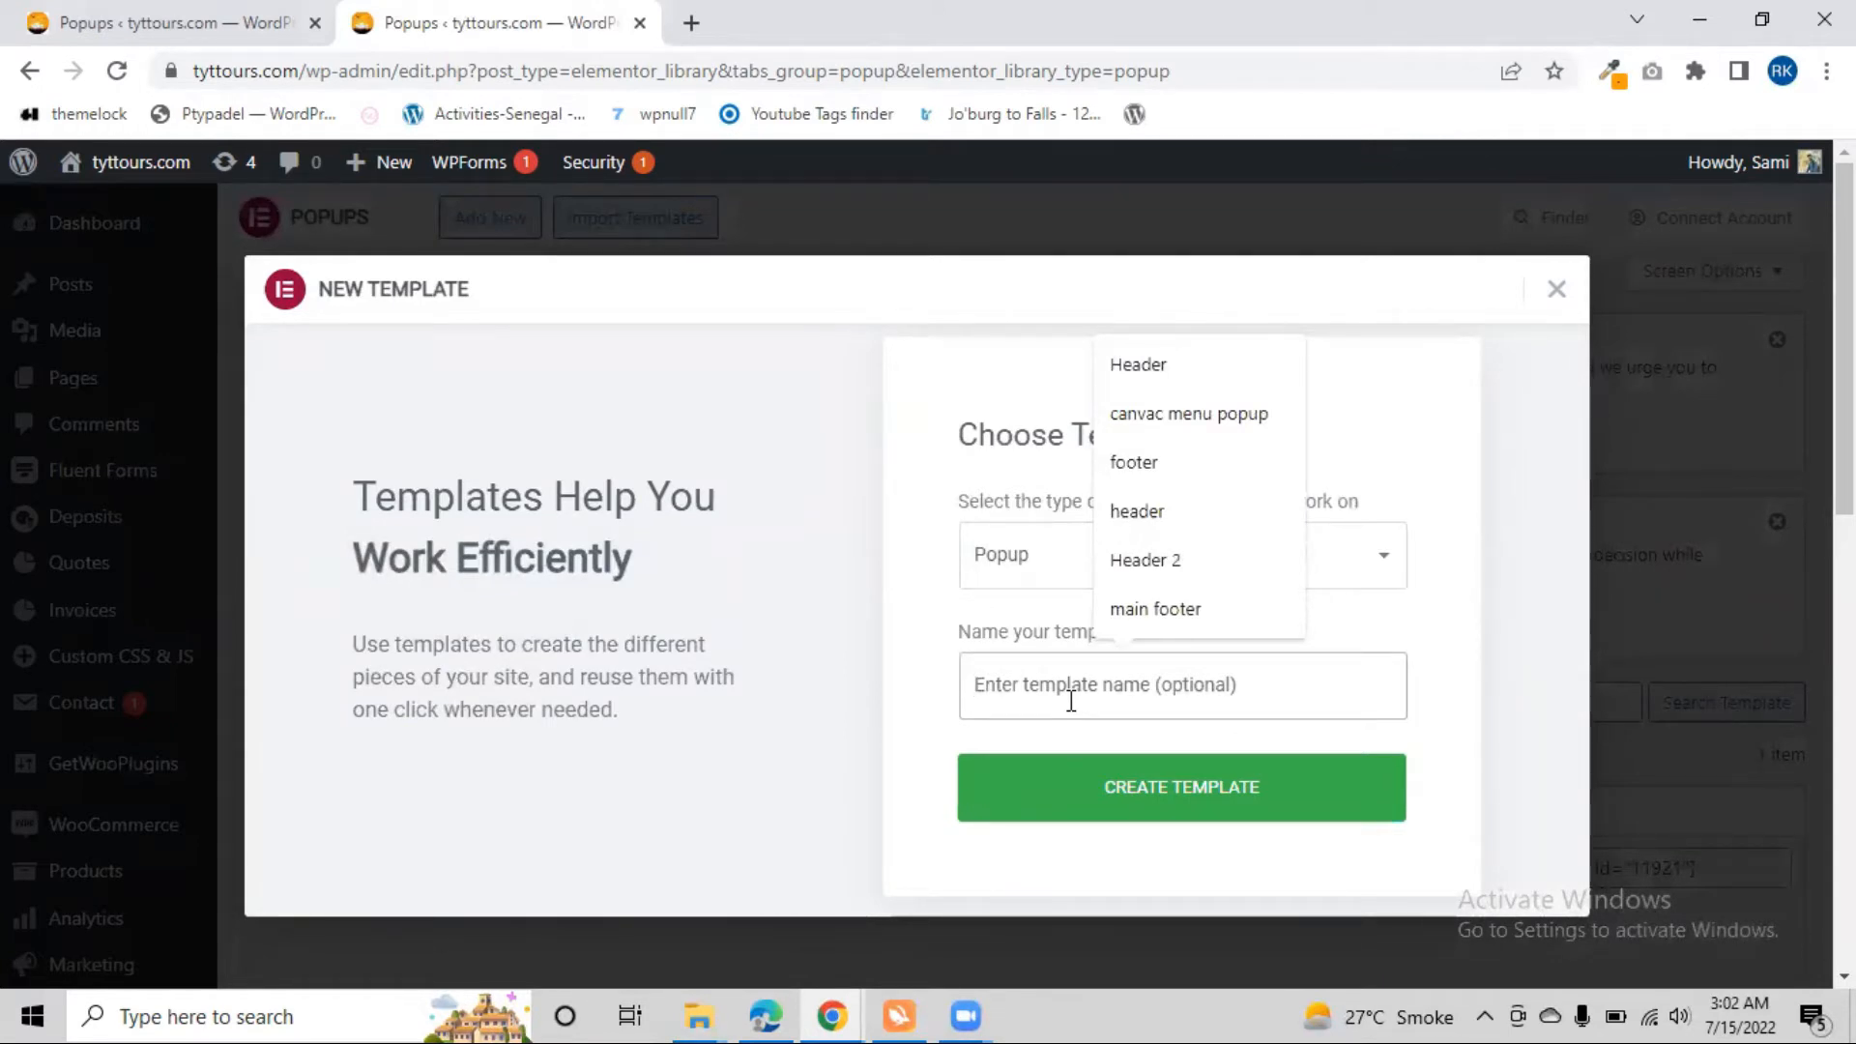
{"action": "type", "text": "2nd pop up"}
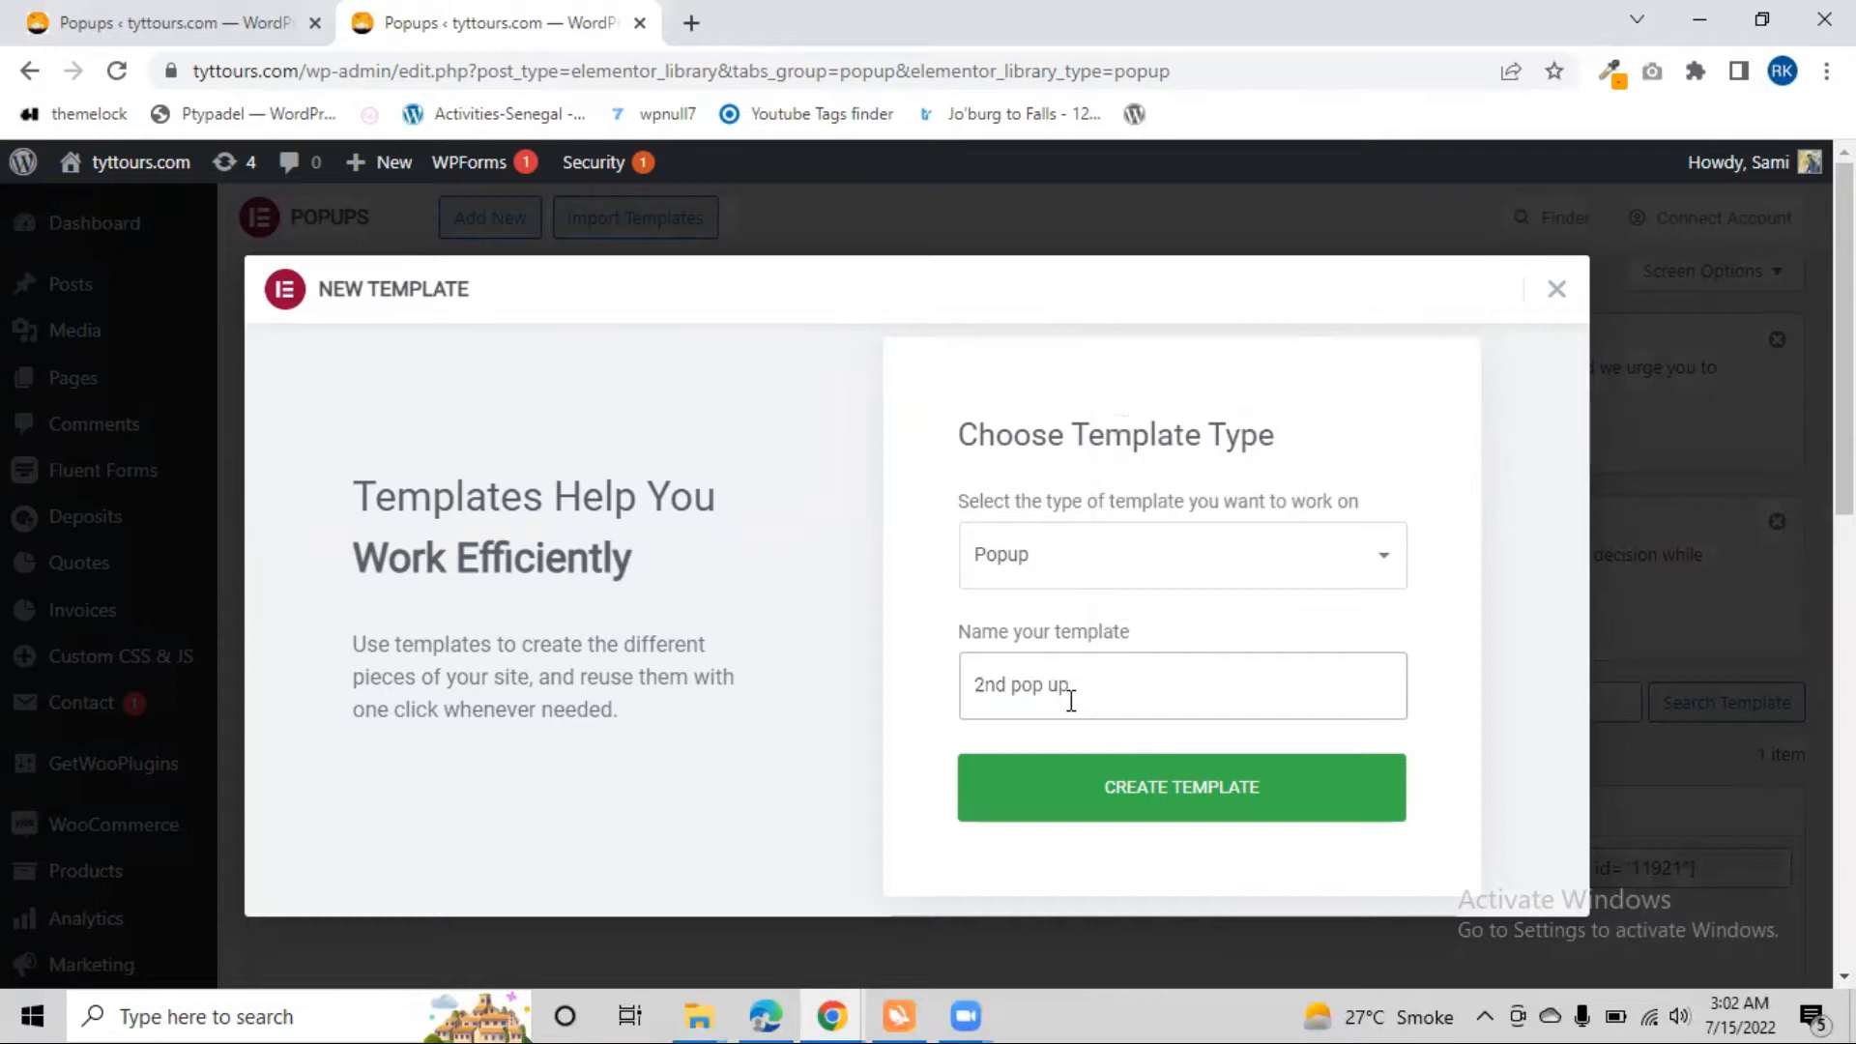
{"action": "left_click", "coordinate": [1042, 799]}
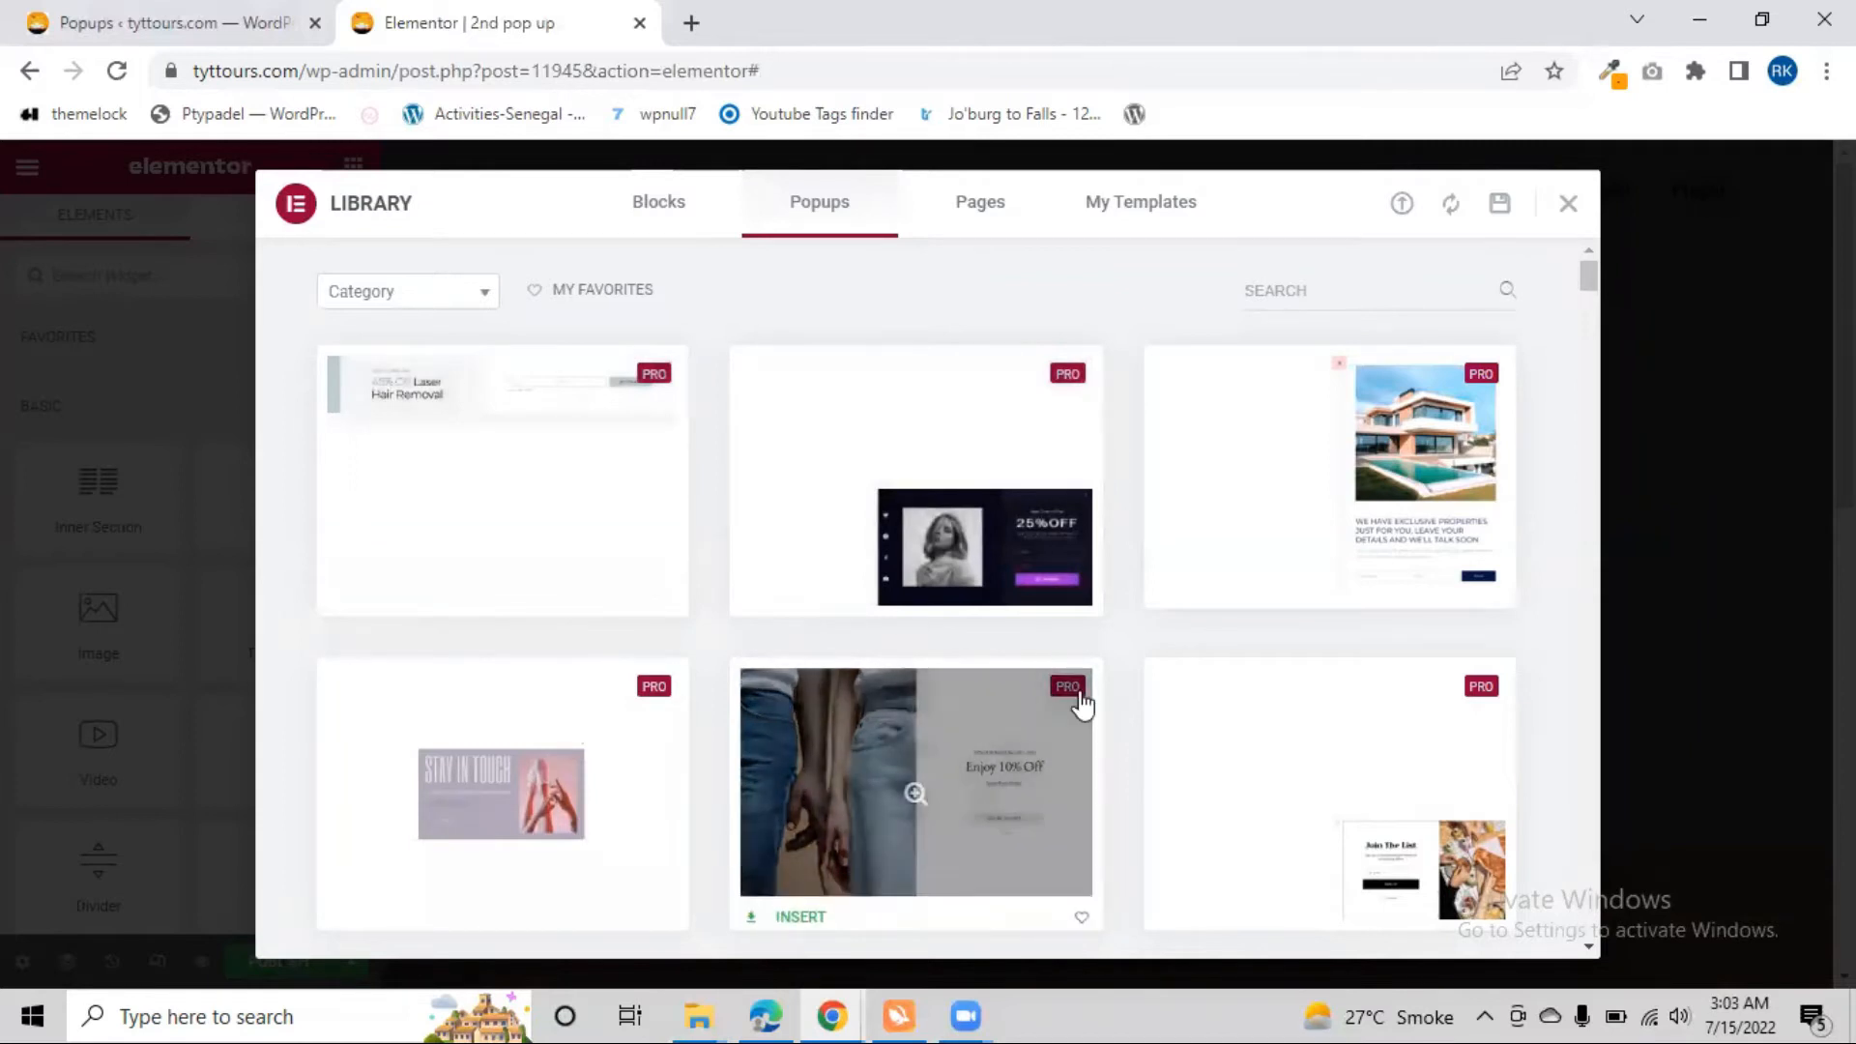
Browse the ready-made popup designs and close the library without inserting one
{"action": "scroll", "coordinate": [1085, 713], "scroll_direction": "down", "scroll_amount": 3}
{"action": "scroll", "coordinate": [580, 674], "scroll_direction": "up", "scroll_amount": 3}
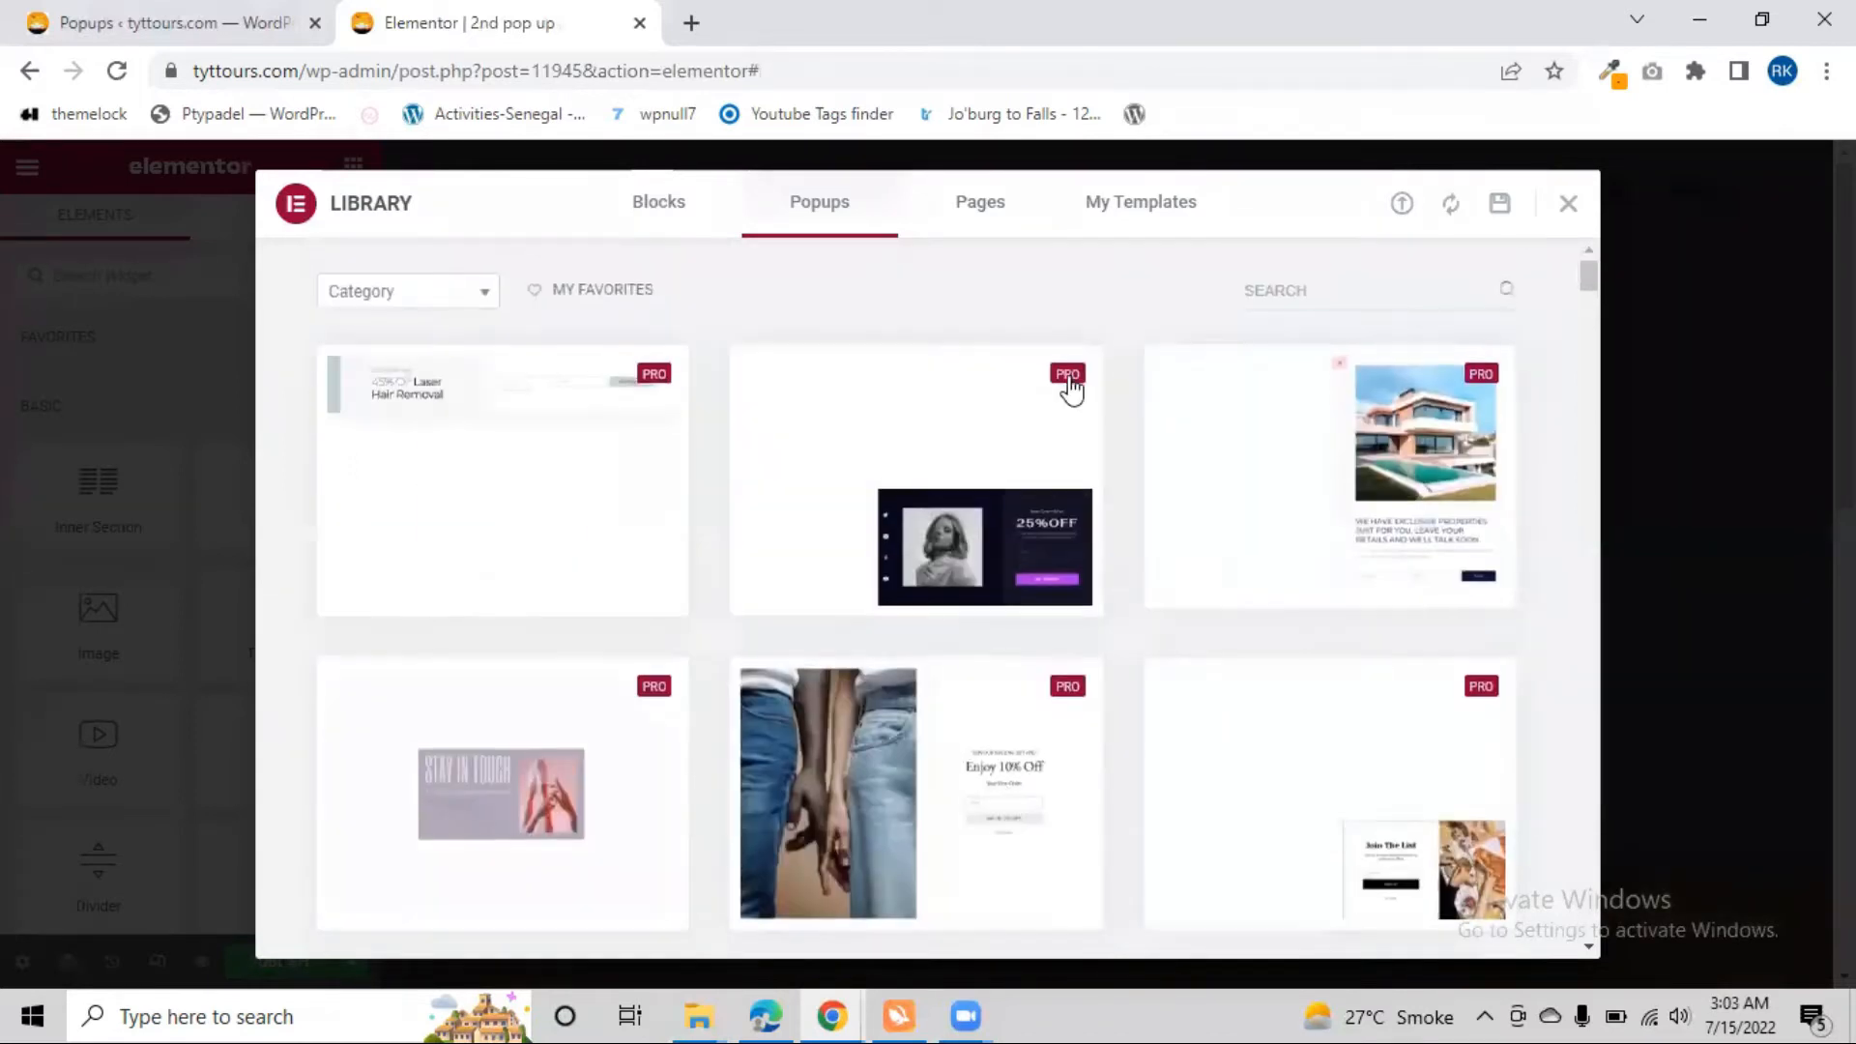
{"action": "left_click", "coordinate": [1568, 208]}
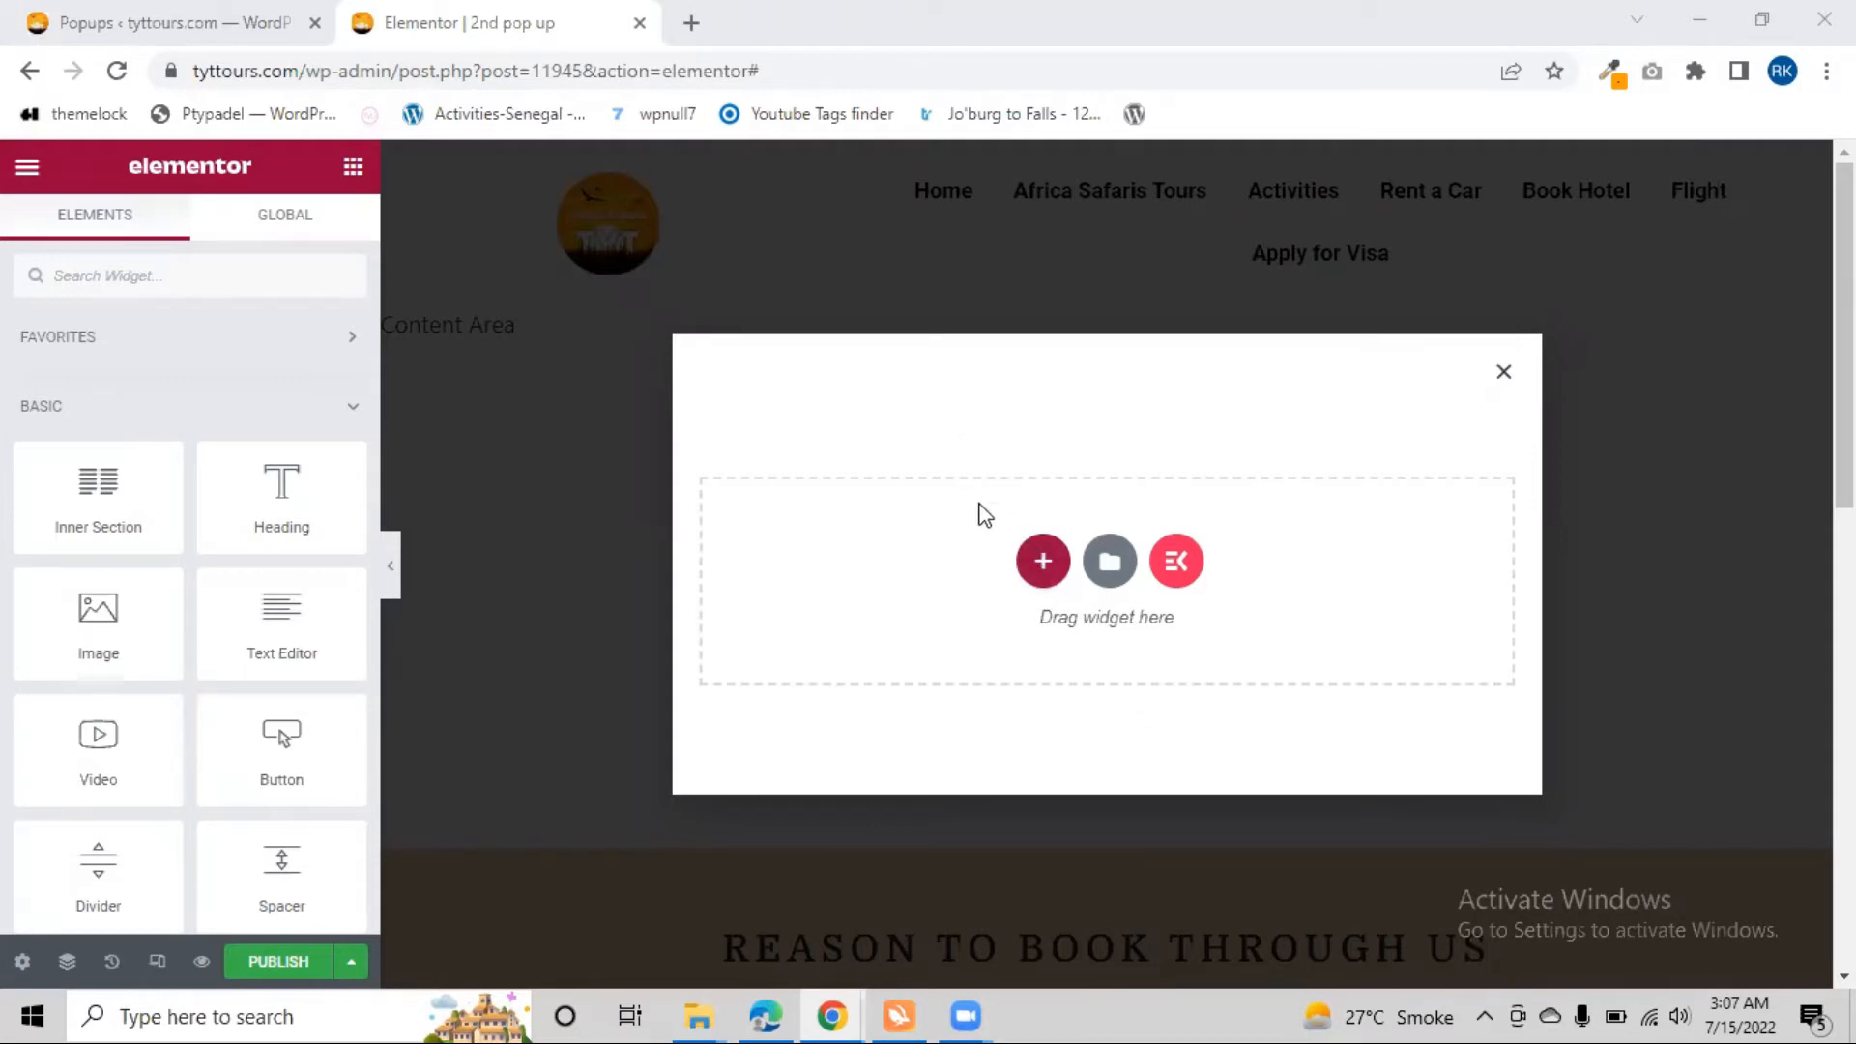
{"action": "scroll", "coordinate": [178, 613], "scroll_direction": "down", "scroll_amount": 9}
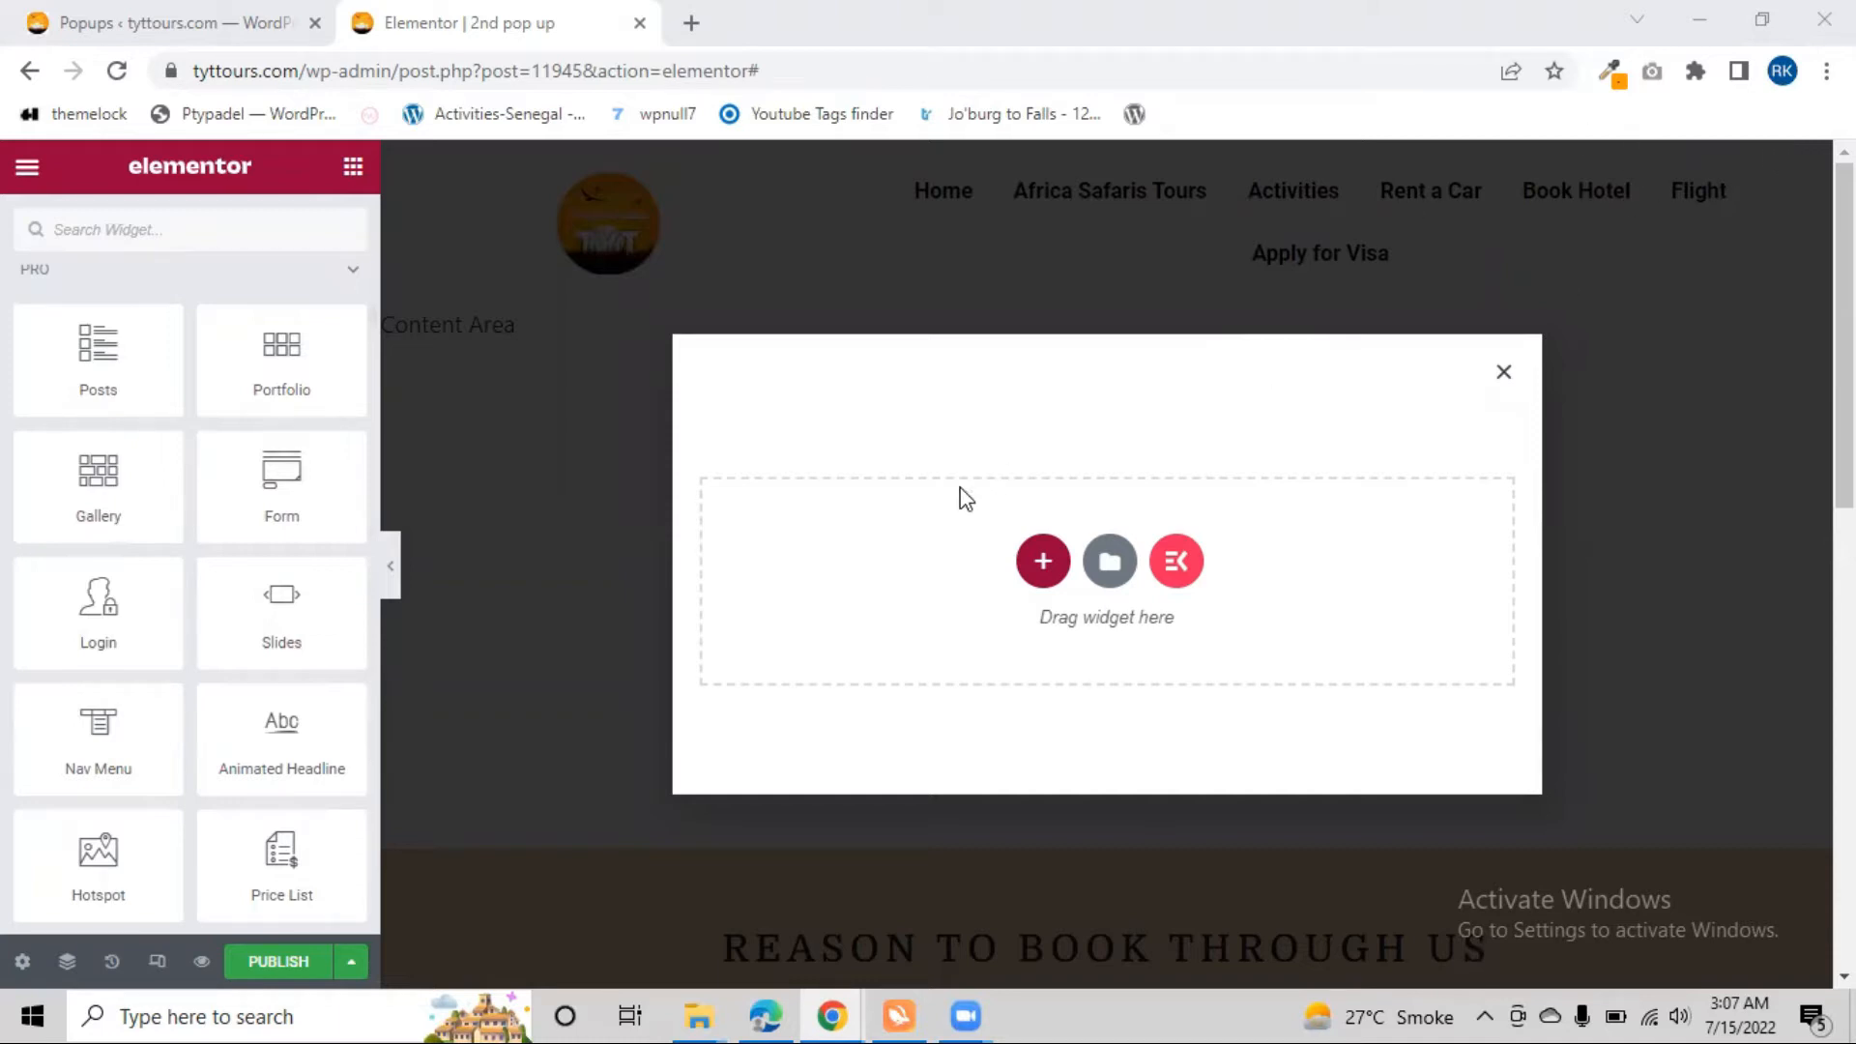
{"action": "scroll", "coordinate": [9, 388], "scroll_direction": "up", "scroll_amount": 9}
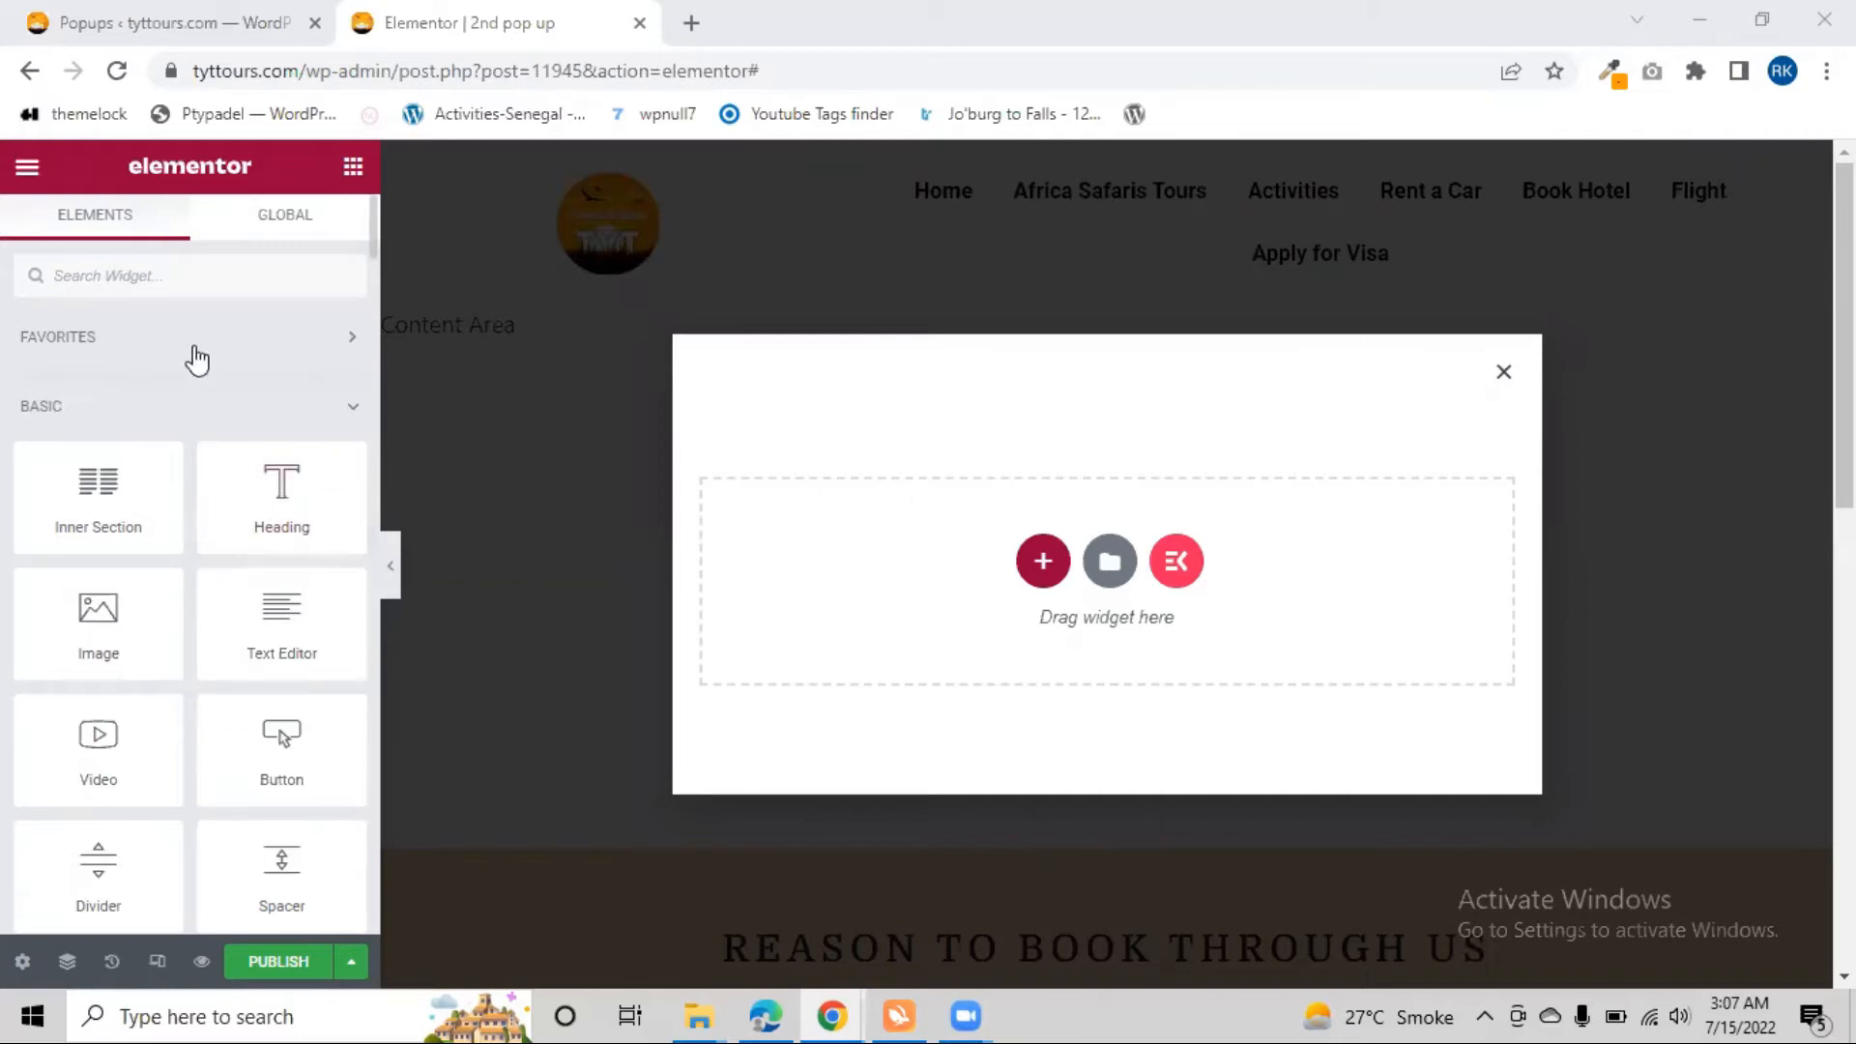
{"action": "left_click", "coordinate": [191, 270]}
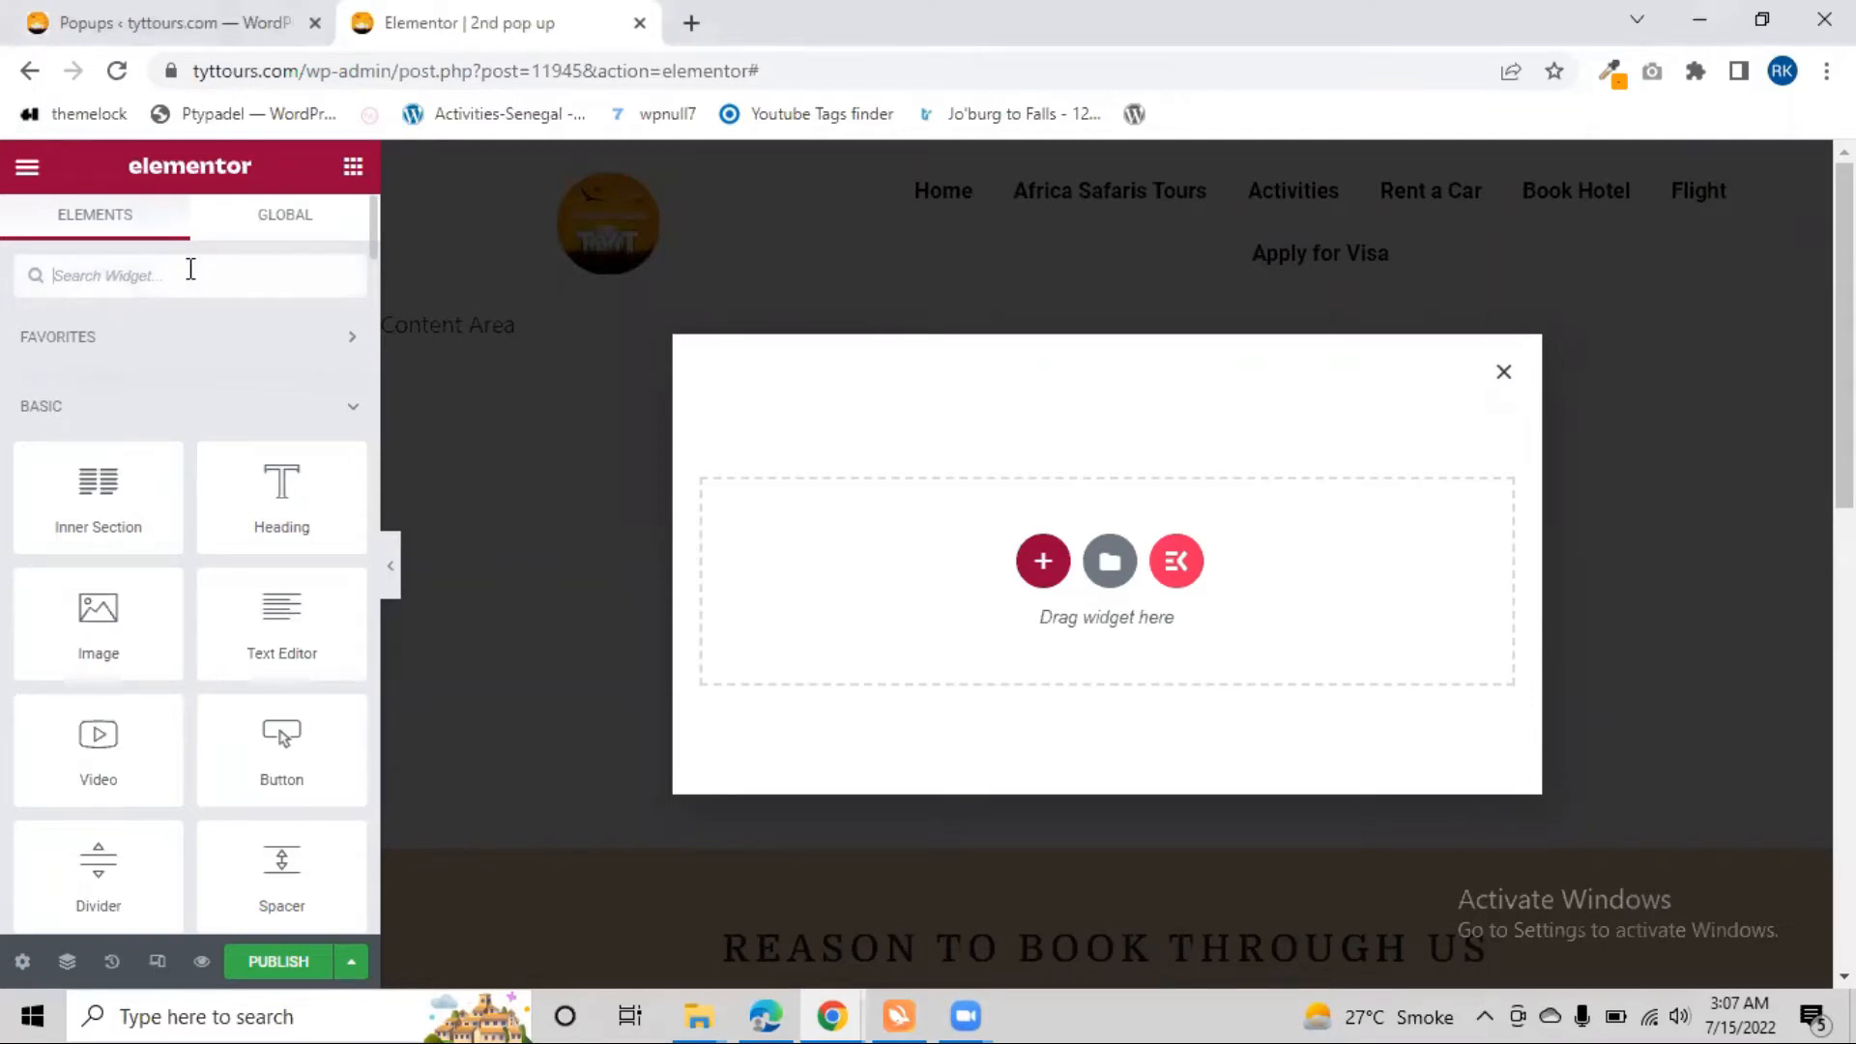
{"action": "type", "text": "sht"}
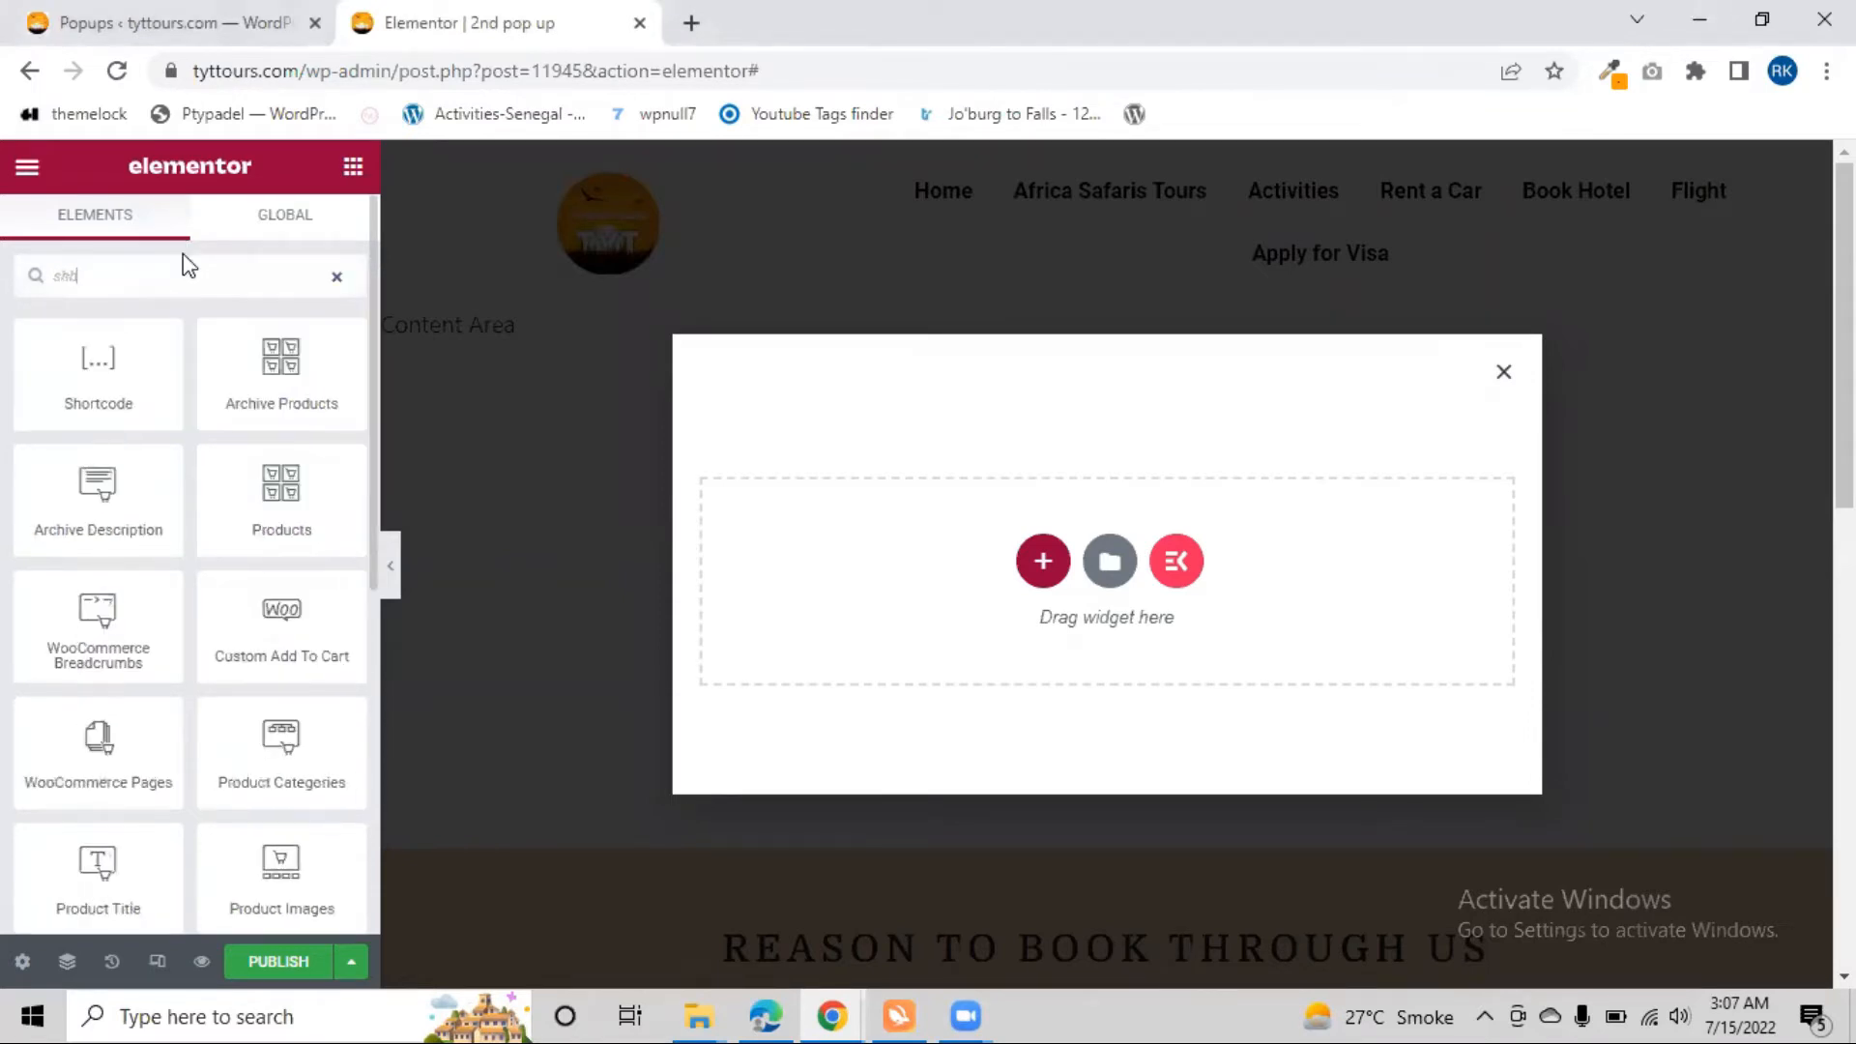
{"action": "key", "text": "BackSpace"}
{"action": "key", "text": "BackSpace"}
{"action": "key", "text": "BackSpace"}
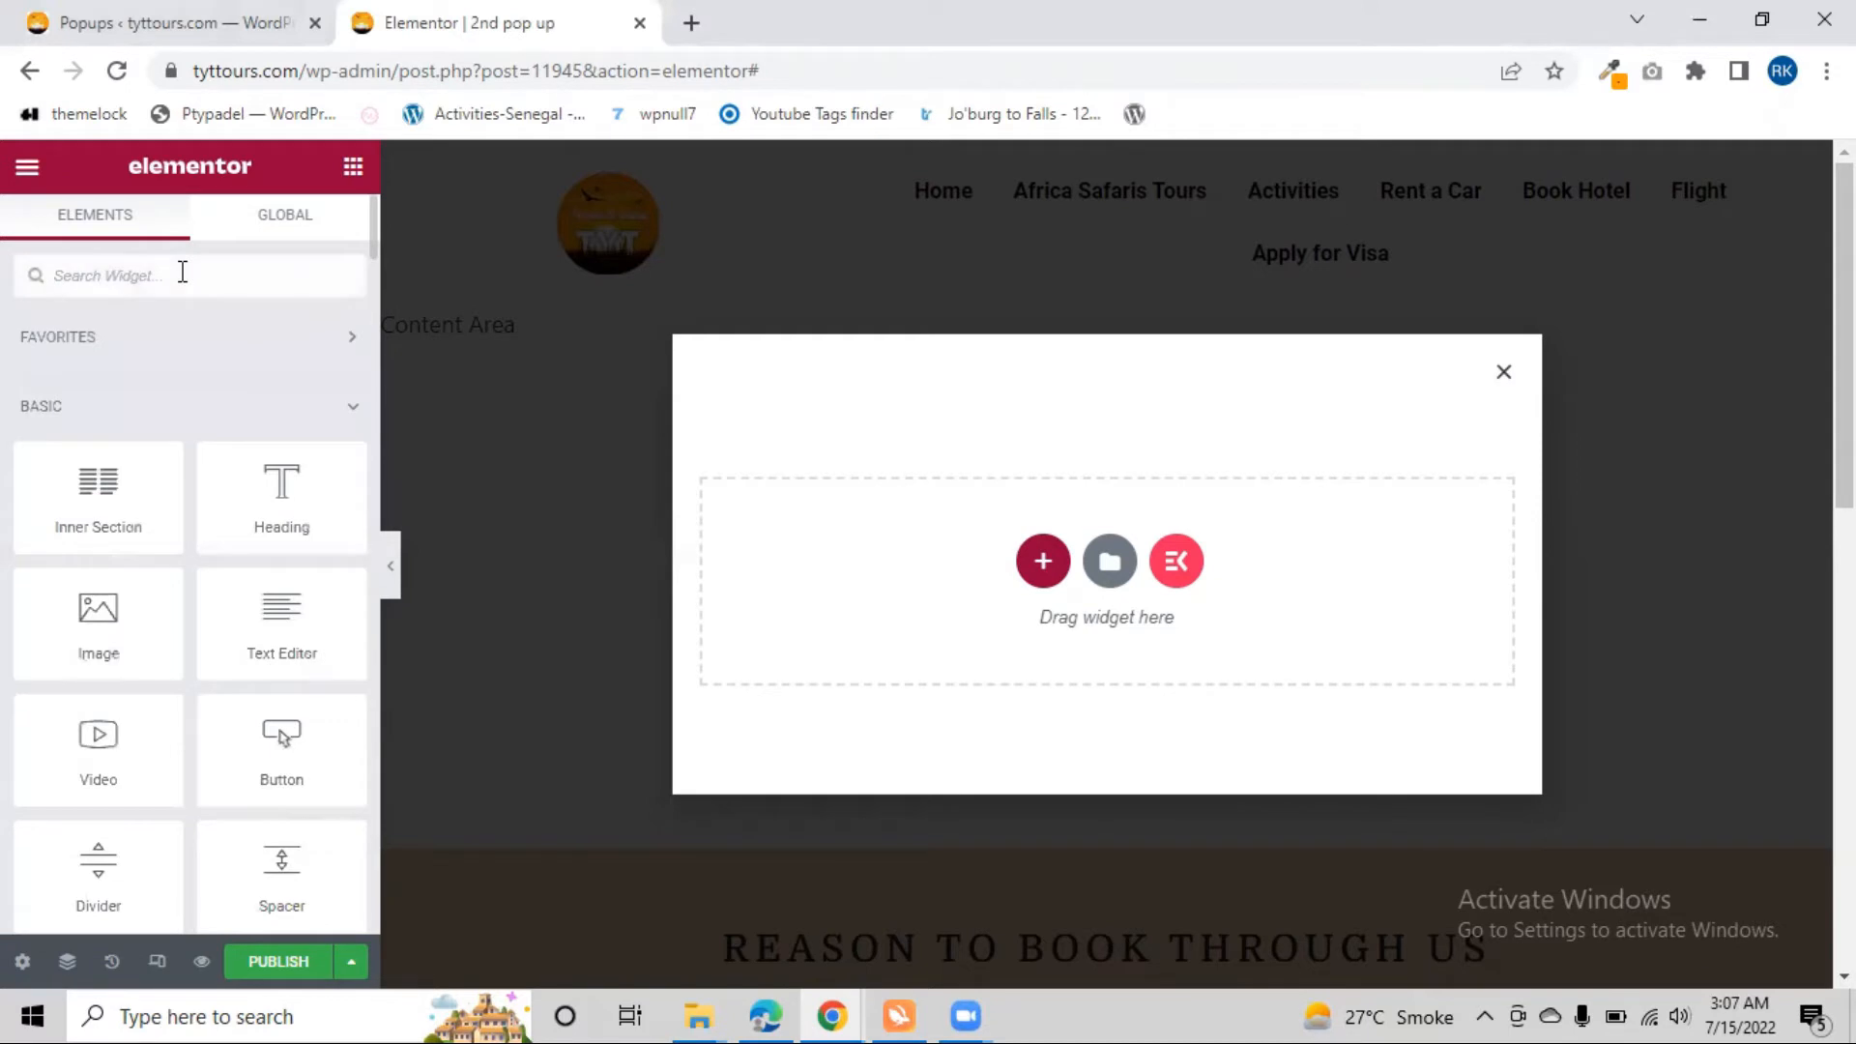
Add a Fluent Forms widget to the empty popup and set it to show Blank Form (#3)
{"action": "type", "text": "flu"}
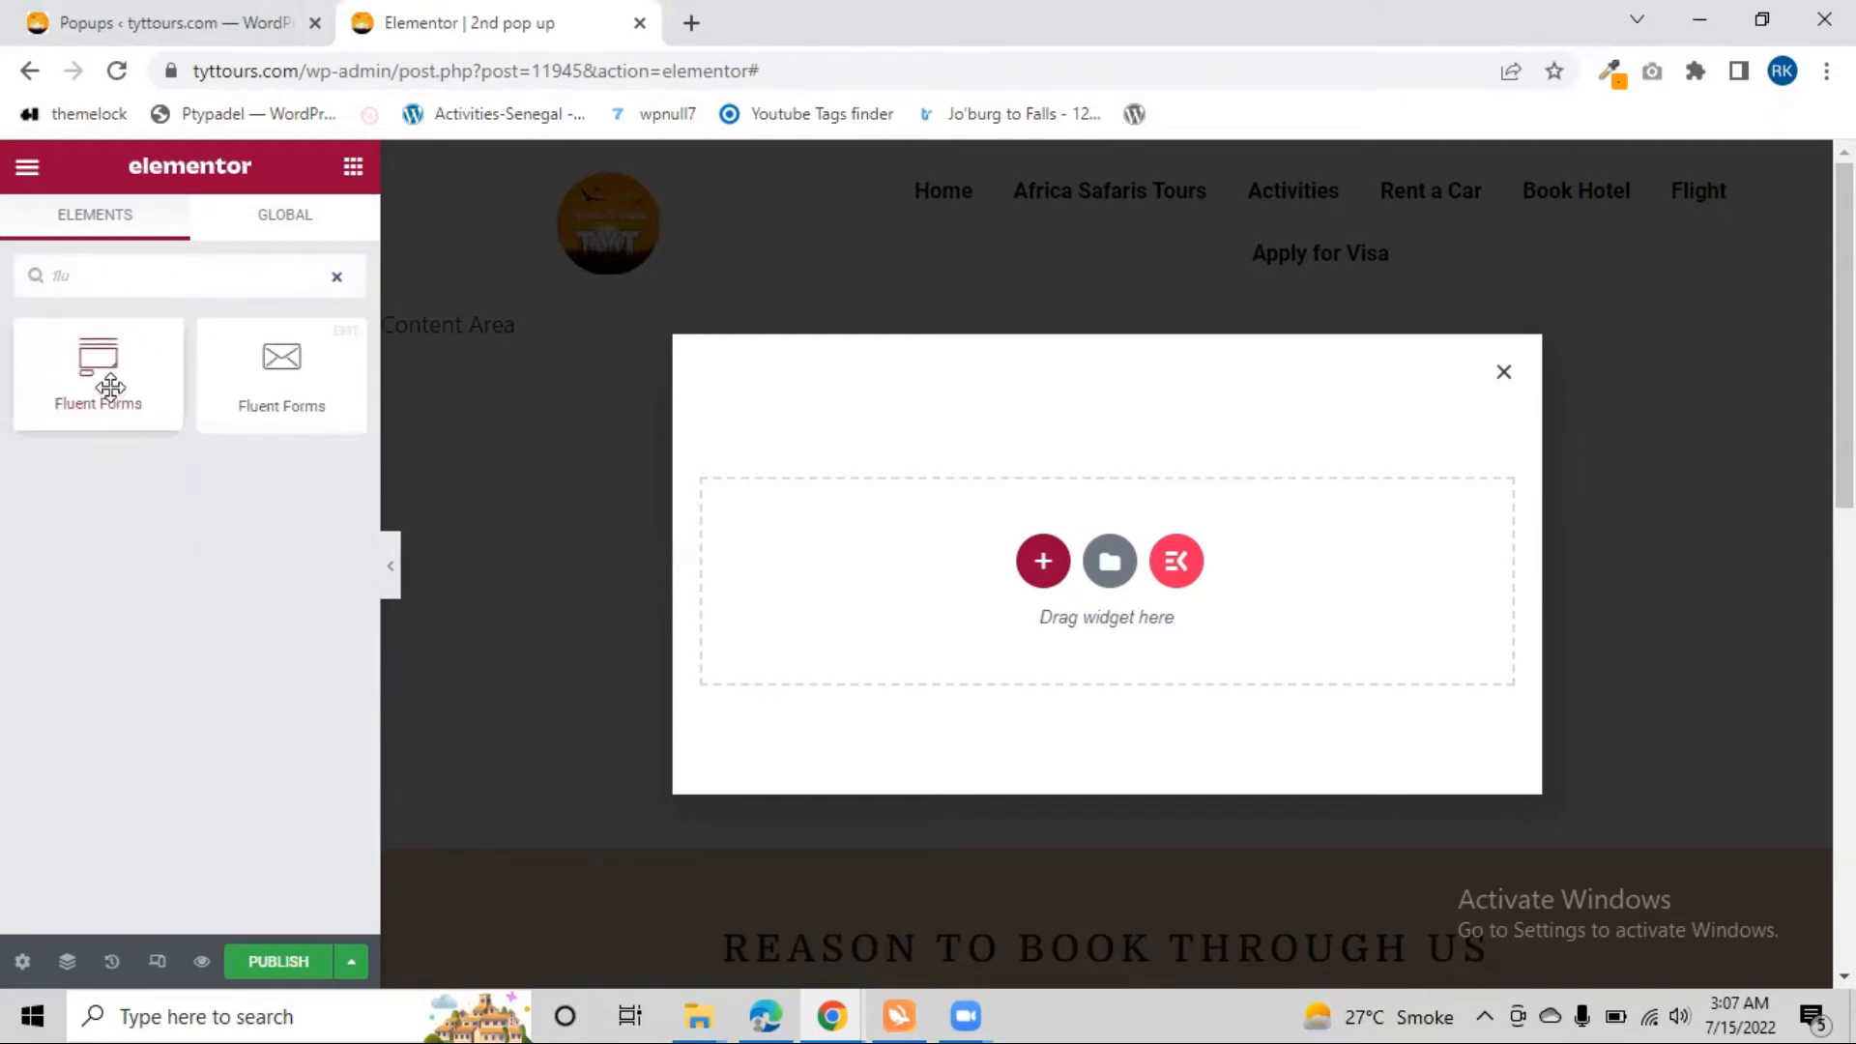
{"action": "left_click_drag", "start_coordinate": [94, 380], "coordinate": [1111, 551]}
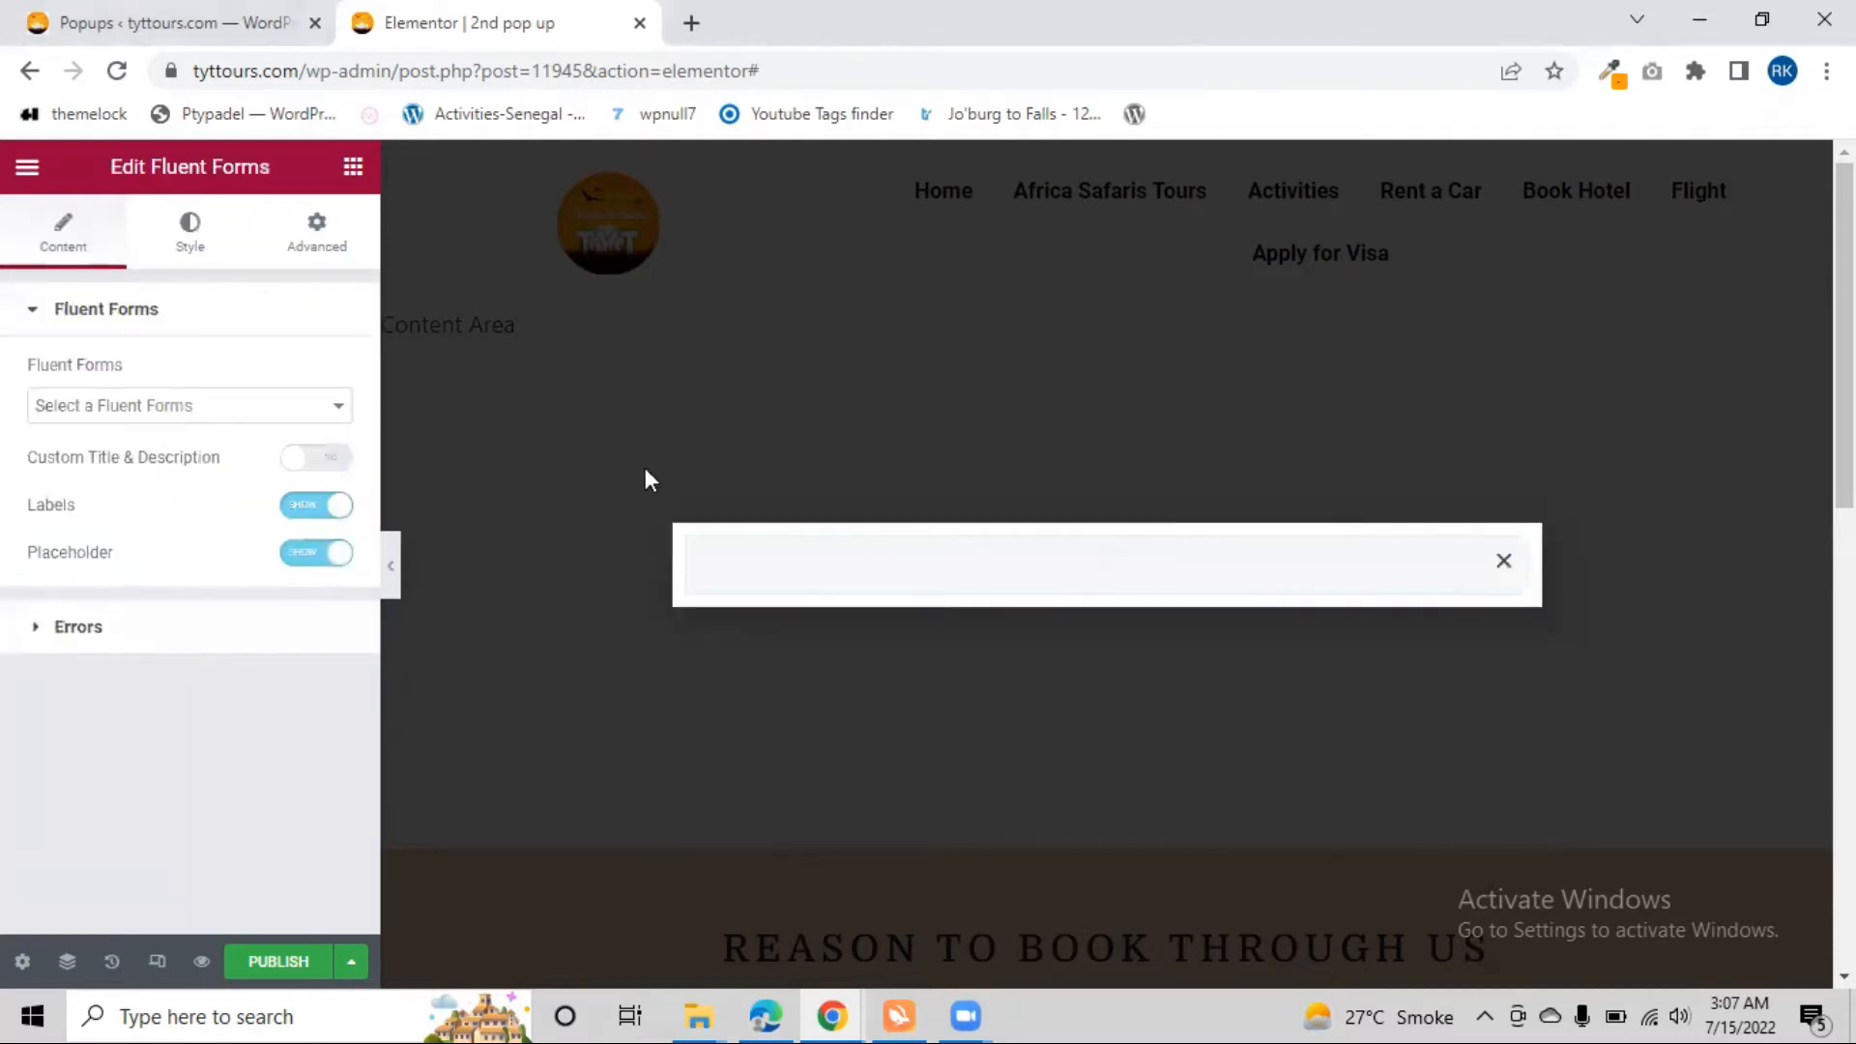
{"action": "left_click", "coordinate": [203, 405]}
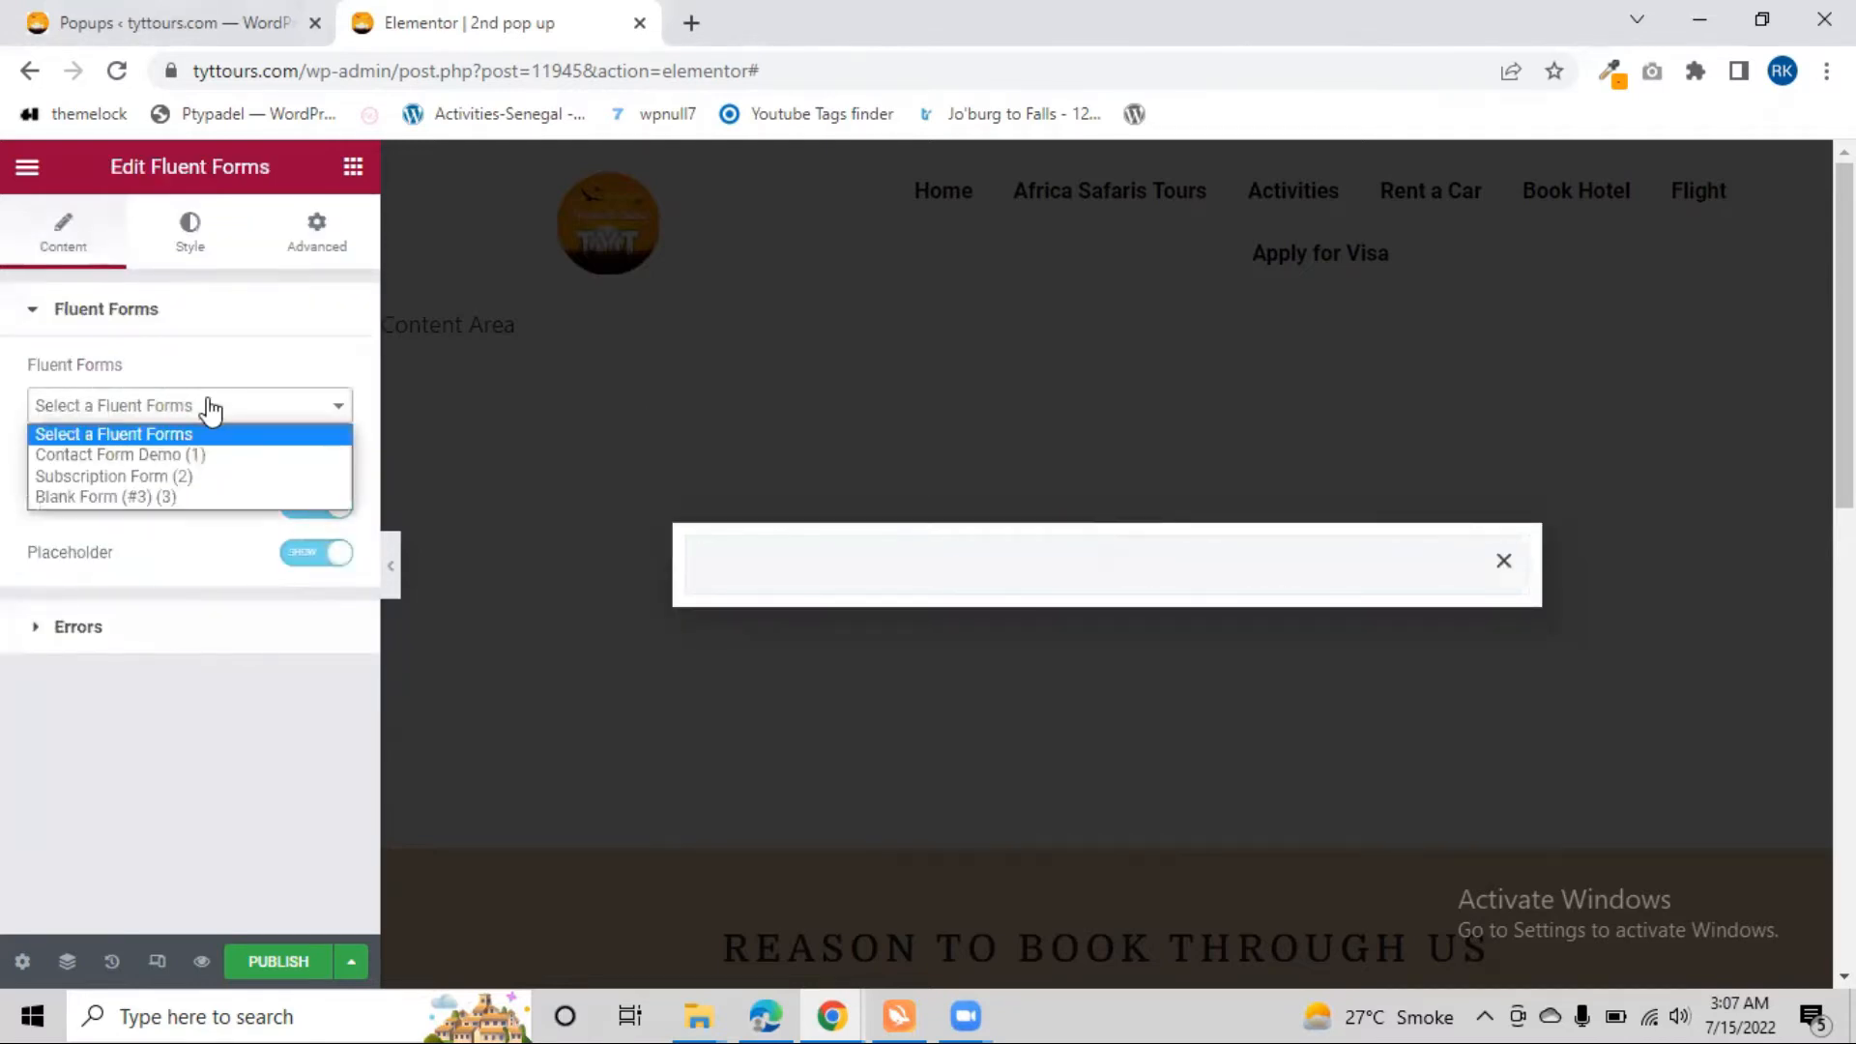
{"action": "left_click", "coordinate": [182, 497]}
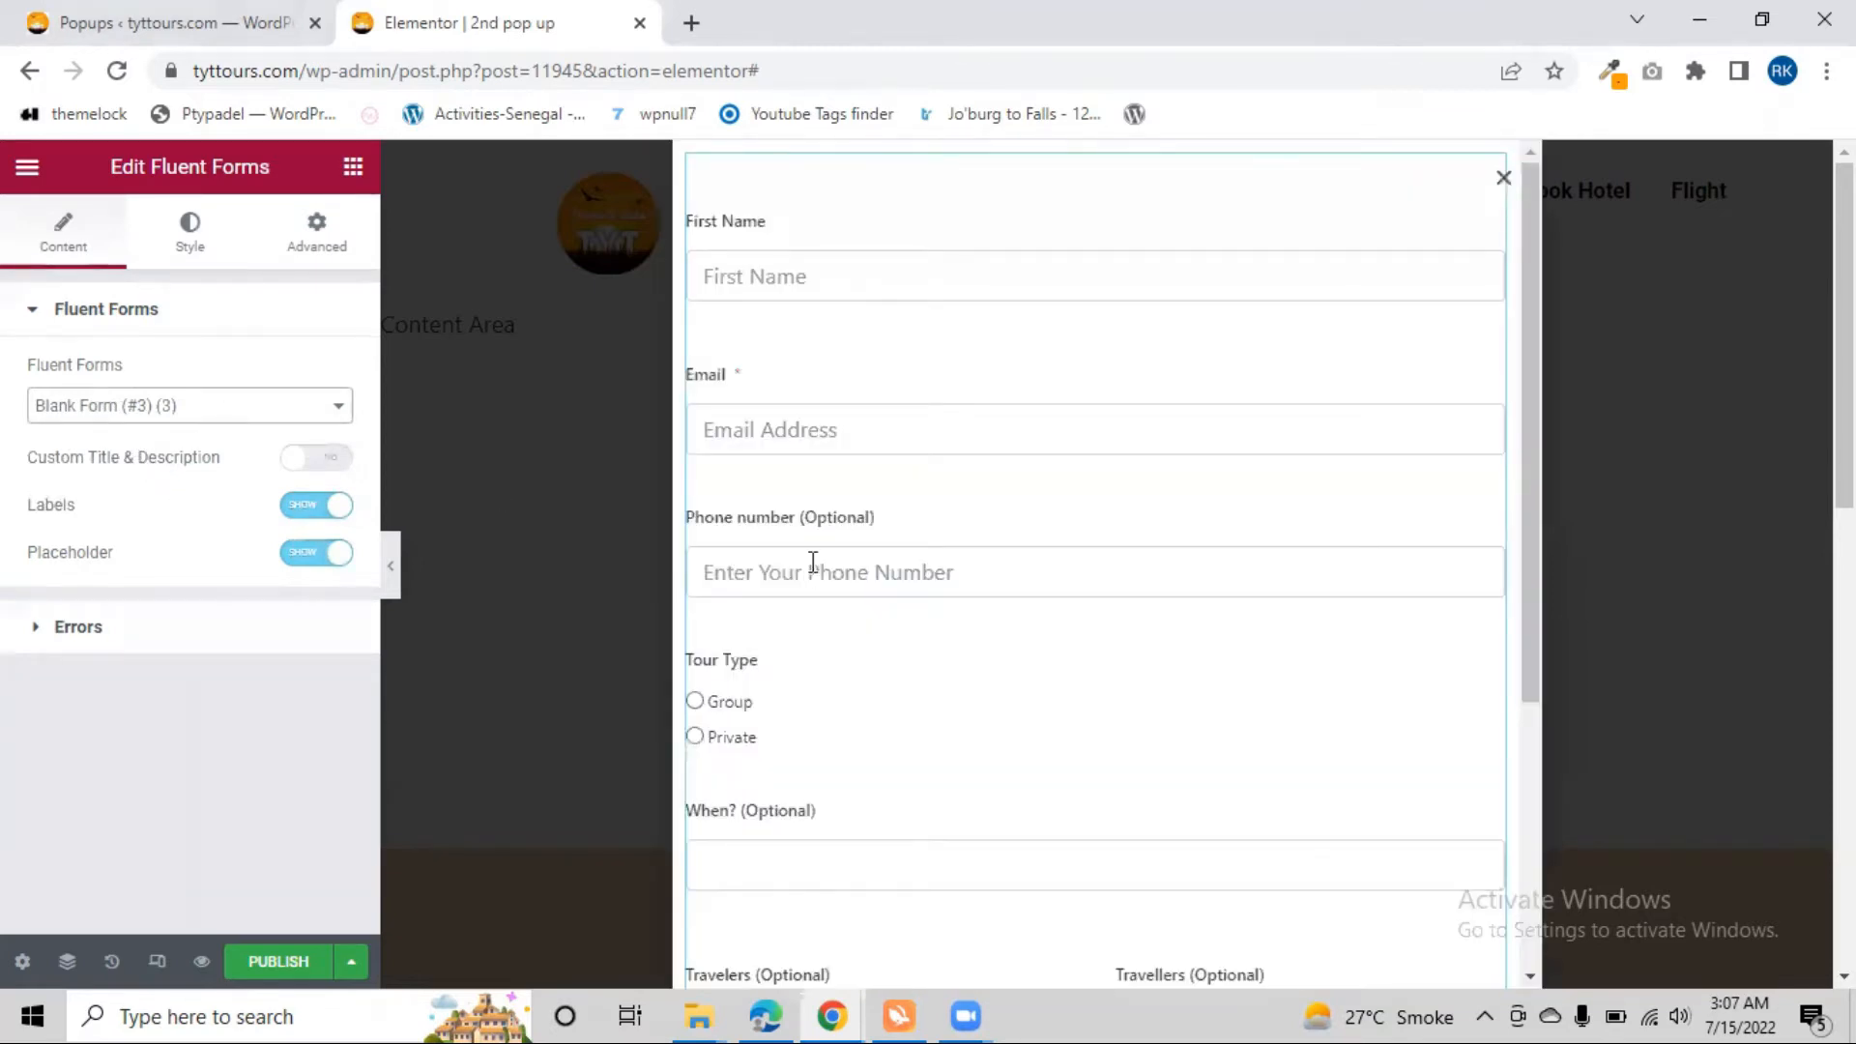
{"action": "scroll", "coordinate": [890, 629], "scroll_direction": "down", "scroll_amount": 4}
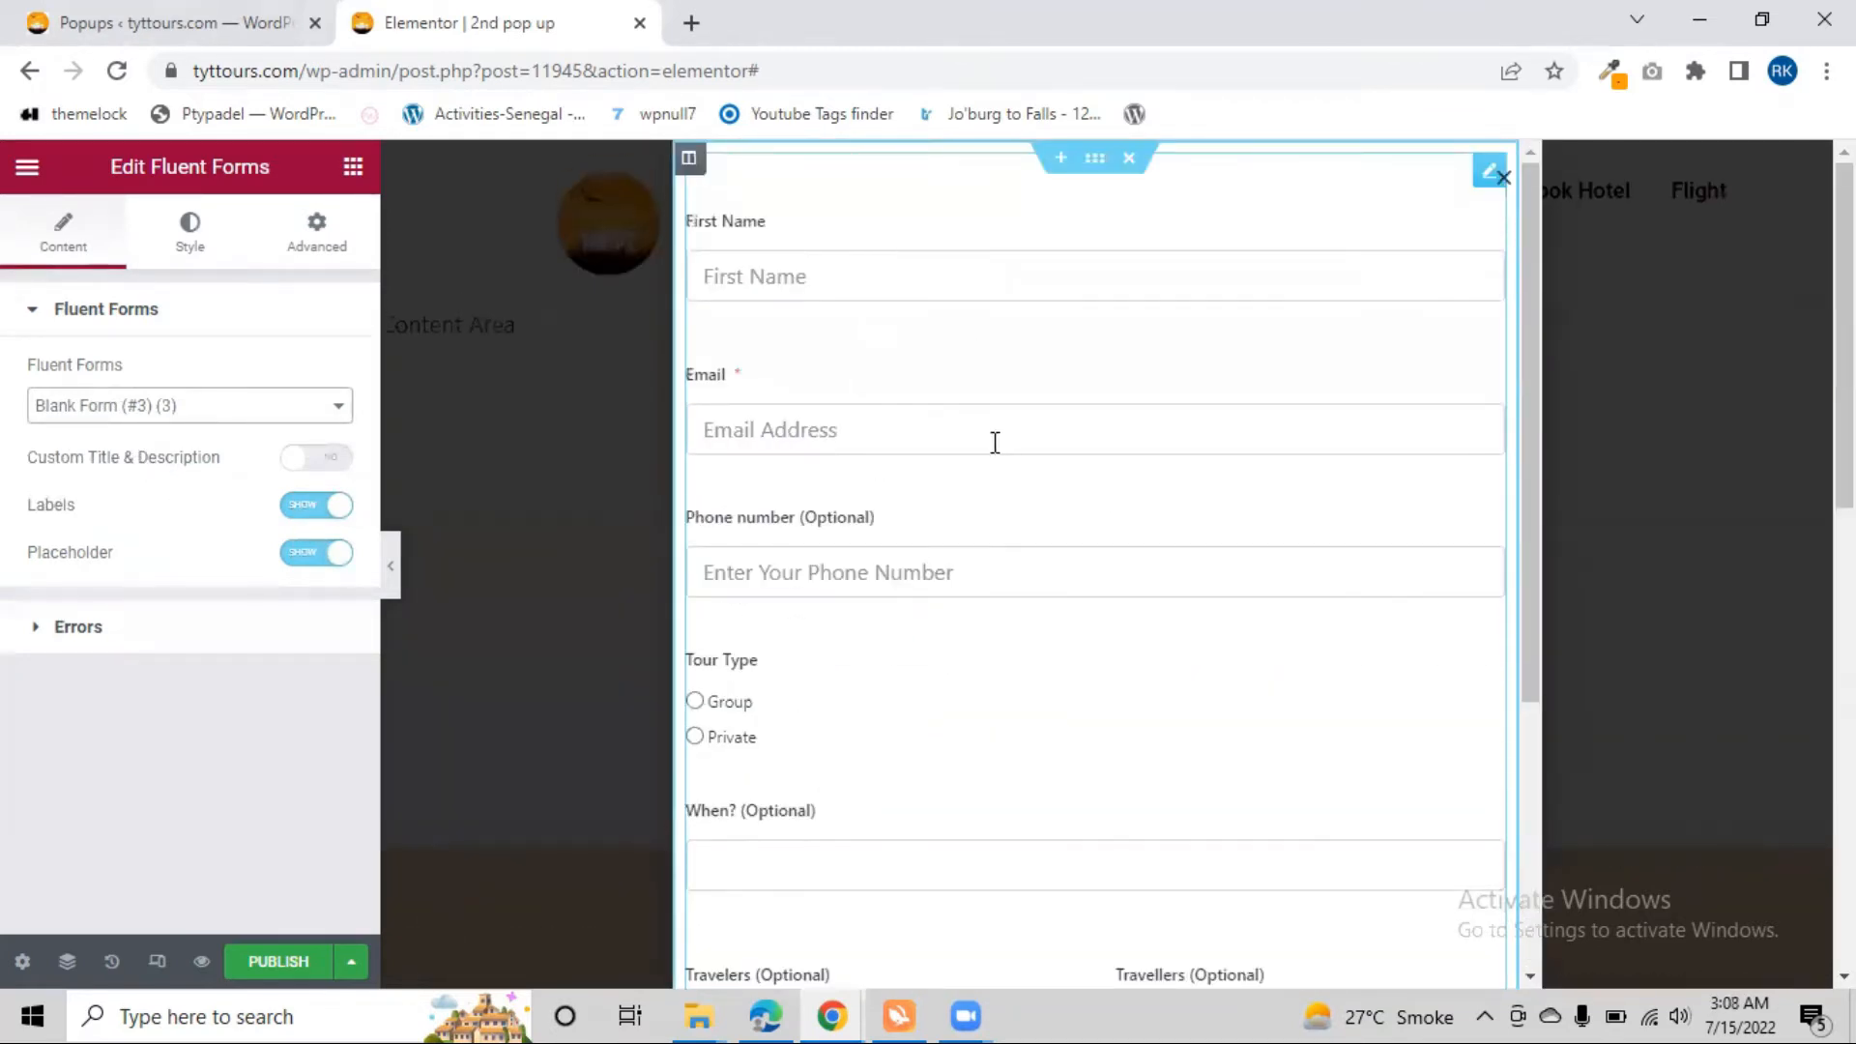
{"action": "scroll", "coordinate": [976, 445], "scroll_direction": "down", "scroll_amount": 4}
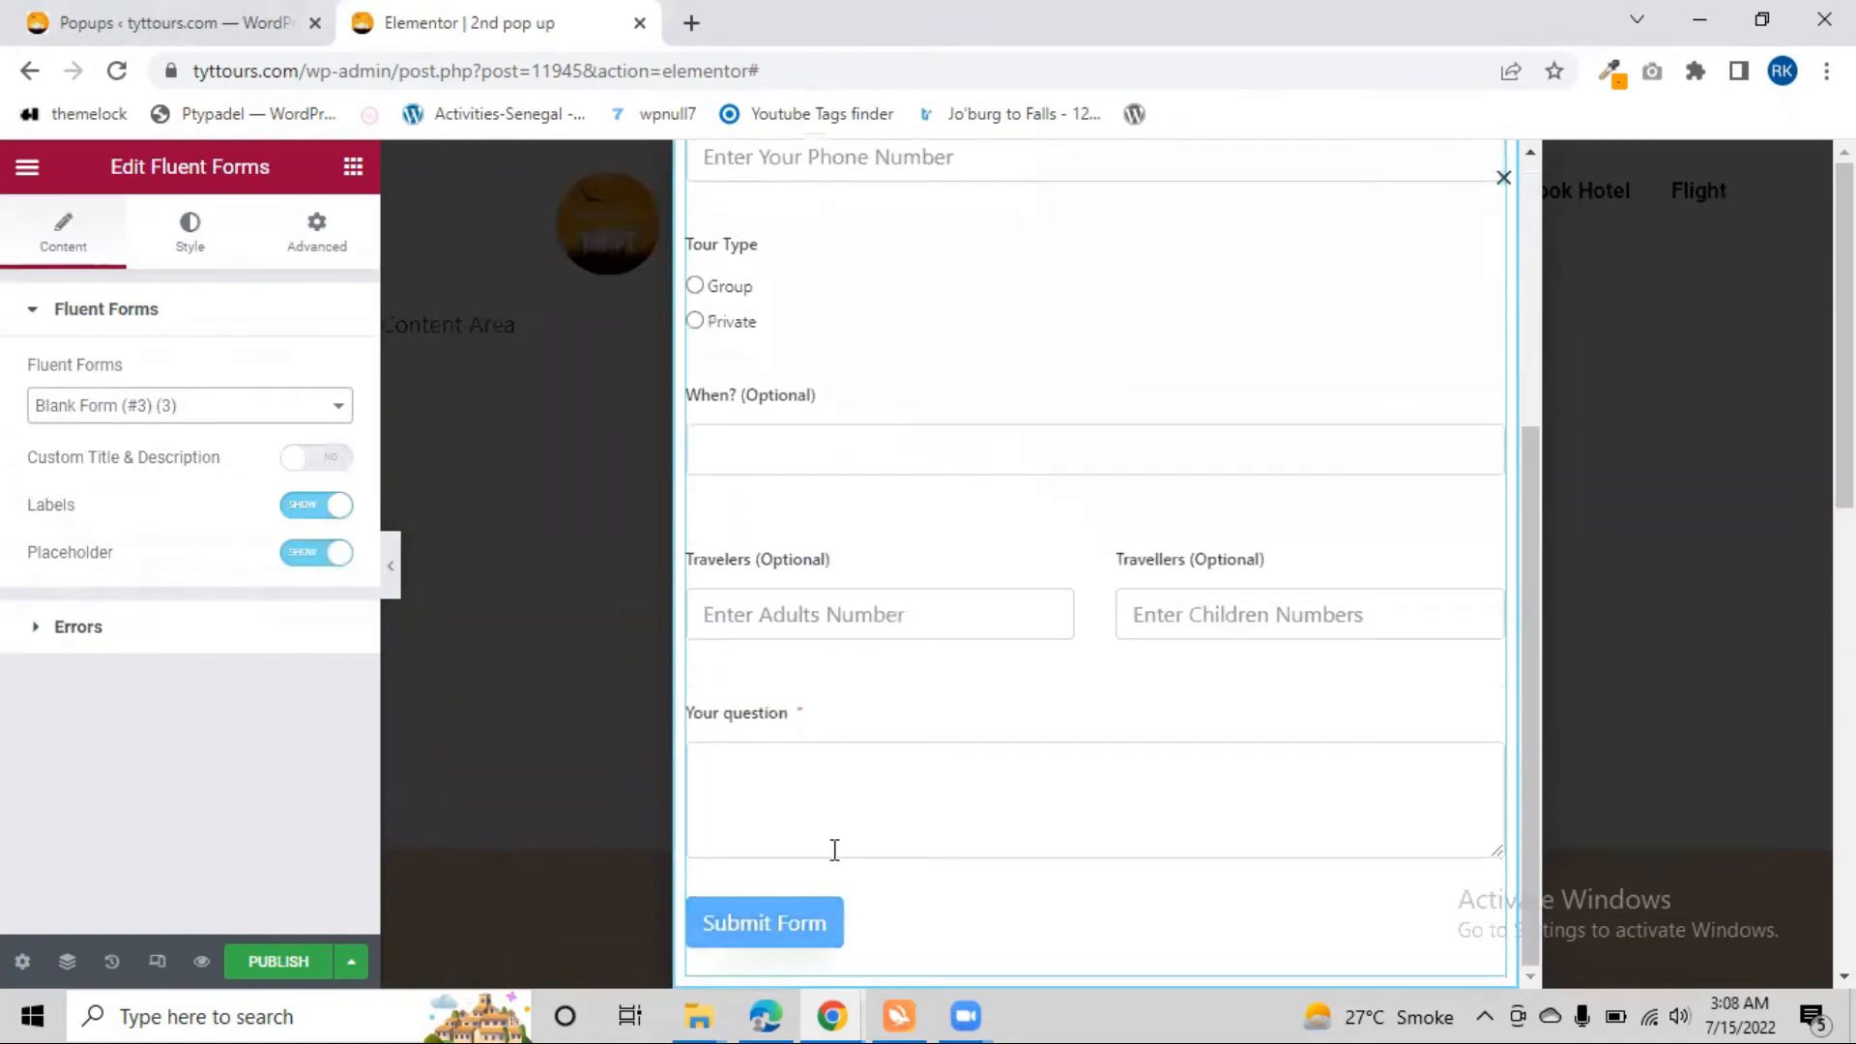
Start publishing the popup and add a display condition set to Exclude for Entire Site, then proceed to the triggers
{"action": "left_click", "coordinate": [271, 964]}
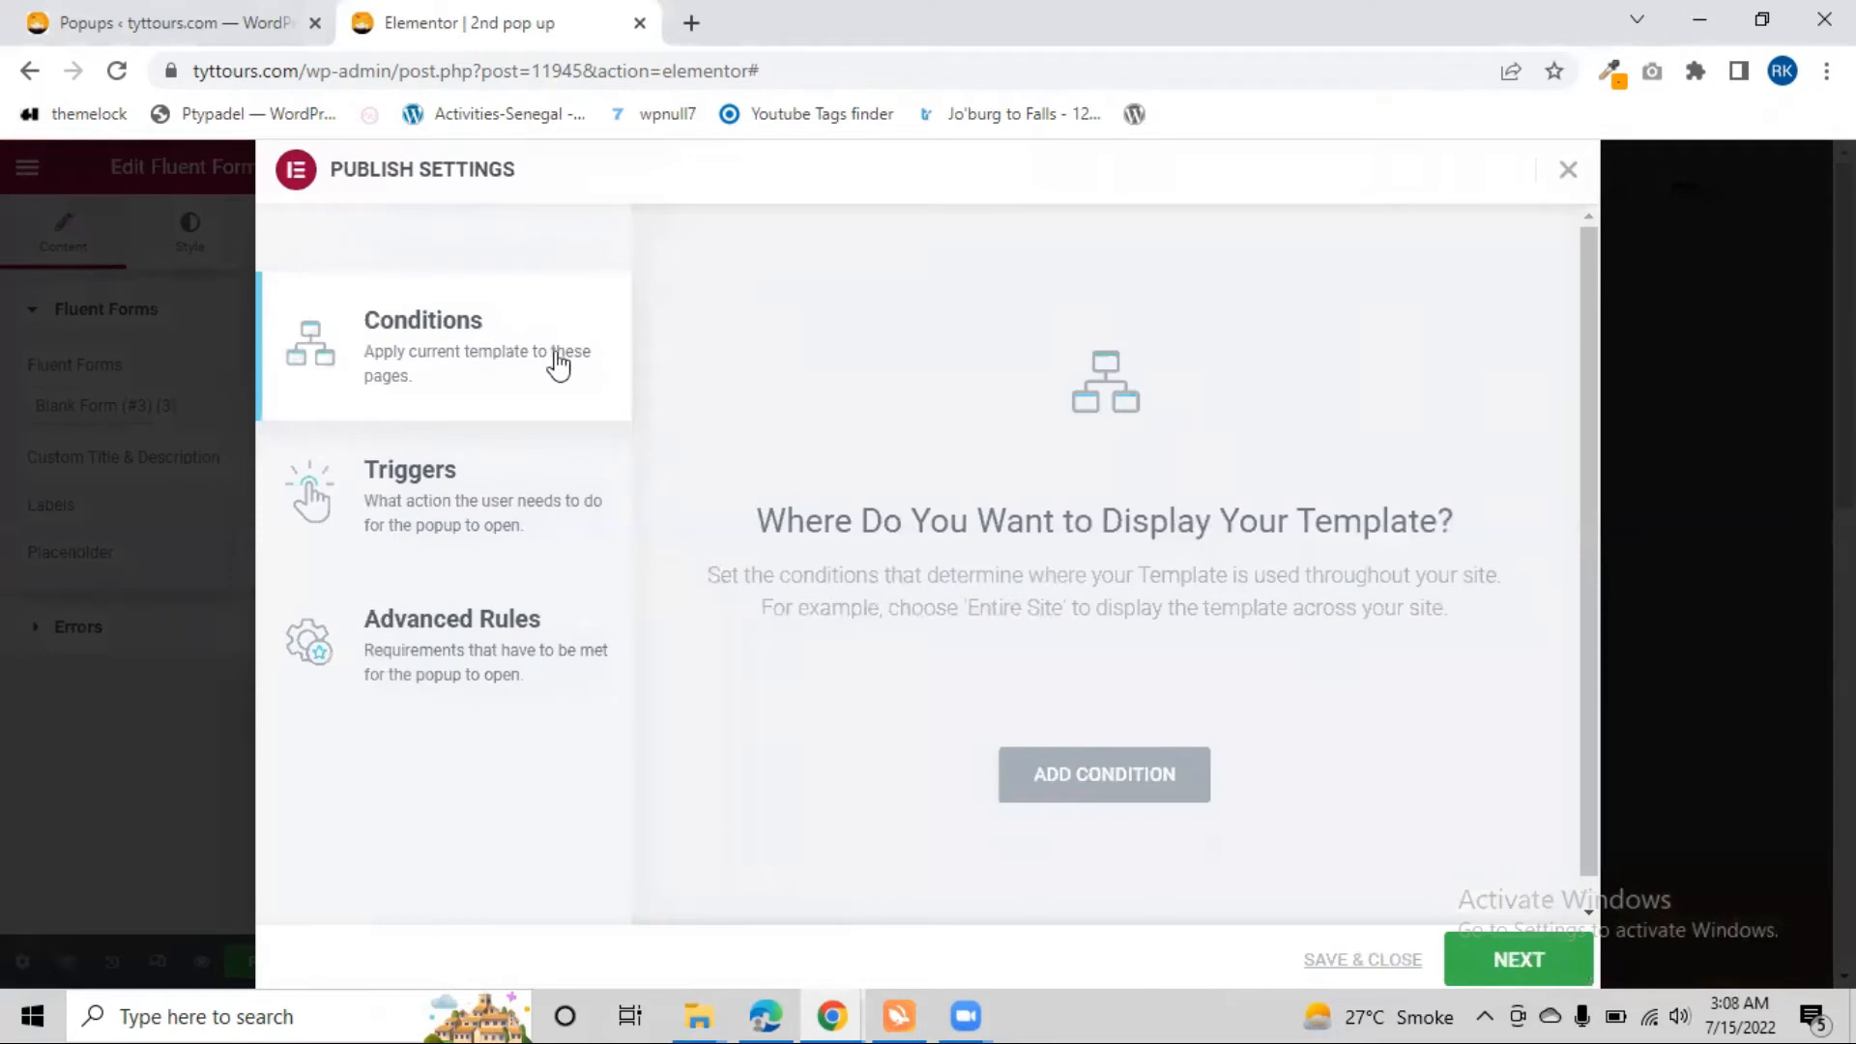
{"action": "left_click", "coordinate": [1093, 787]}
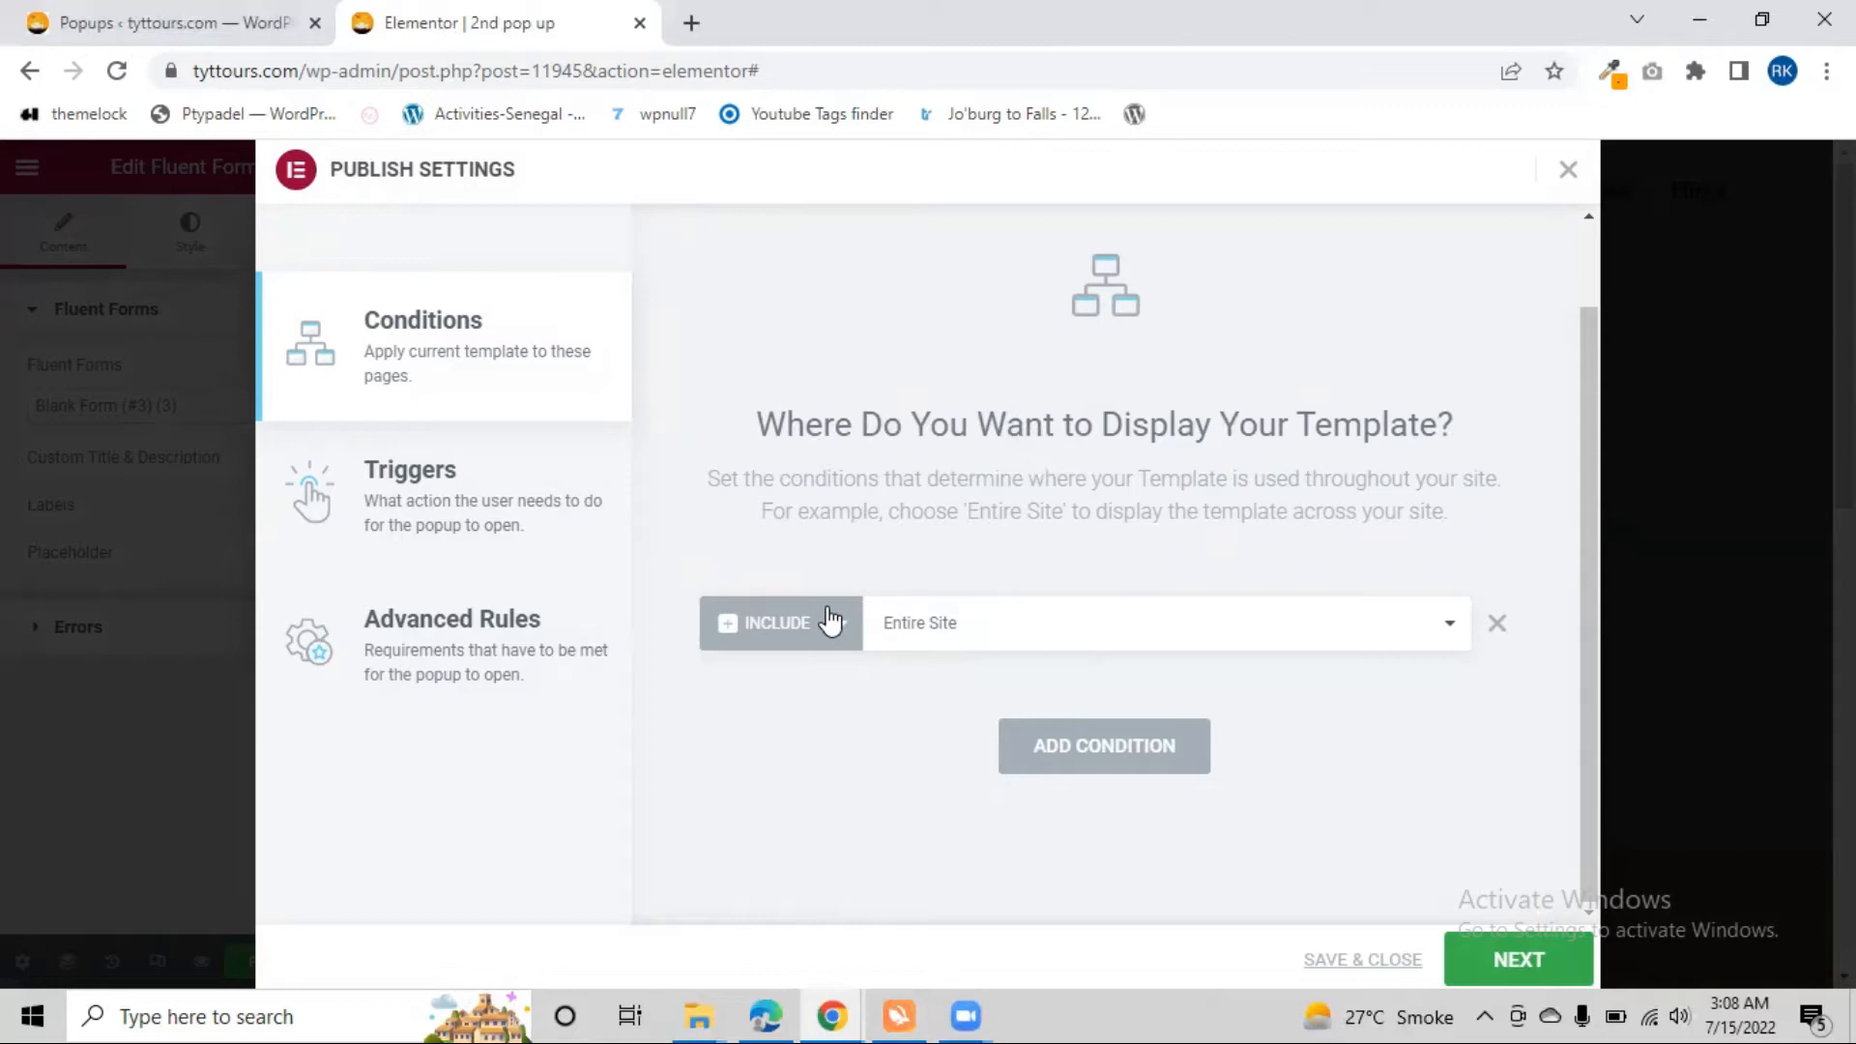
{"action": "left_click", "coordinate": [1153, 618]}
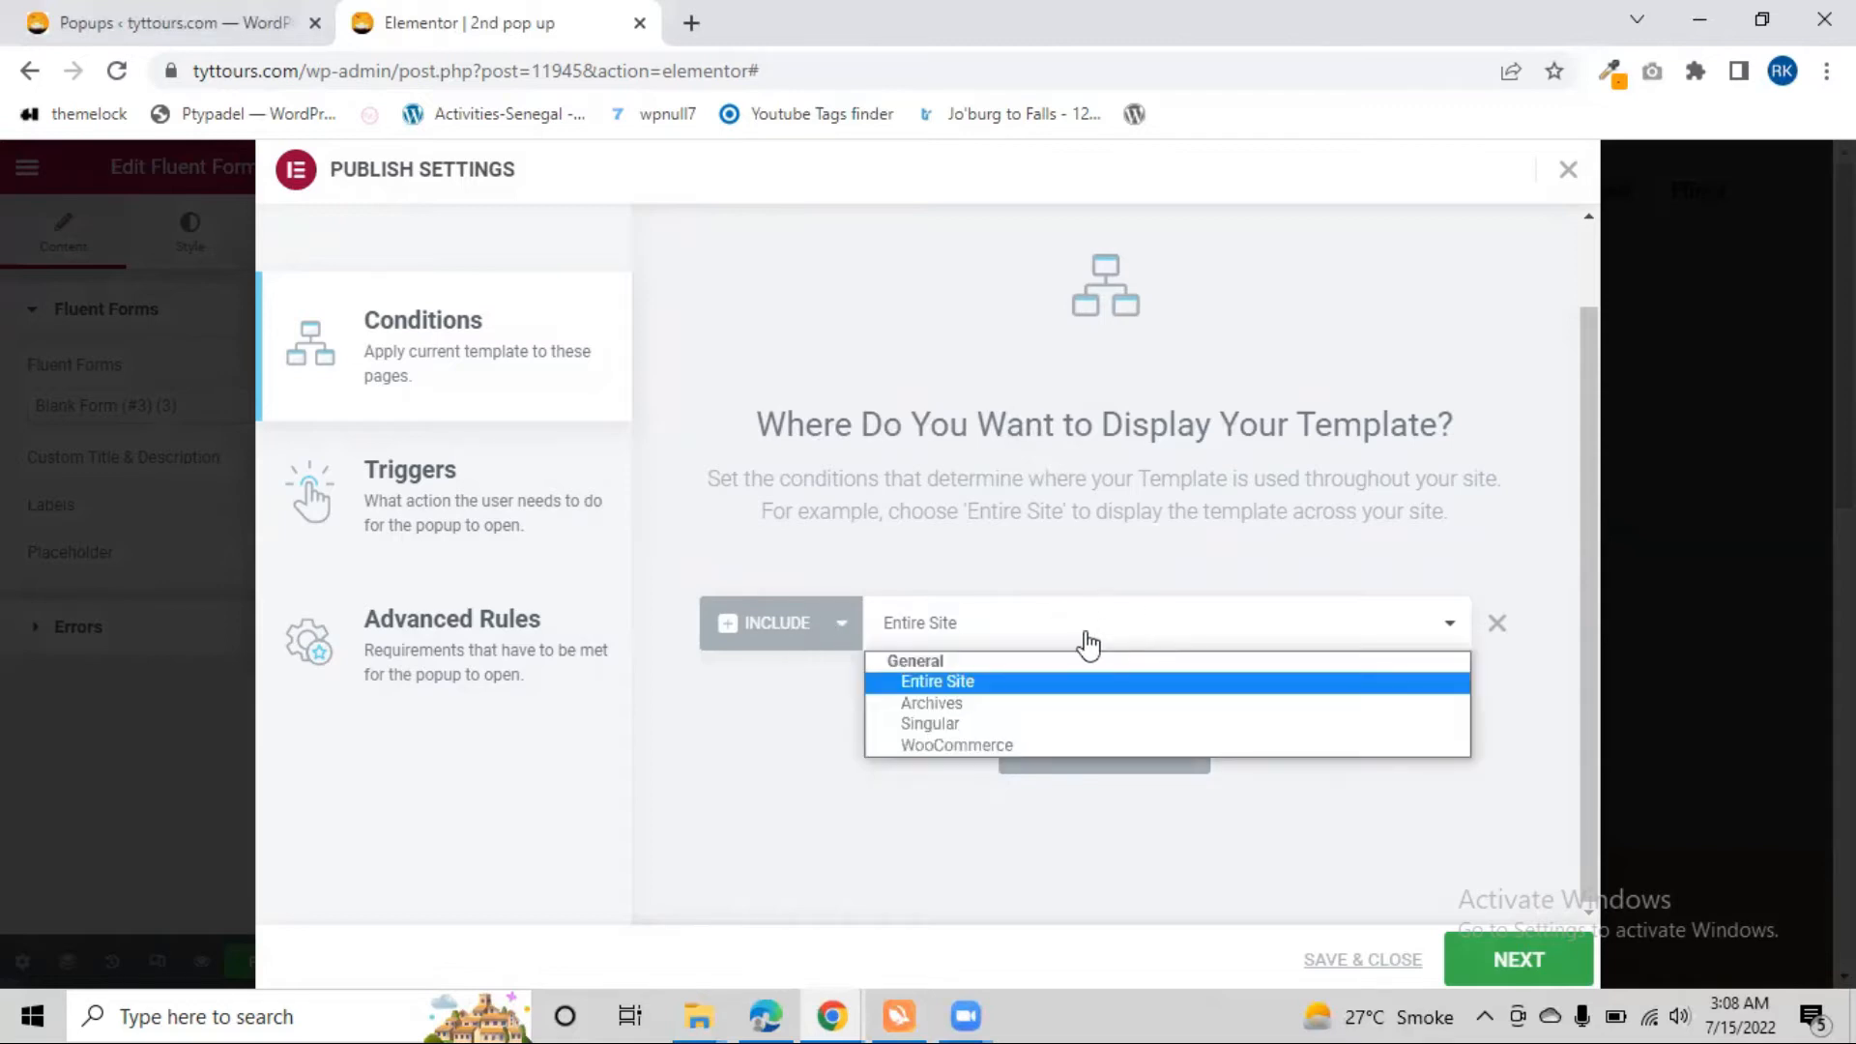
{"action": "left_click", "coordinate": [1021, 538]}
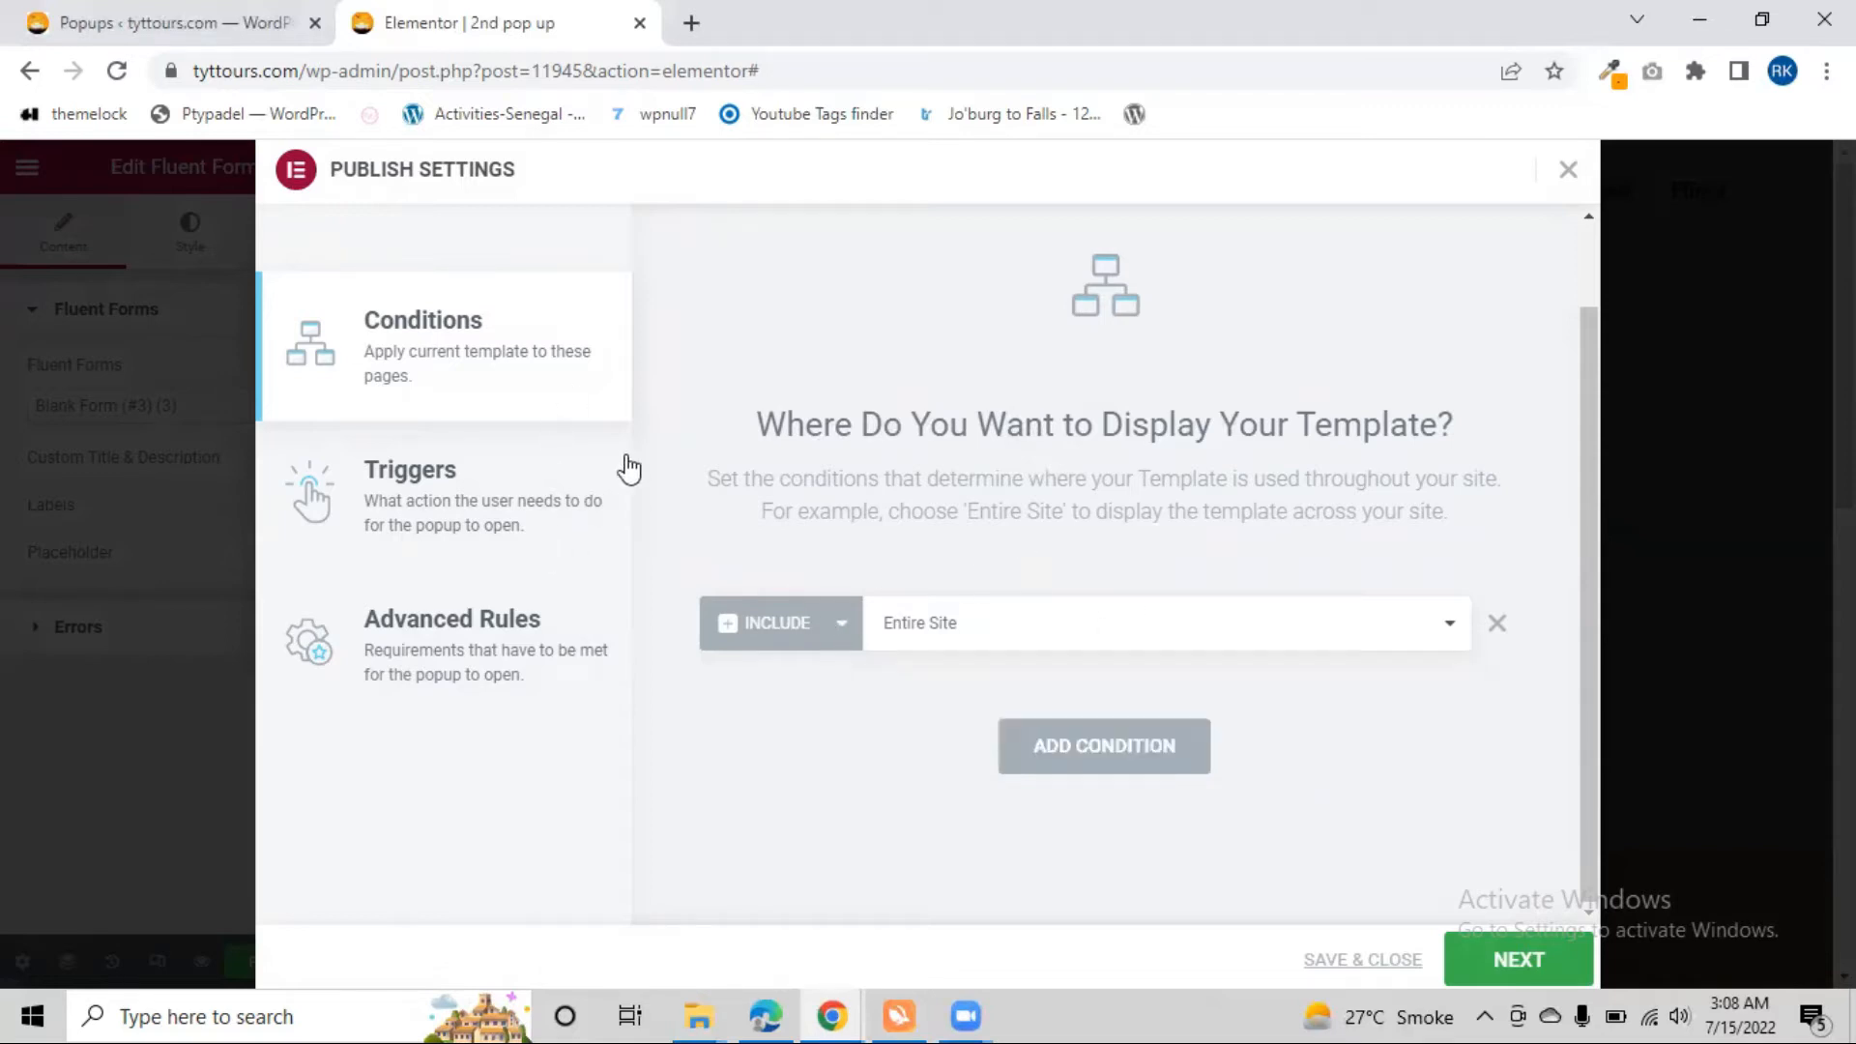
{"action": "left_click", "coordinate": [819, 622]}
{"action": "left_click", "coordinate": [793, 682]}
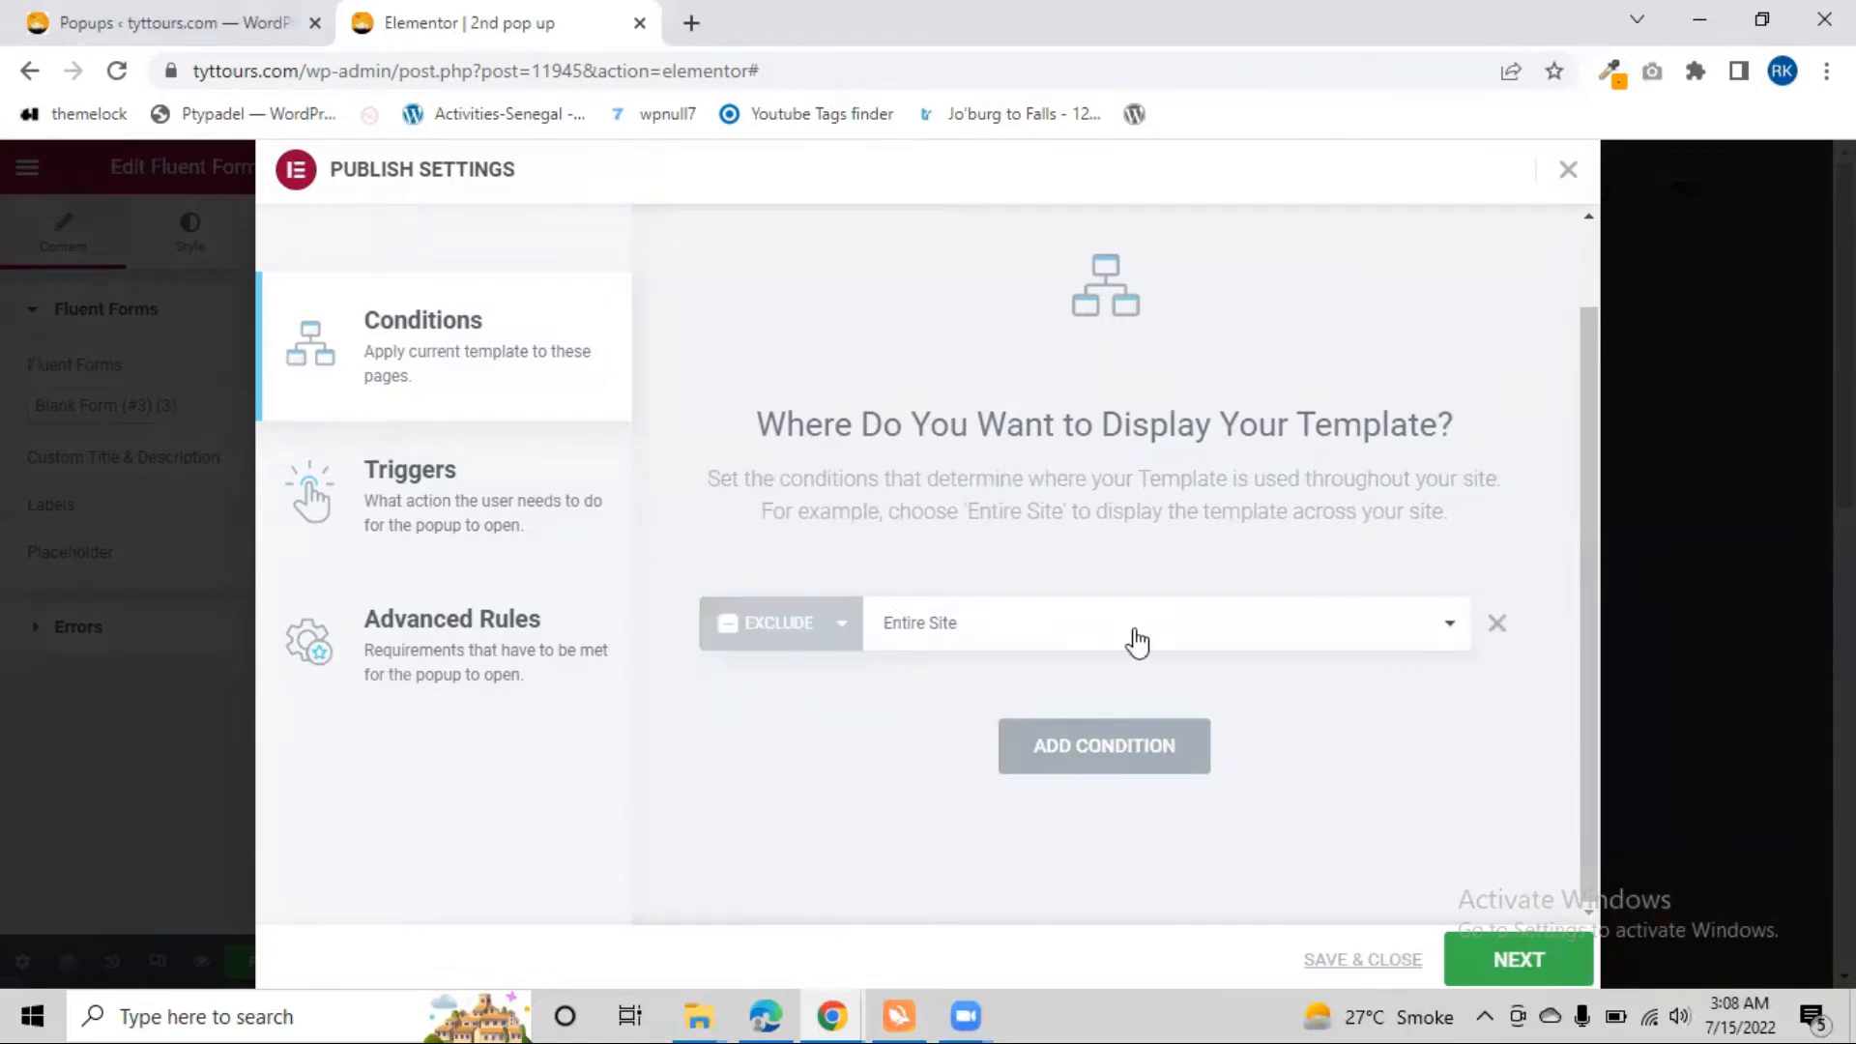
{"action": "left_click", "coordinate": [1442, 628]}
{"action": "left_click", "coordinate": [1518, 960]}
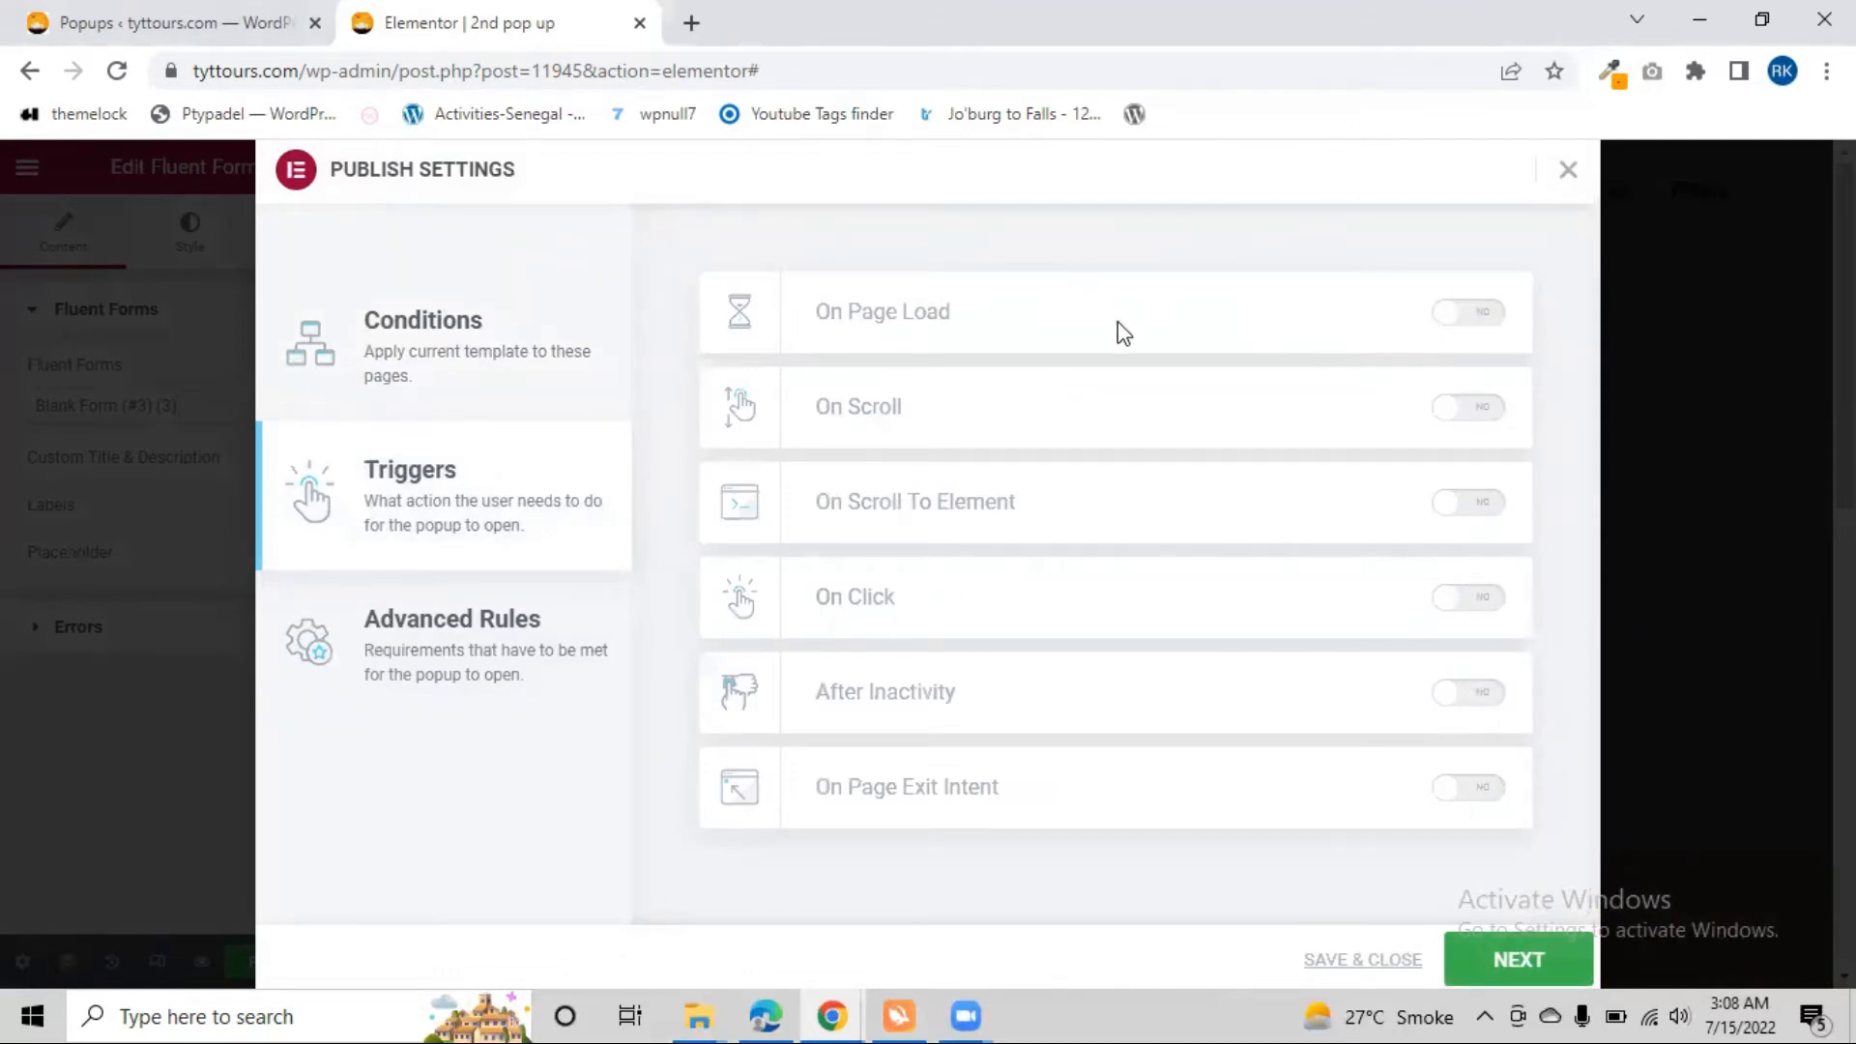
Leave all triggers, including On Page Load, and all advanced rules off, and save the publish settings
{"action": "left_click", "coordinate": [1497, 325]}
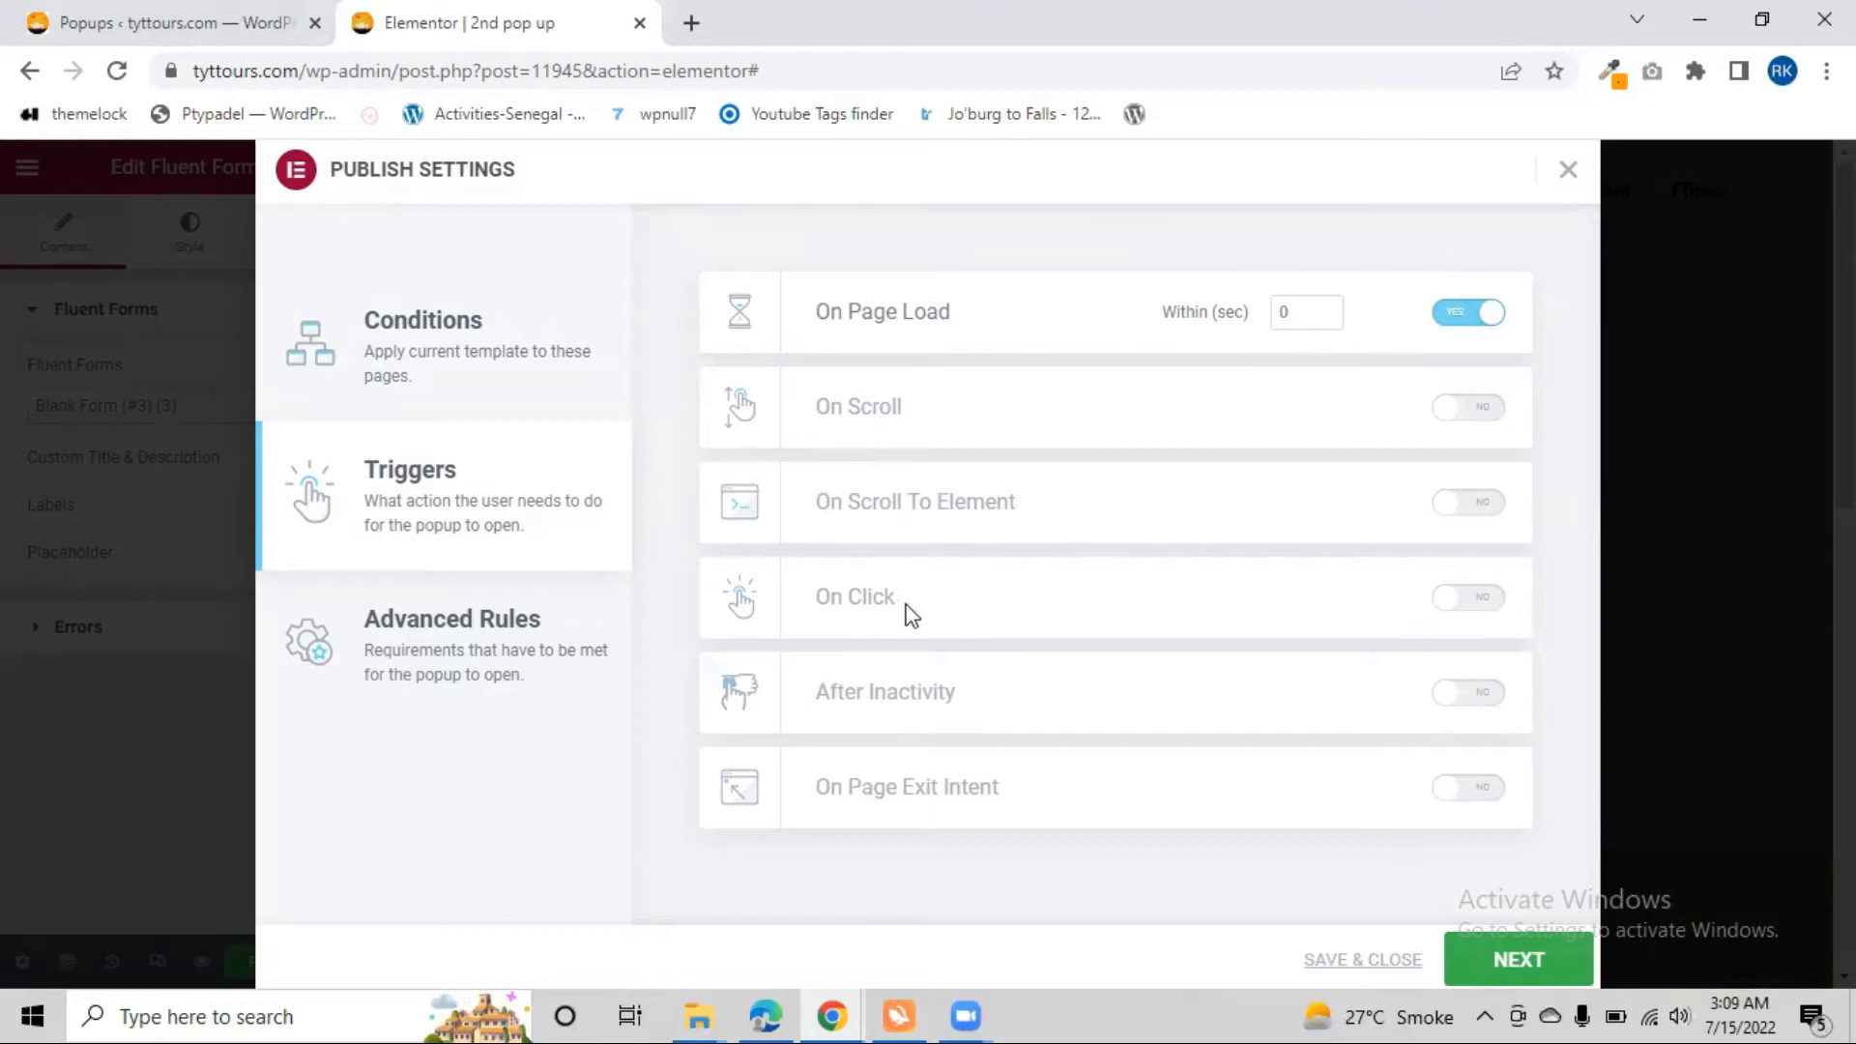
{"action": "left_click", "coordinate": [1491, 326]}
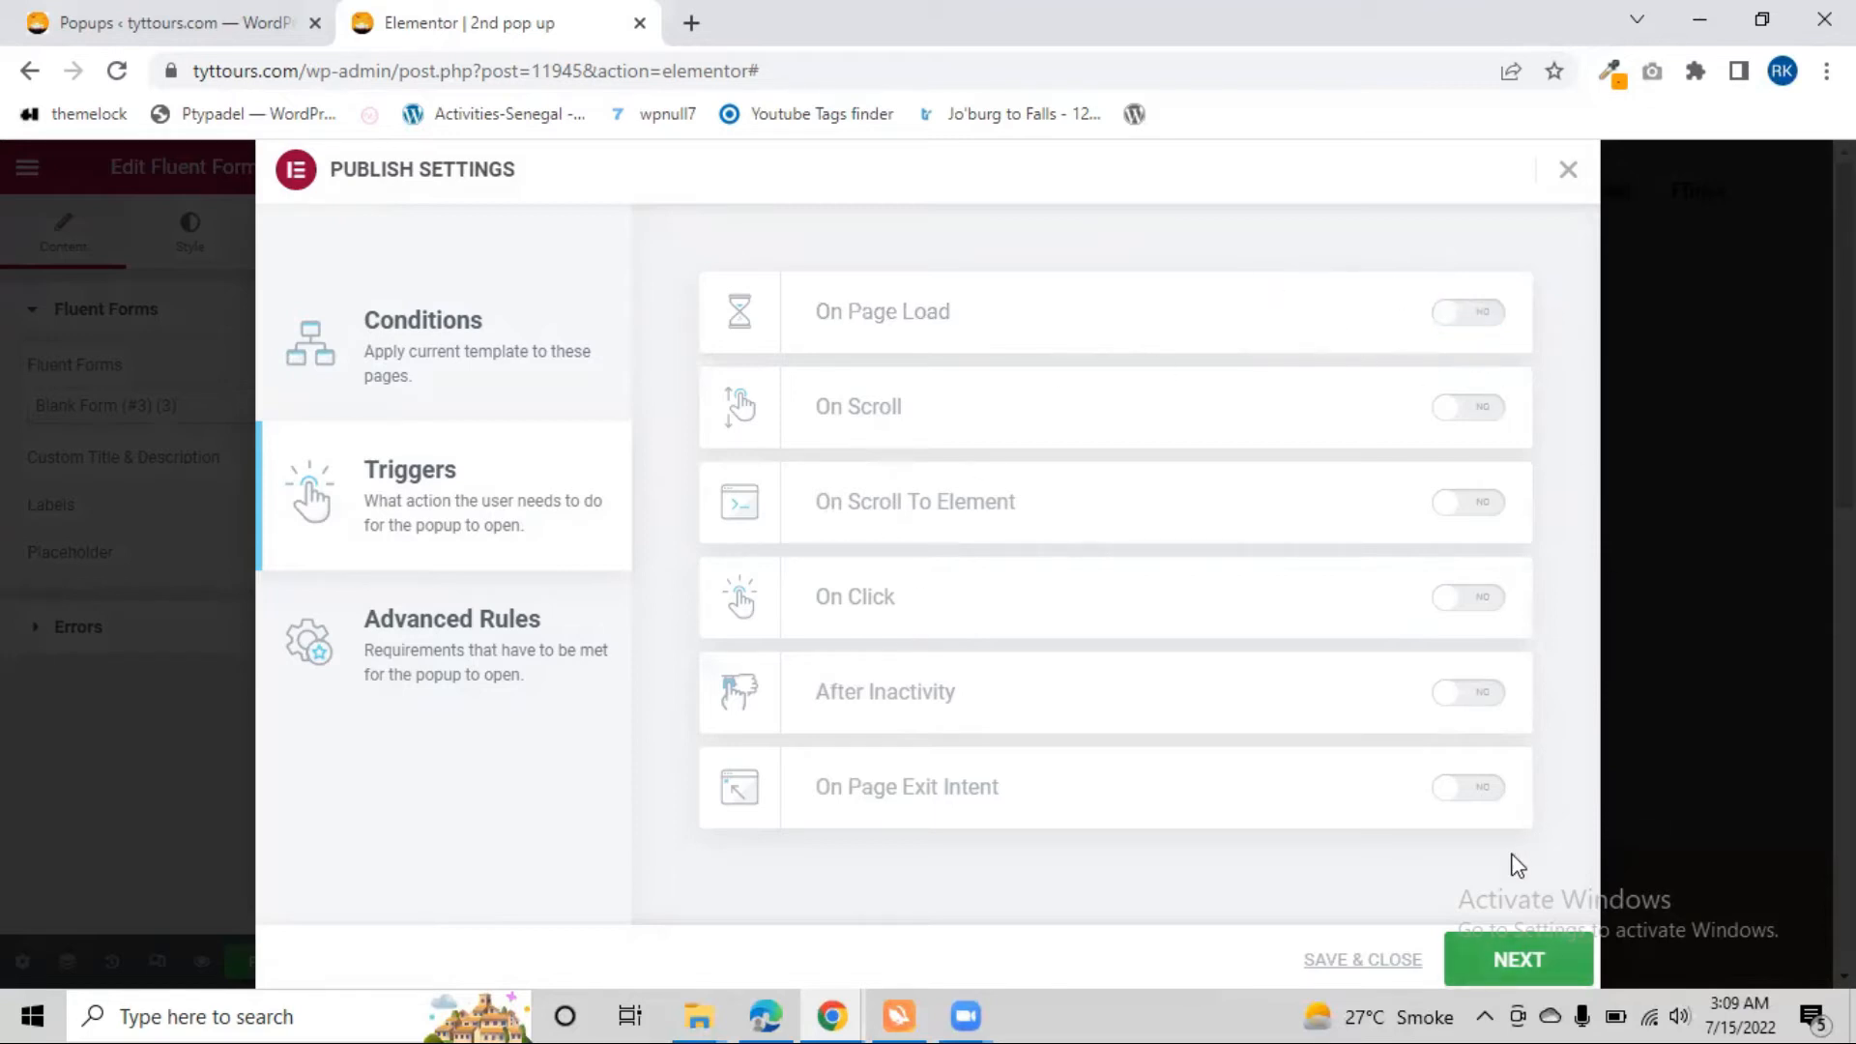
{"action": "left_click", "coordinate": [1519, 959]}
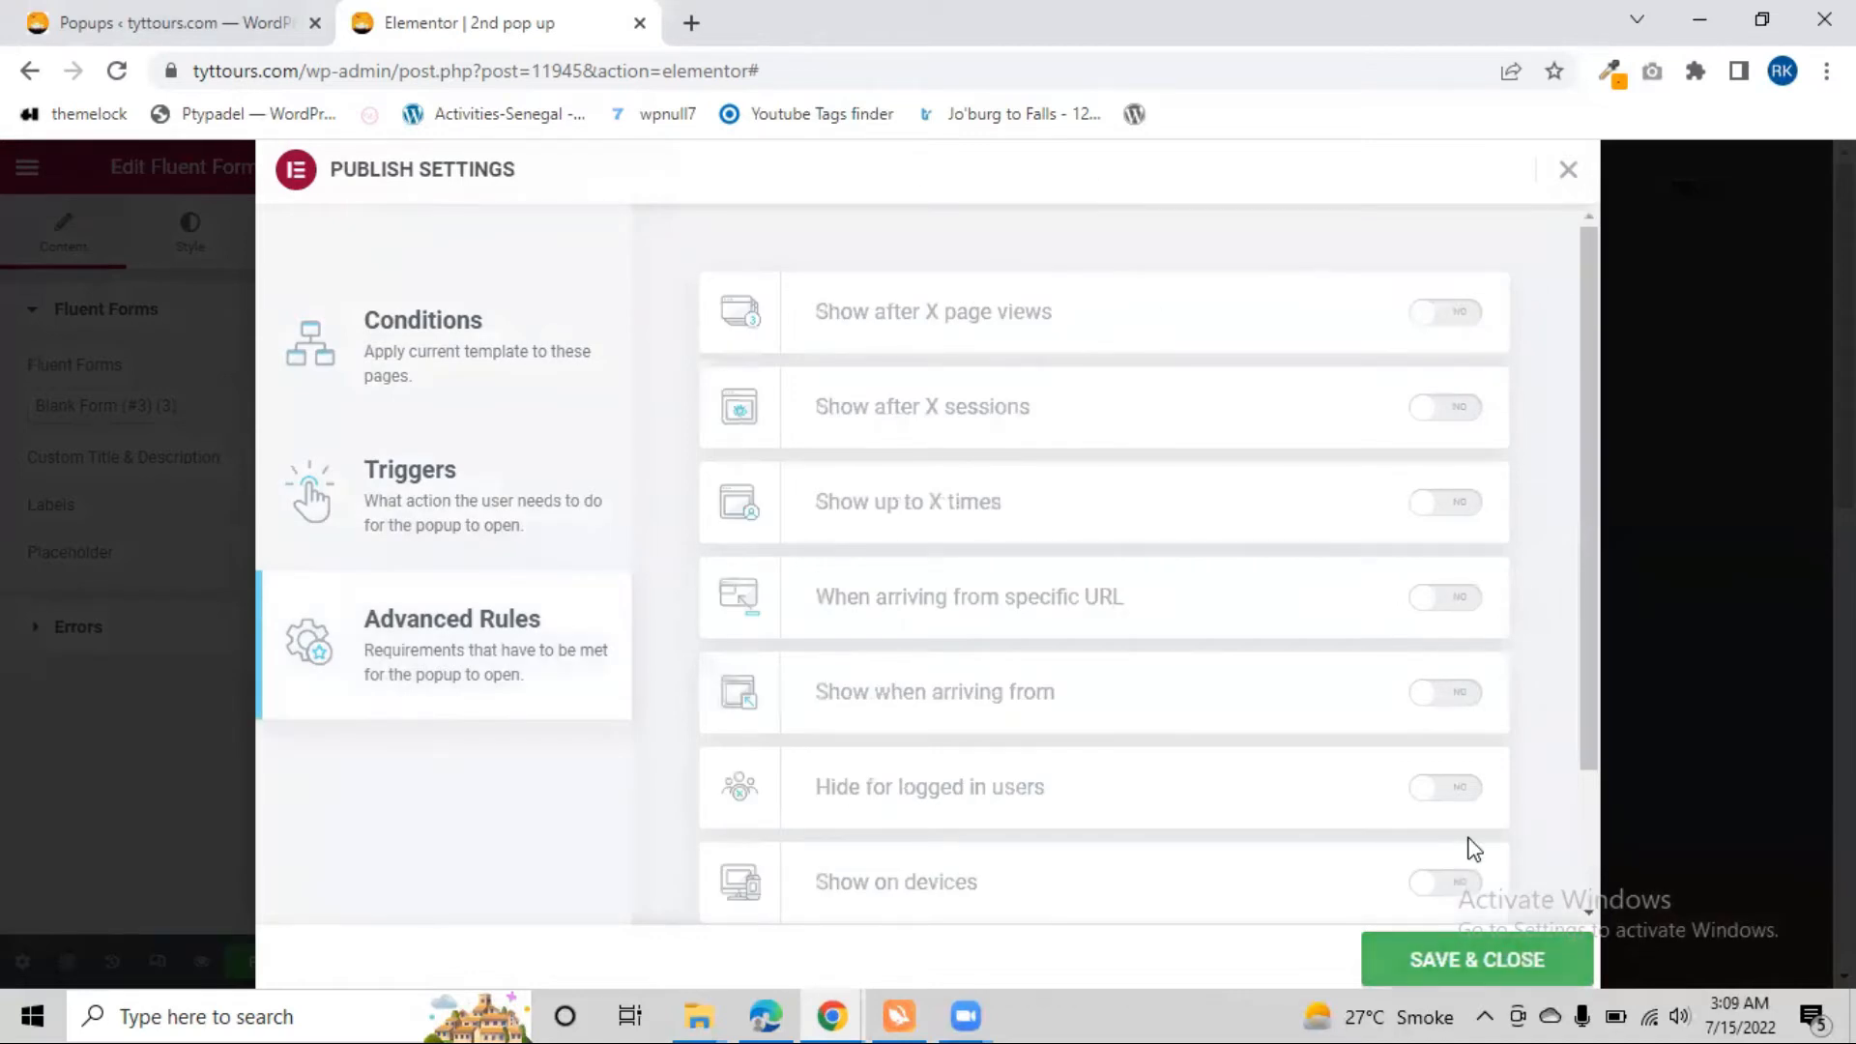
{"action": "left_click", "coordinate": [1477, 959]}
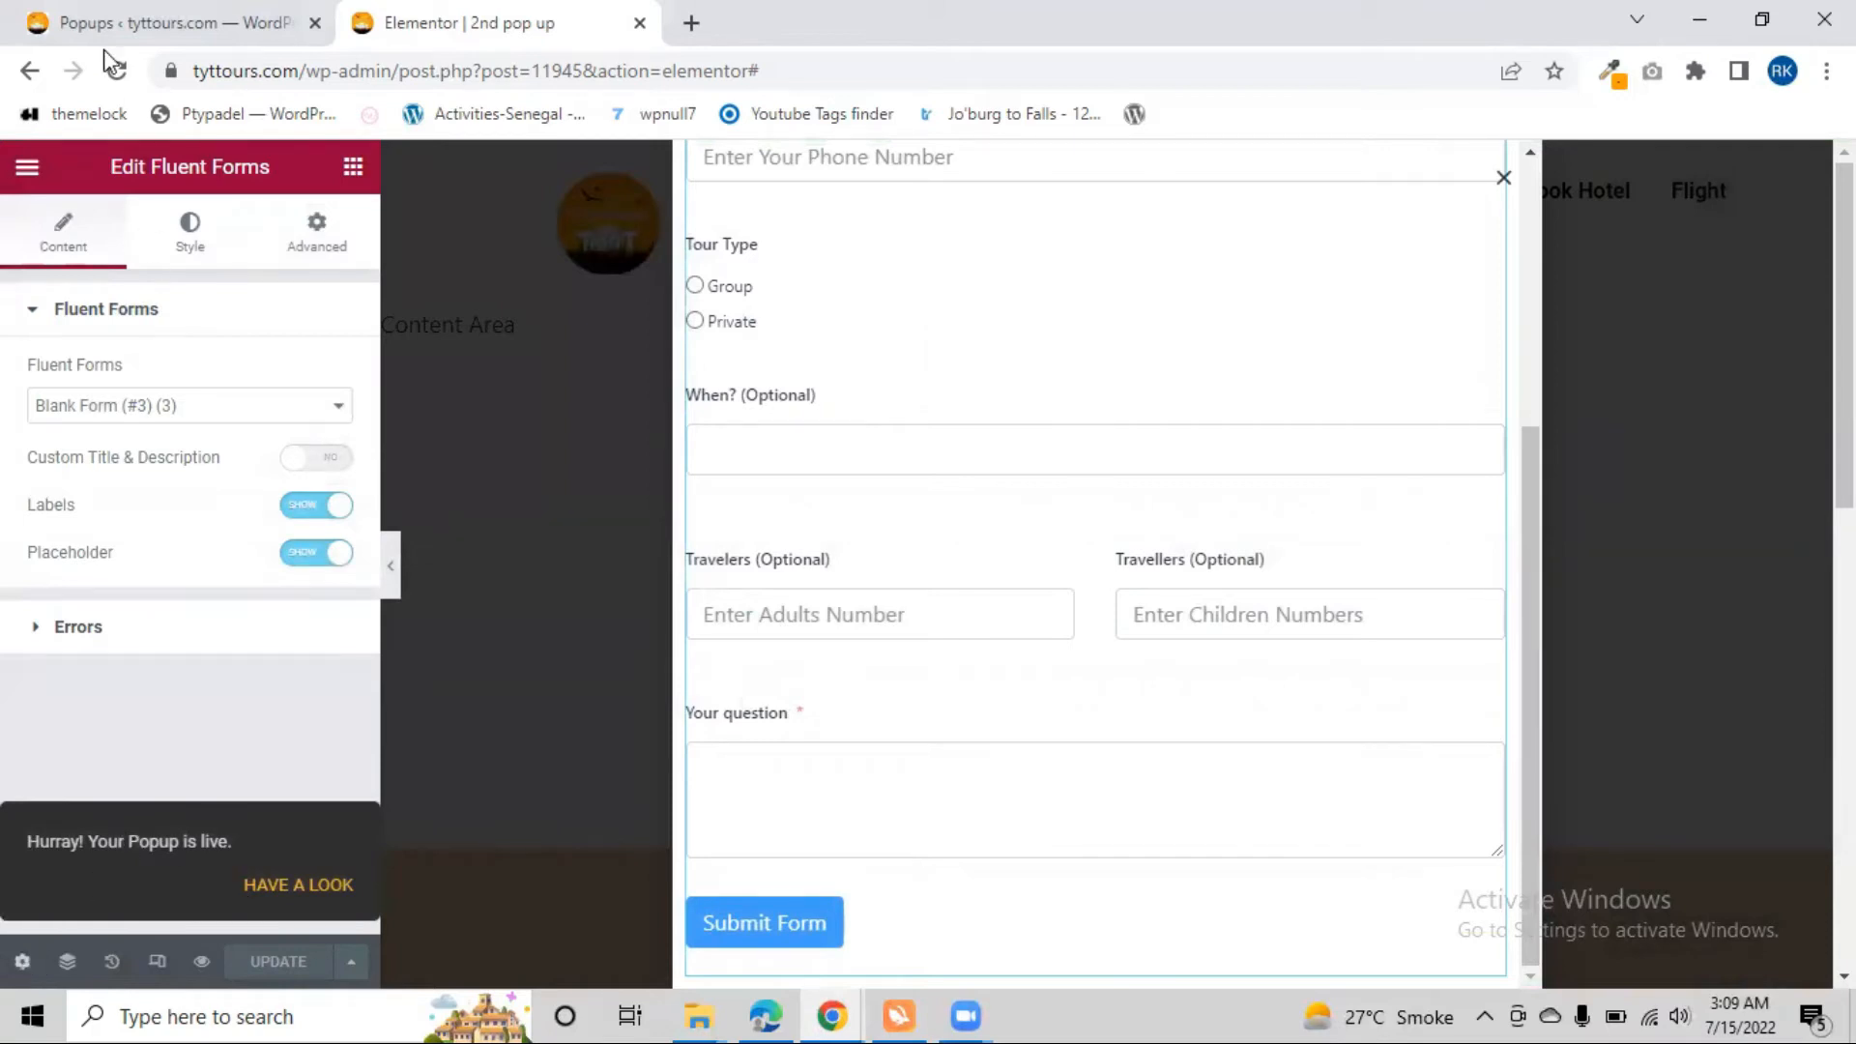
Exit the popup editor to the WordPress dashboard and open the live site in a new browser tab
{"action": "left_click", "coordinate": [28, 169]}
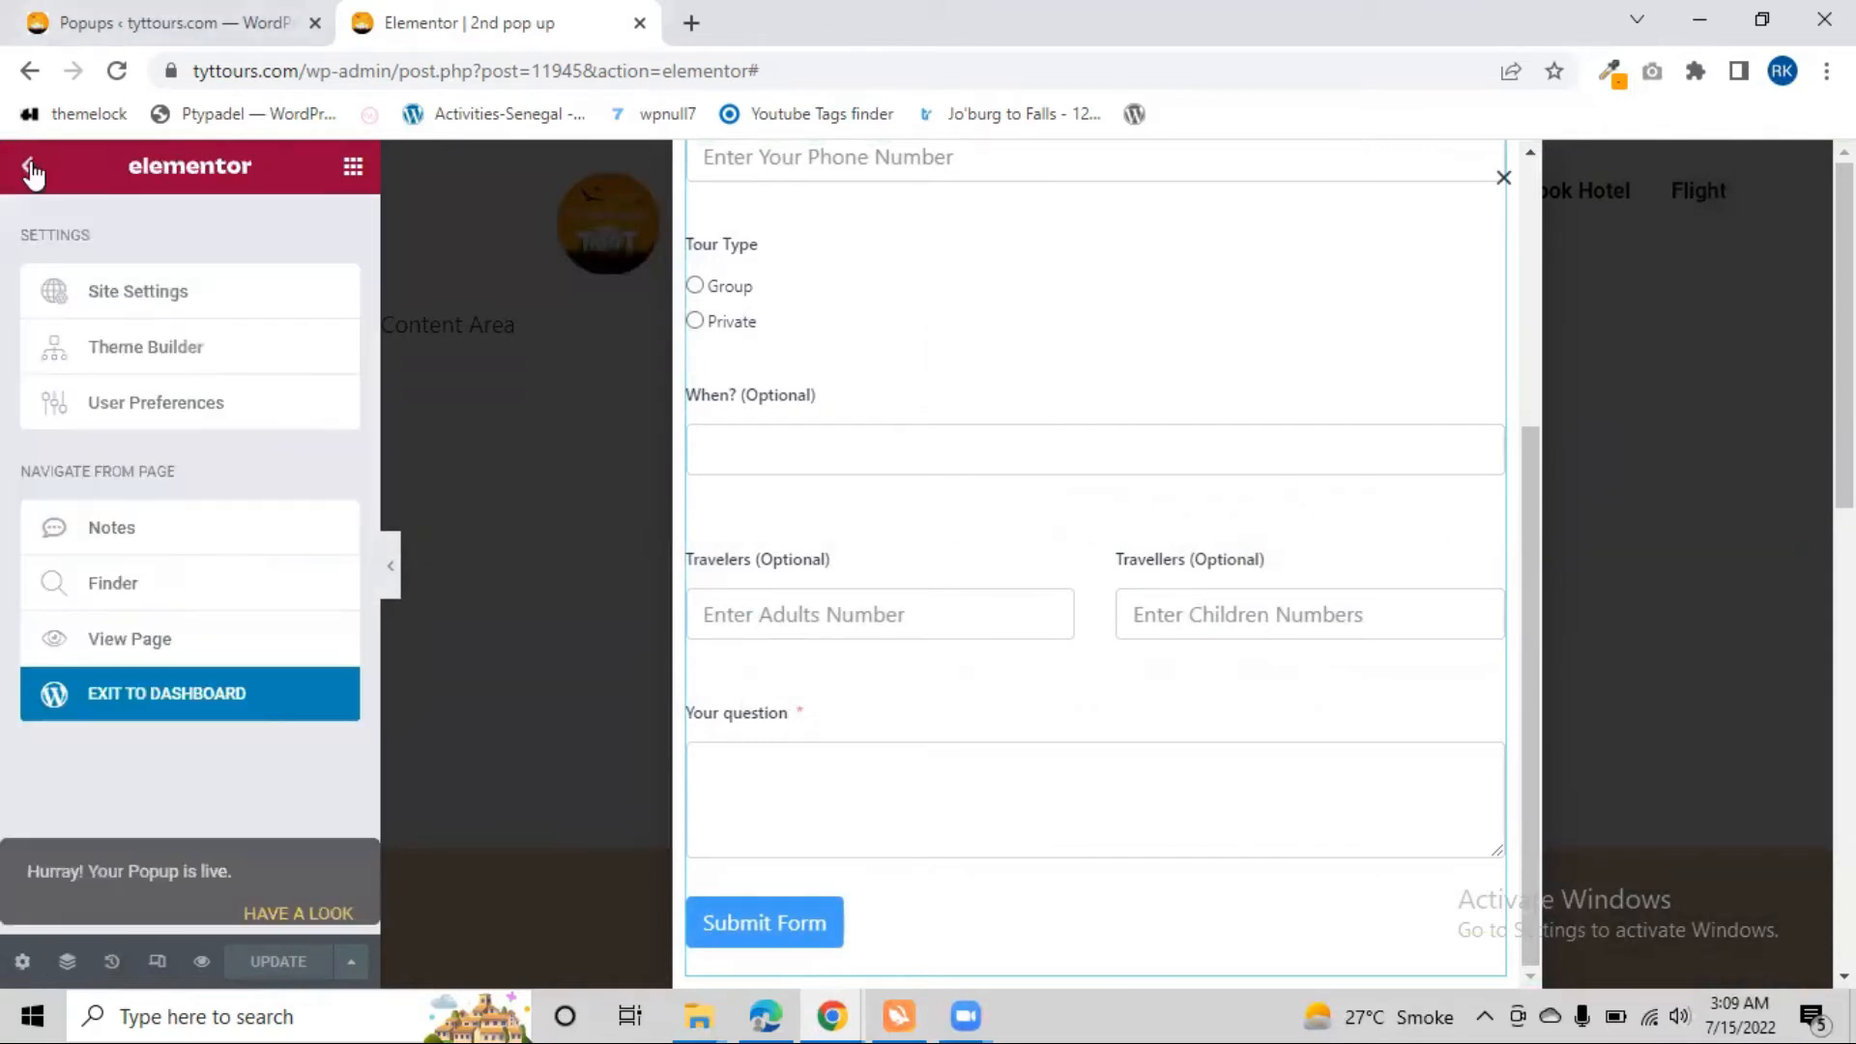
{"action": "left_click", "coordinate": [275, 691]}
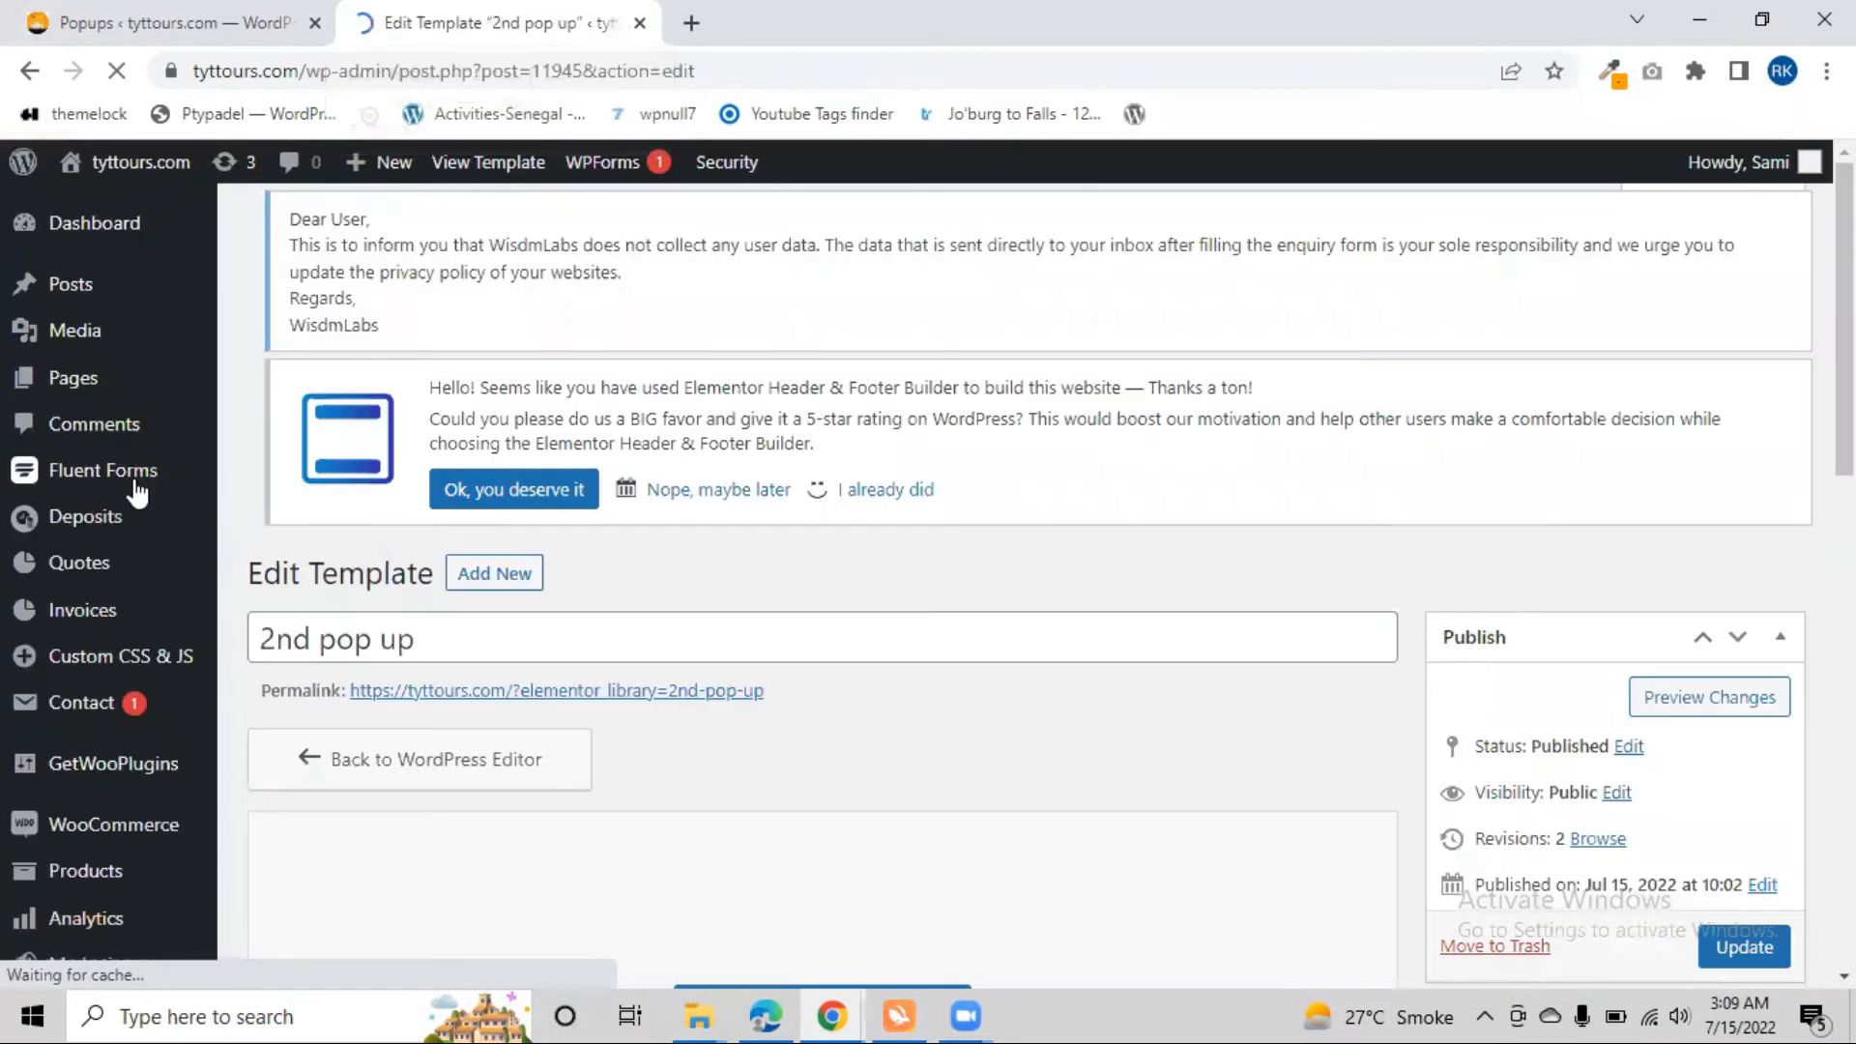
{"action": "mouse_move", "coordinate": [125, 166]}
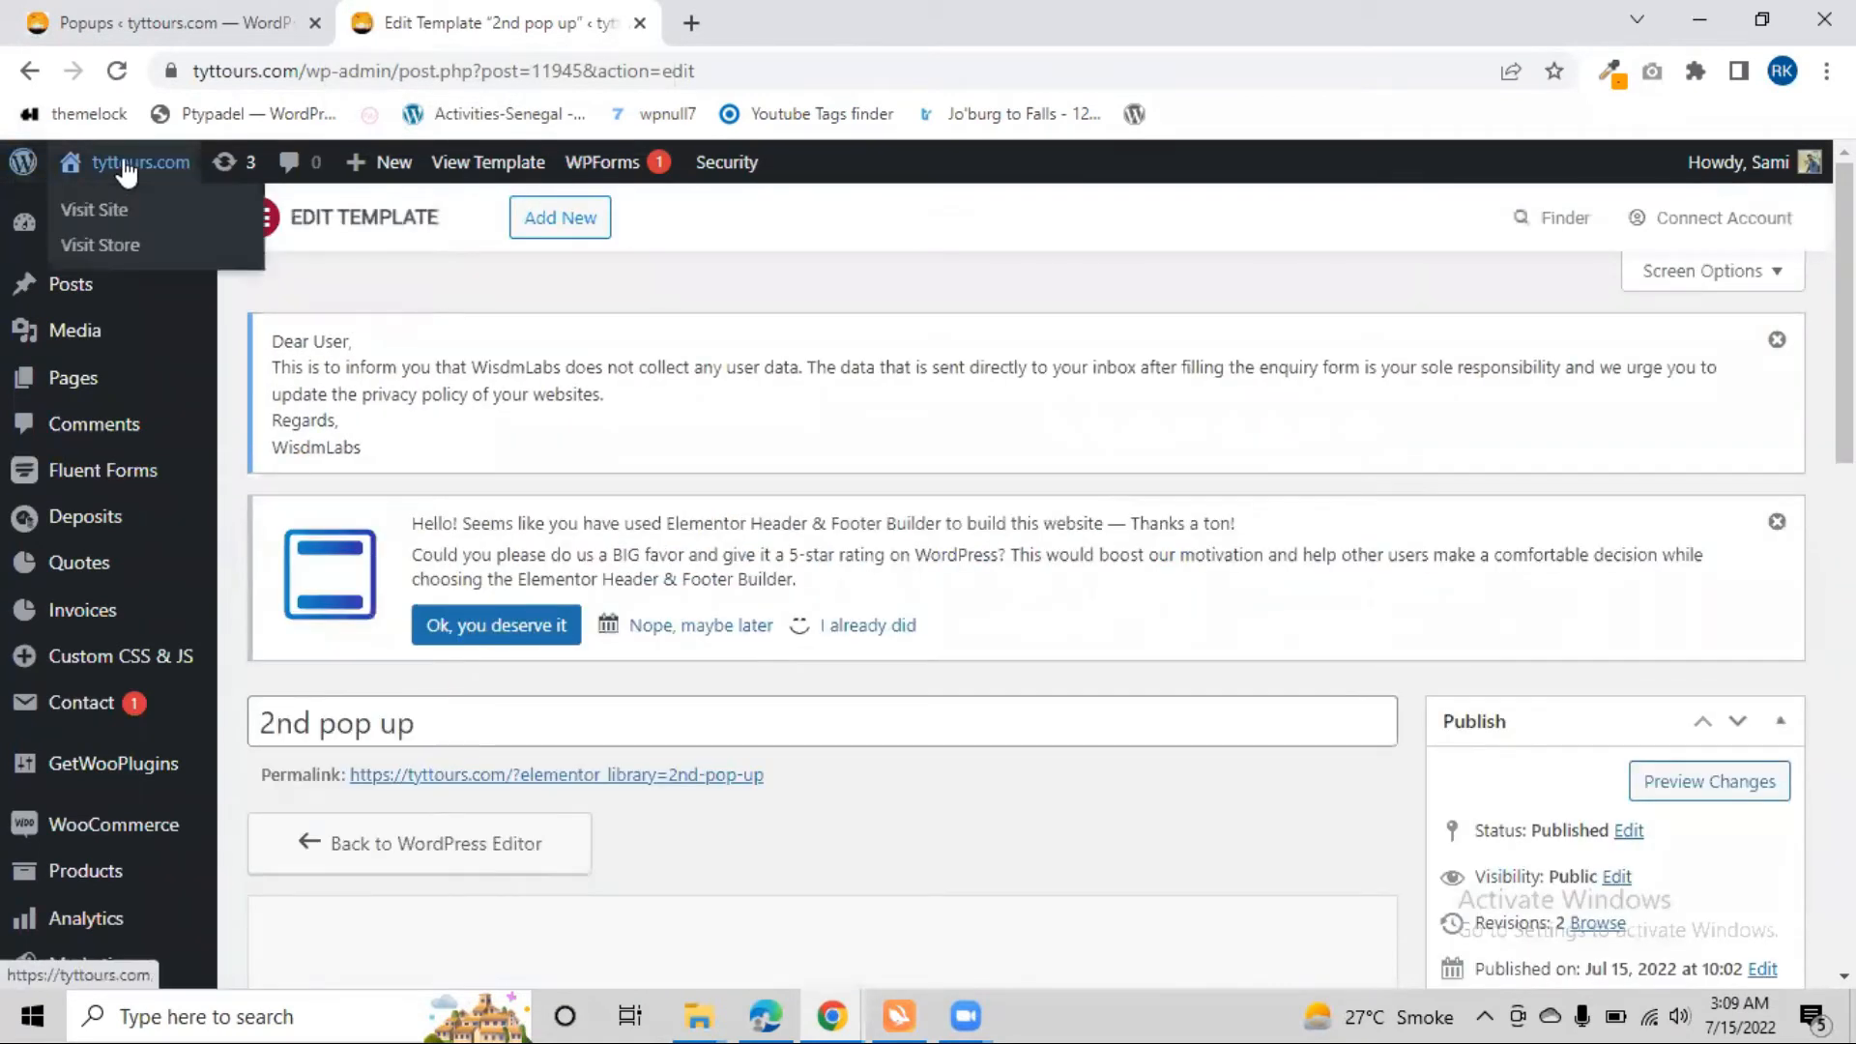
{"action": "right_click", "coordinate": [110, 218]}
{"action": "left_click", "coordinate": [183, 236]}
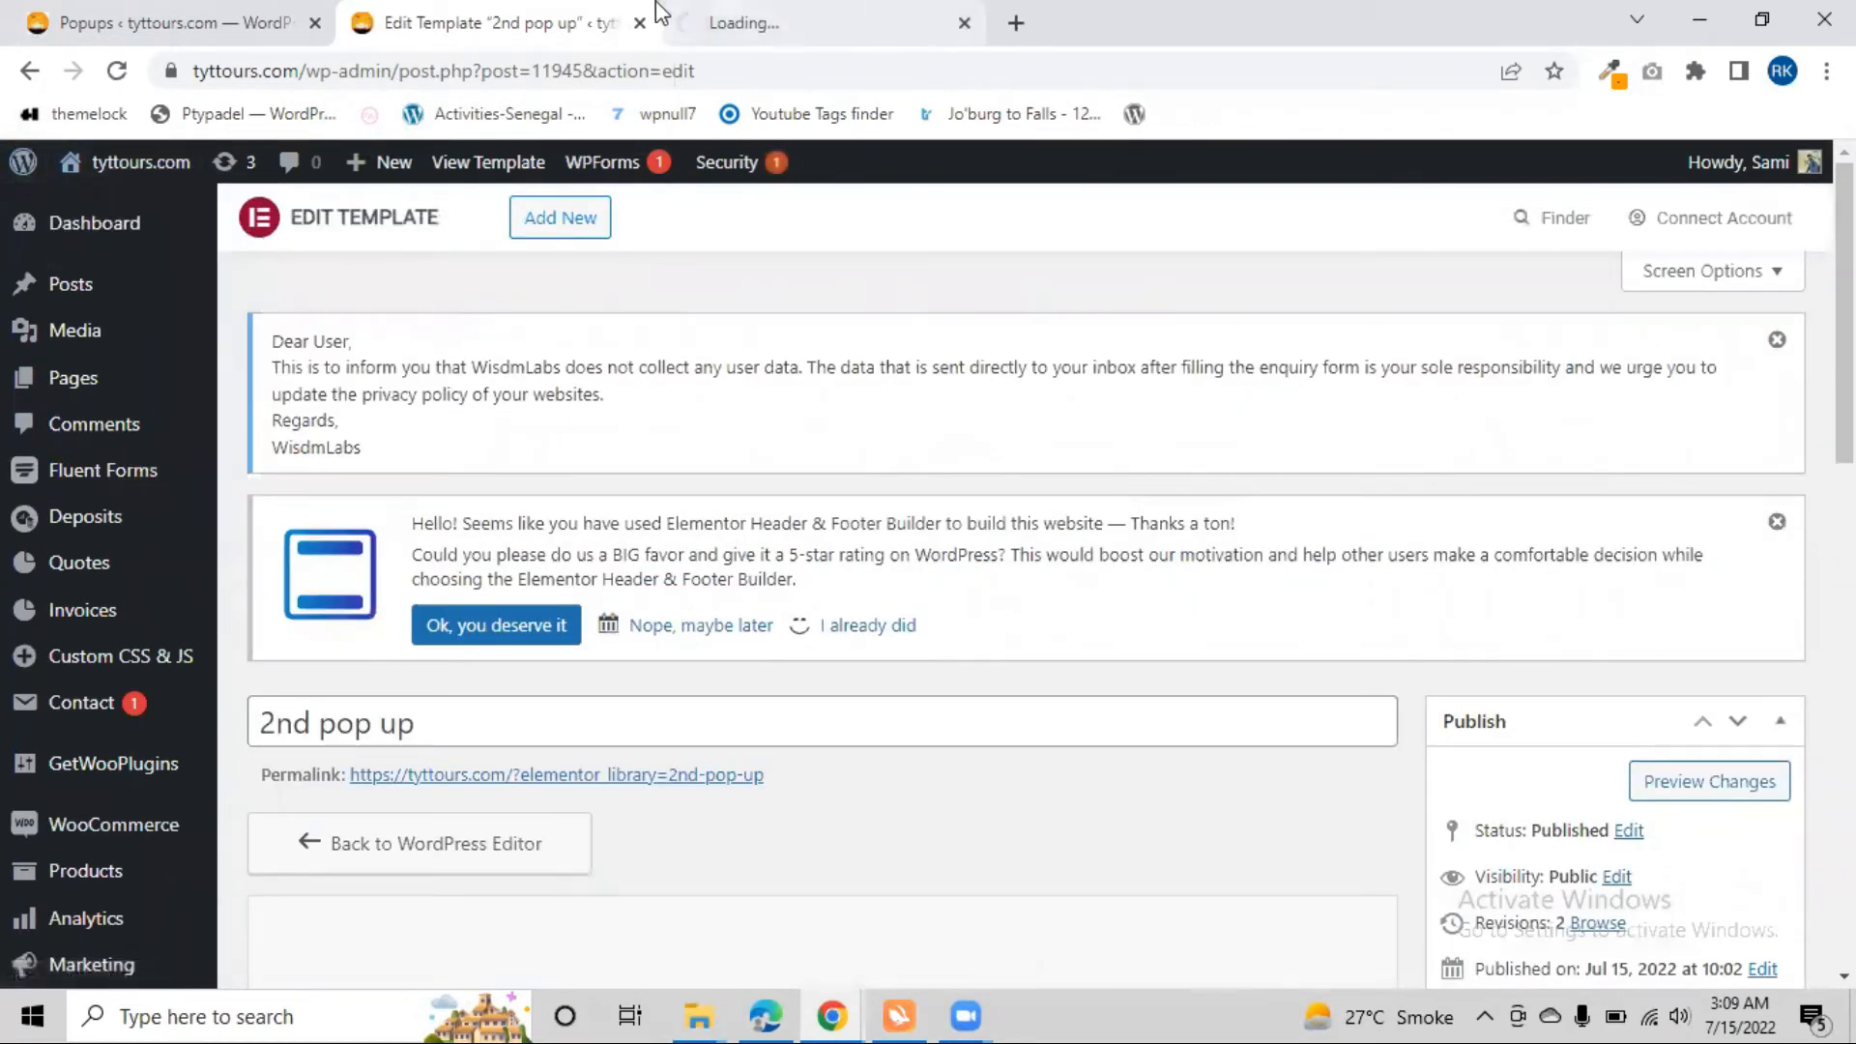
Close the Popups list browser tab and switch to the live tyttours.com tab
{"action": "left_click", "coordinate": [788, 11]}
{"action": "left_click", "coordinate": [326, 25]}
{"action": "left_click", "coordinate": [314, 22]}
{"action": "left_click", "coordinate": [469, 8]}
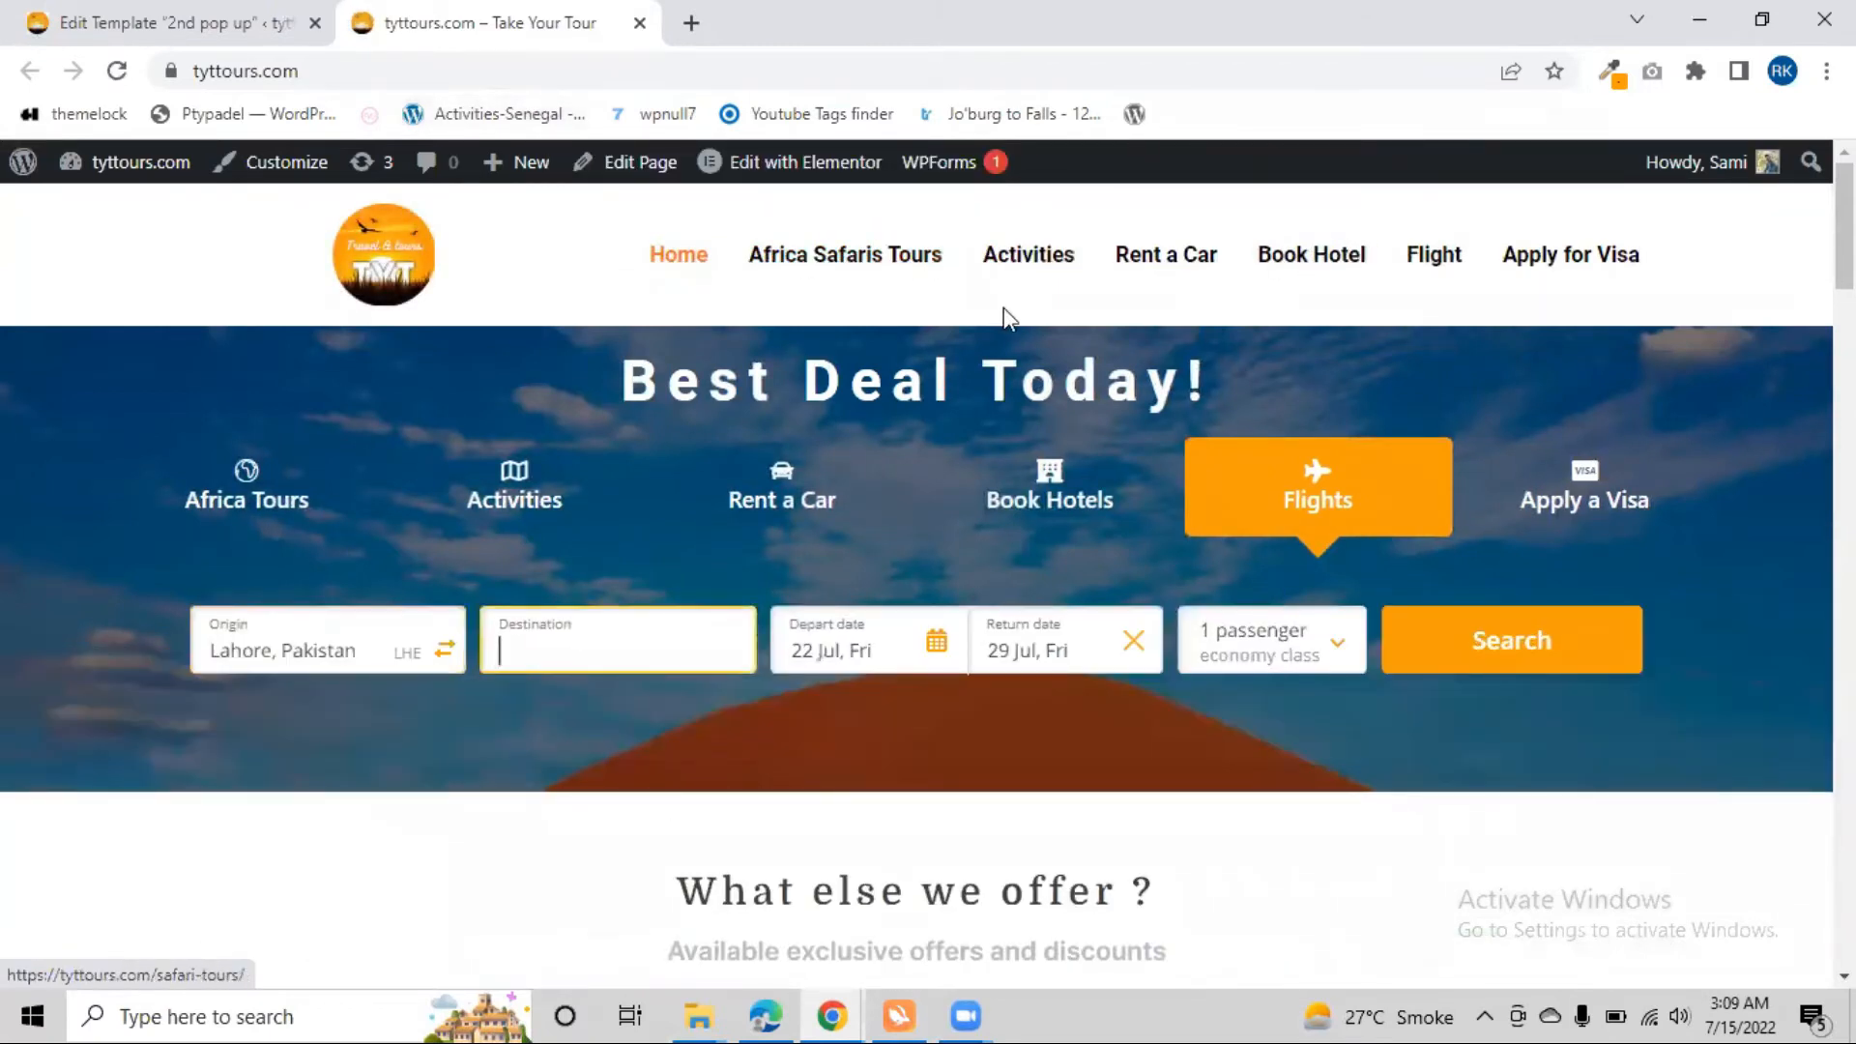
Go to the site's Africa Safaris Tours page and open it for editing with Elementor
{"action": "left_click", "coordinate": [848, 278]}
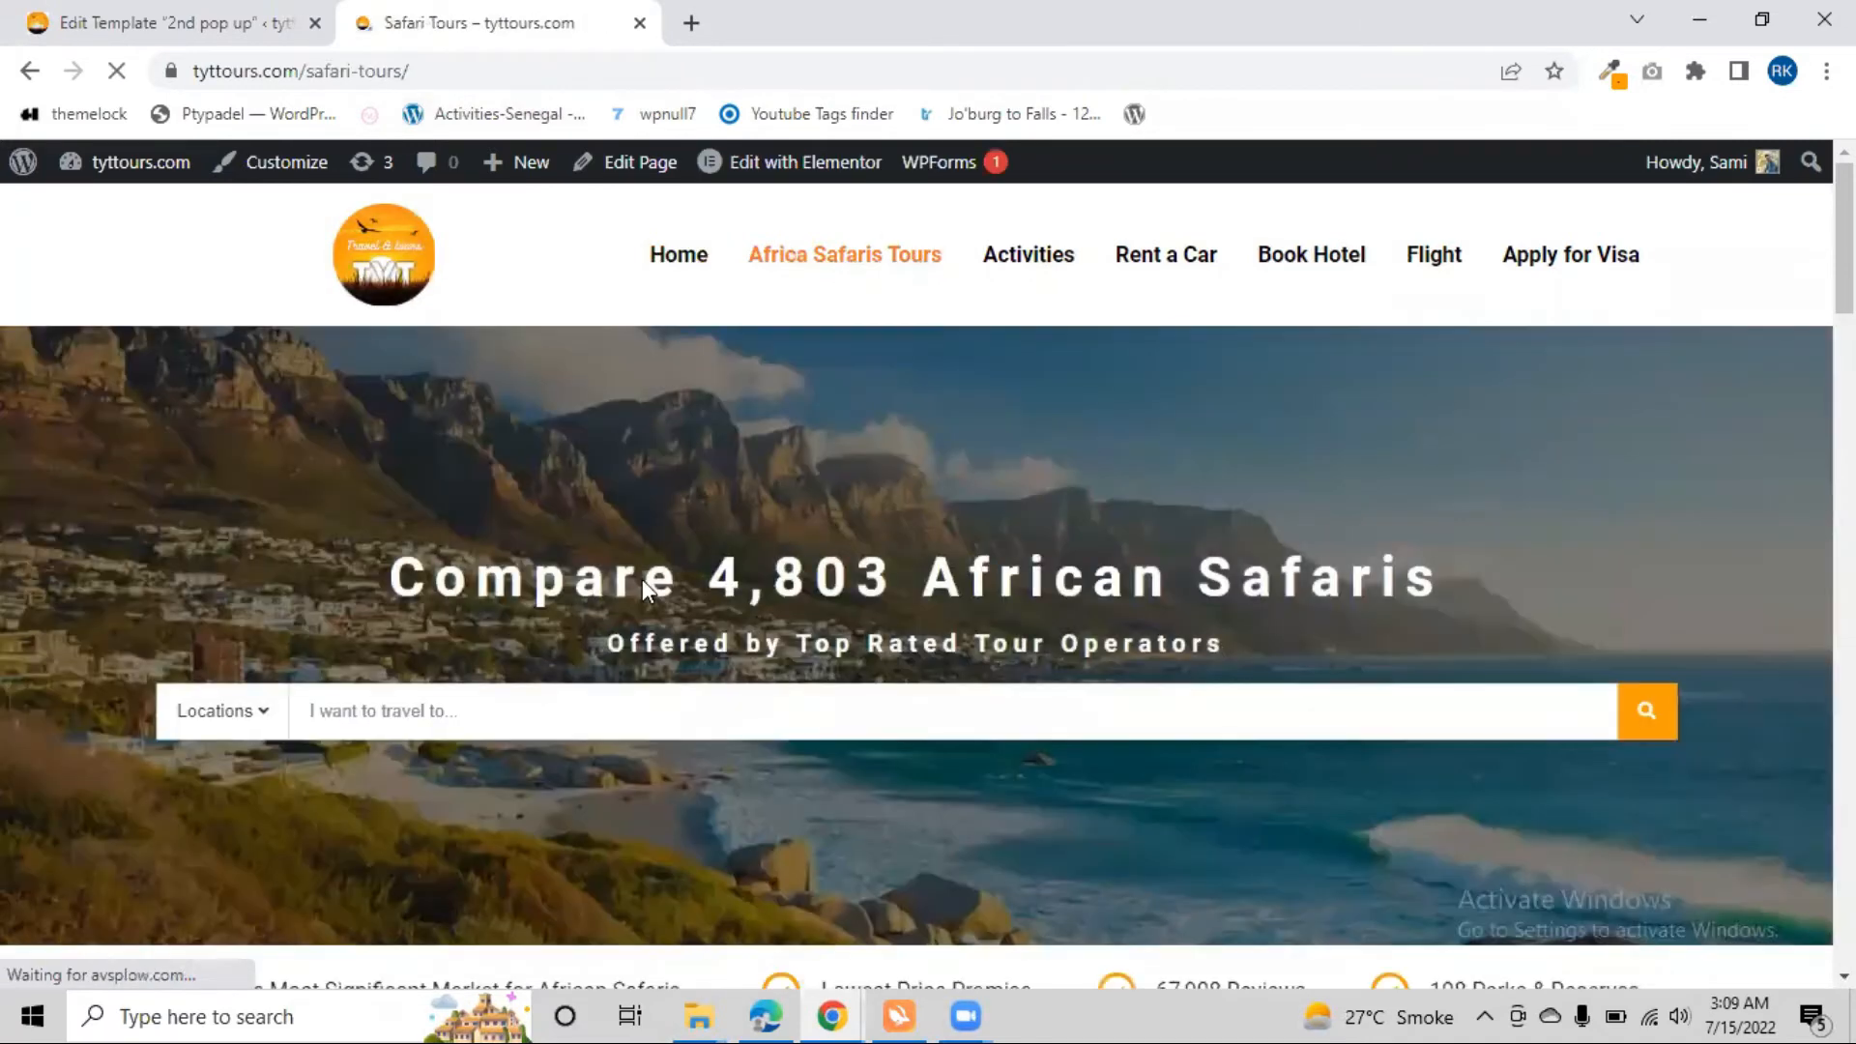
{"action": "scroll", "coordinate": [642, 578], "scroll_direction": "down", "scroll_amount": 10}
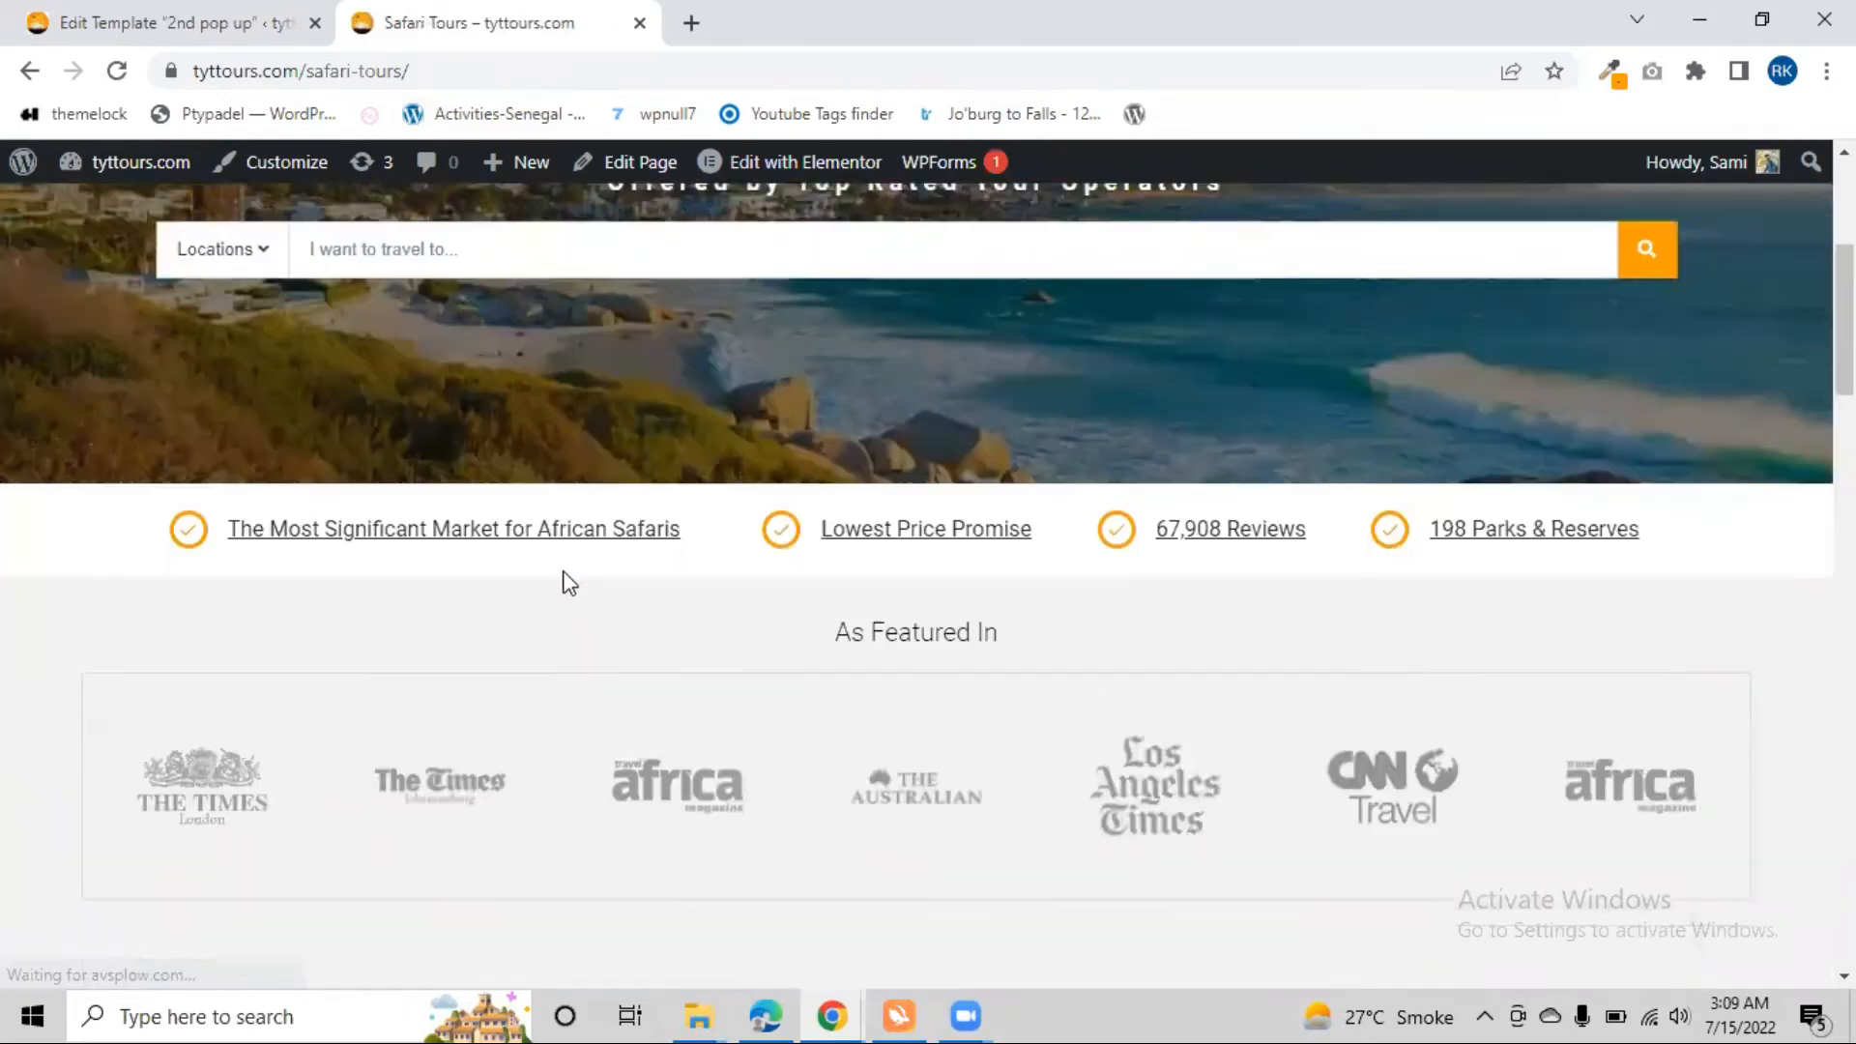
{"action": "scroll", "coordinate": [566, 590], "scroll_direction": "down", "scroll_amount": 10}
{"action": "scroll", "coordinate": [566, 589], "scroll_direction": "down", "scroll_amount": 4}
{"action": "scroll", "coordinate": [565, 590], "scroll_direction": "up", "scroll_amount": 10}
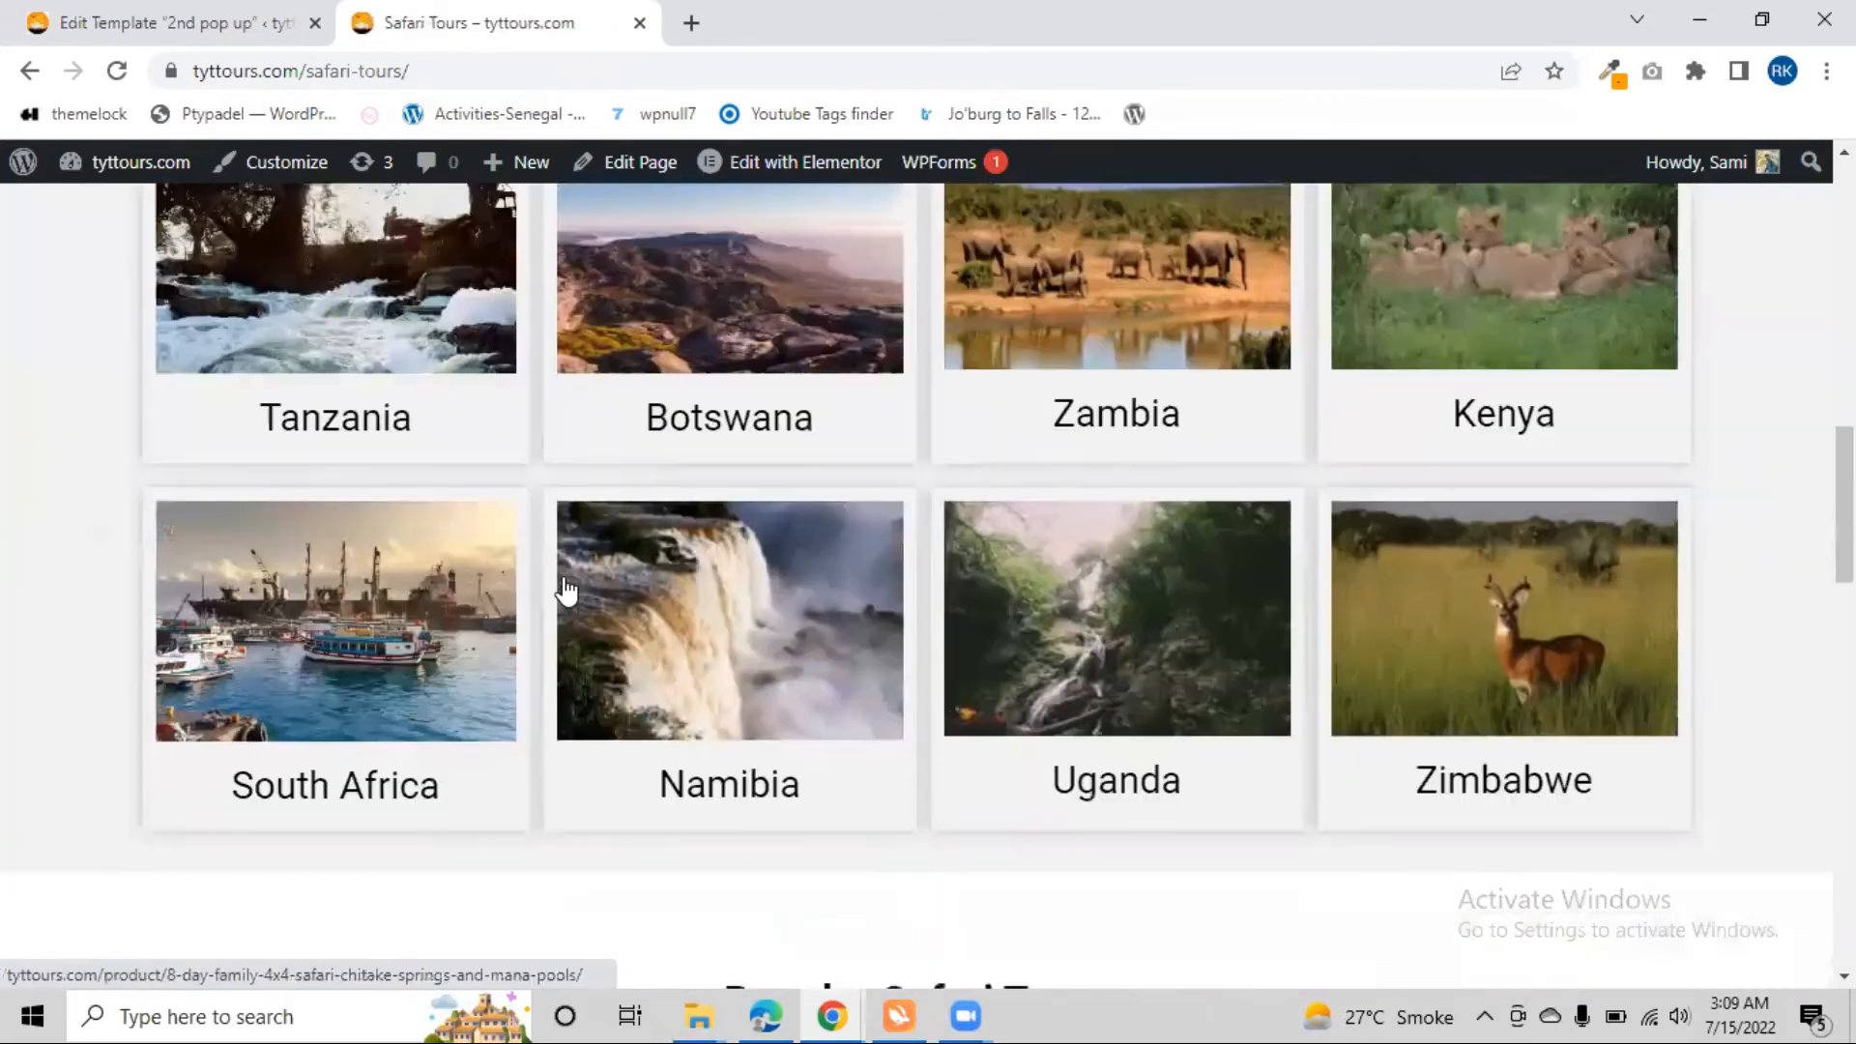
{"action": "scroll", "coordinate": [565, 590], "scroll_direction": "down", "scroll_amount": 8}
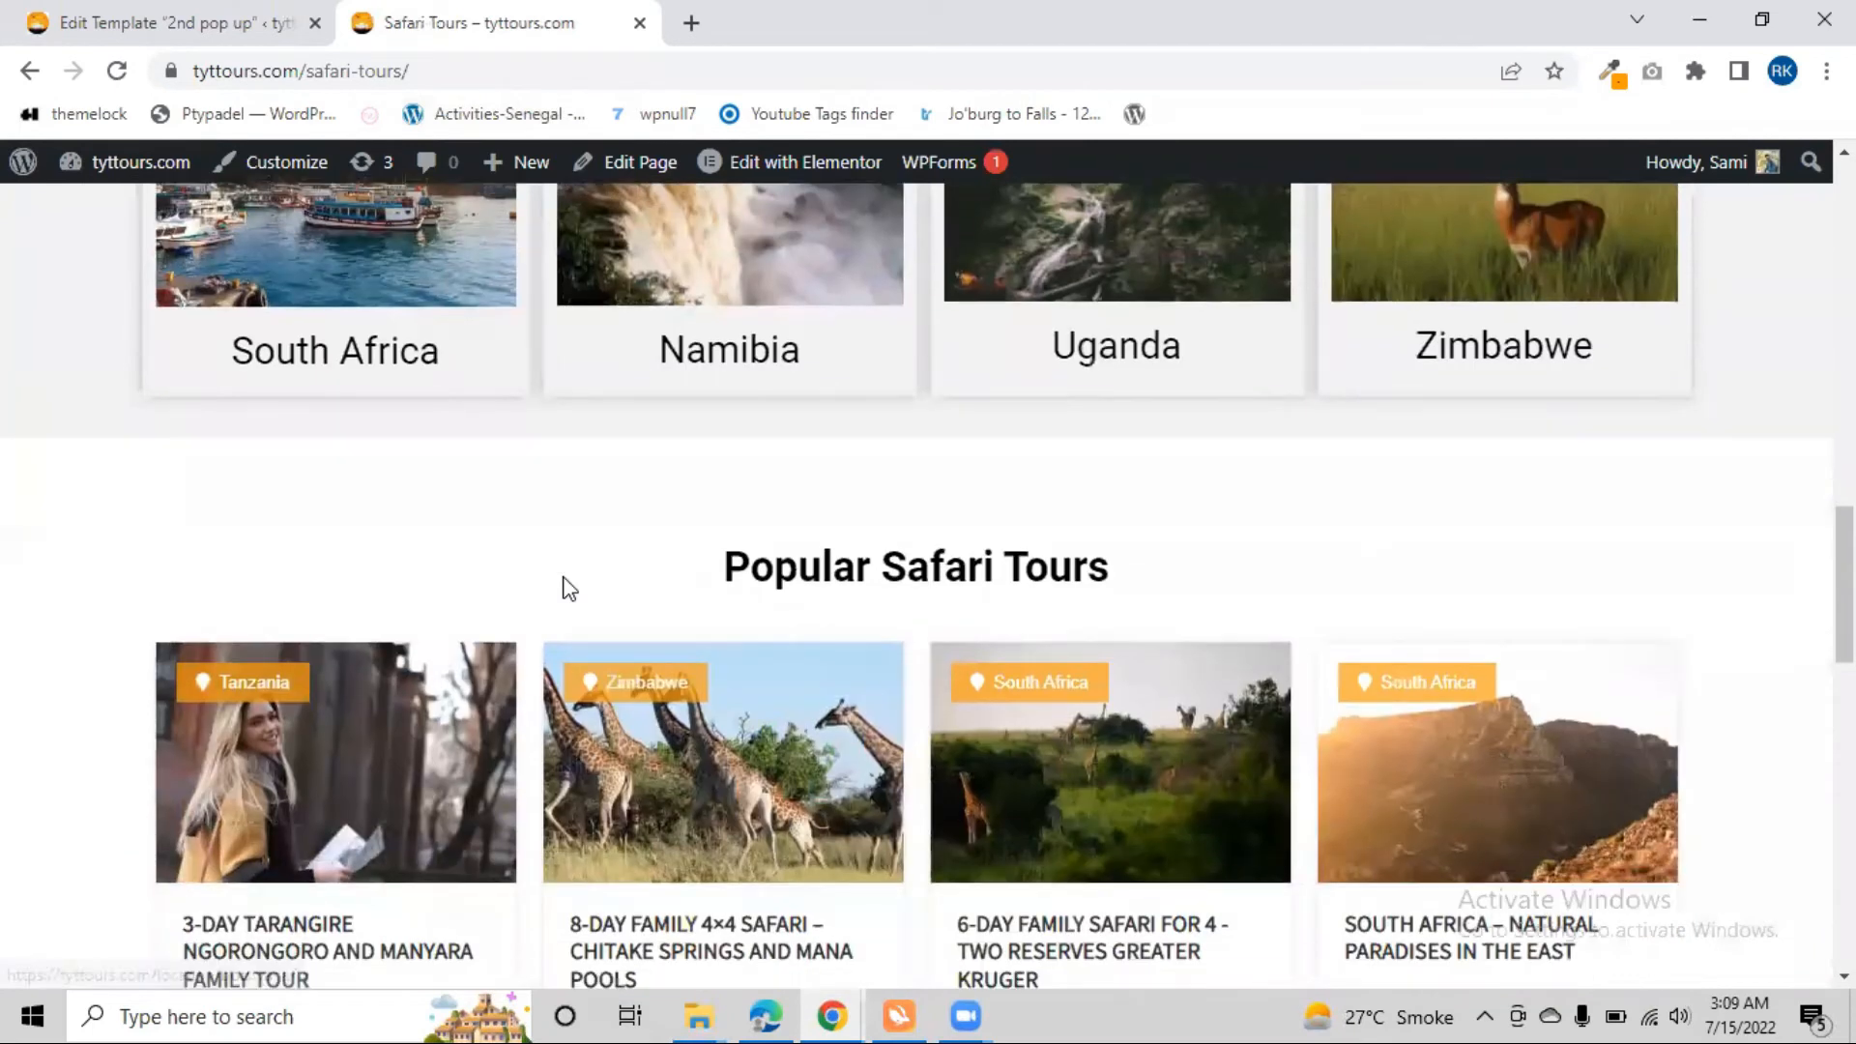
{"action": "scroll", "coordinate": [882, 414], "scroll_direction": "up", "scroll_amount": 10}
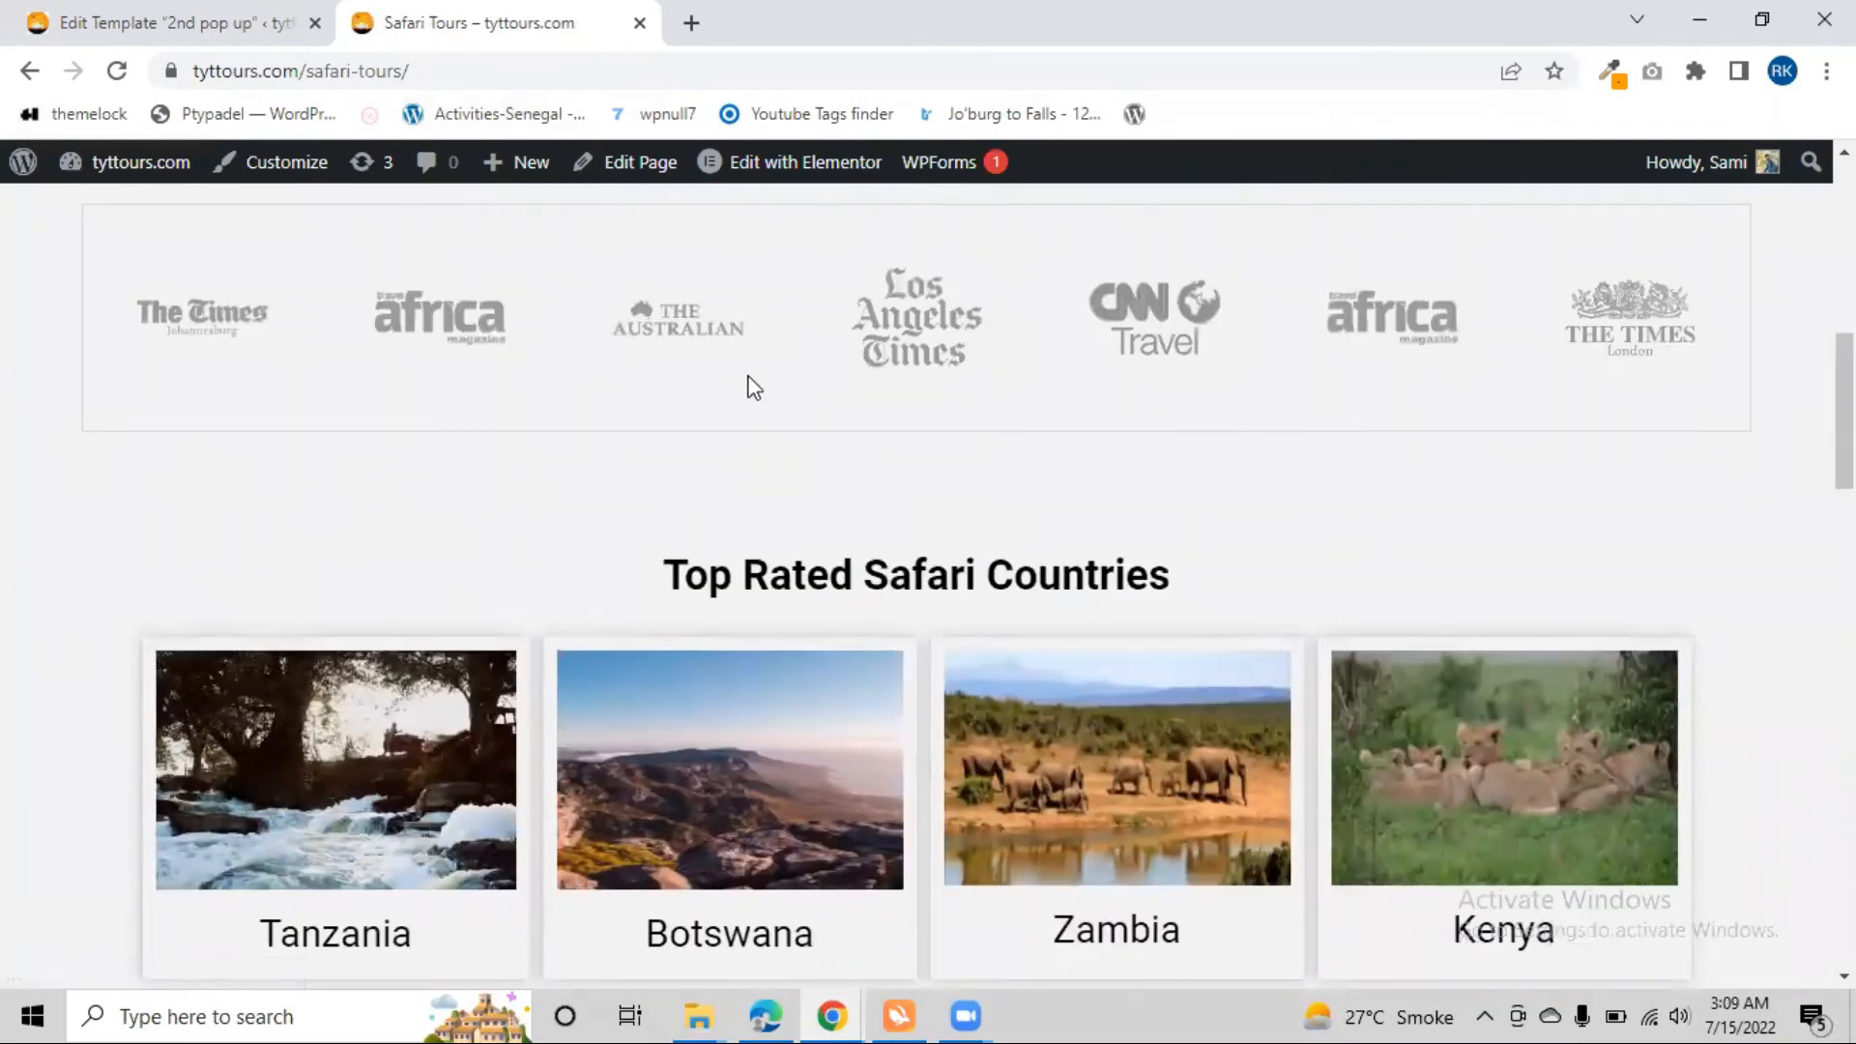
{"action": "scroll", "coordinate": [754, 386], "scroll_direction": "up", "scroll_amount": 7}
{"action": "left_click", "coordinate": [768, 163]}
{"action": "scroll", "coordinate": [377, 464], "scroll_direction": "down", "scroll_amount": 2}
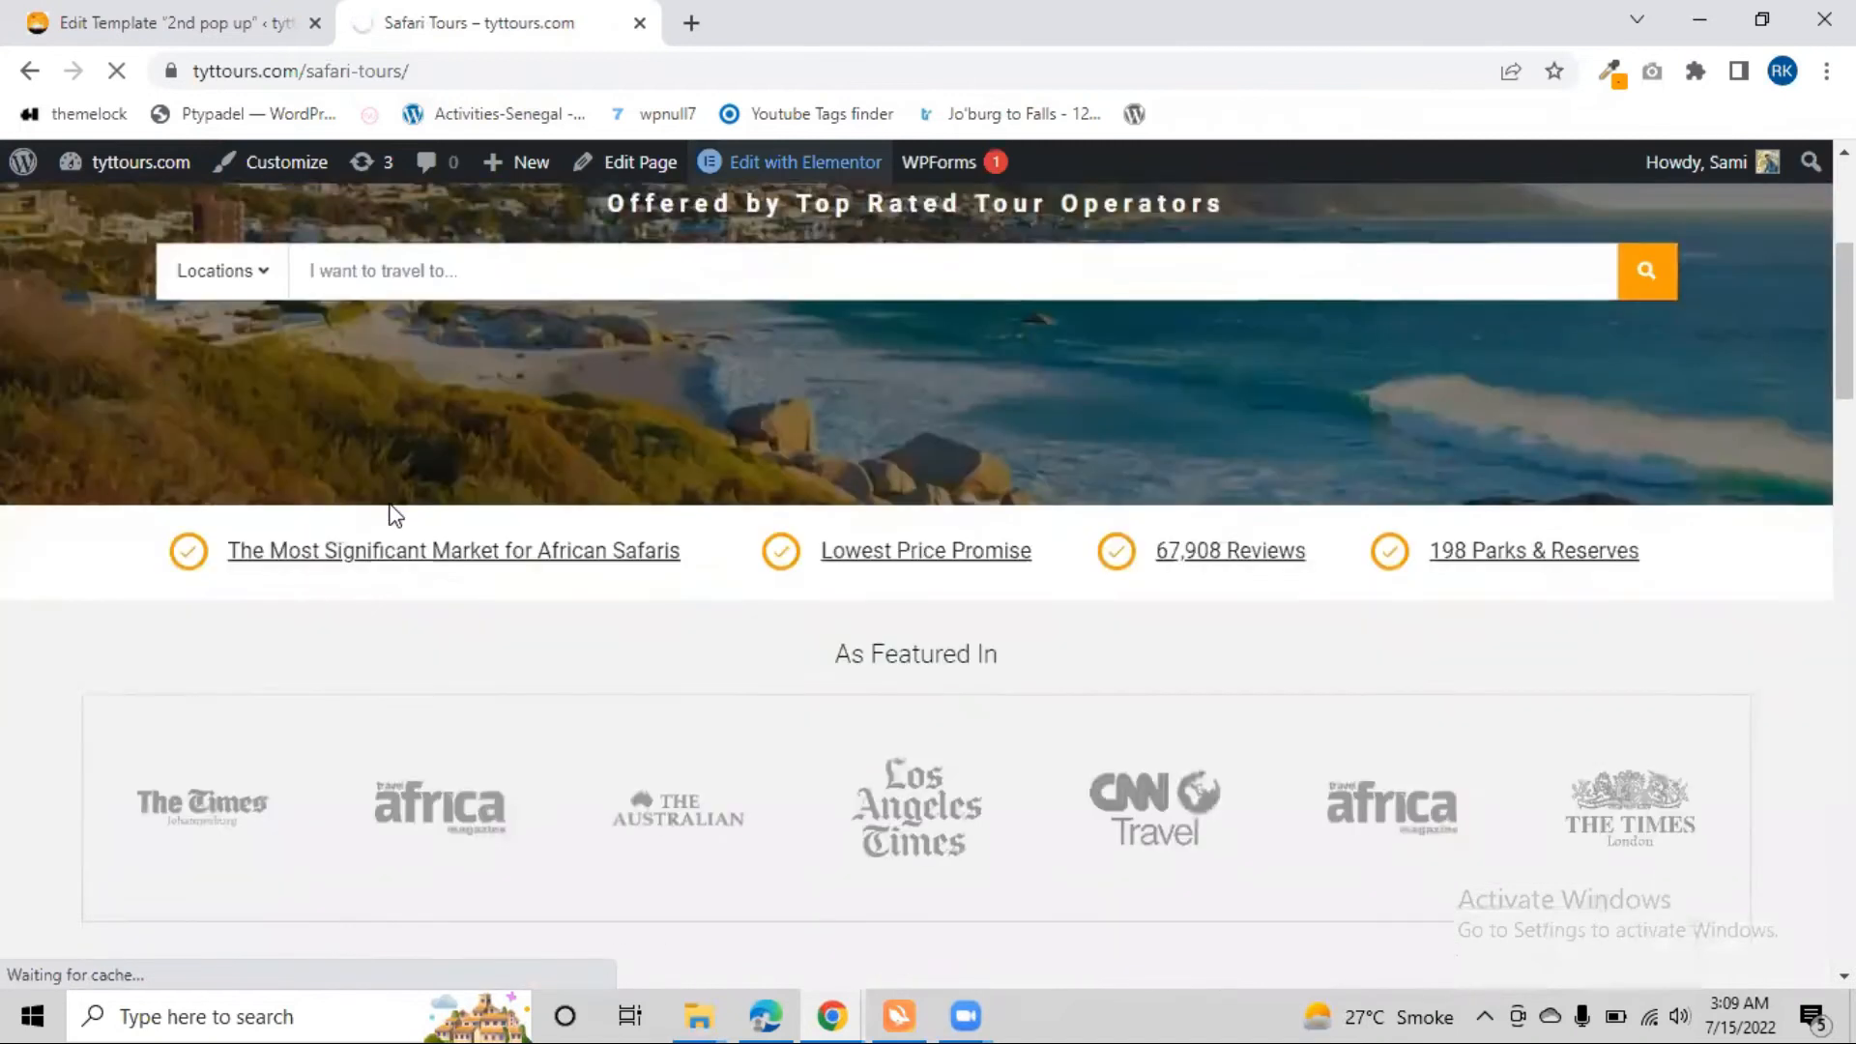
{"action": "scroll", "coordinate": [837, 518], "scroll_direction": "down", "scroll_amount": 6}
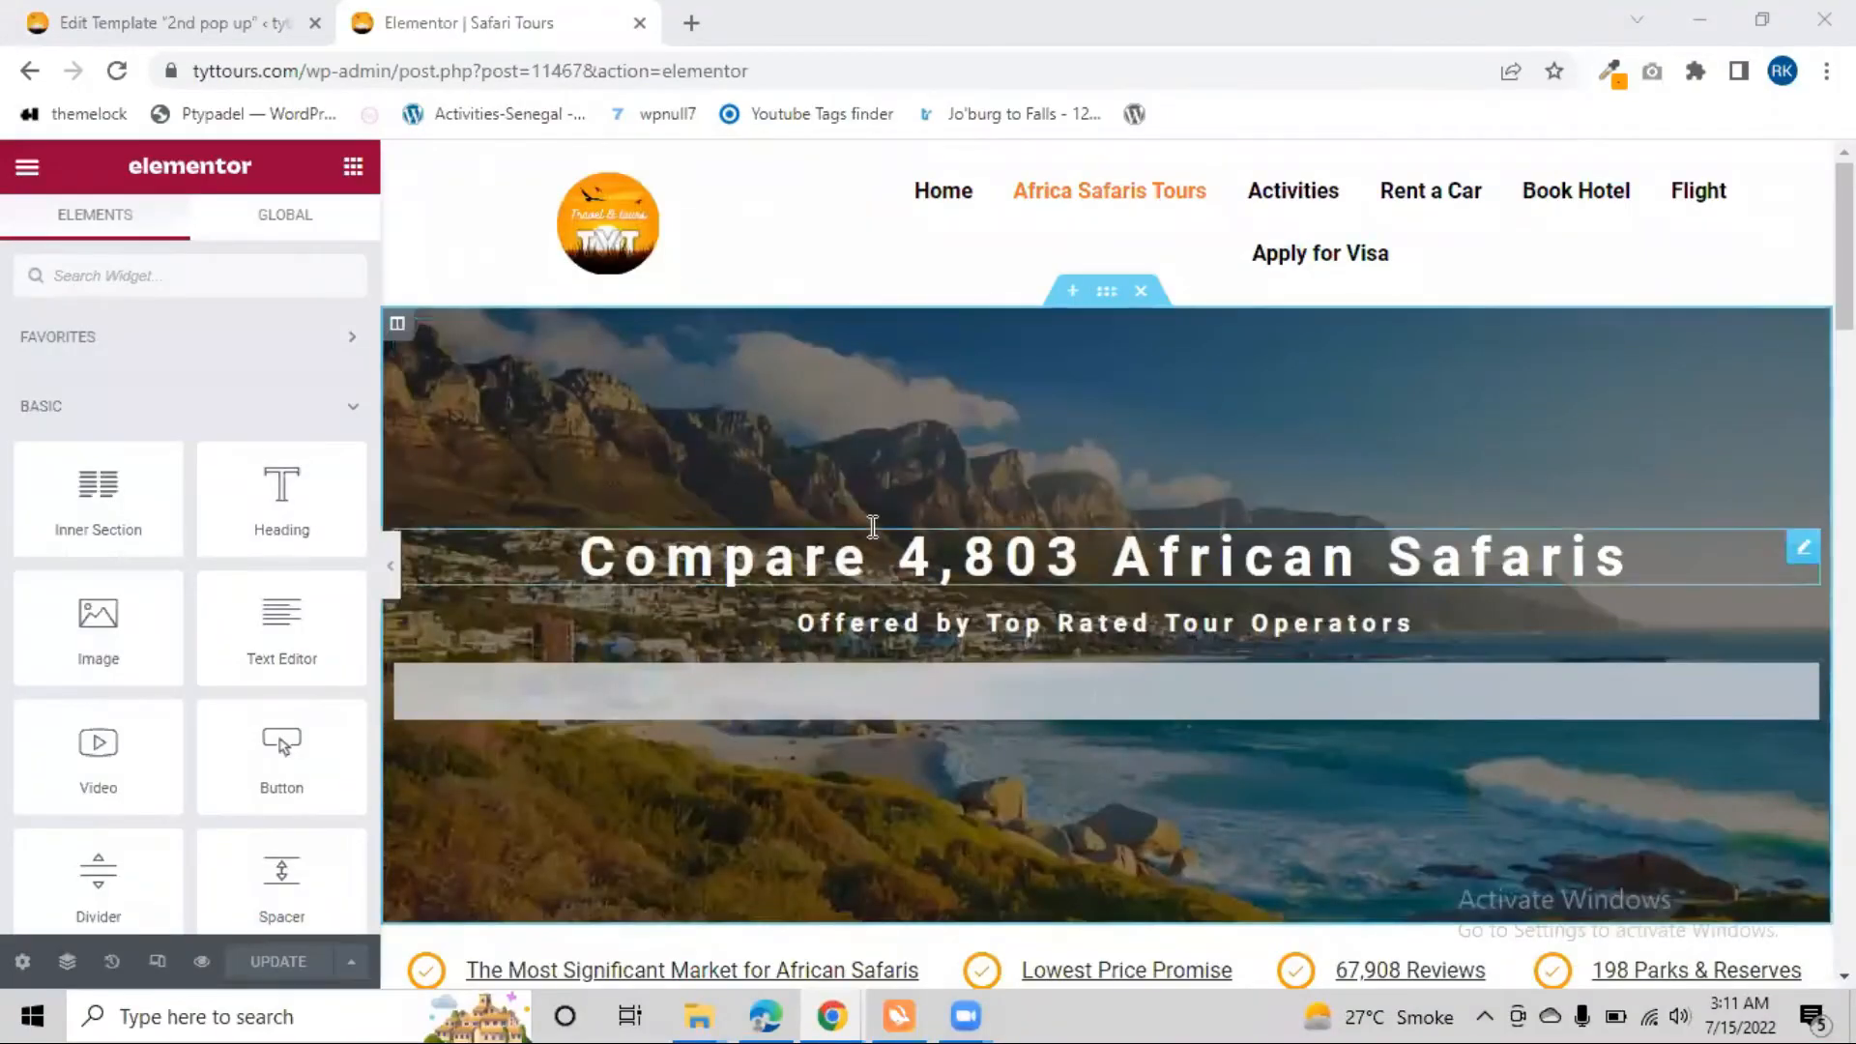
Insert an empty section directly above the Popular Safari Tours section
{"action": "scroll", "coordinate": [872, 526], "scroll_direction": "down", "scroll_amount": 7}
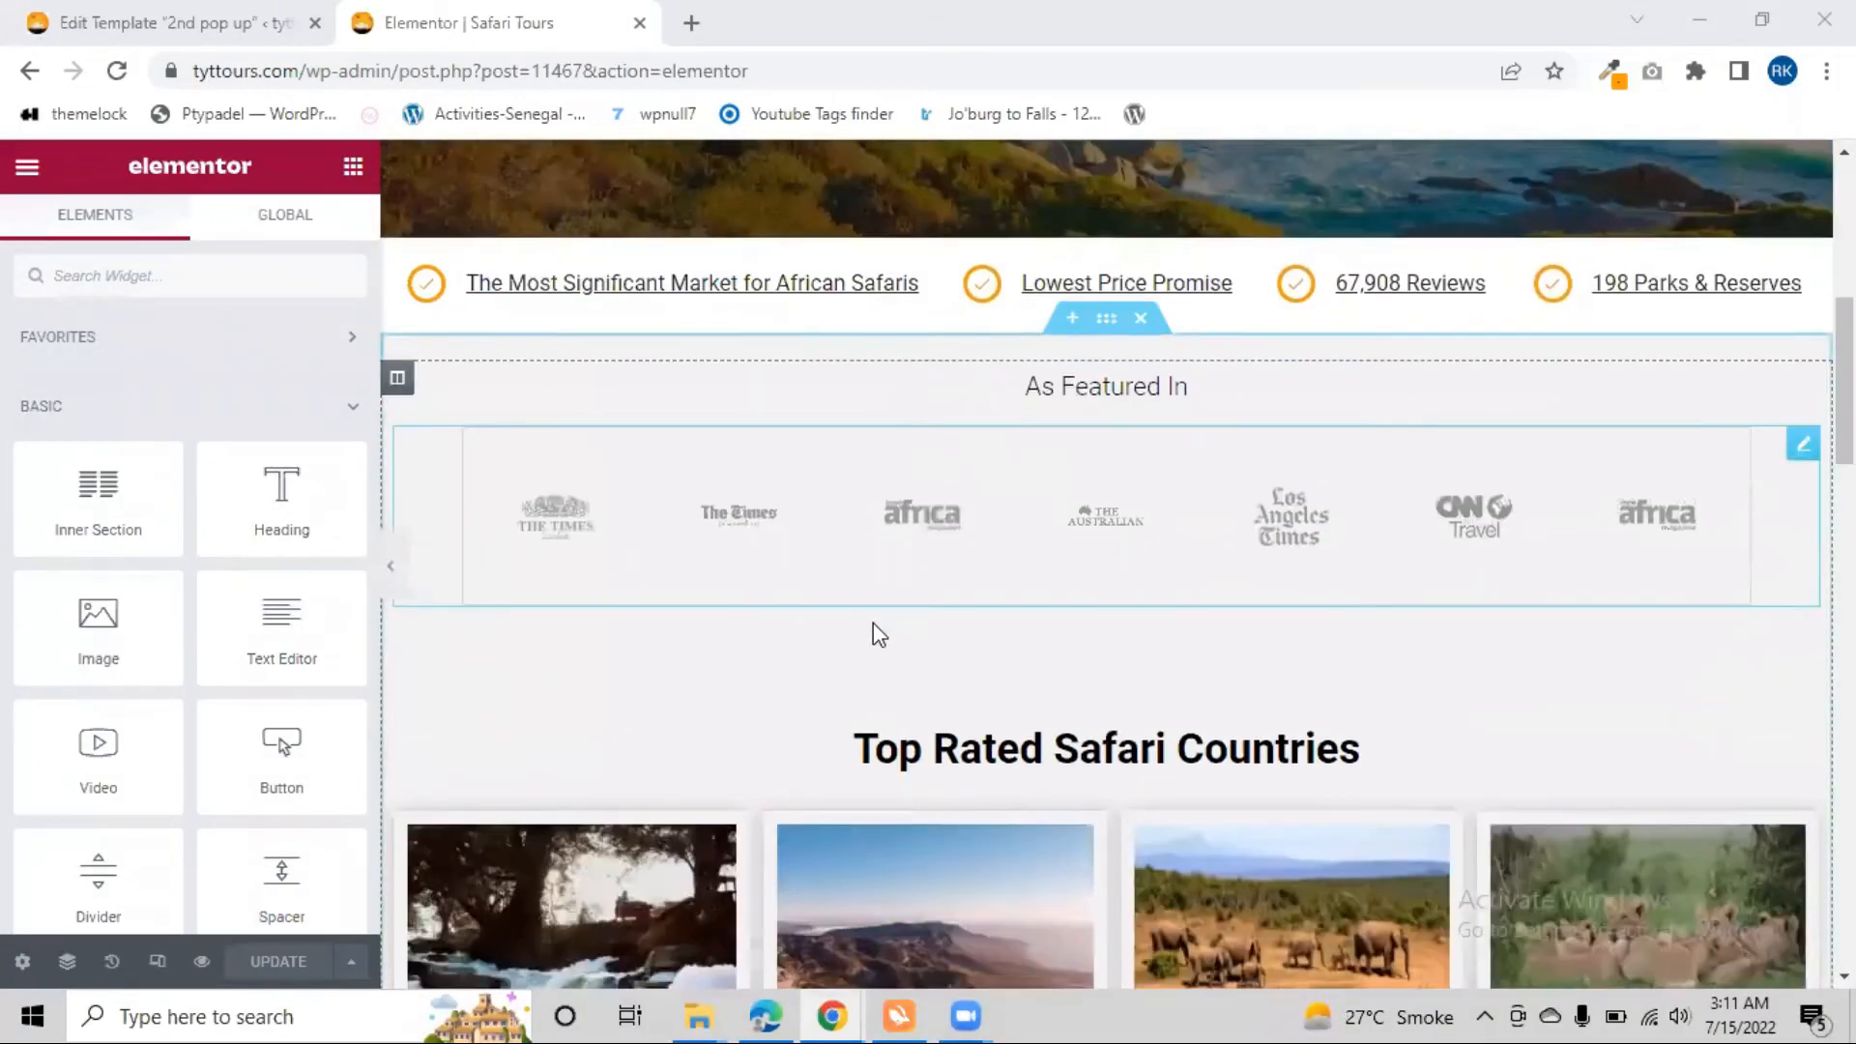
{"action": "scroll", "coordinate": [879, 635], "scroll_direction": "down", "scroll_amount": 11}
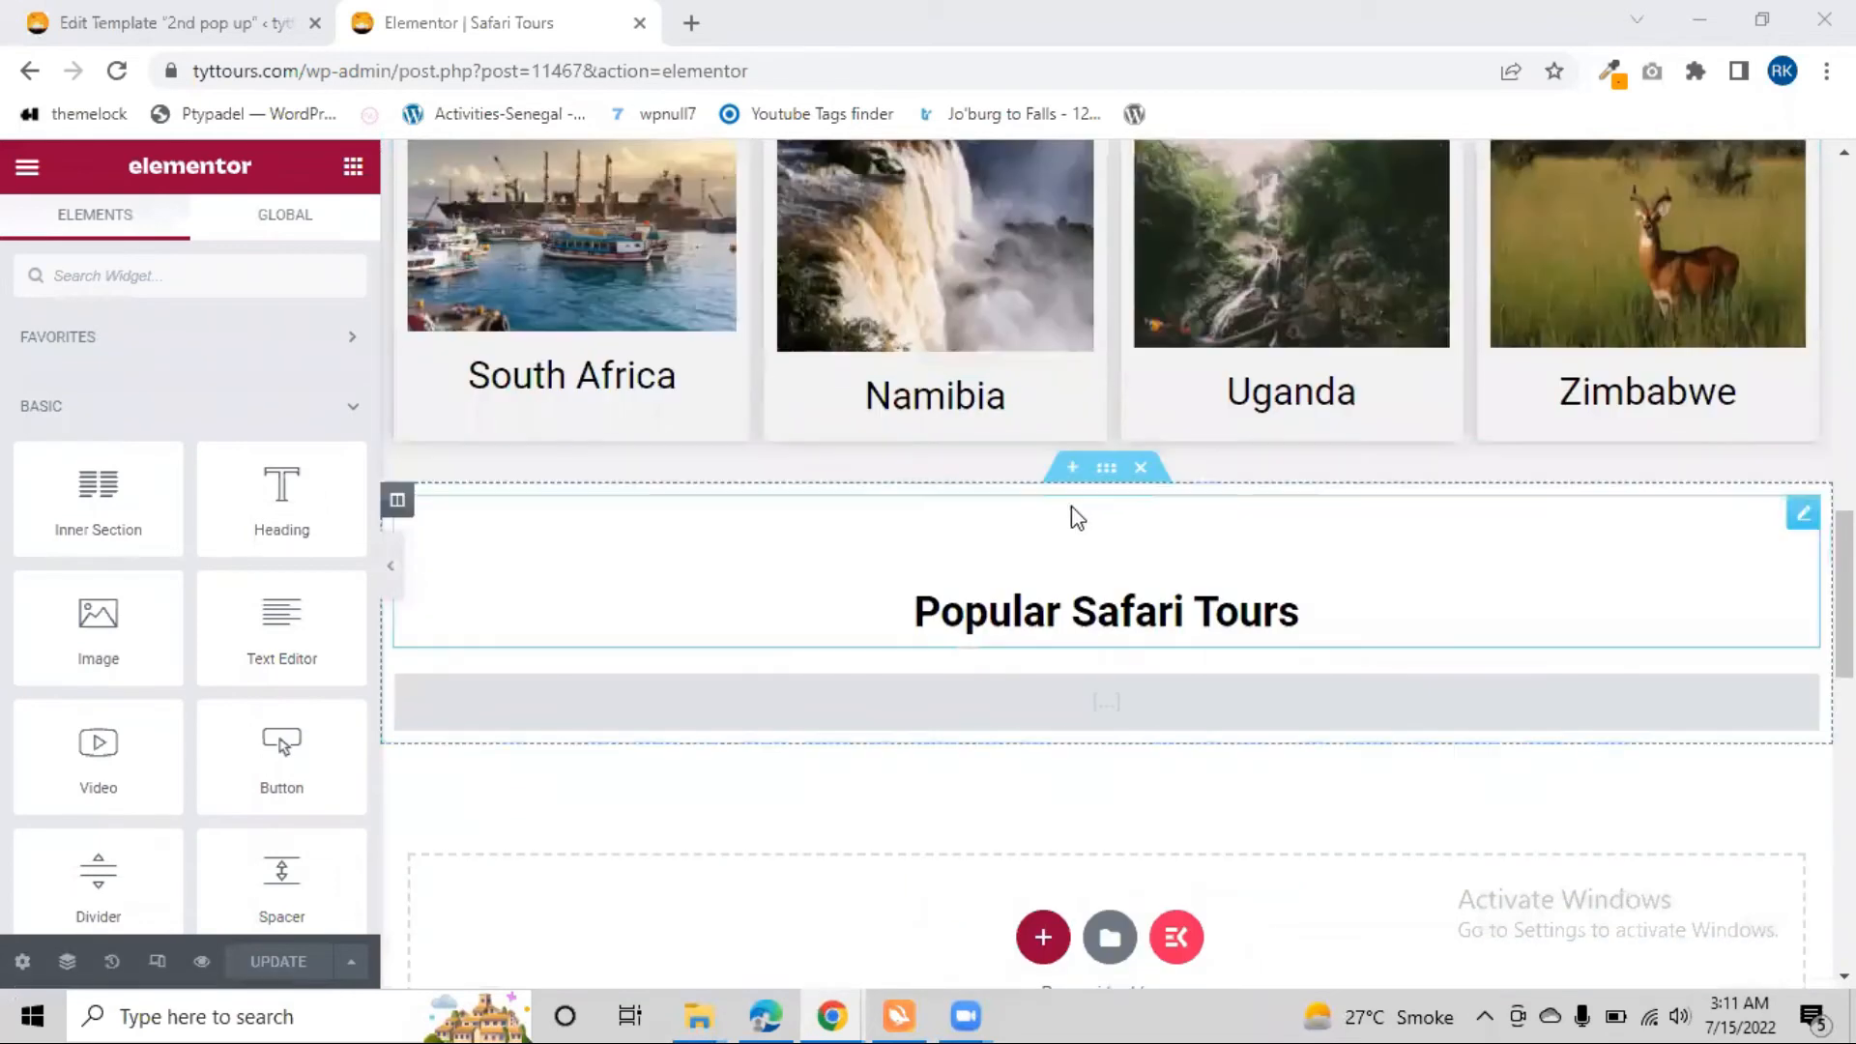
{"action": "left_click", "coordinate": [1072, 468]}
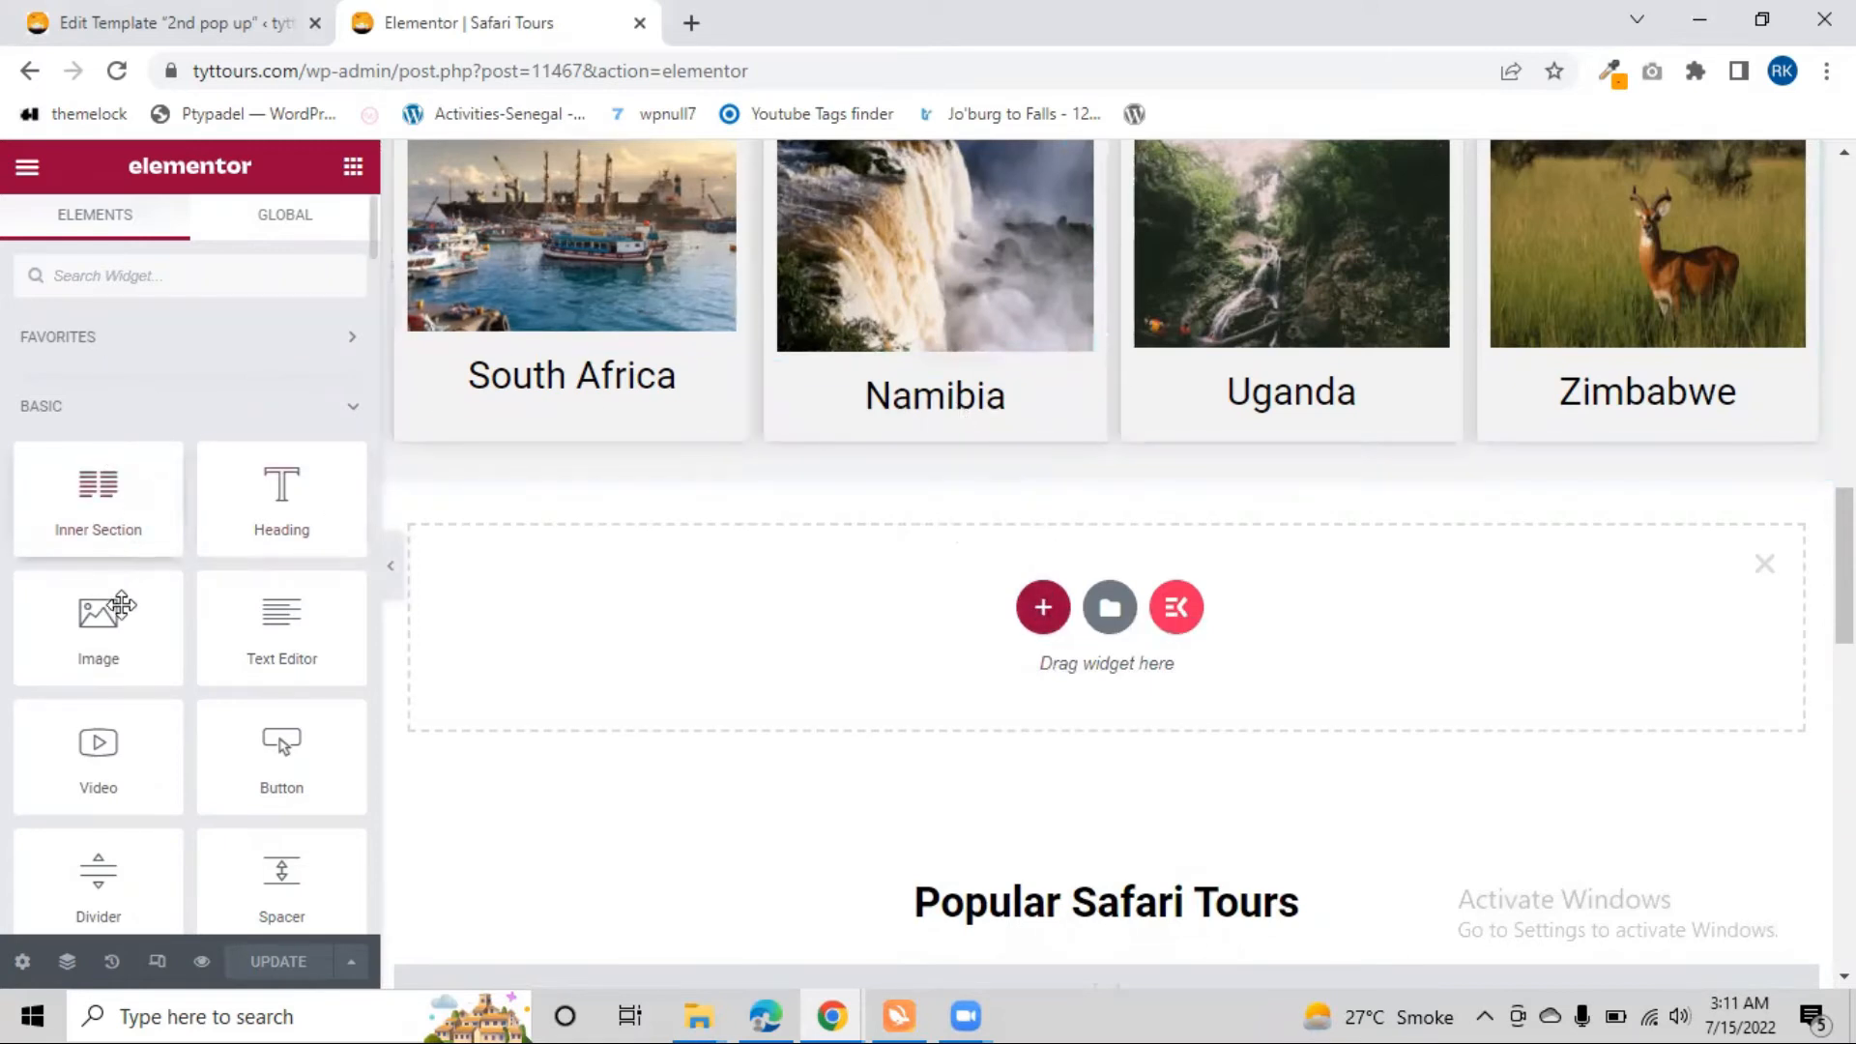
{"action": "scroll", "coordinate": [932, 611], "scroll_direction": "down", "scroll_amount": 5}
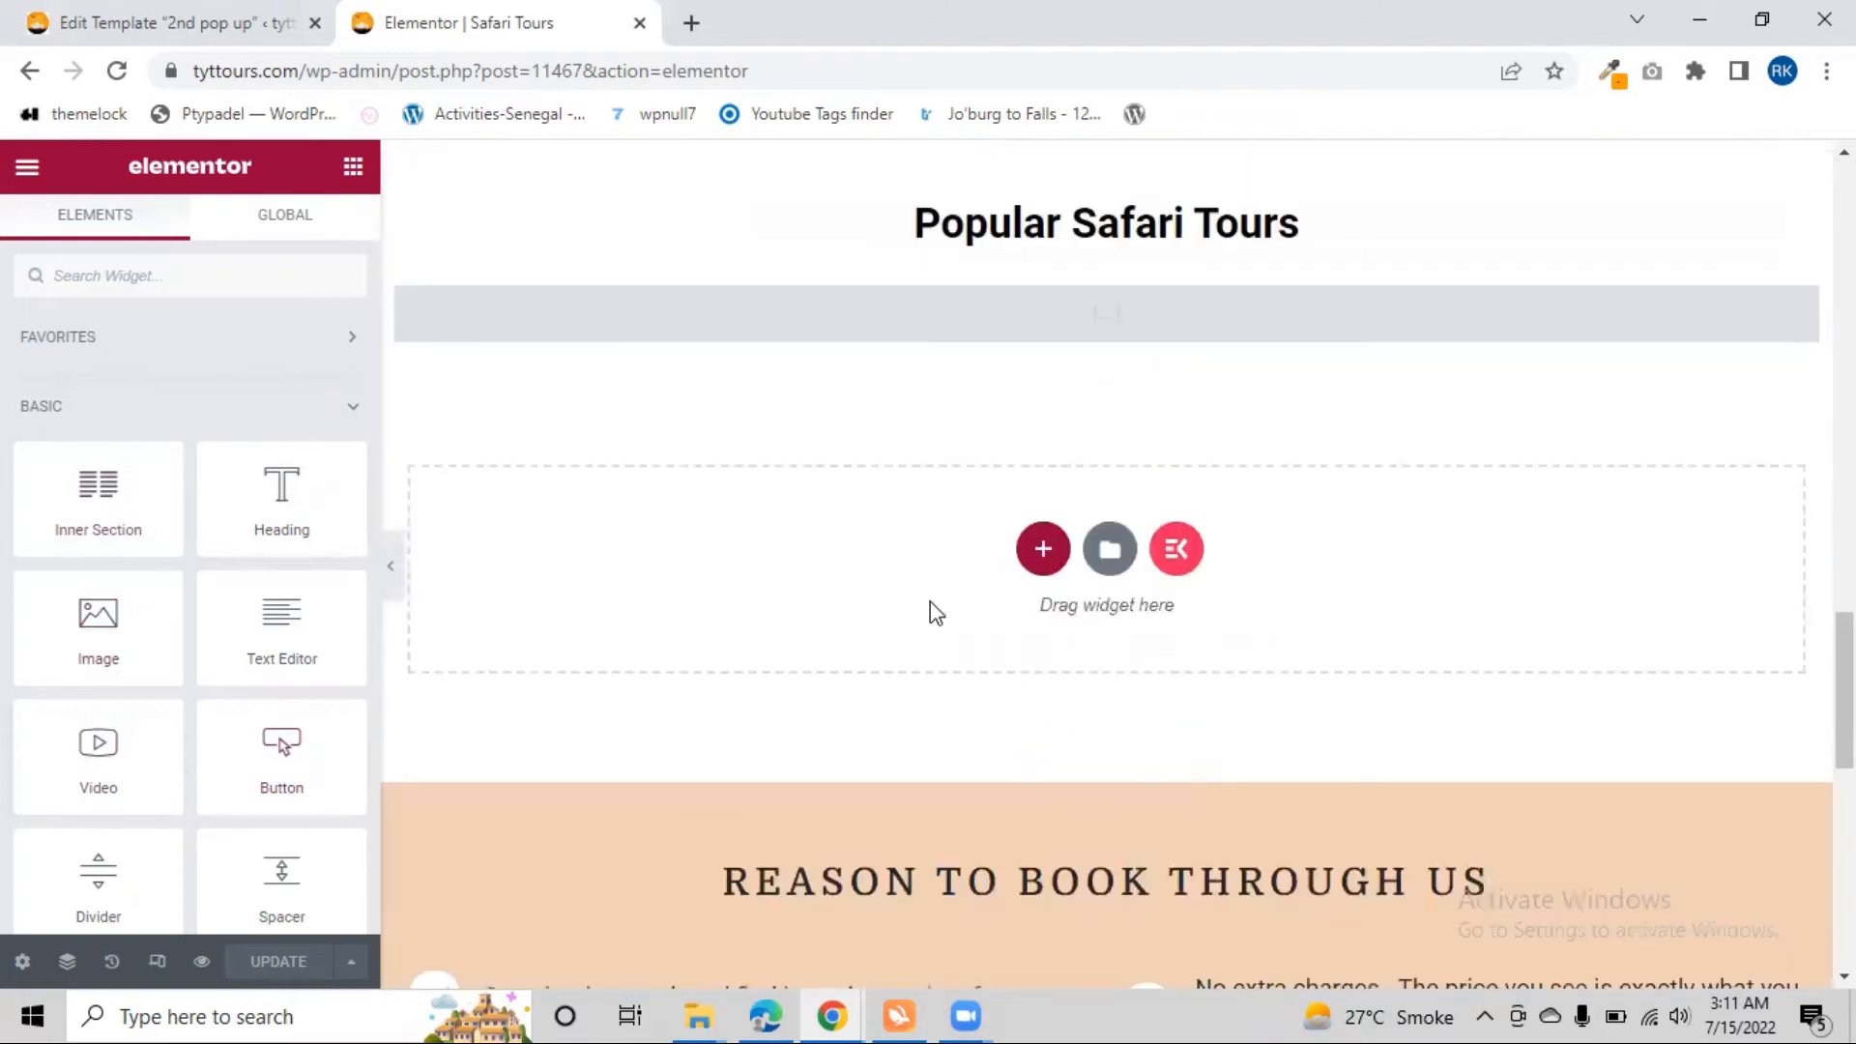
{"action": "scroll", "coordinate": [931, 608], "scroll_direction": "up", "scroll_amount": 5}
{"action": "mouse_move", "coordinate": [280, 763]}
{"action": "left_mouse_down"}
{"action": "mouse_move", "coordinate": [786, 415]}
{"action": "mouse_move", "coordinate": [1086, 302]}
{"action": "mouse_move", "coordinate": [337, 640]}
{"action": "mouse_move", "coordinate": [271, 737]}
{"action": "left_mouse_up"}
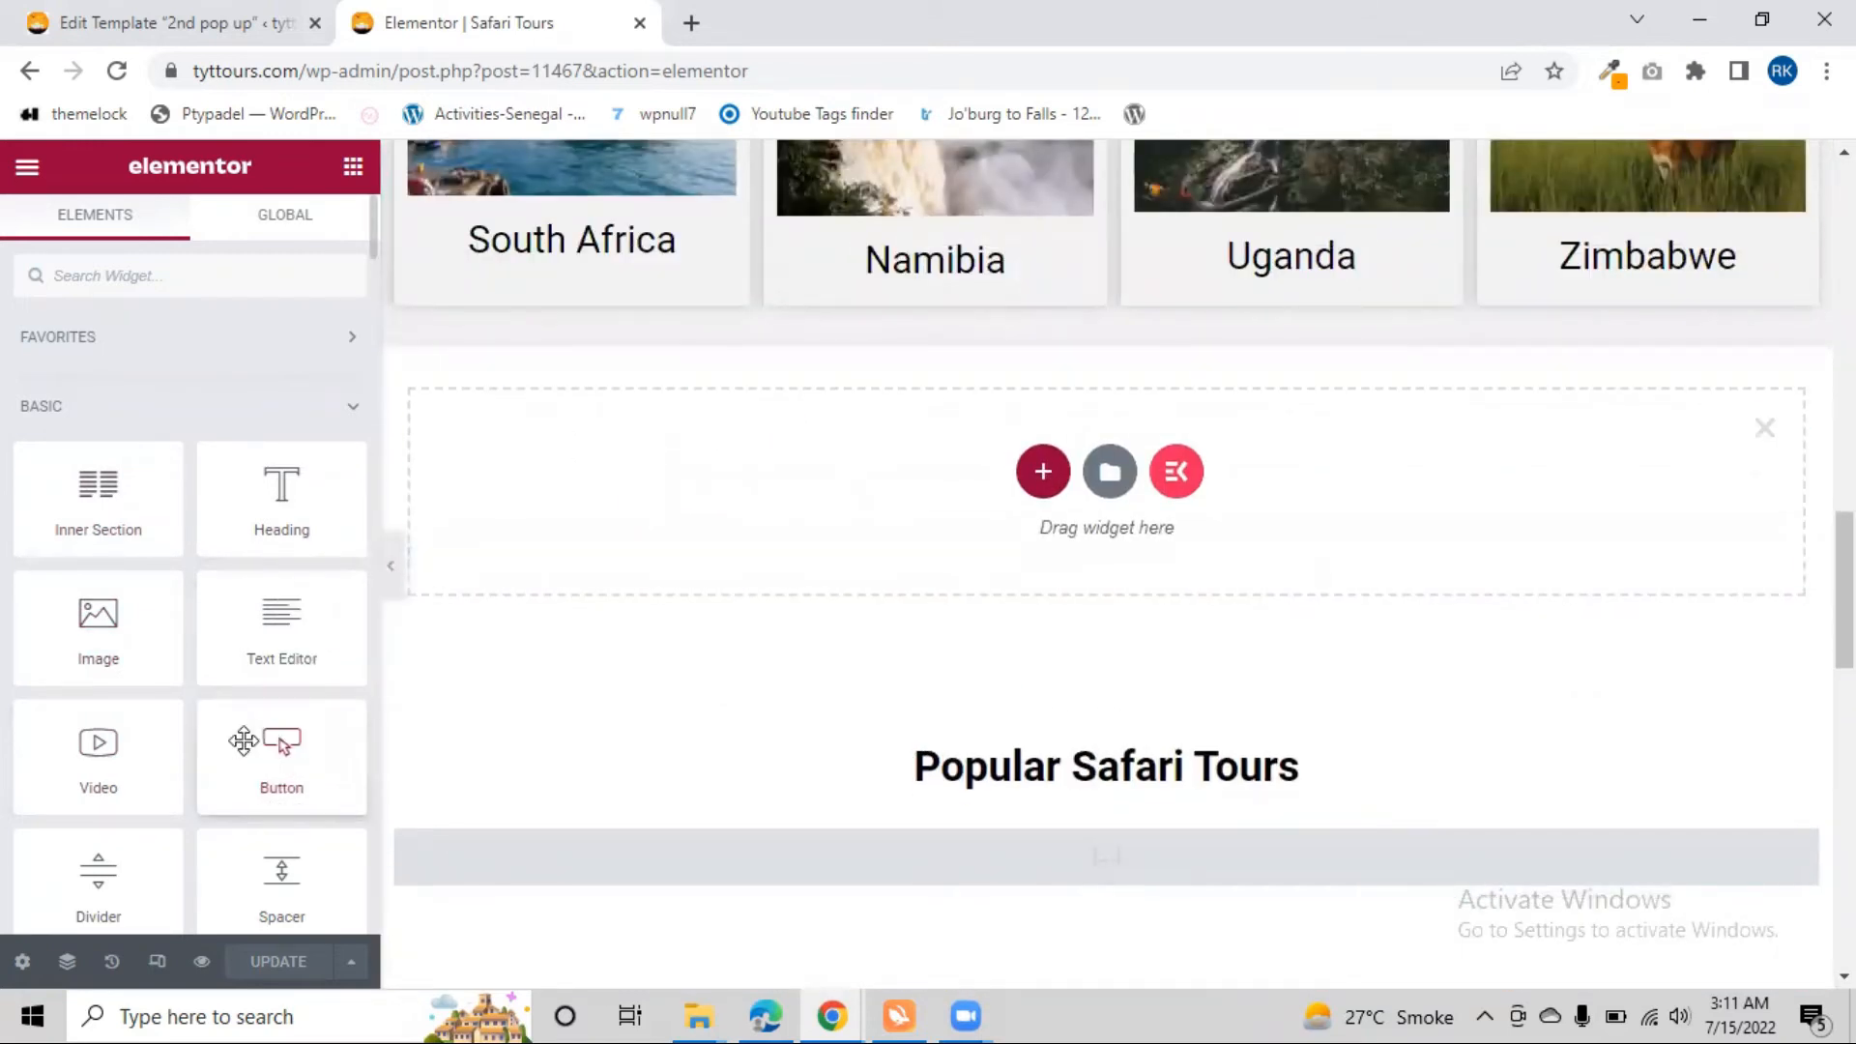
Place a two-column Inner Section below the safari countries grid and add a Button widget to its left column
{"action": "left_click_drag", "start_coordinate": [77, 522], "coordinate": [1100, 301]}
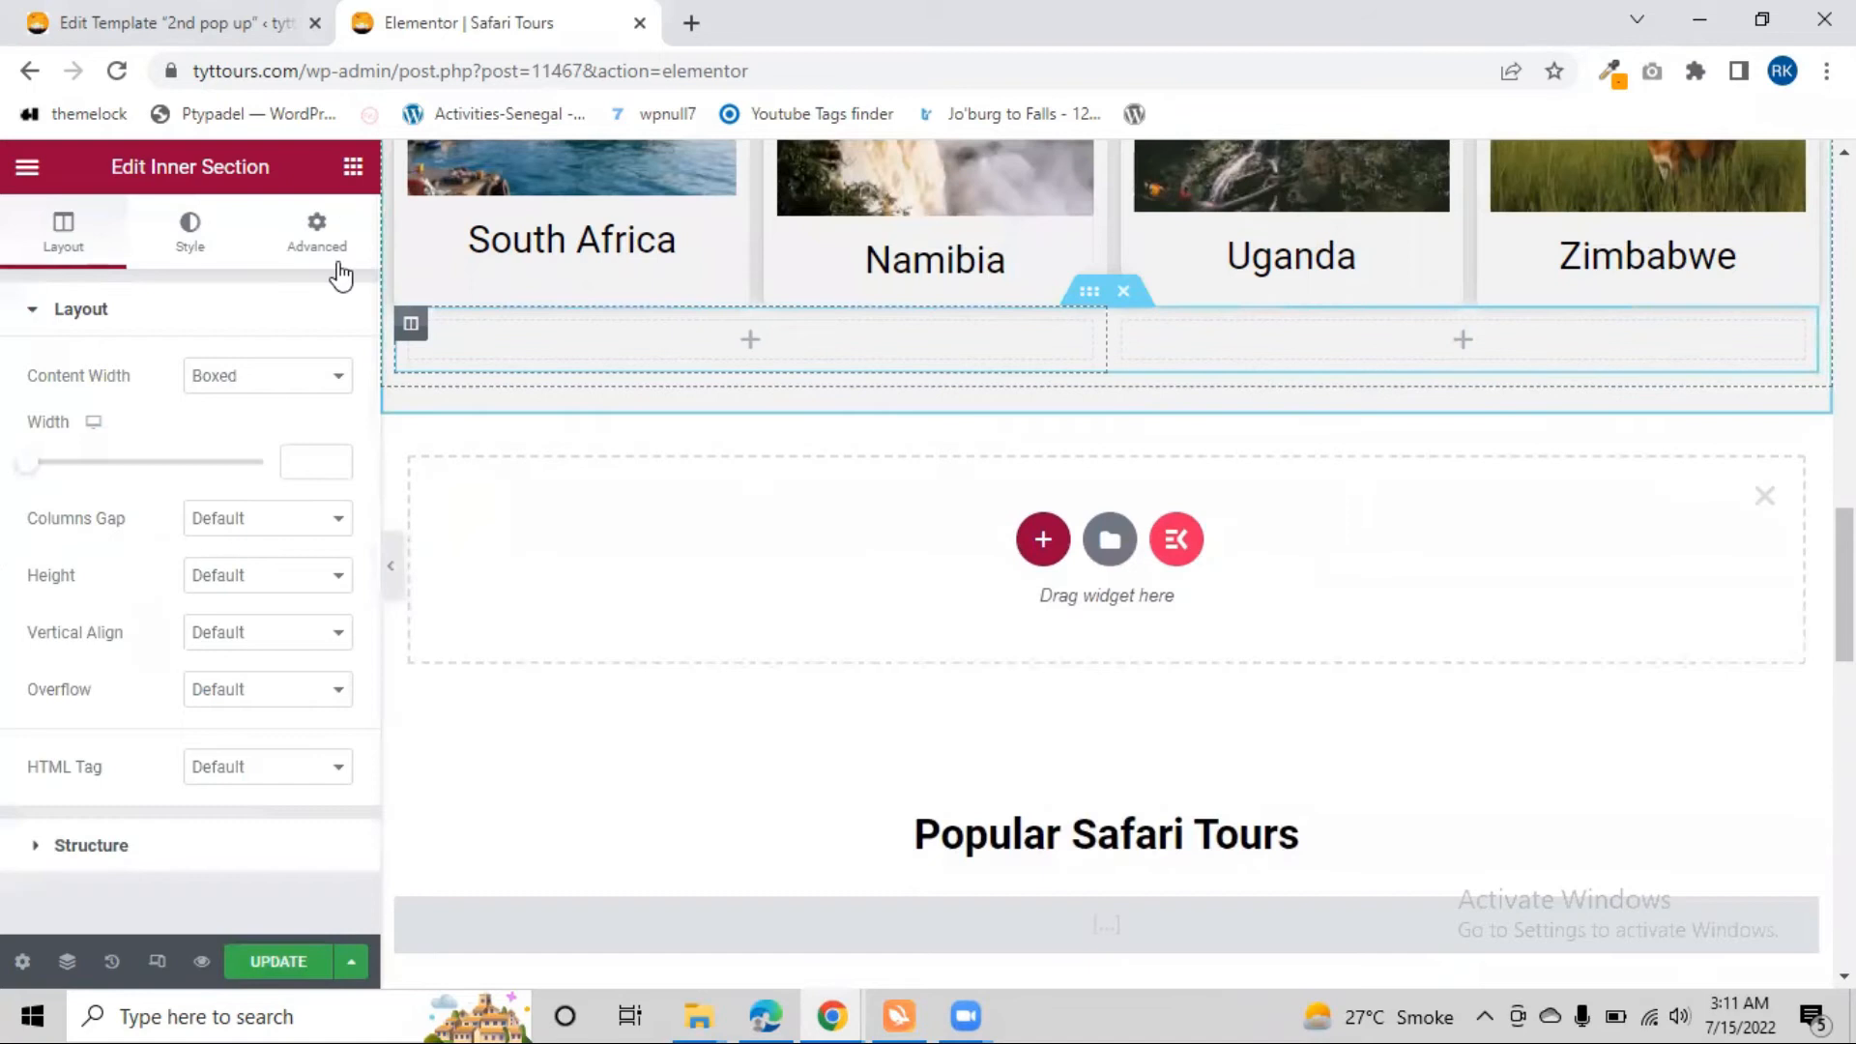
{"action": "left_click", "coordinate": [350, 172]}
{"action": "left_click_drag", "start_coordinate": [281, 754], "coordinate": [799, 346]}
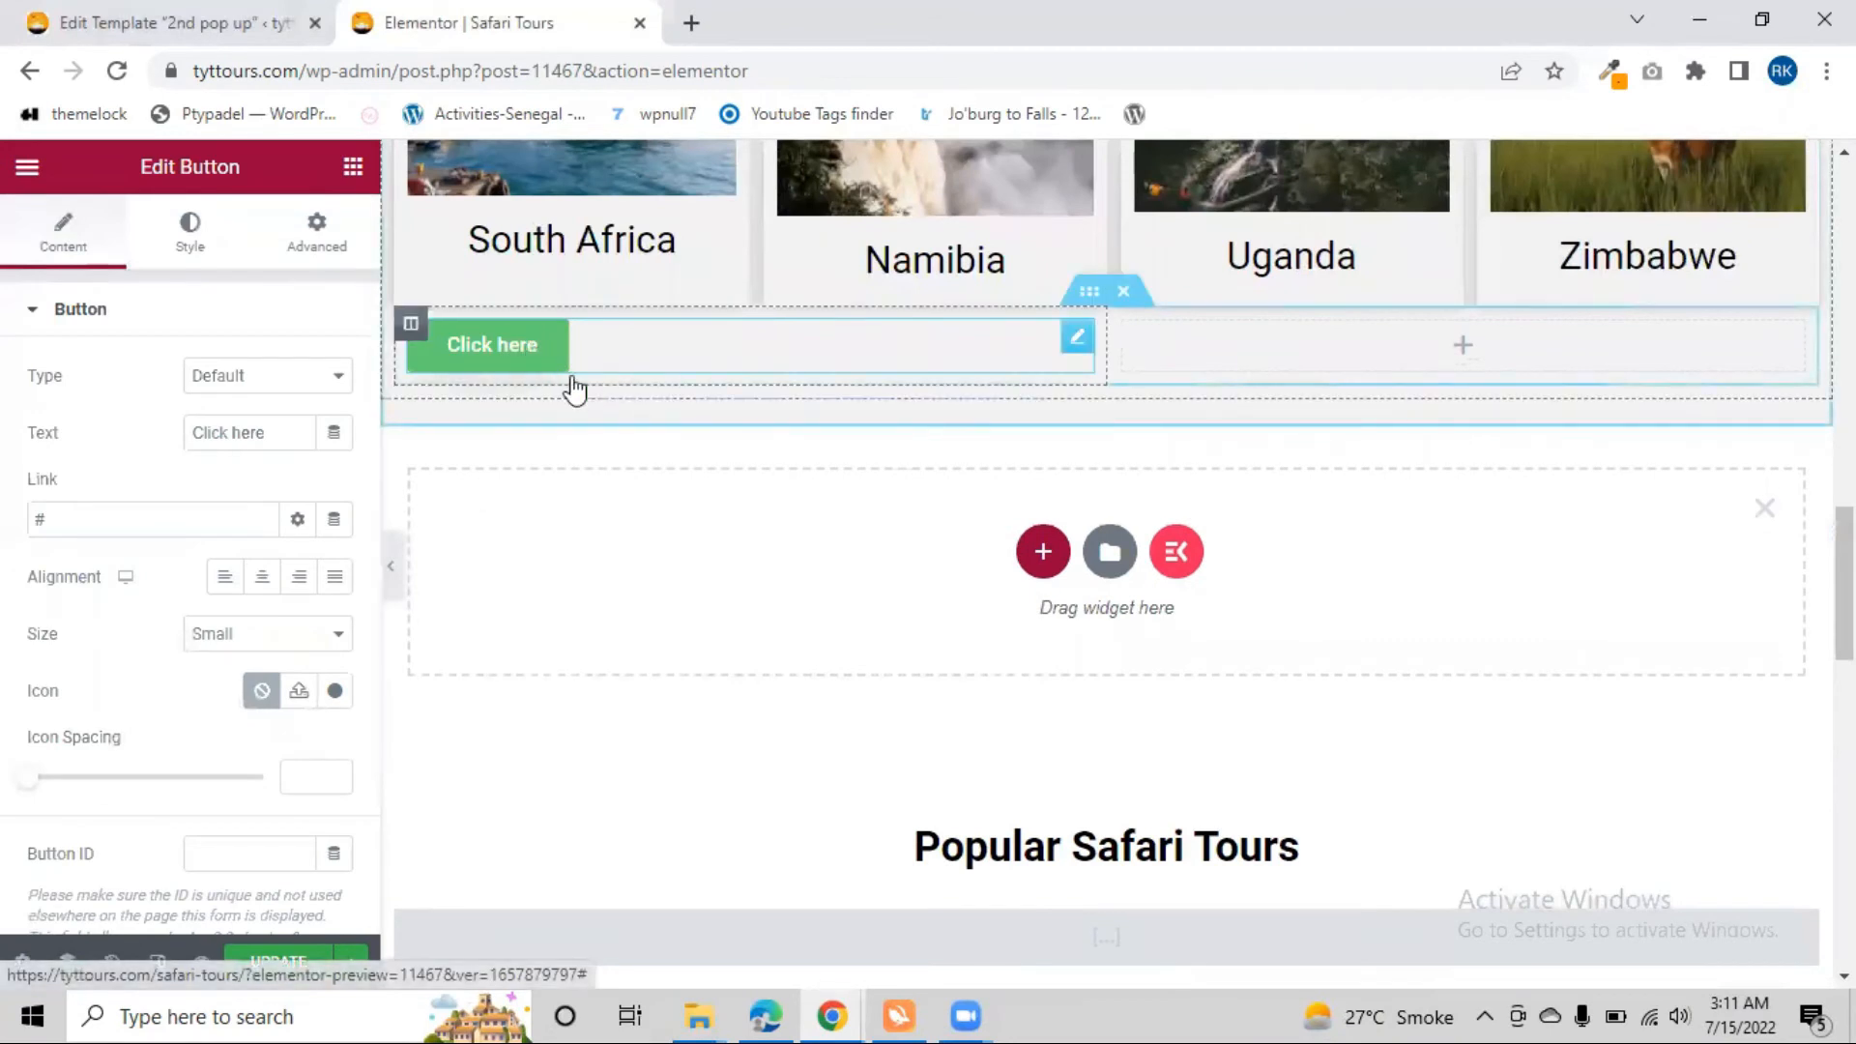
{"action": "right_click", "coordinate": [541, 353]}
{"action": "key", "text": "ctrl+d"}
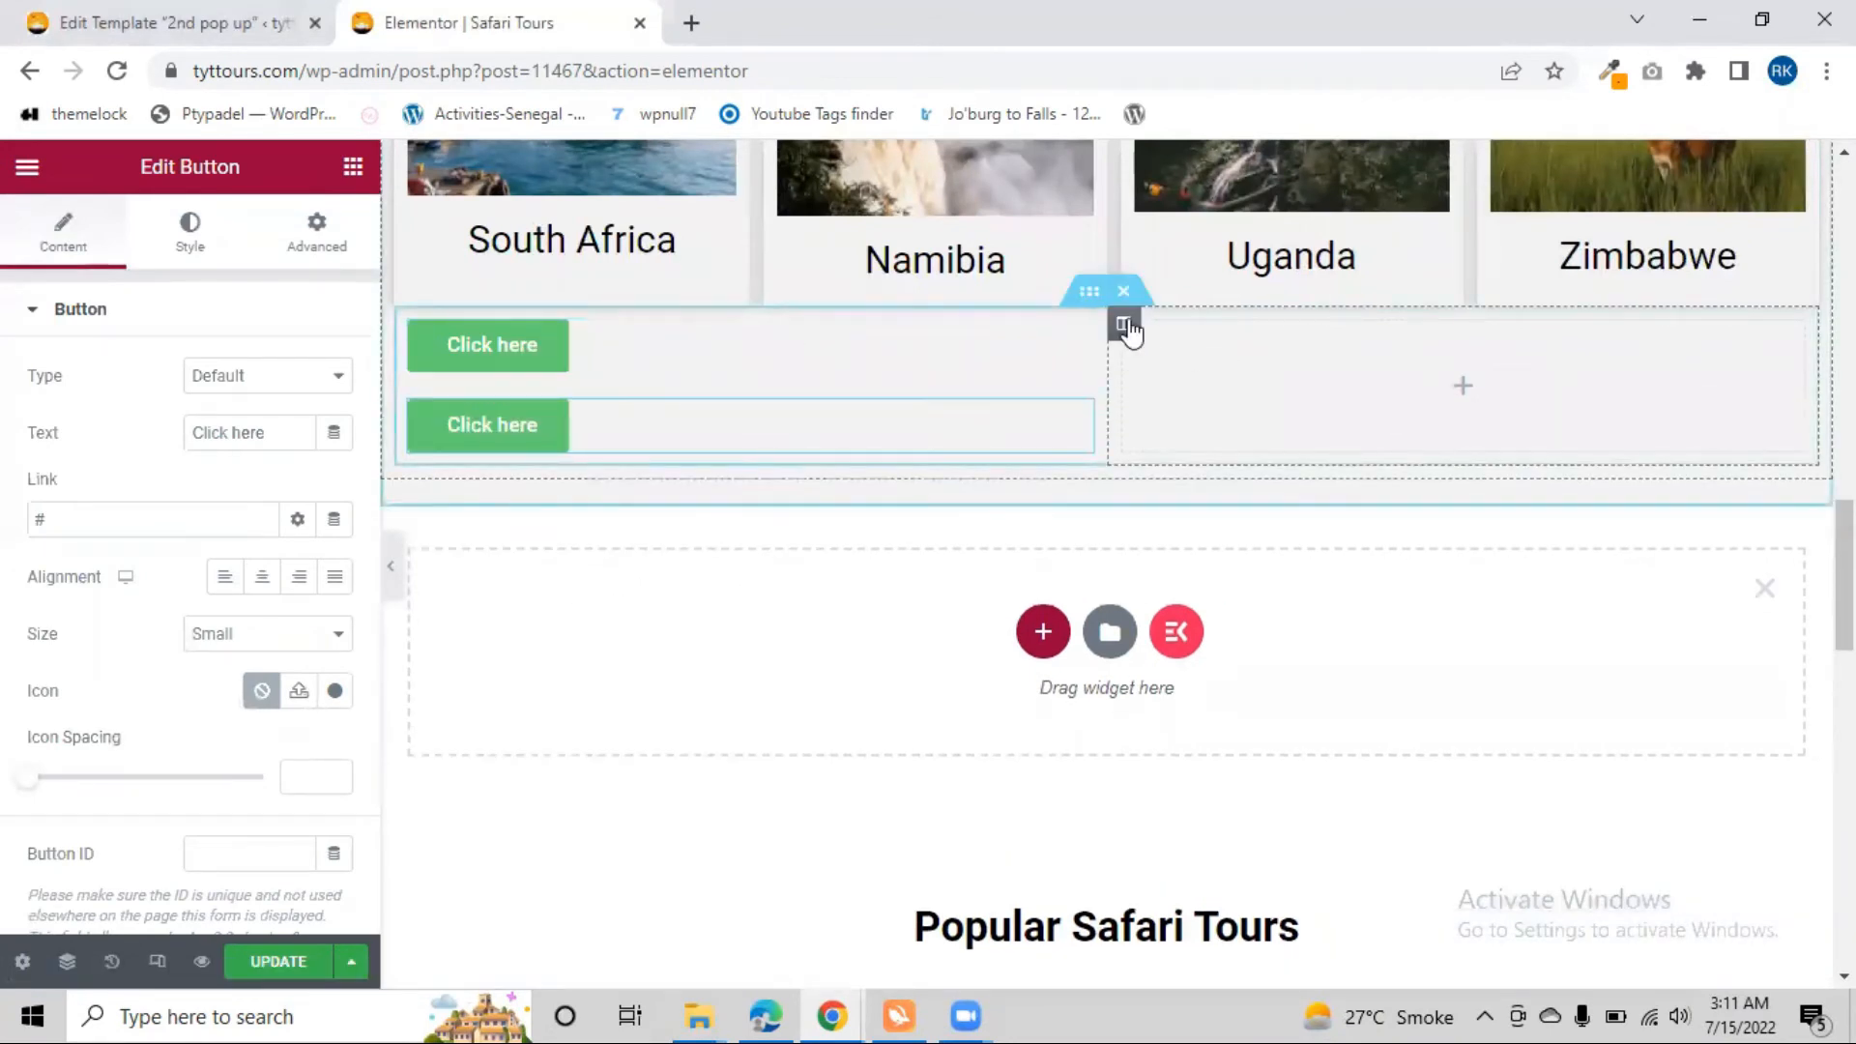
{"action": "right_click", "coordinate": [824, 442]}
{"action": "key", "text": "Delete"}
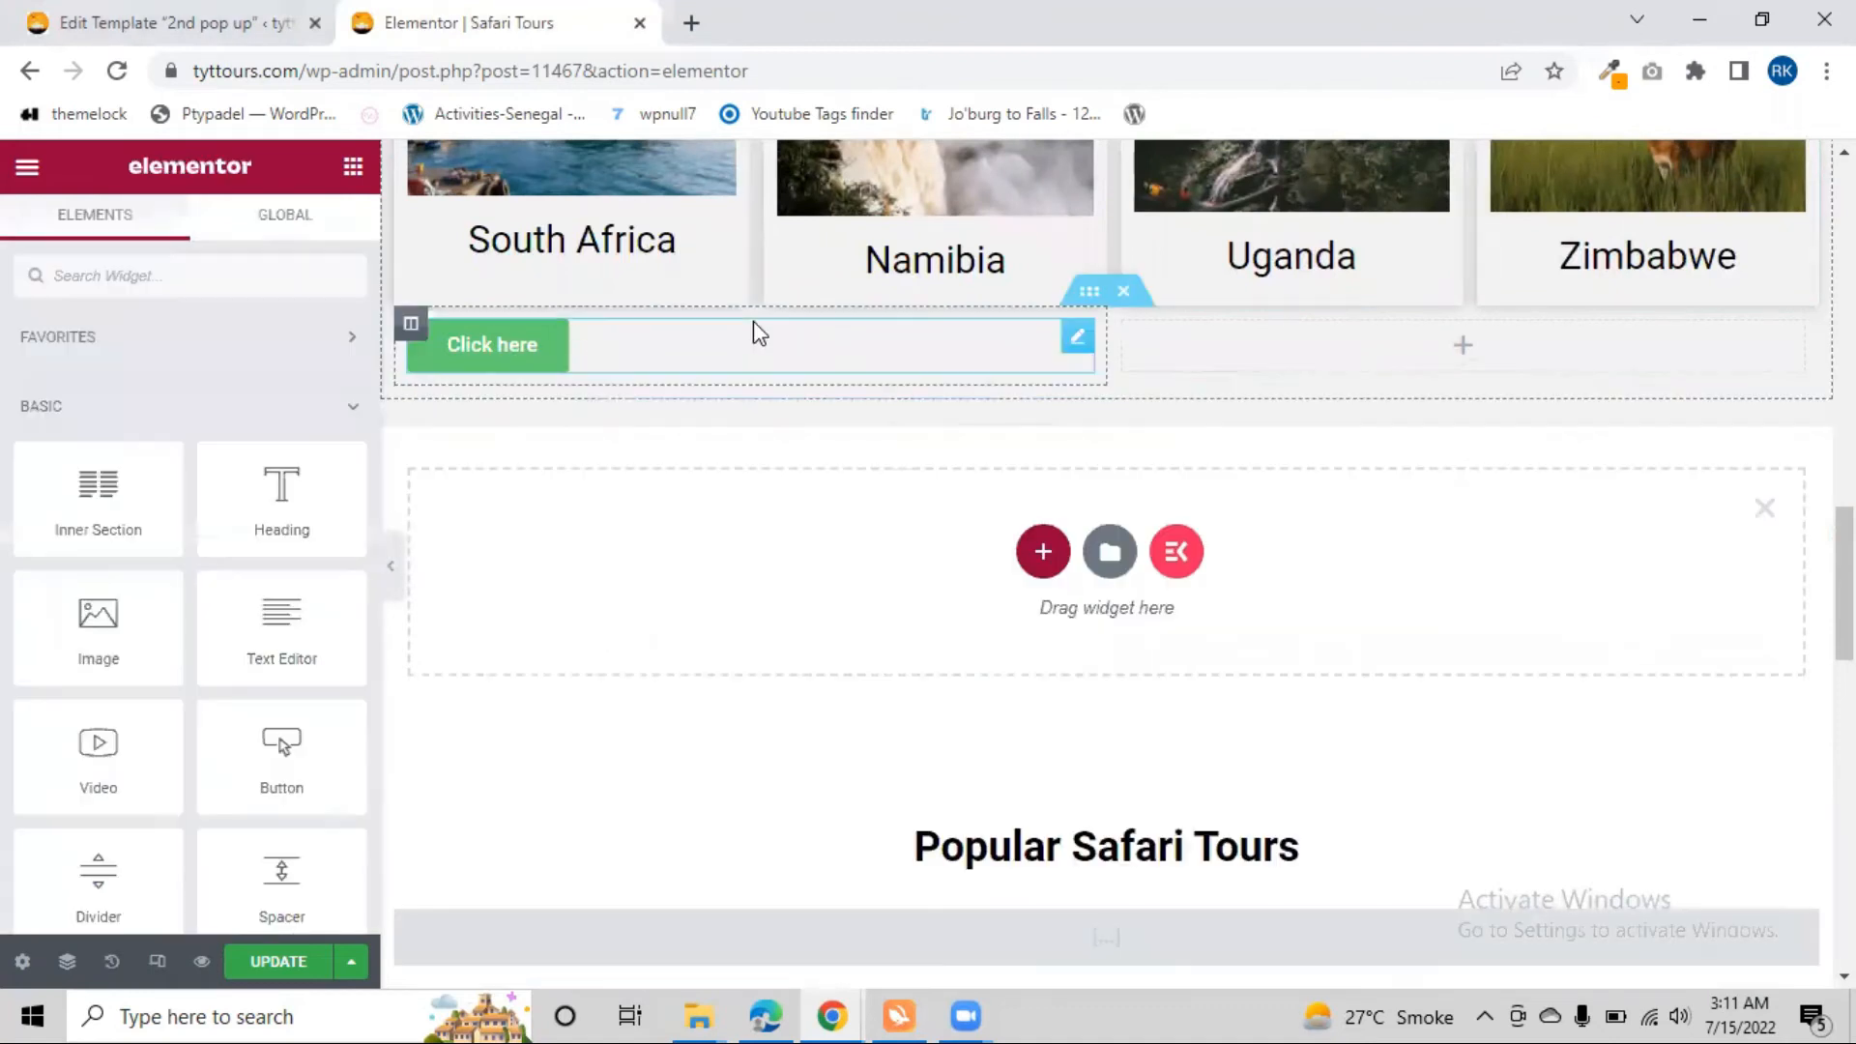
Add a Button widget to the inner section's right column and right-align the button in the left column
{"action": "left_click_drag", "start_coordinate": [281, 768], "coordinate": [1442, 345]}
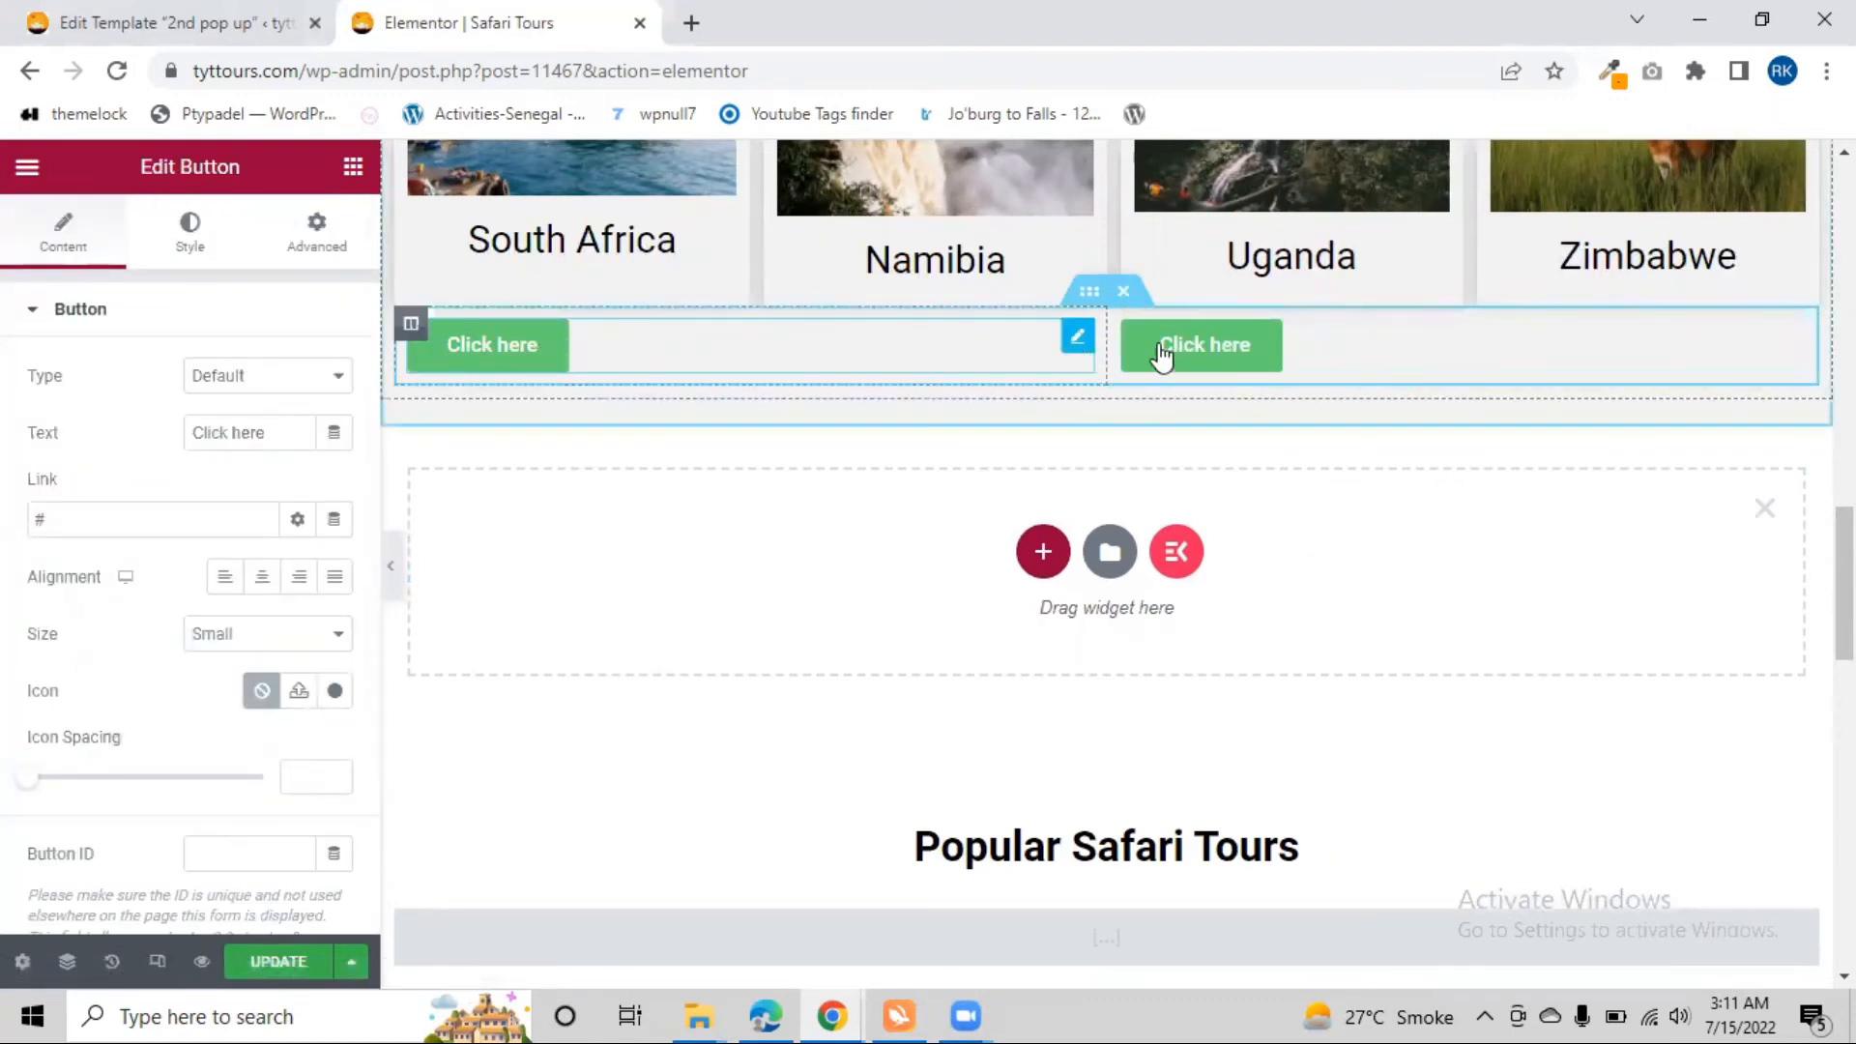
{"action": "left_click", "coordinate": [1071, 354]}
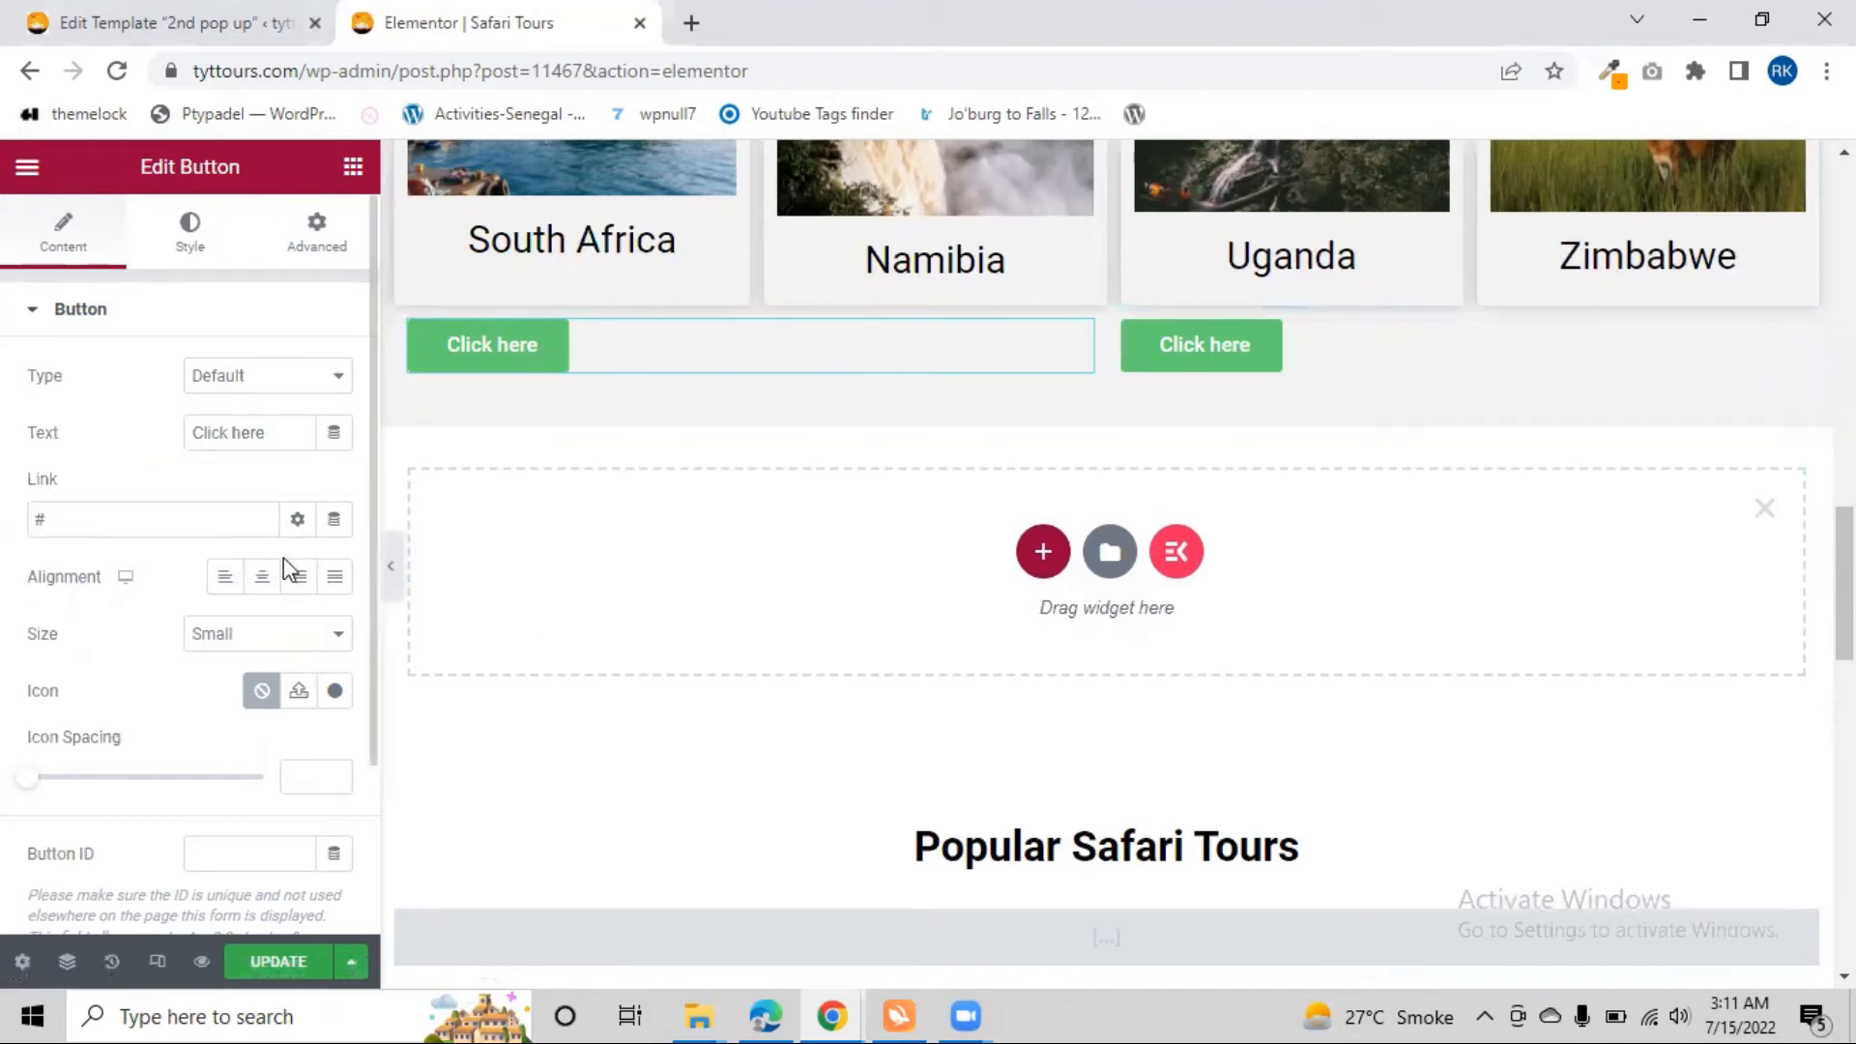
{"action": "left_click", "coordinate": [301, 590]}
Set the inner section's top margin to 43 px
{"action": "left_click", "coordinate": [1090, 291]}
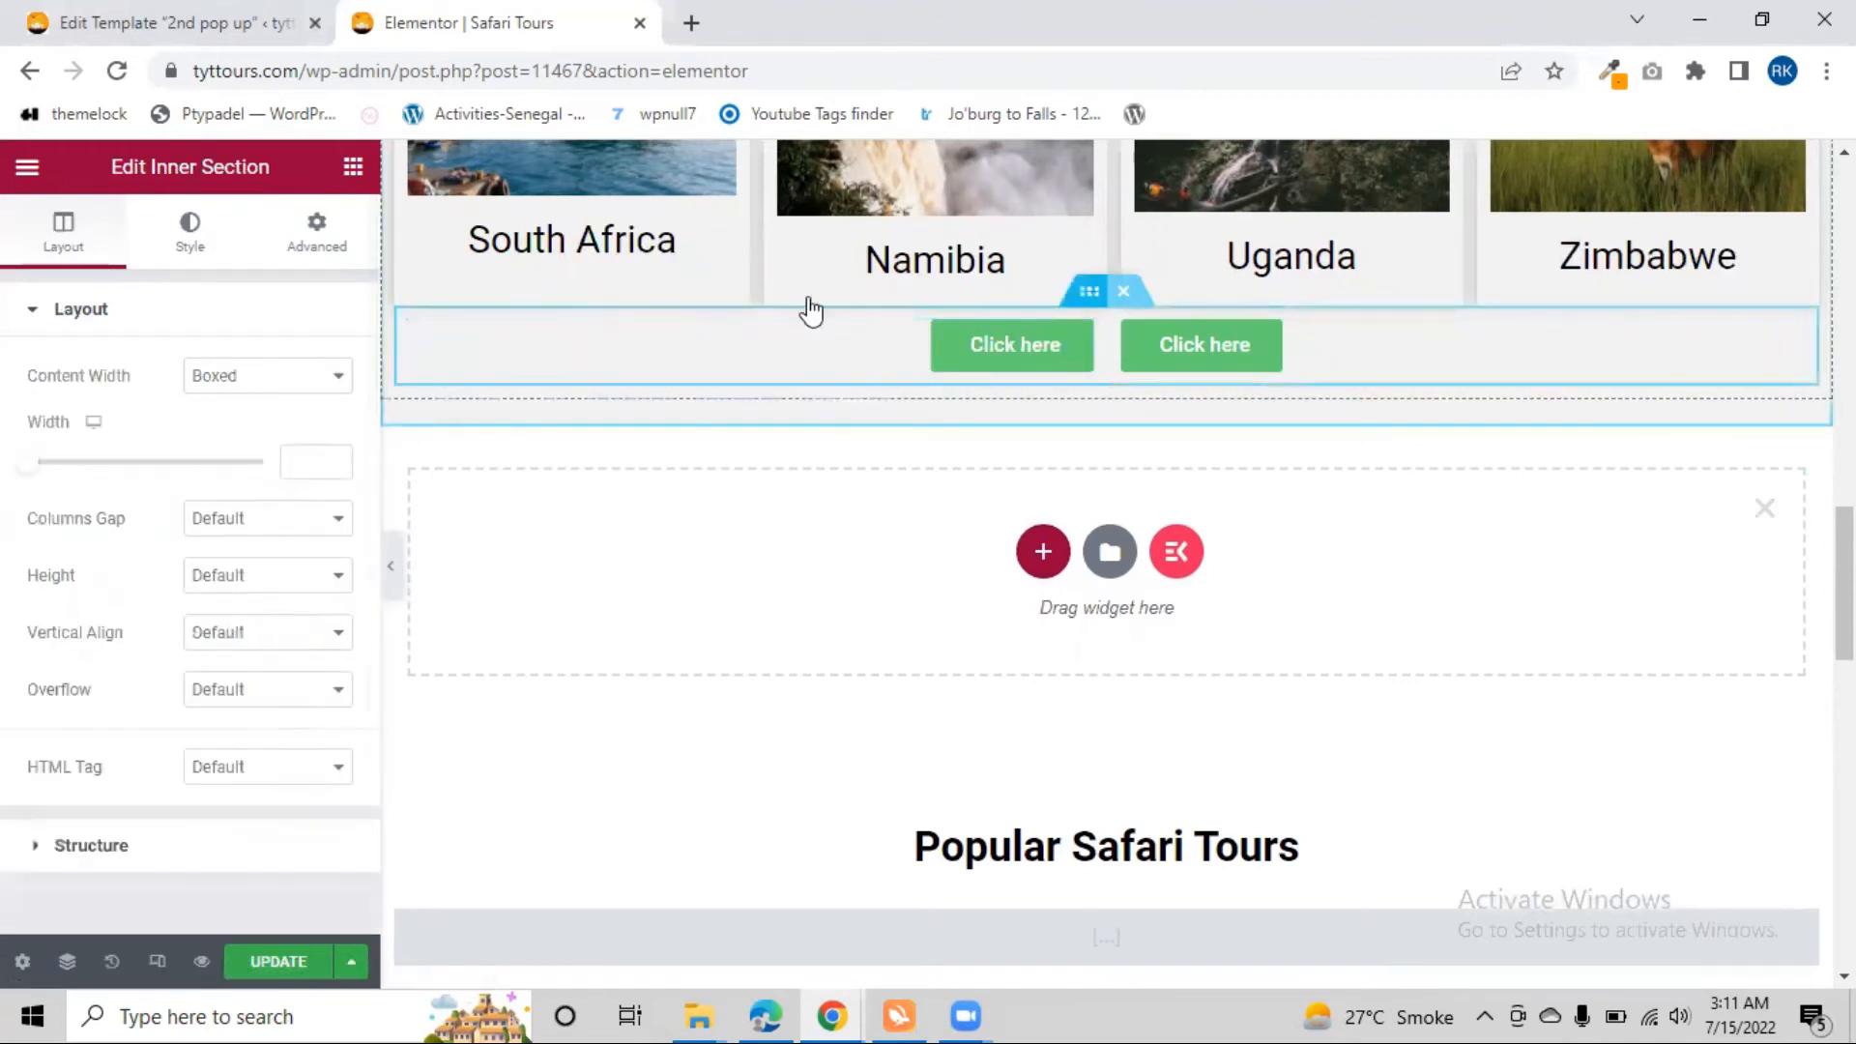
{"action": "left_click", "coordinate": [305, 244]}
{"action": "left_click", "coordinate": [39, 407]}
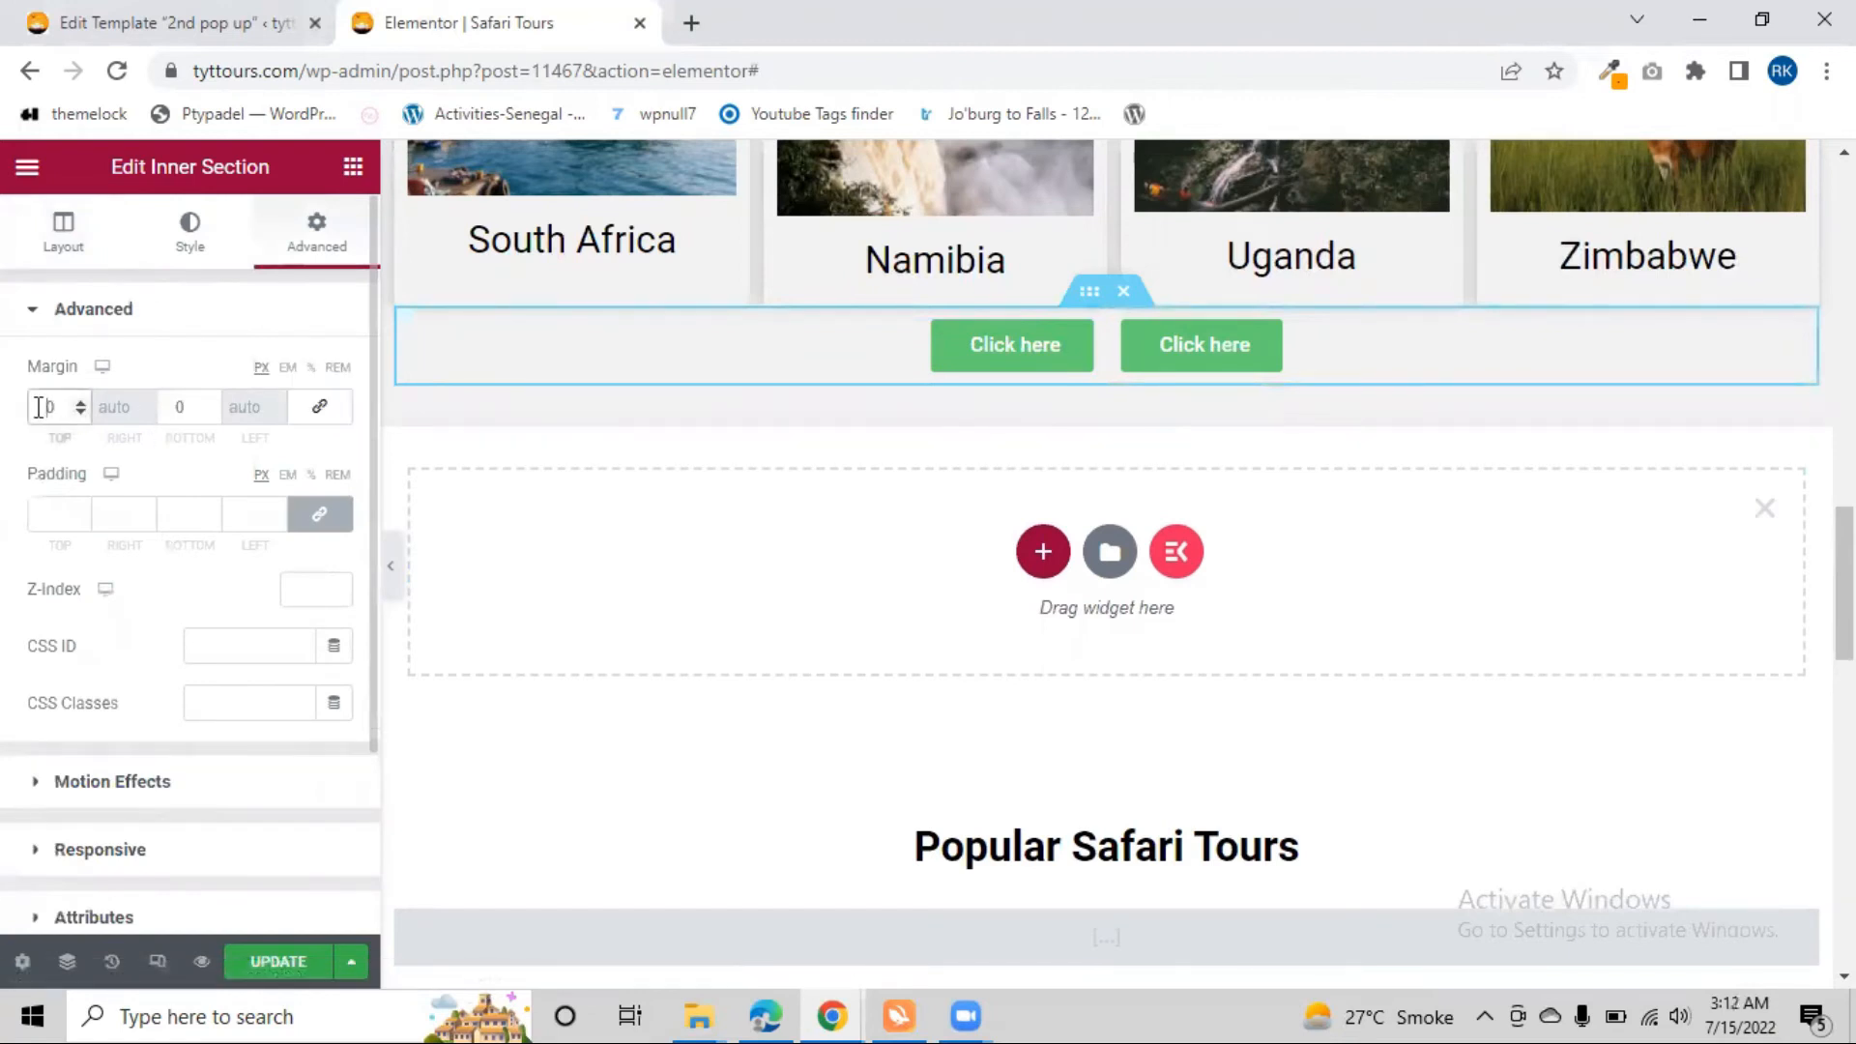
{"action": "type", "text": "2"}
{"action": "key", "text": "Up"}
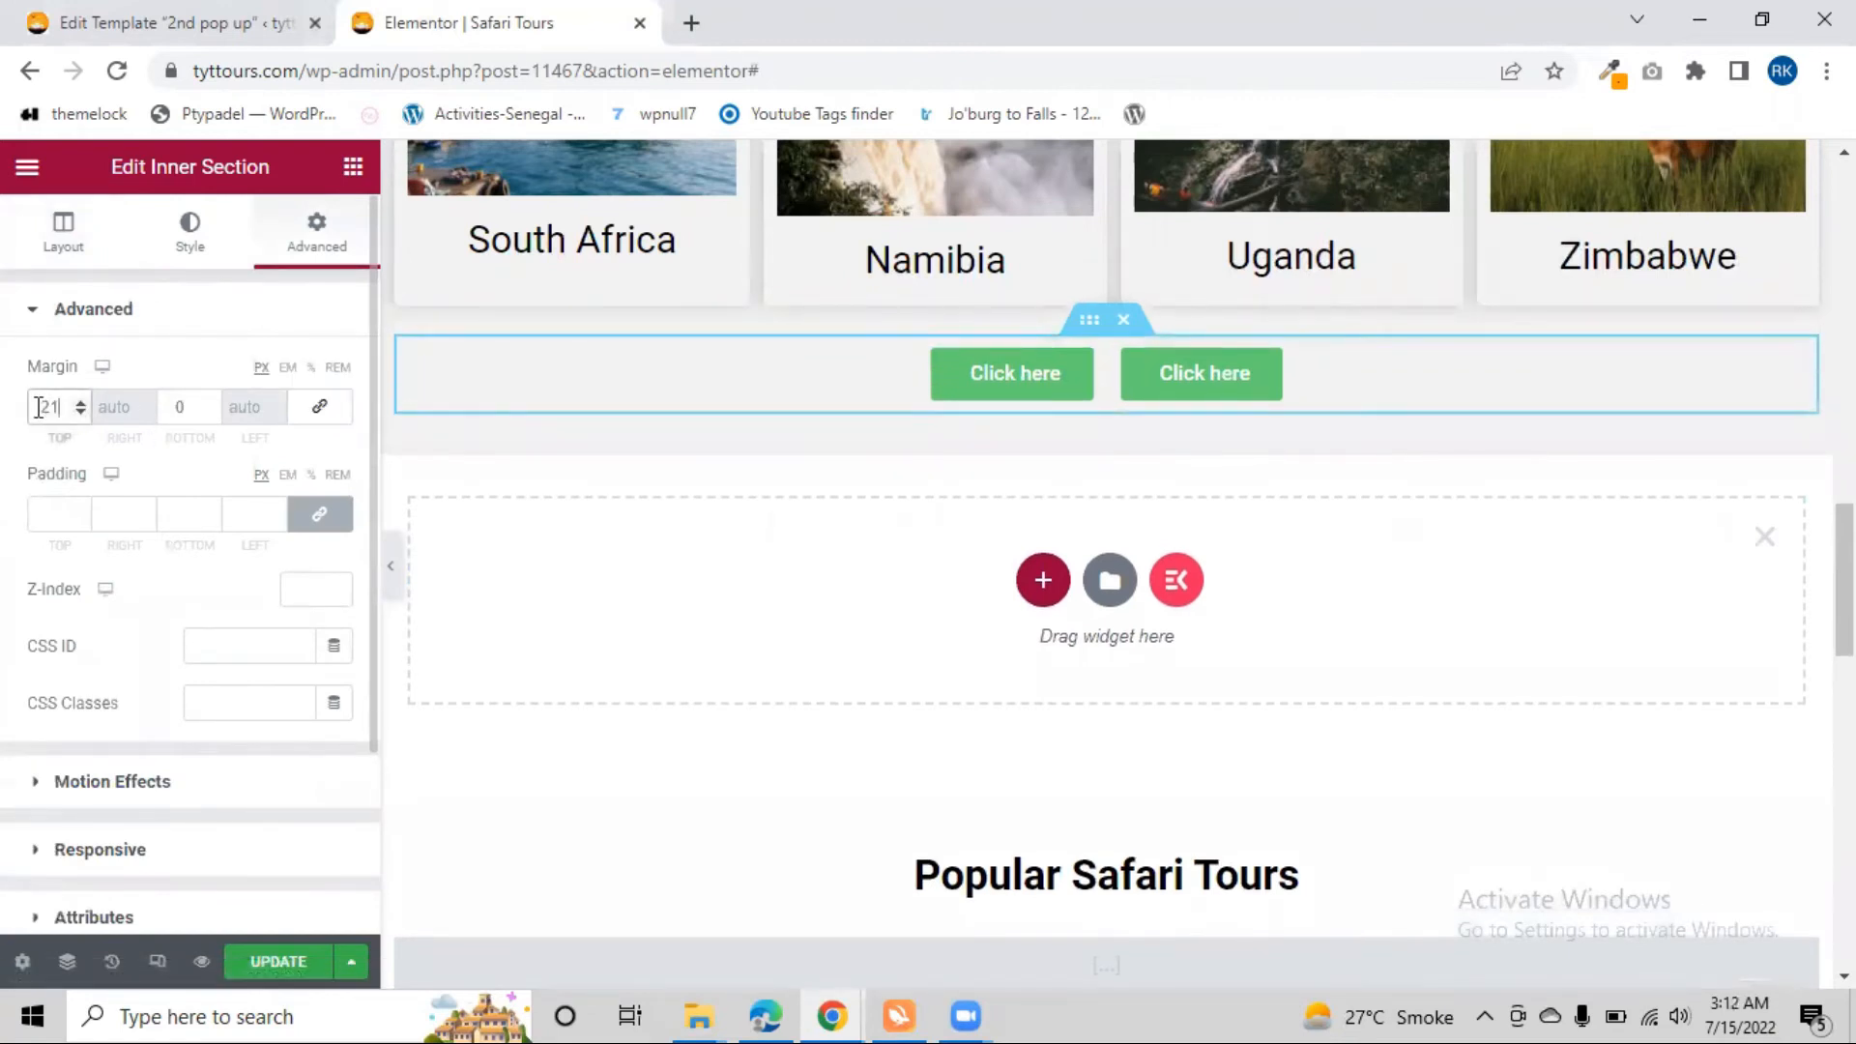
{"action": "key", "text": "Up"}
{"action": "key", "text": "Up"}
{"action": "key", "text": "Up"}
{"action": "key", "text": "Up"}
{"action": "key", "text": "Up"}
{"action": "key", "text": "Up"}
{"action": "key", "text": "Up"}
{"action": "key", "text": "Up"}
{"action": "key", "text": "Up"}
{"action": "key", "text": "Up"}
{"action": "key", "text": "Up"}
{"action": "key", "text": "Up"}
{"action": "key", "text": "Up"}
{"action": "key", "text": "Up"}
{"action": "key", "text": "Up"}
{"action": "key", "text": "Up"}
{"action": "key", "text": "Up"}
{"action": "key", "text": "Up"}
{"action": "key", "text": "Up"}
{"action": "key", "text": "Up"}
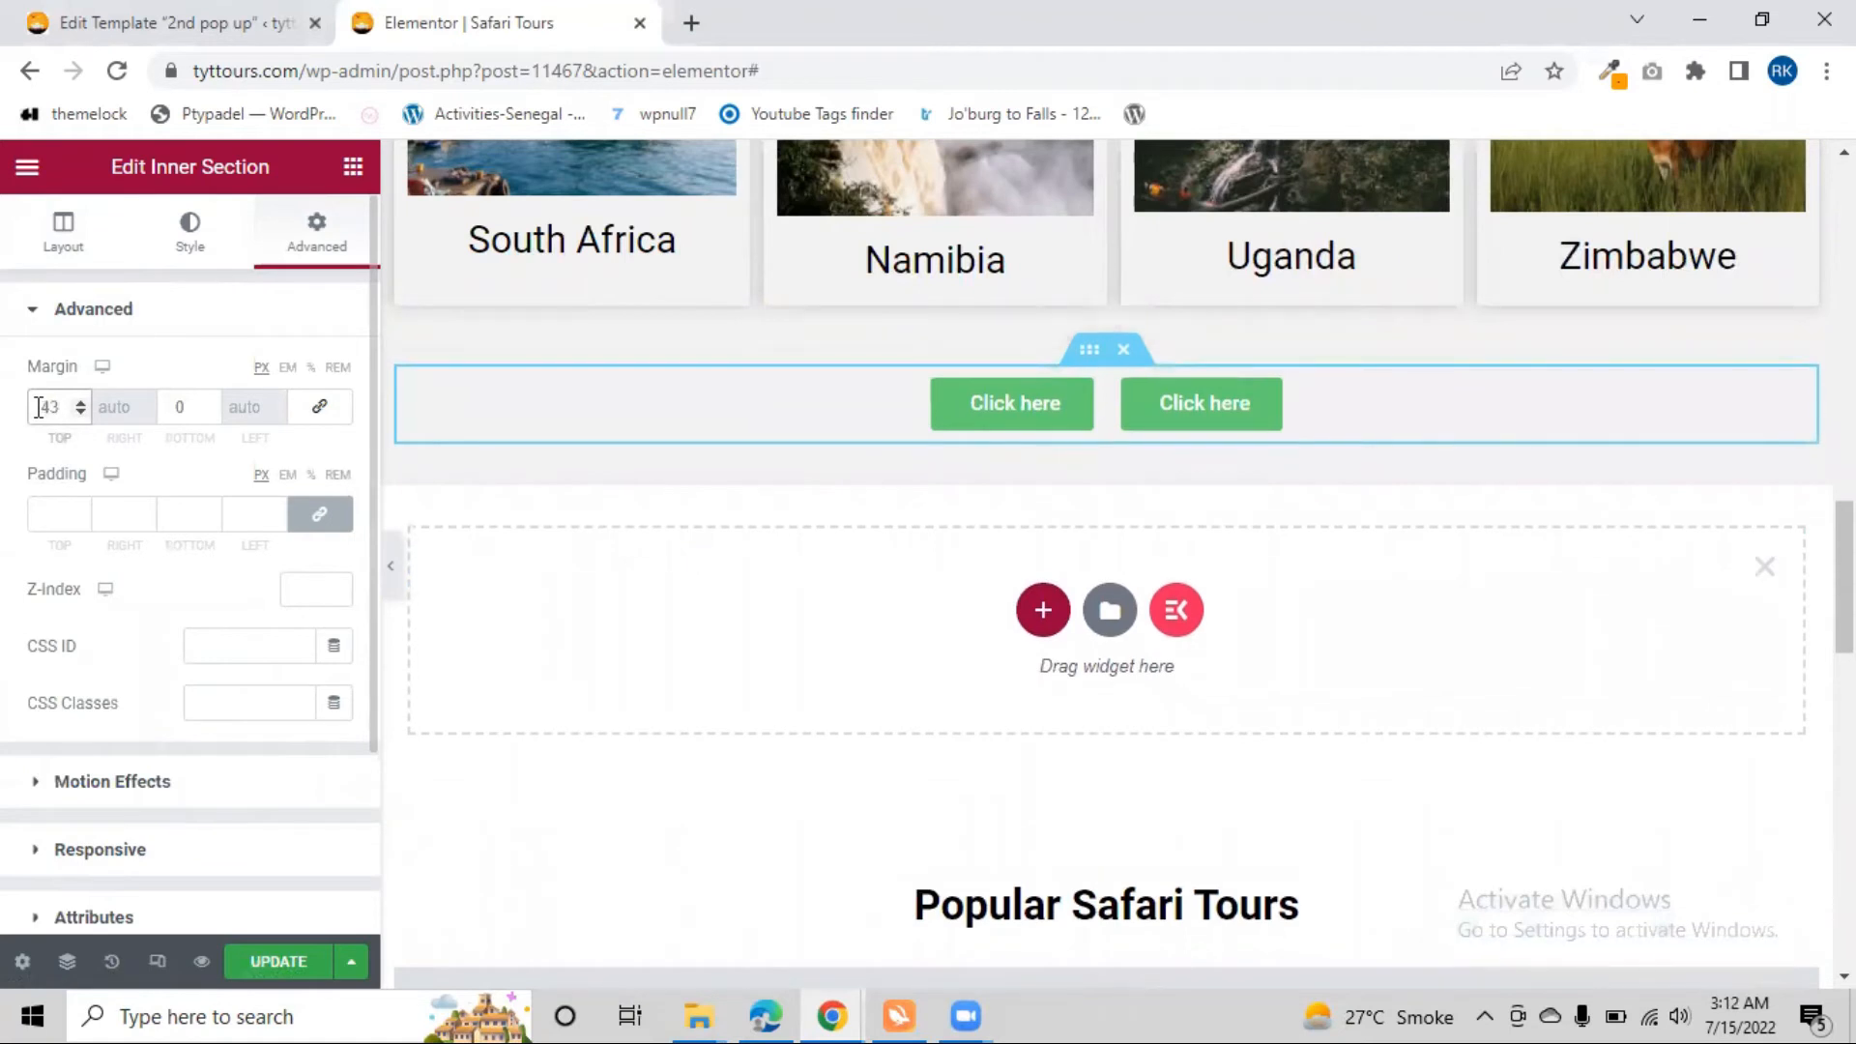
Change the left button's text to "pop up 1"
{"action": "left_click", "coordinate": [994, 425]}
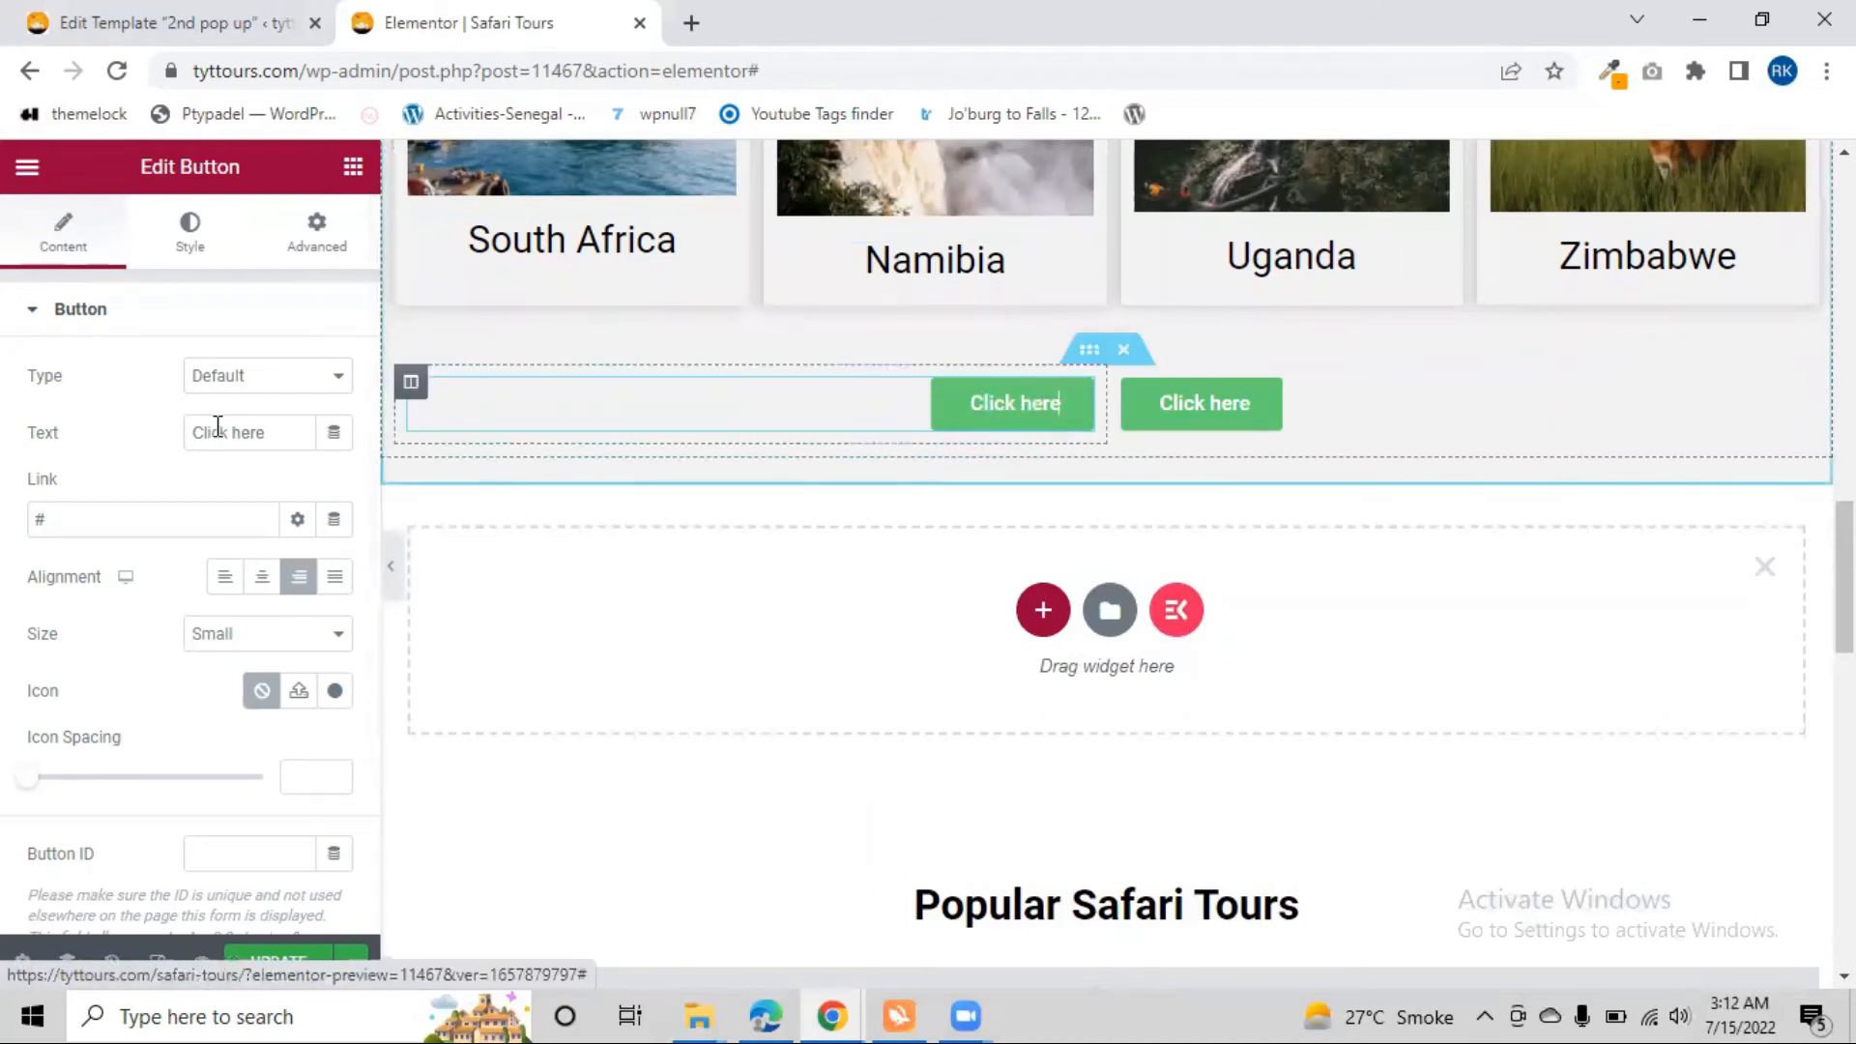
{"action": "left_click_drag", "start_coordinate": [281, 432], "coordinate": [143, 466]}
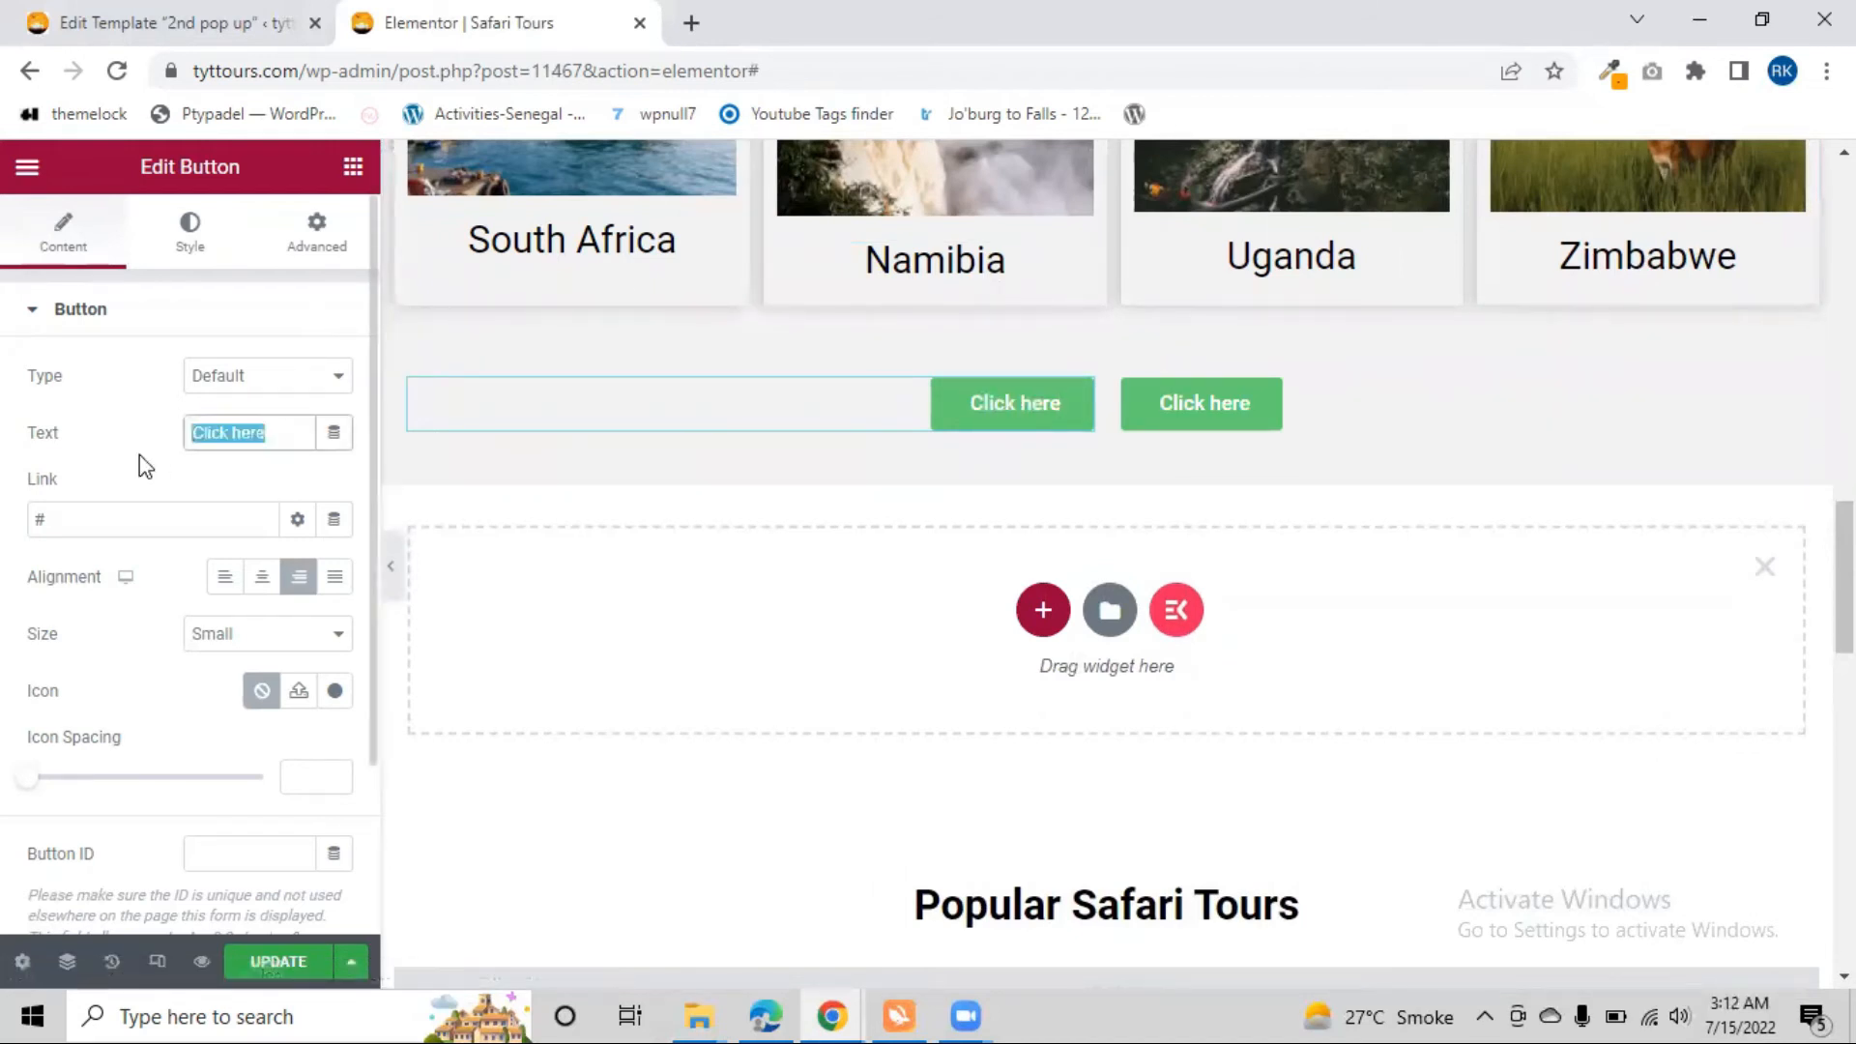
{"action": "key", "text": "BackSpace"}
{"action": "type", "text": "pop"}
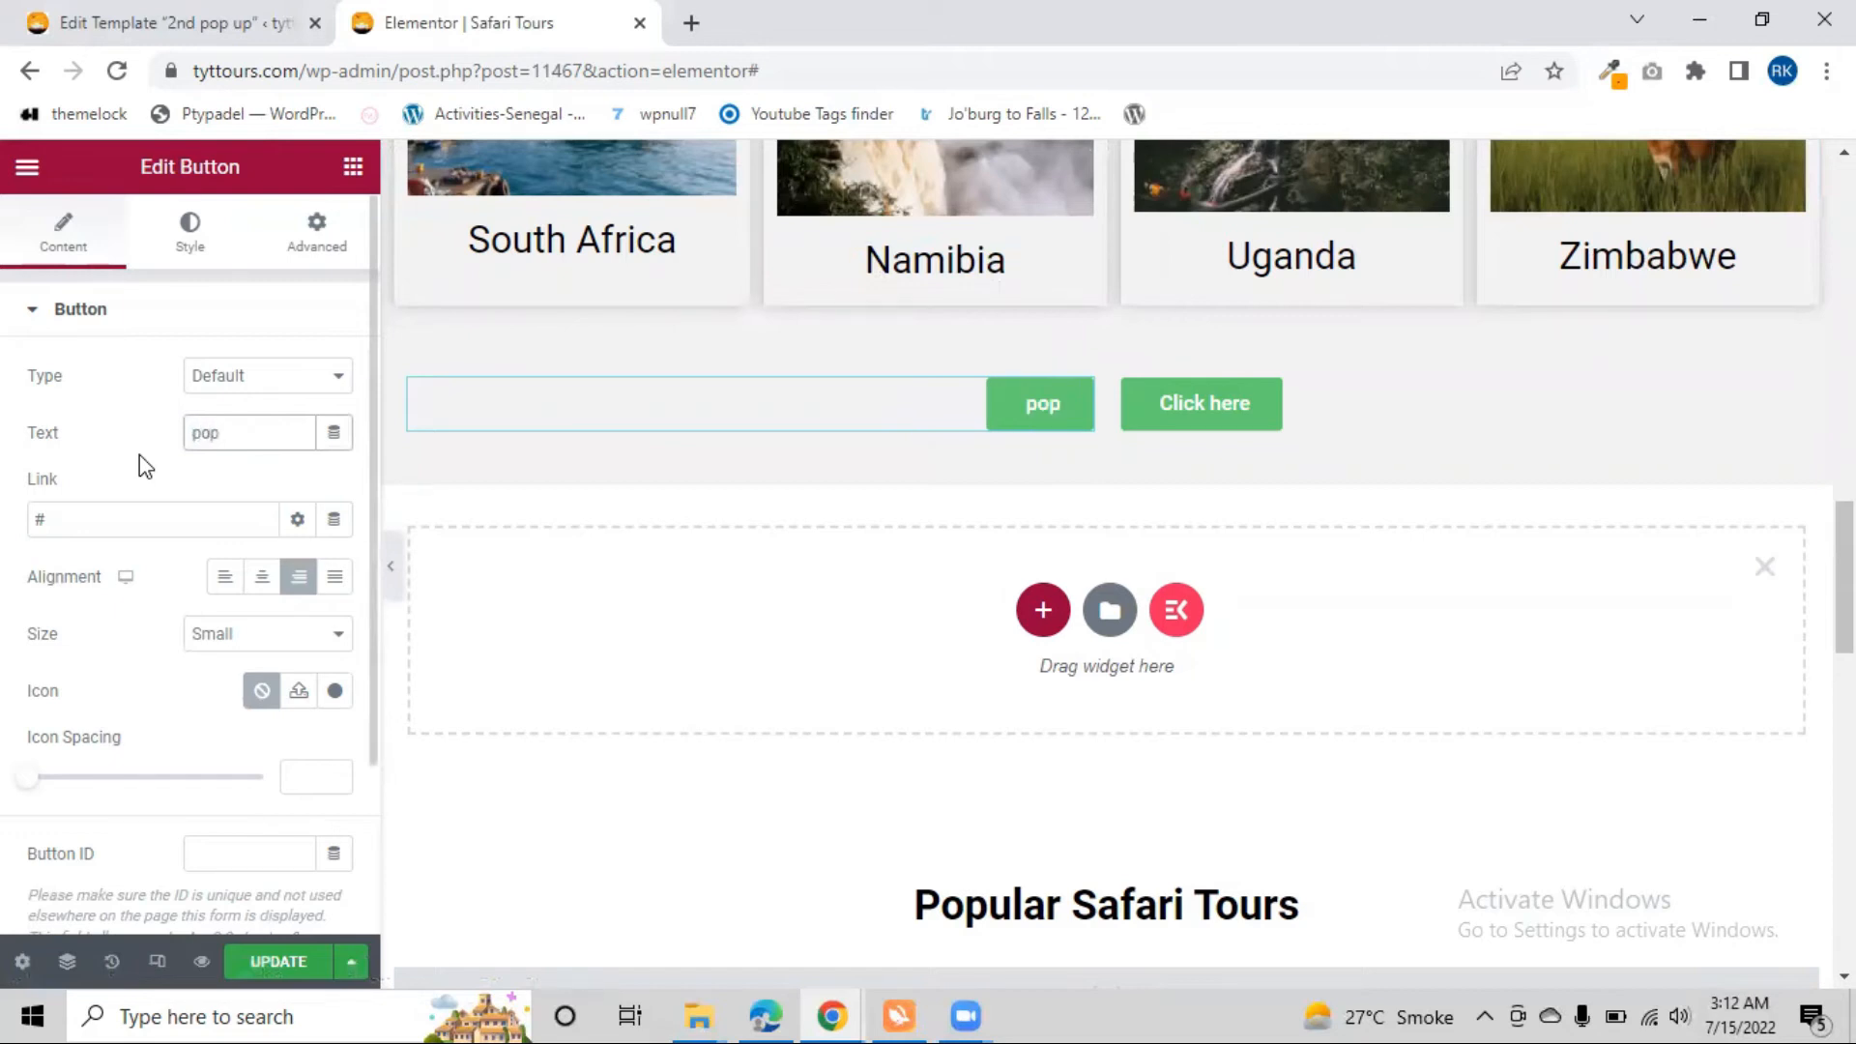
{"action": "type", "text": " up1"}
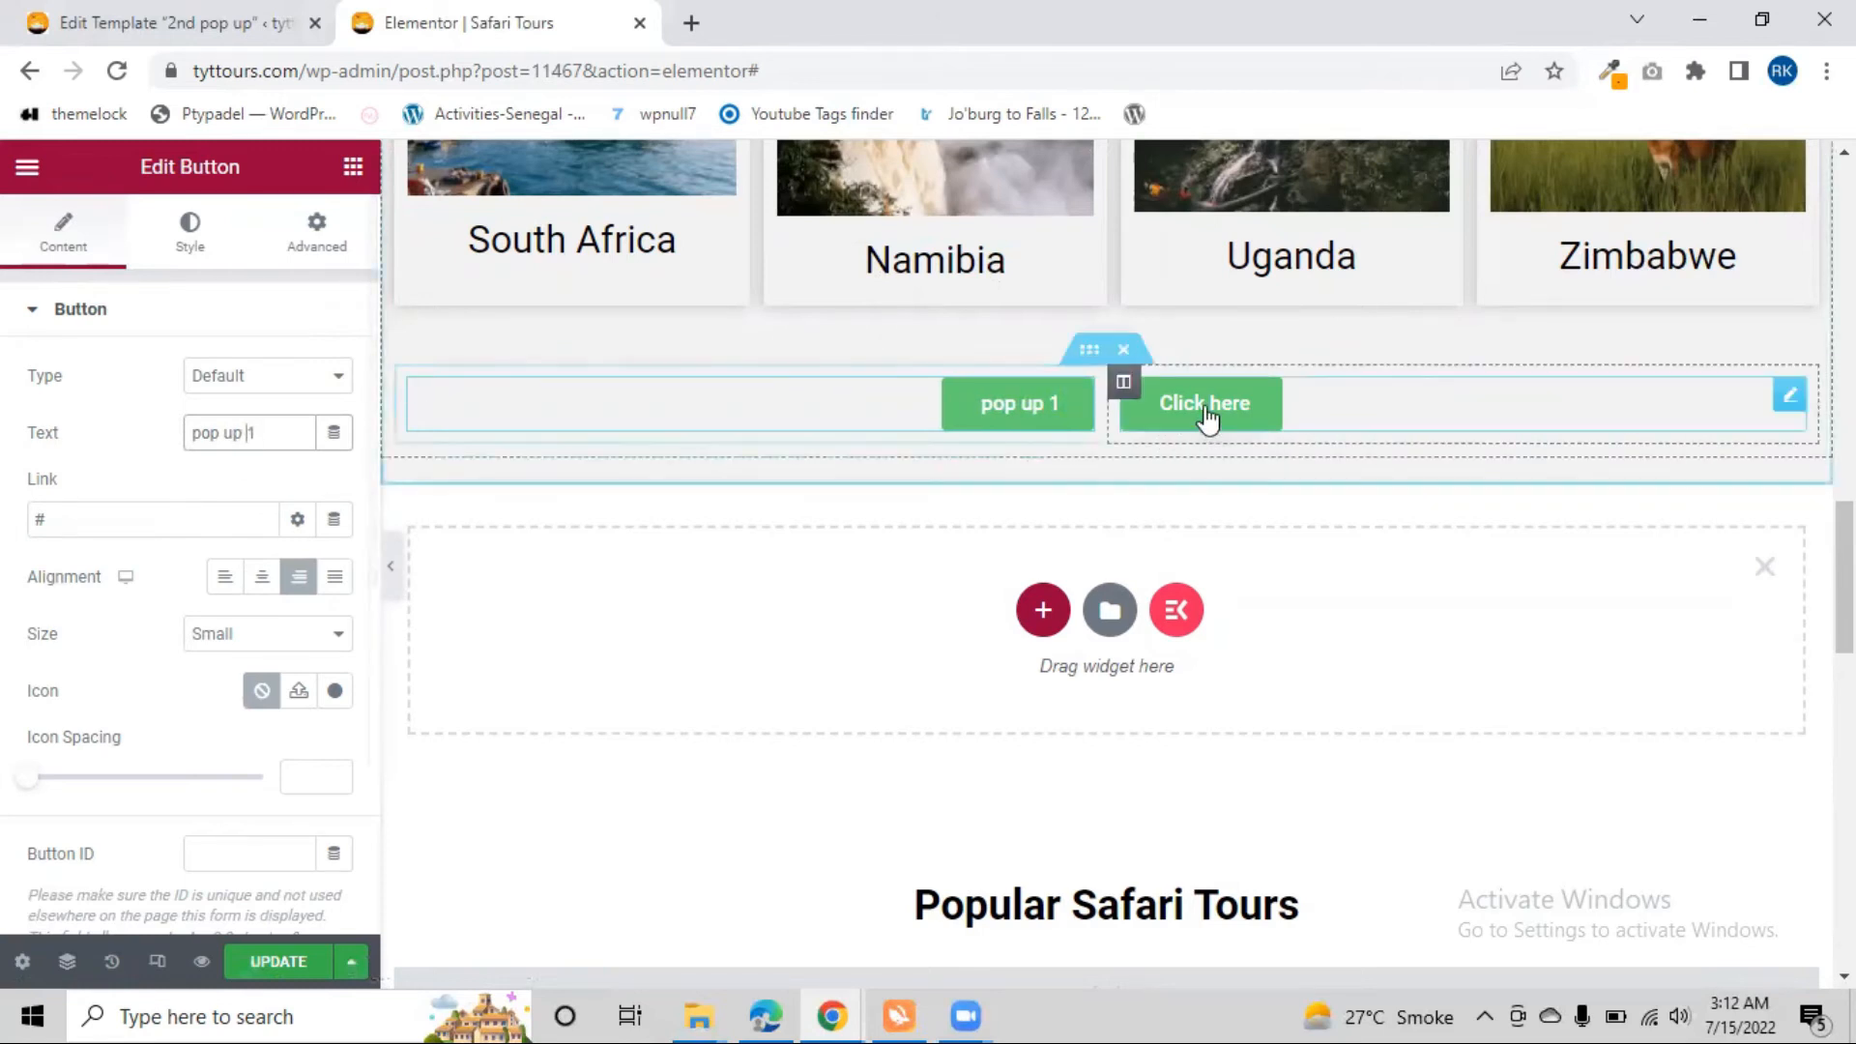
Change the right button's text to "pop up 2"
{"action": "left_click", "coordinate": [271, 445]}
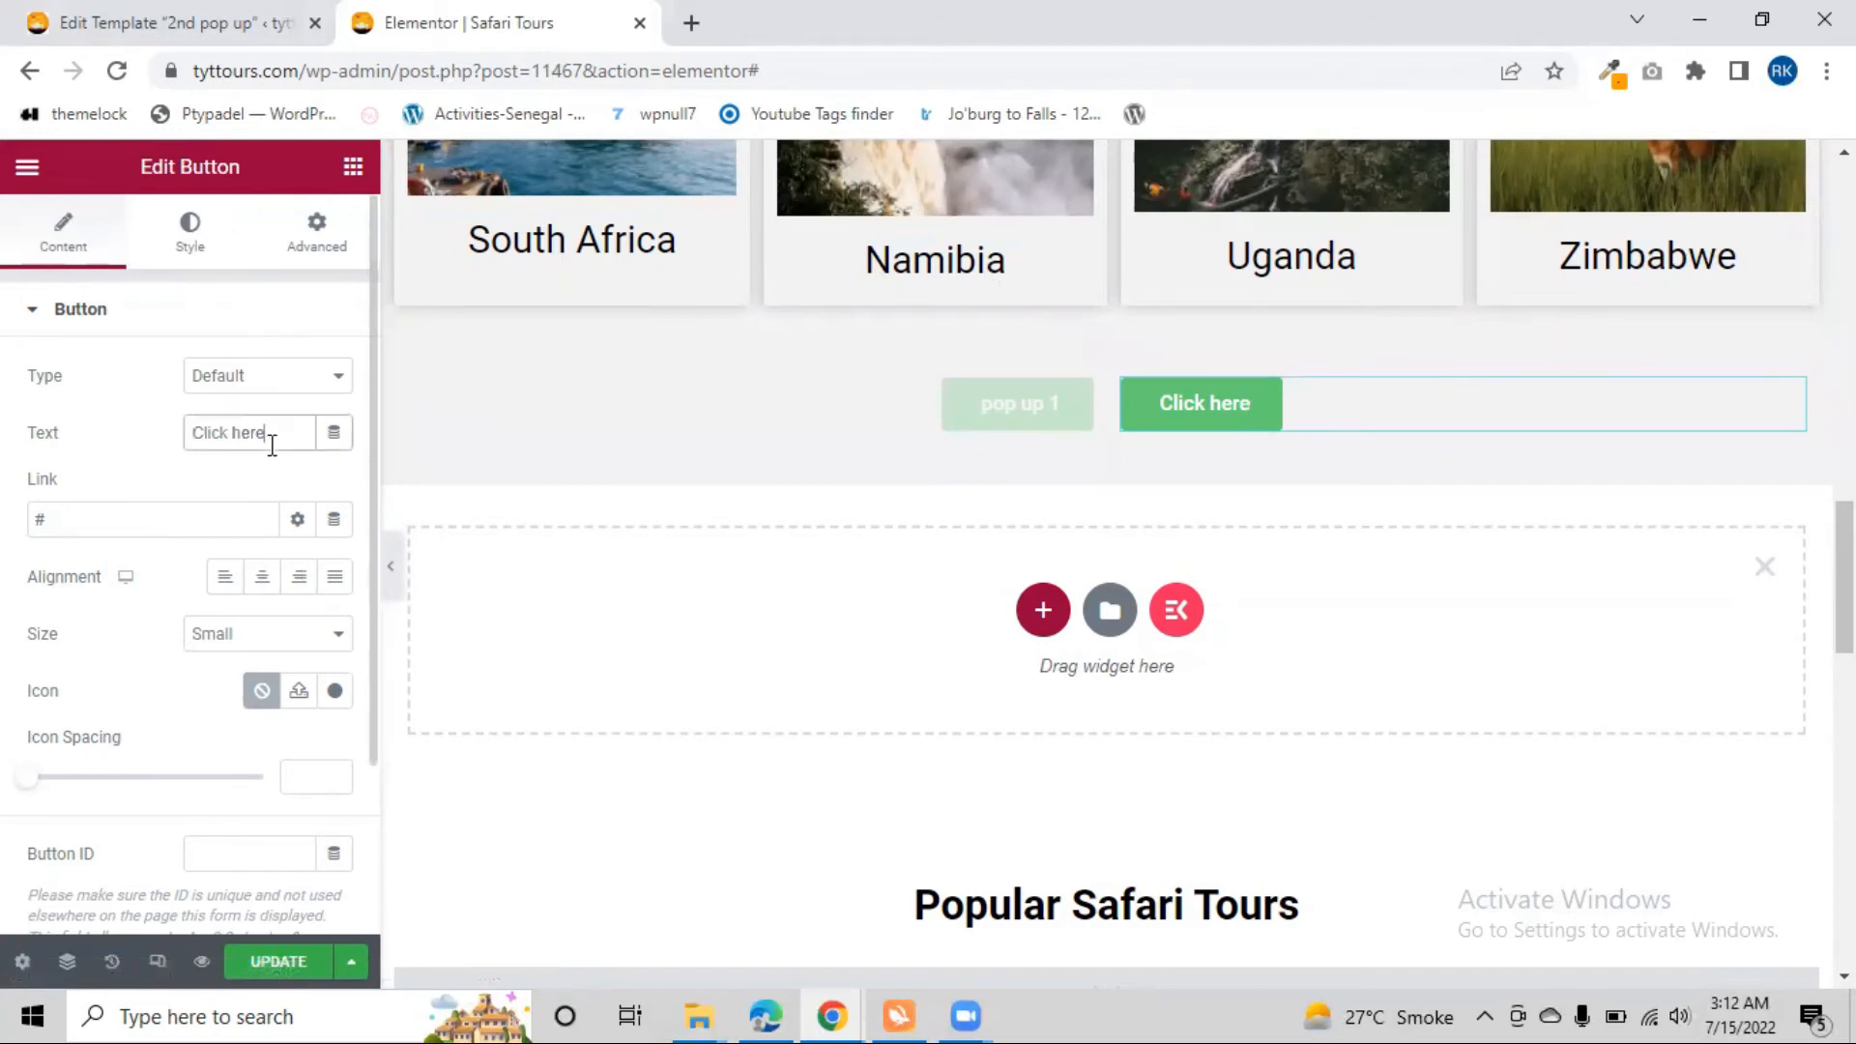
{"action": "type", "text": "pop up 2"}
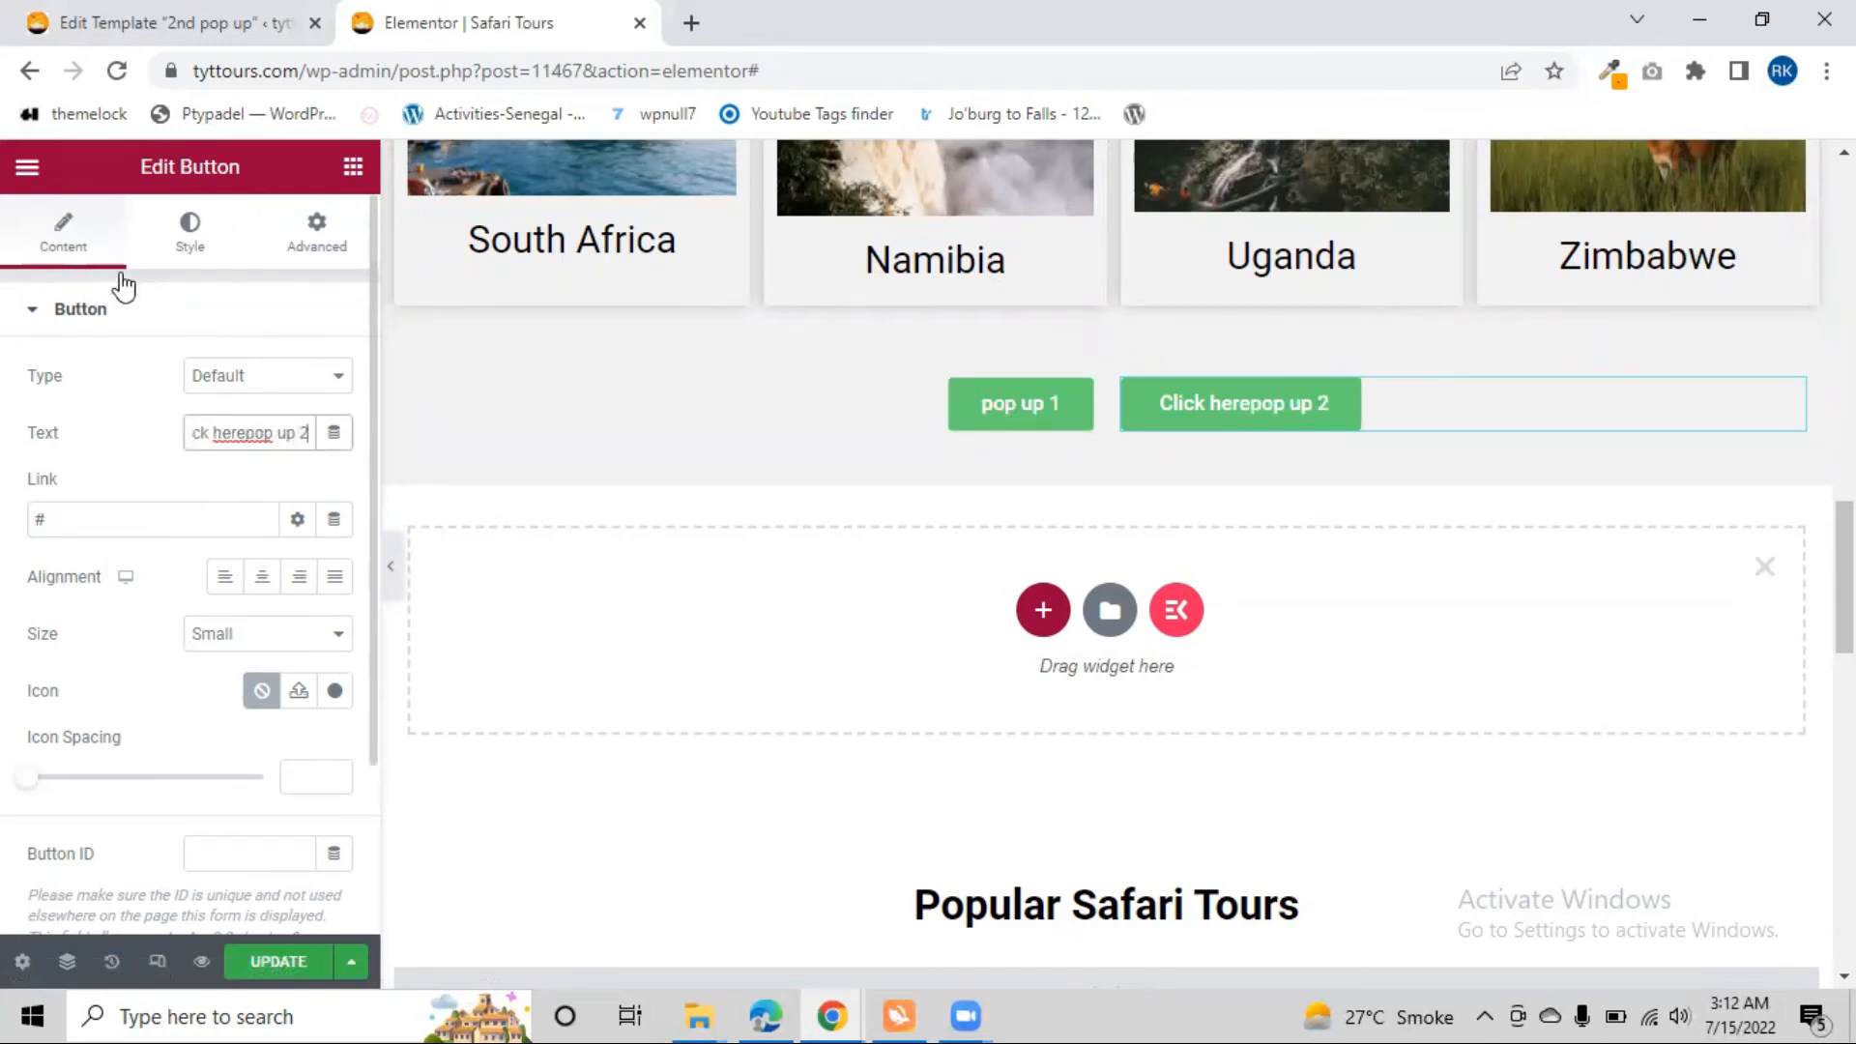
{"action": "left_click_drag", "start_coordinate": [244, 434], "coordinate": [121, 455]}
{"action": "key", "text": "BackSpace"}
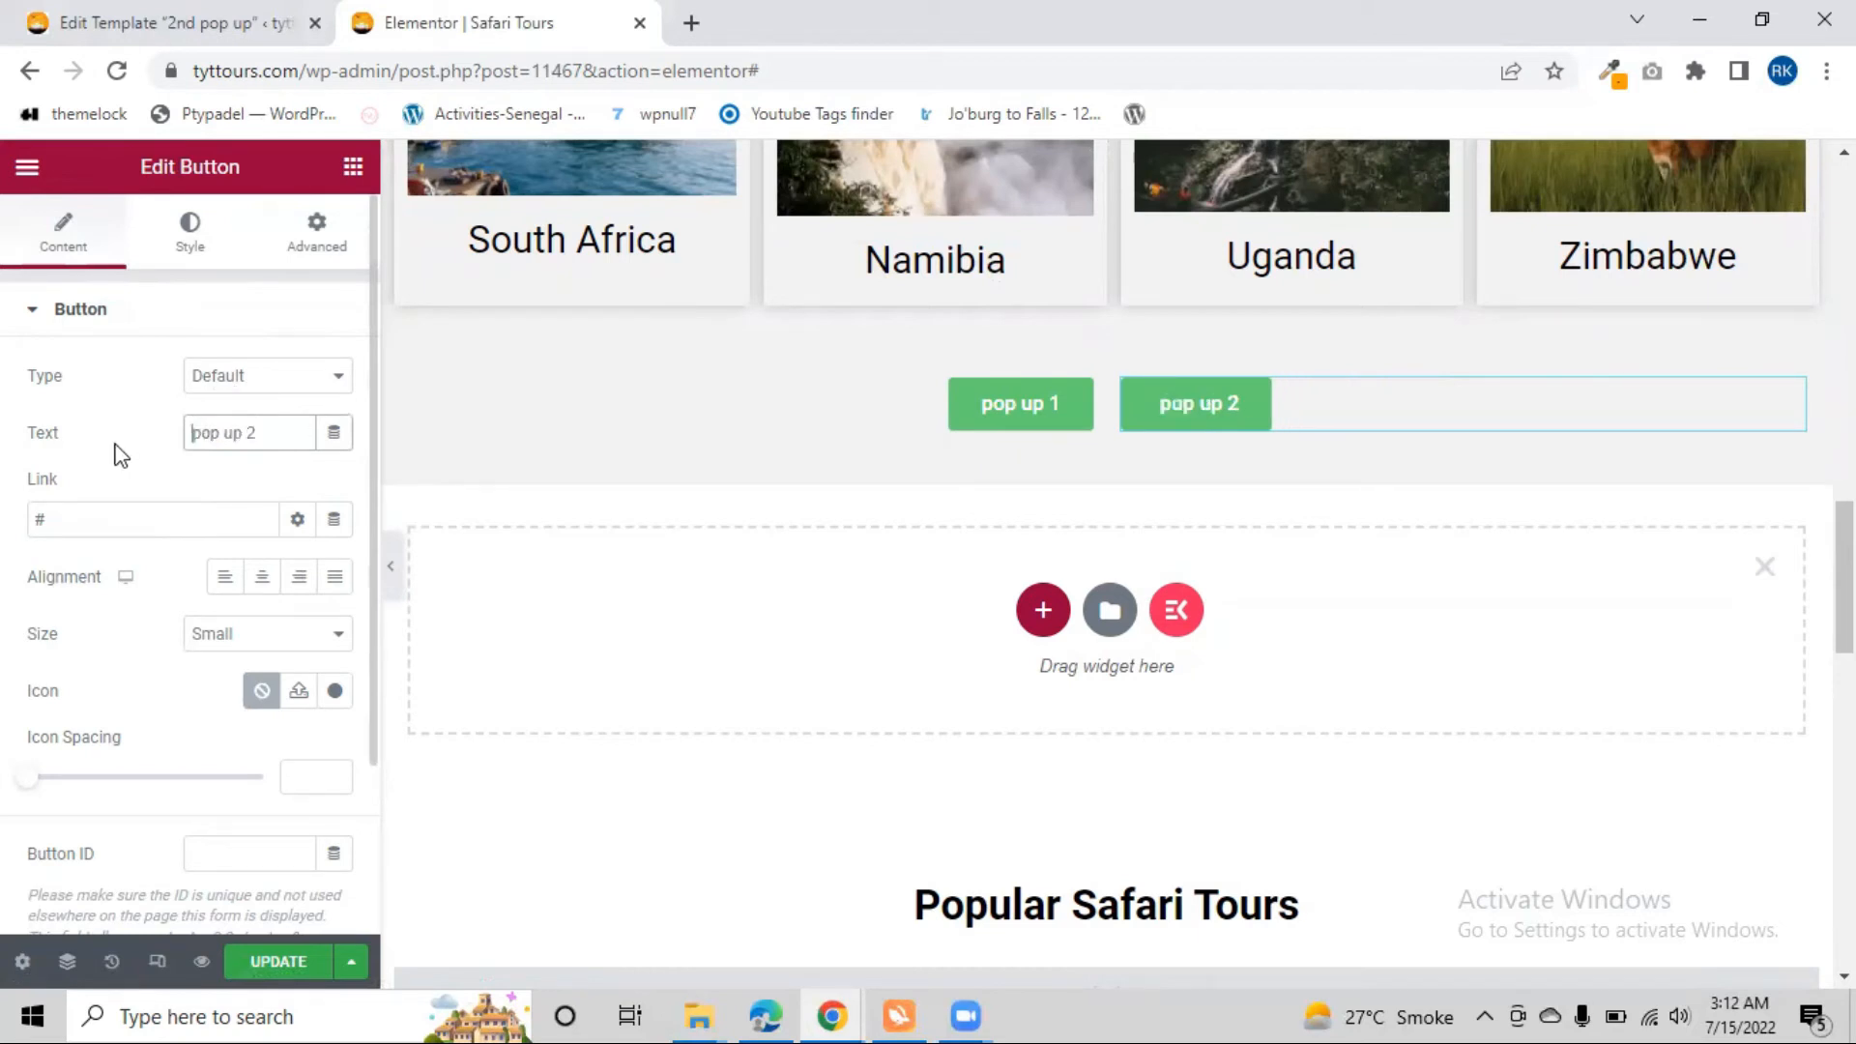
Set the "pop up 2" button's link to the Popup dynamic tag under Actions
{"action": "left_click", "coordinate": [1063, 419]}
{"action": "left_click", "coordinate": [1182, 400]}
{"action": "left_click_drag", "start_coordinate": [84, 510], "coordinate": [2, 522]}
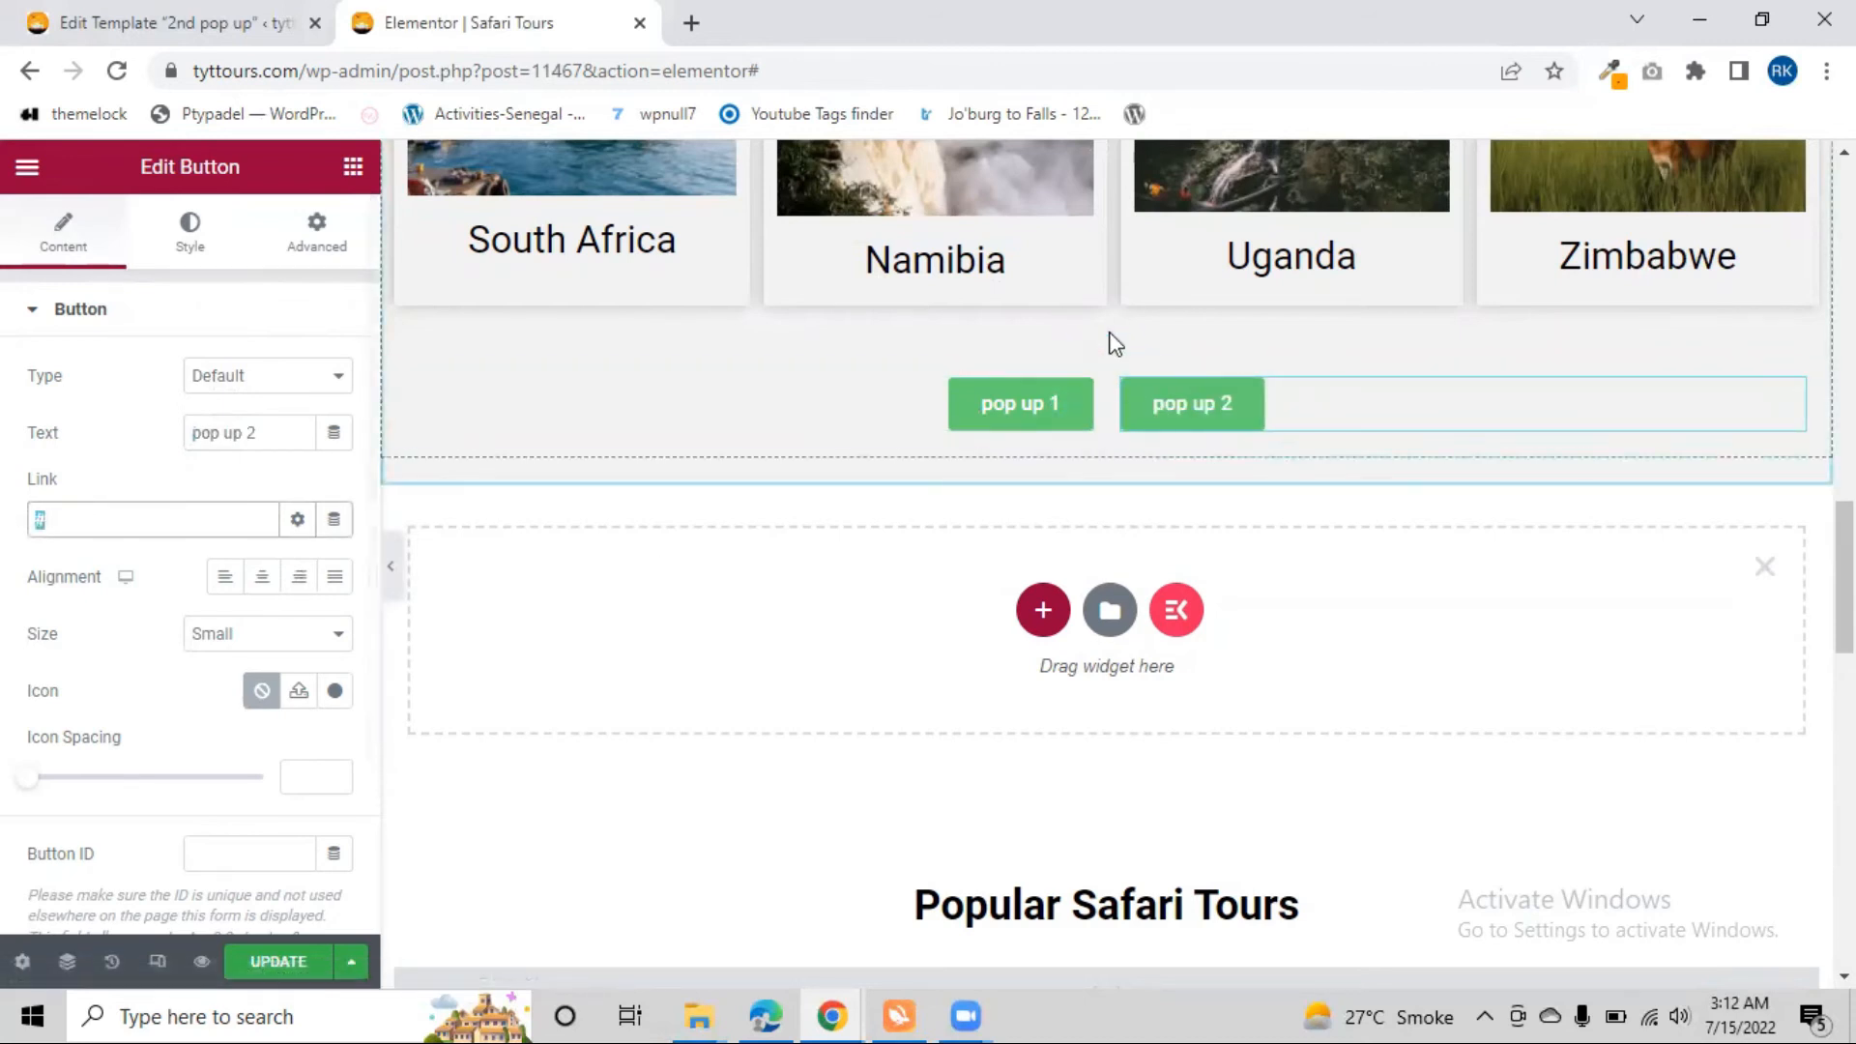
{"action": "left_click", "coordinate": [298, 522]}
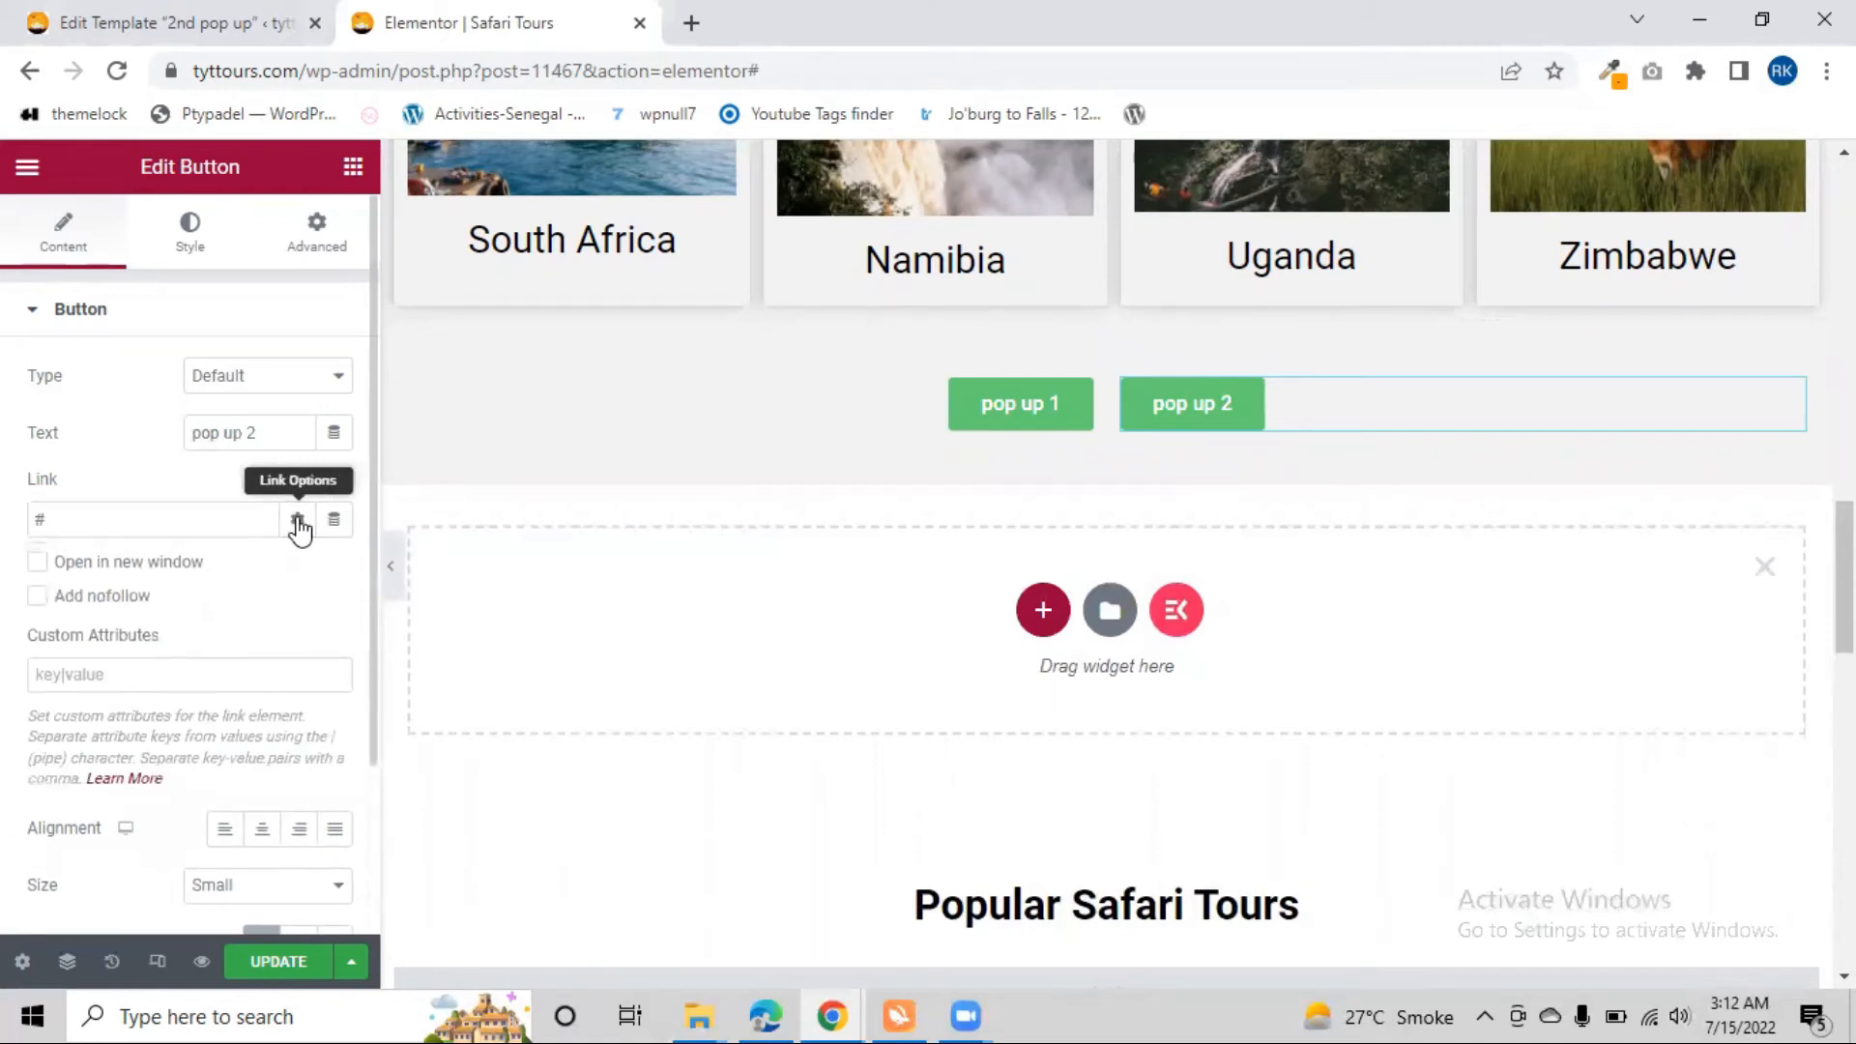
{"action": "left_click", "coordinate": [298, 522]}
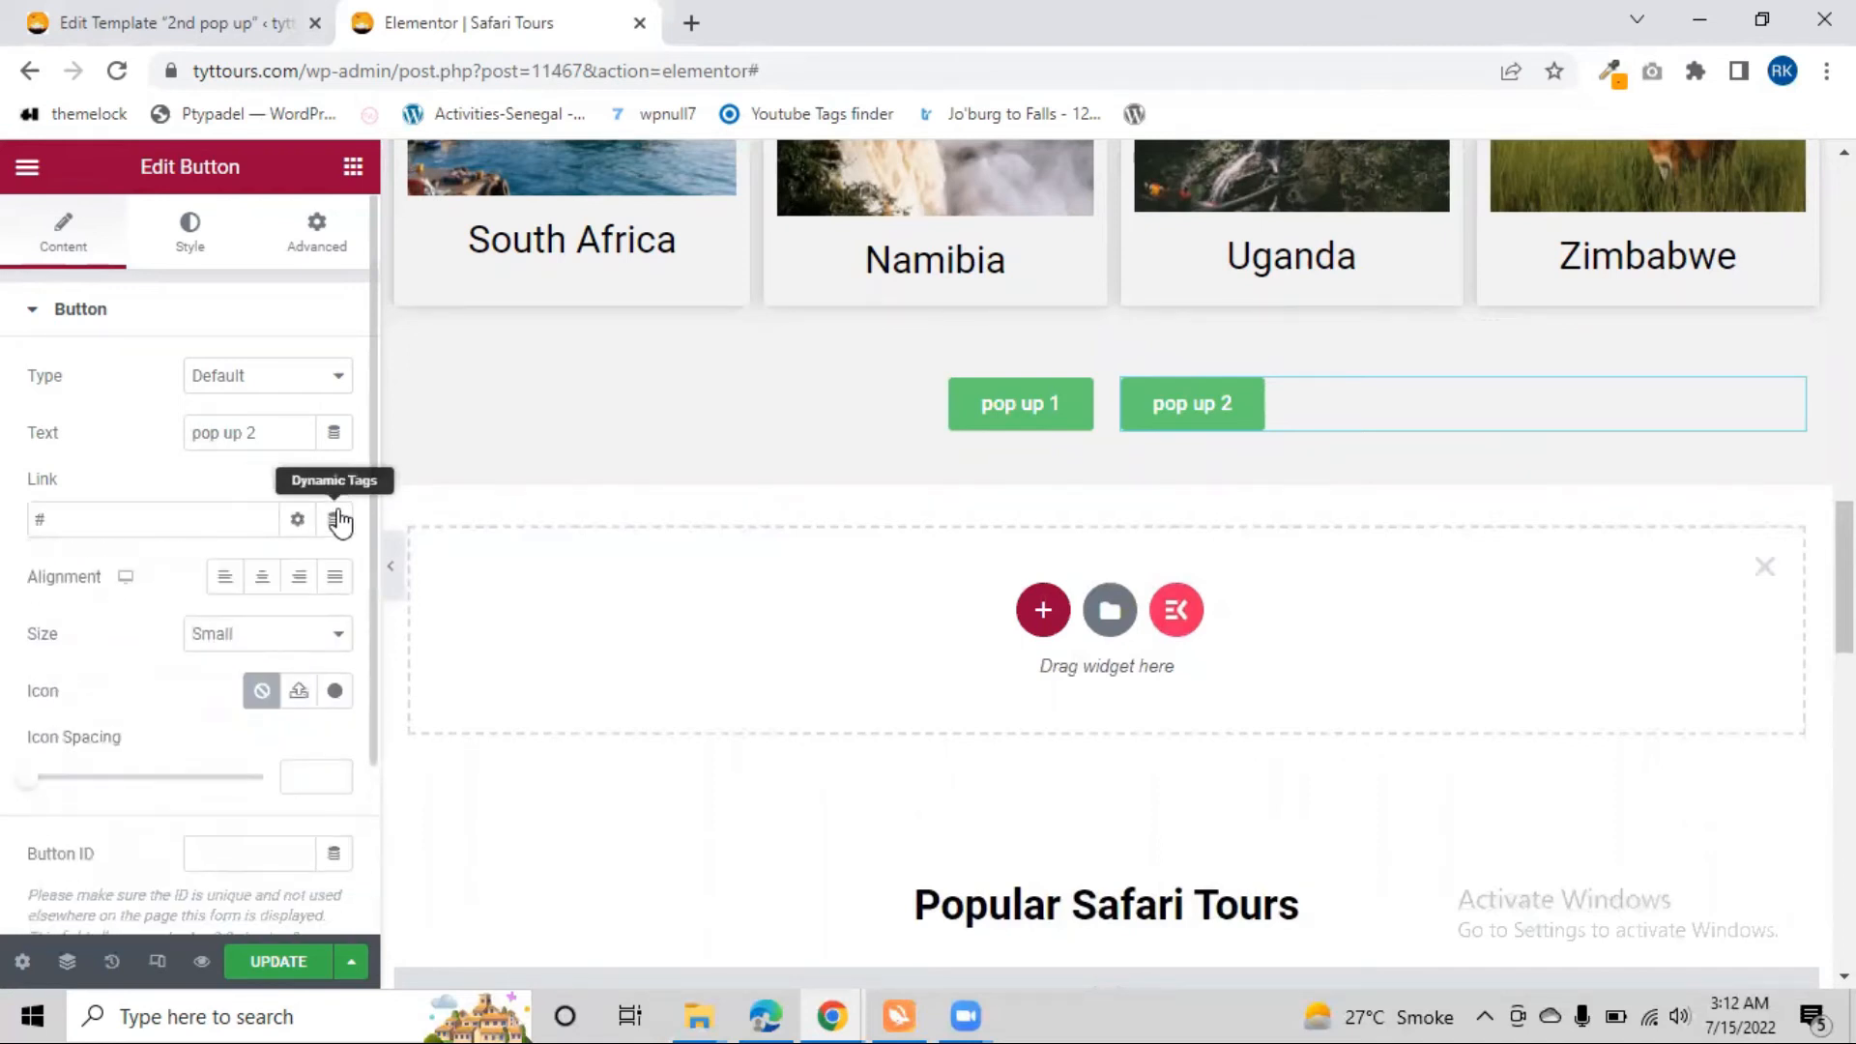
{"action": "left_click", "coordinate": [333, 519]}
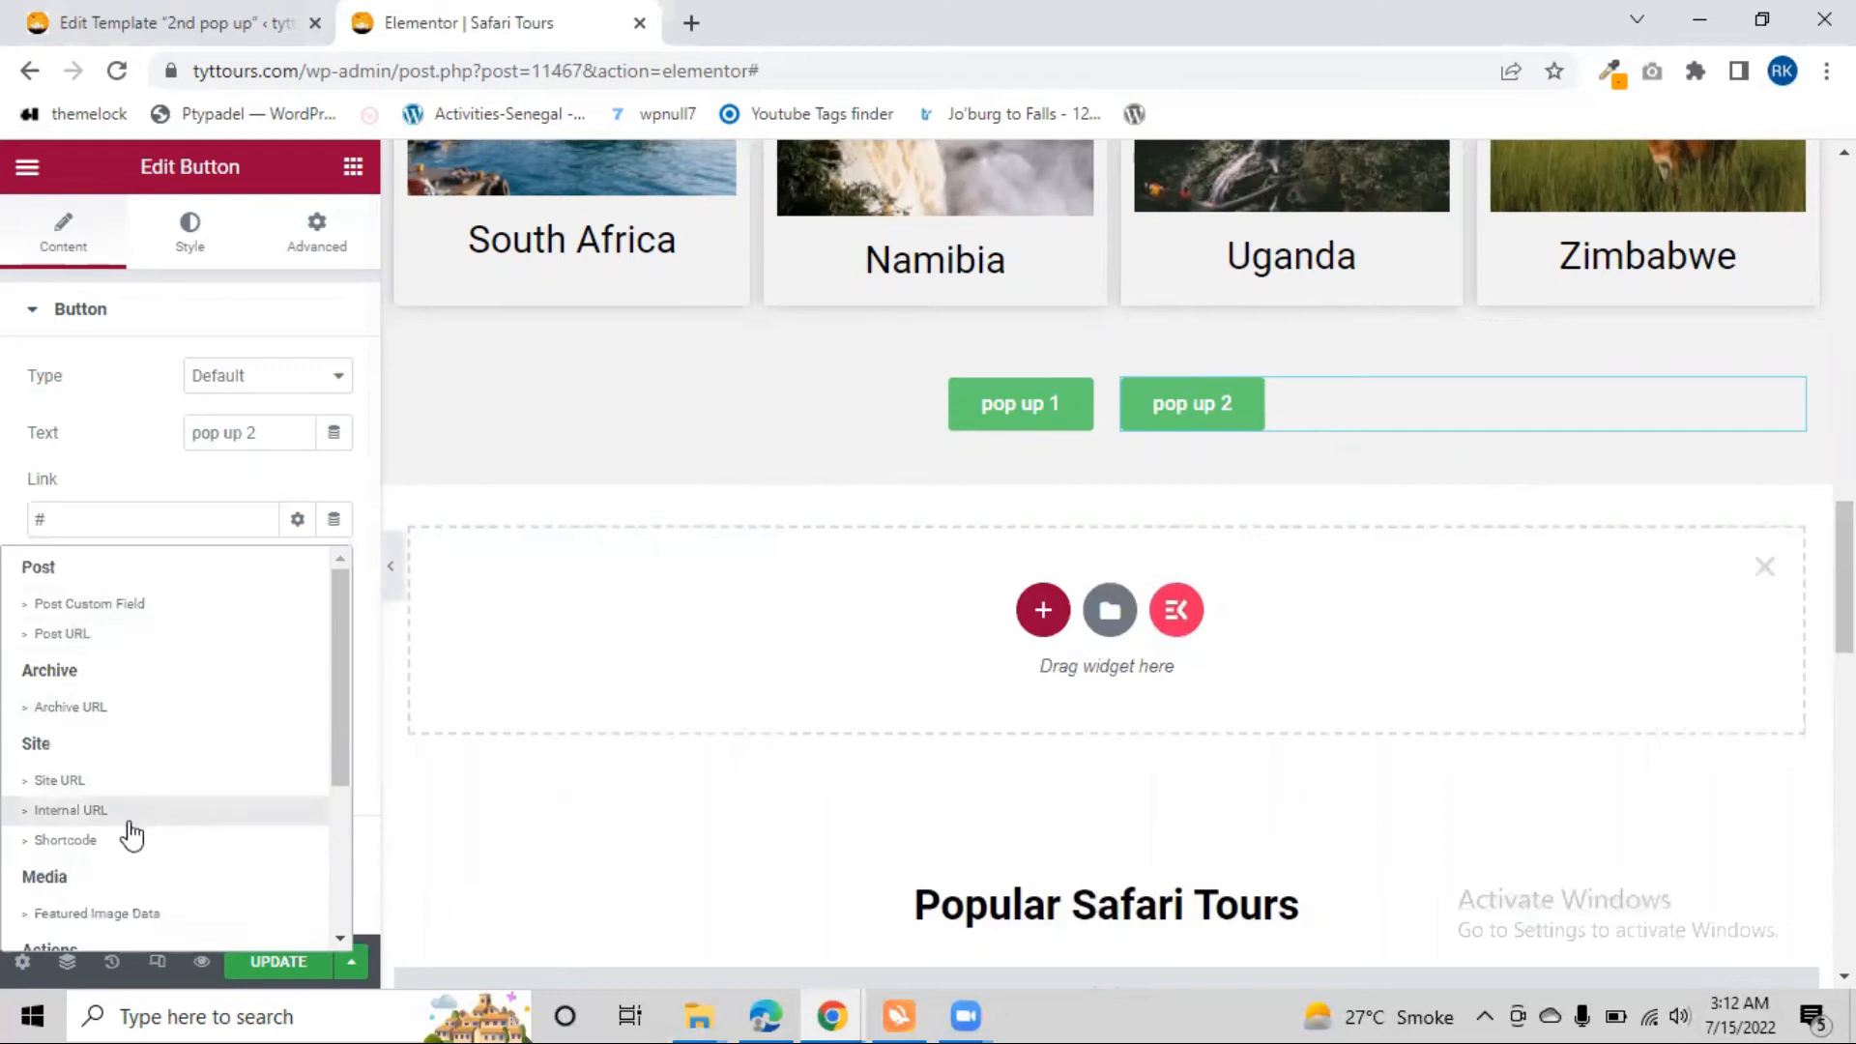
{"action": "scroll", "coordinate": [126, 850], "scroll_direction": "down", "scroll_amount": 2}
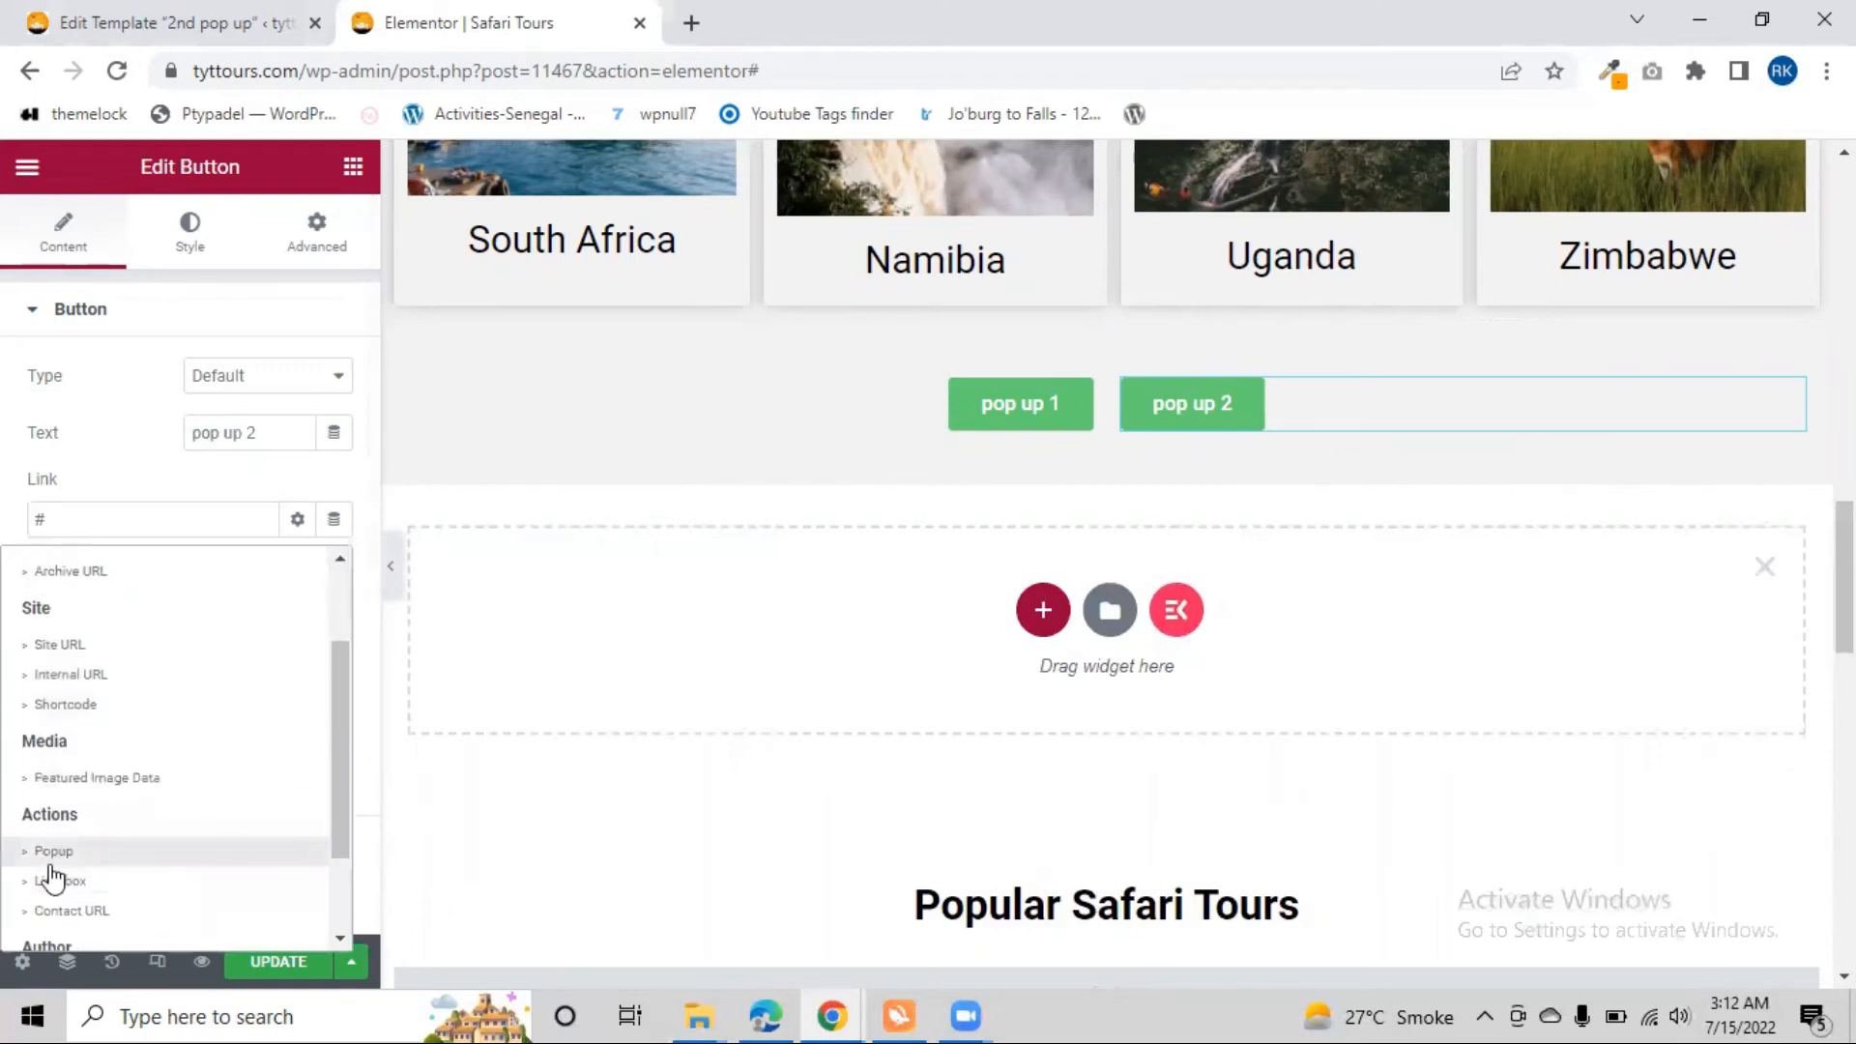
{"action": "left_click", "coordinate": [79, 849]}
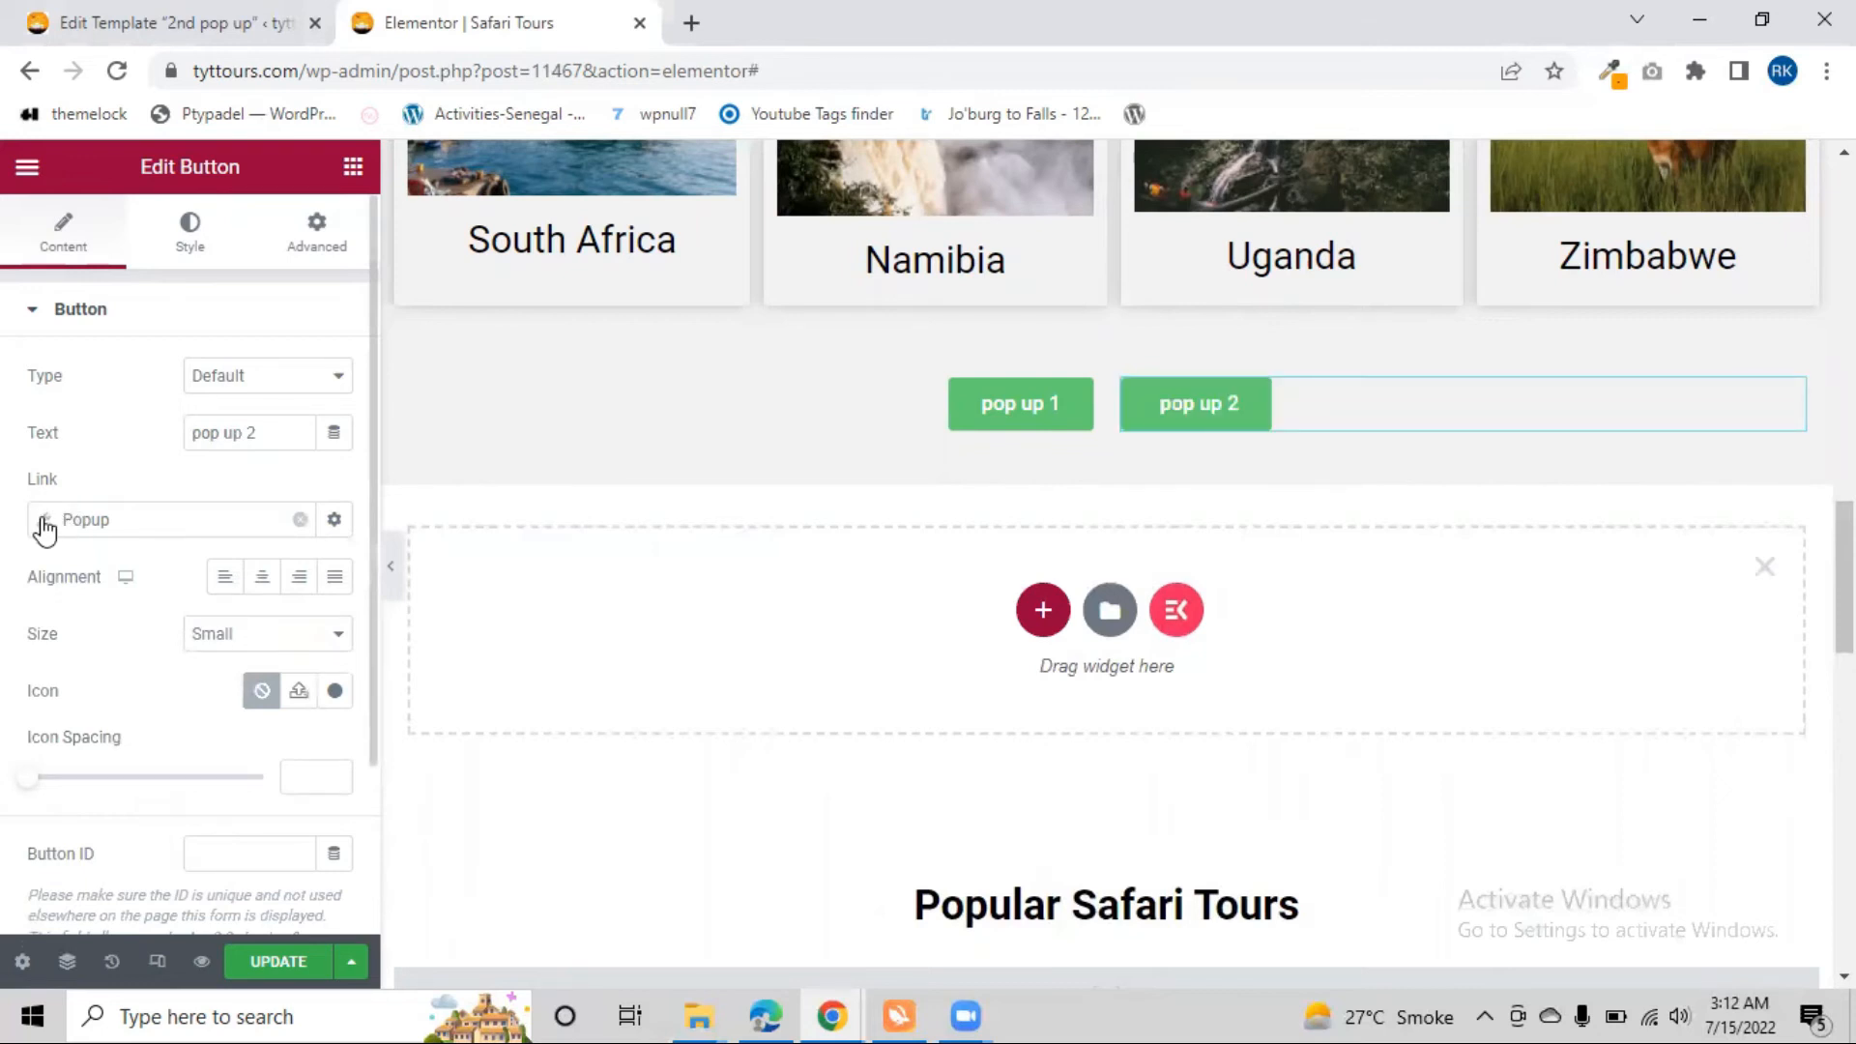
Open the link's Popup settings, keep Open Popup as the action and open the popup search
{"action": "left_click", "coordinate": [109, 527]}
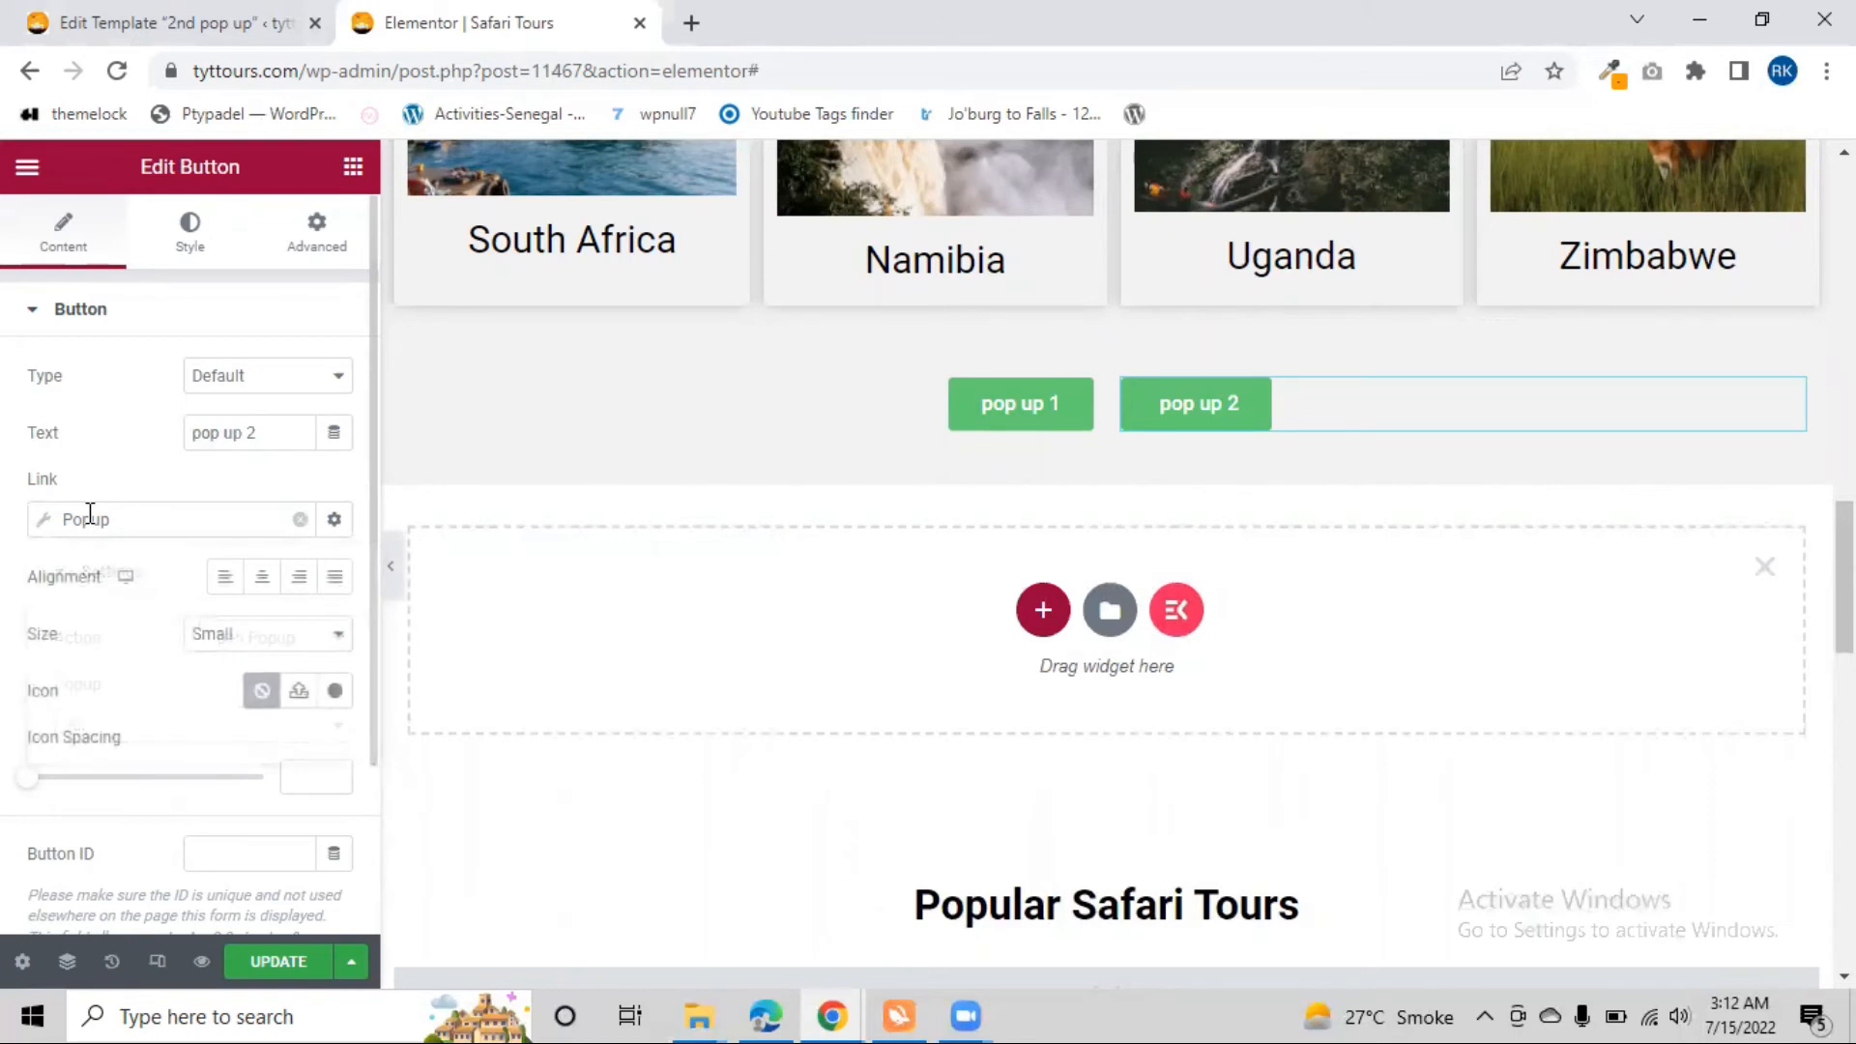
{"action": "left_click", "coordinate": [294, 639]}
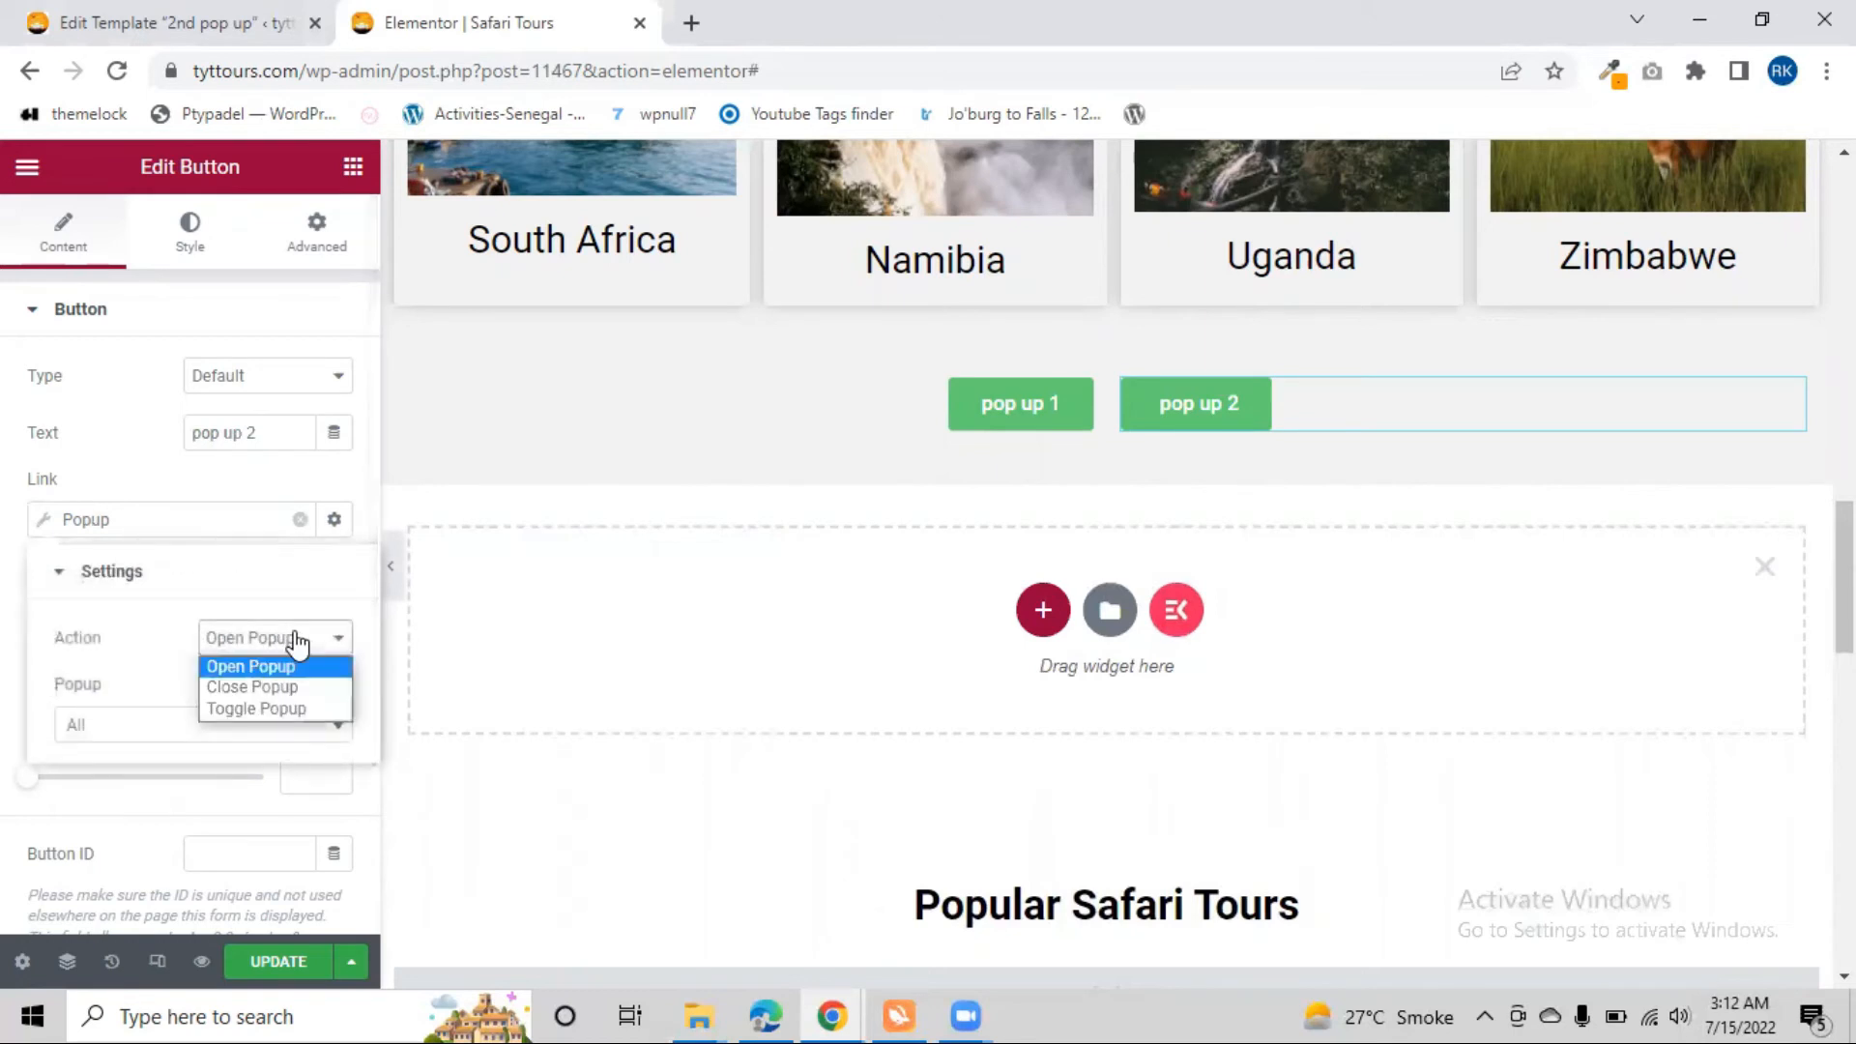
{"action": "left_click", "coordinate": [295, 639]}
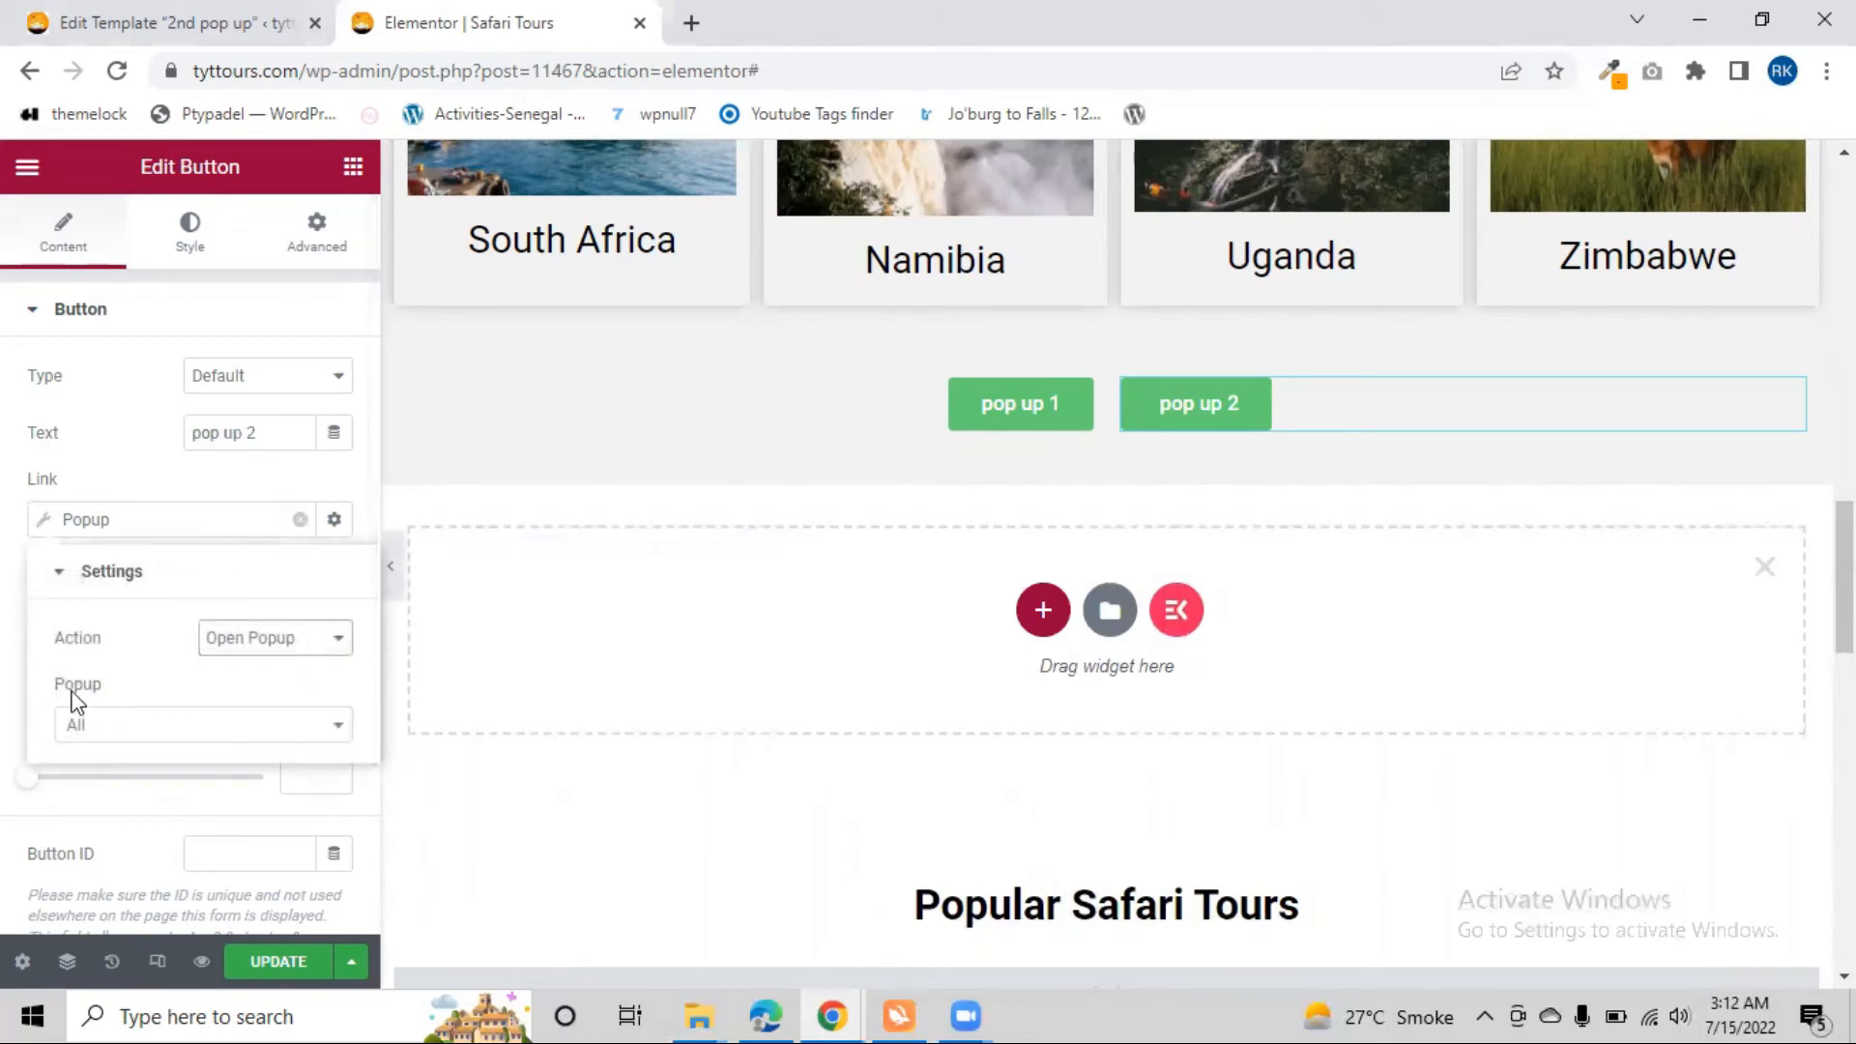
{"action": "left_click", "coordinate": [161, 738]}
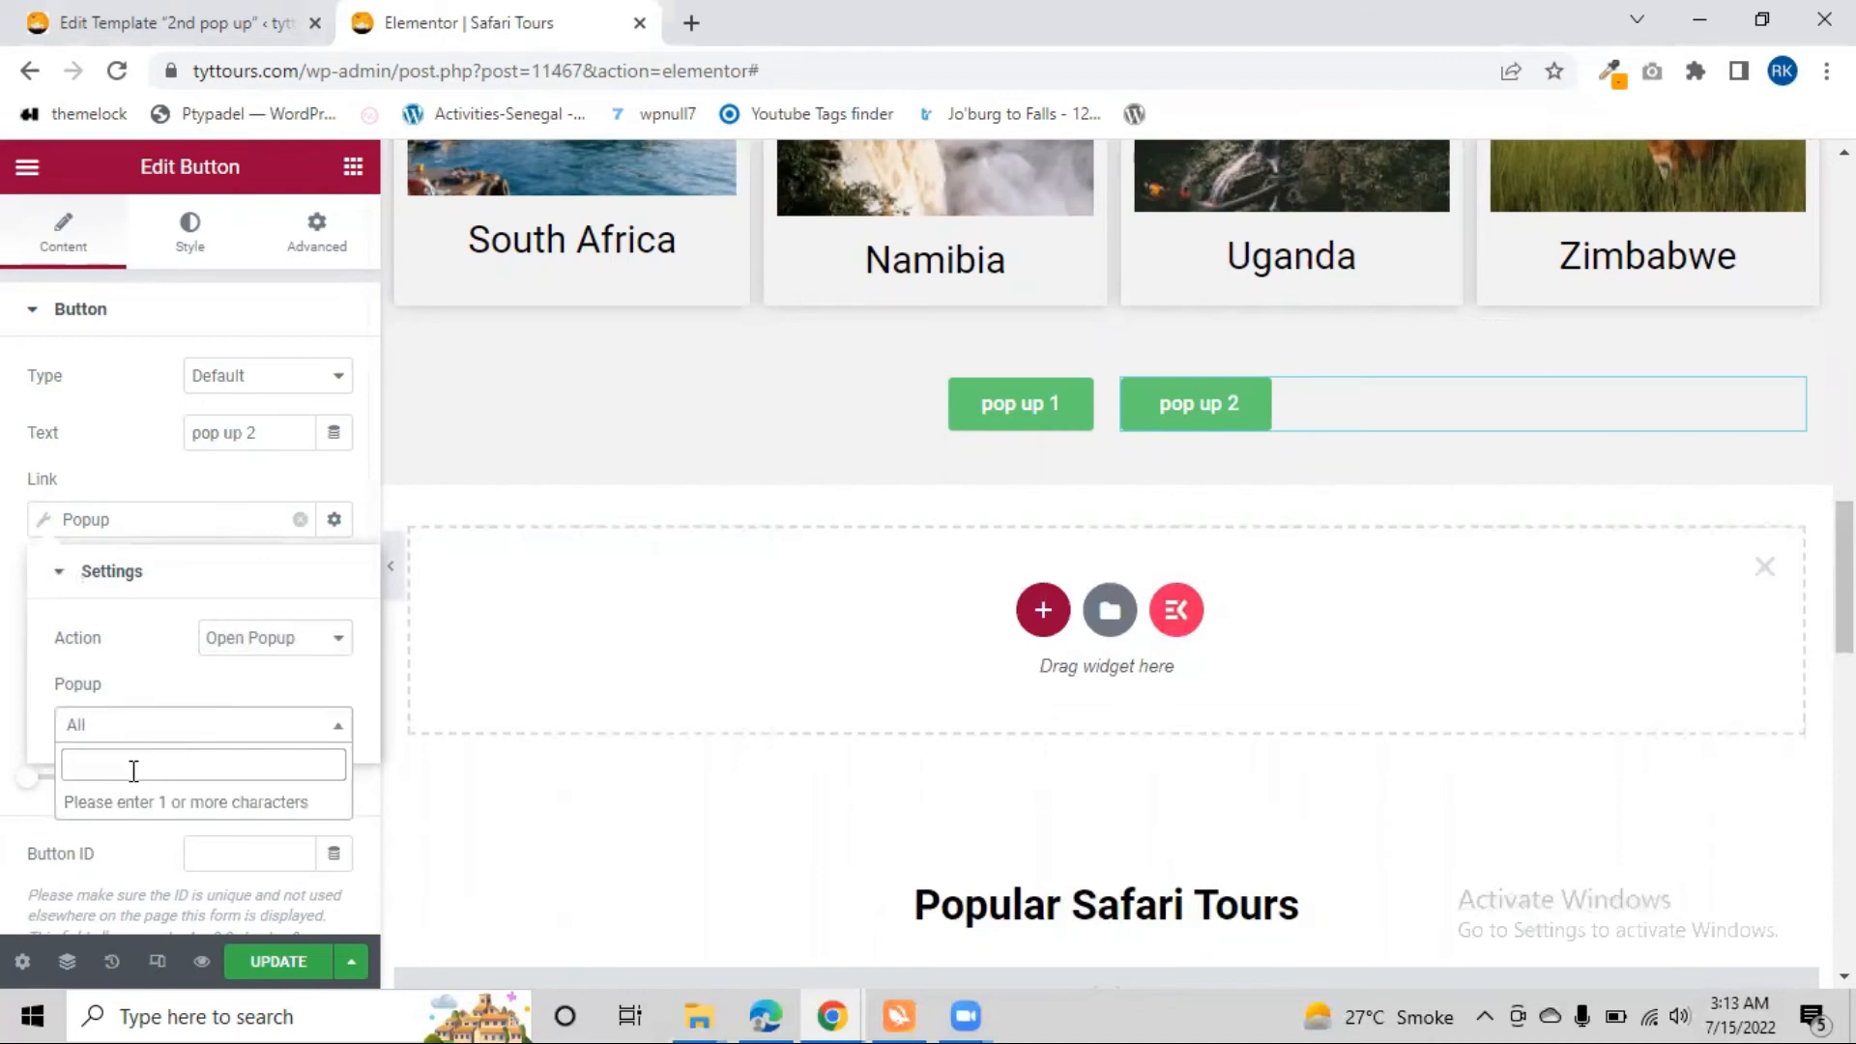
Look up the popup template's title in the Edit Template browser tab, copy its first word and return to the Safari Tours editor
{"action": "left_click", "coordinate": [84, 20]}
{"action": "scroll", "coordinate": [381, 745], "scroll_direction": "down", "scroll_amount": 6}
{"action": "scroll", "coordinate": [367, 618], "scroll_direction": "up", "scroll_amount": 3}
{"action": "scroll", "coordinate": [349, 481], "scroll_direction": "up", "scroll_amount": 3}
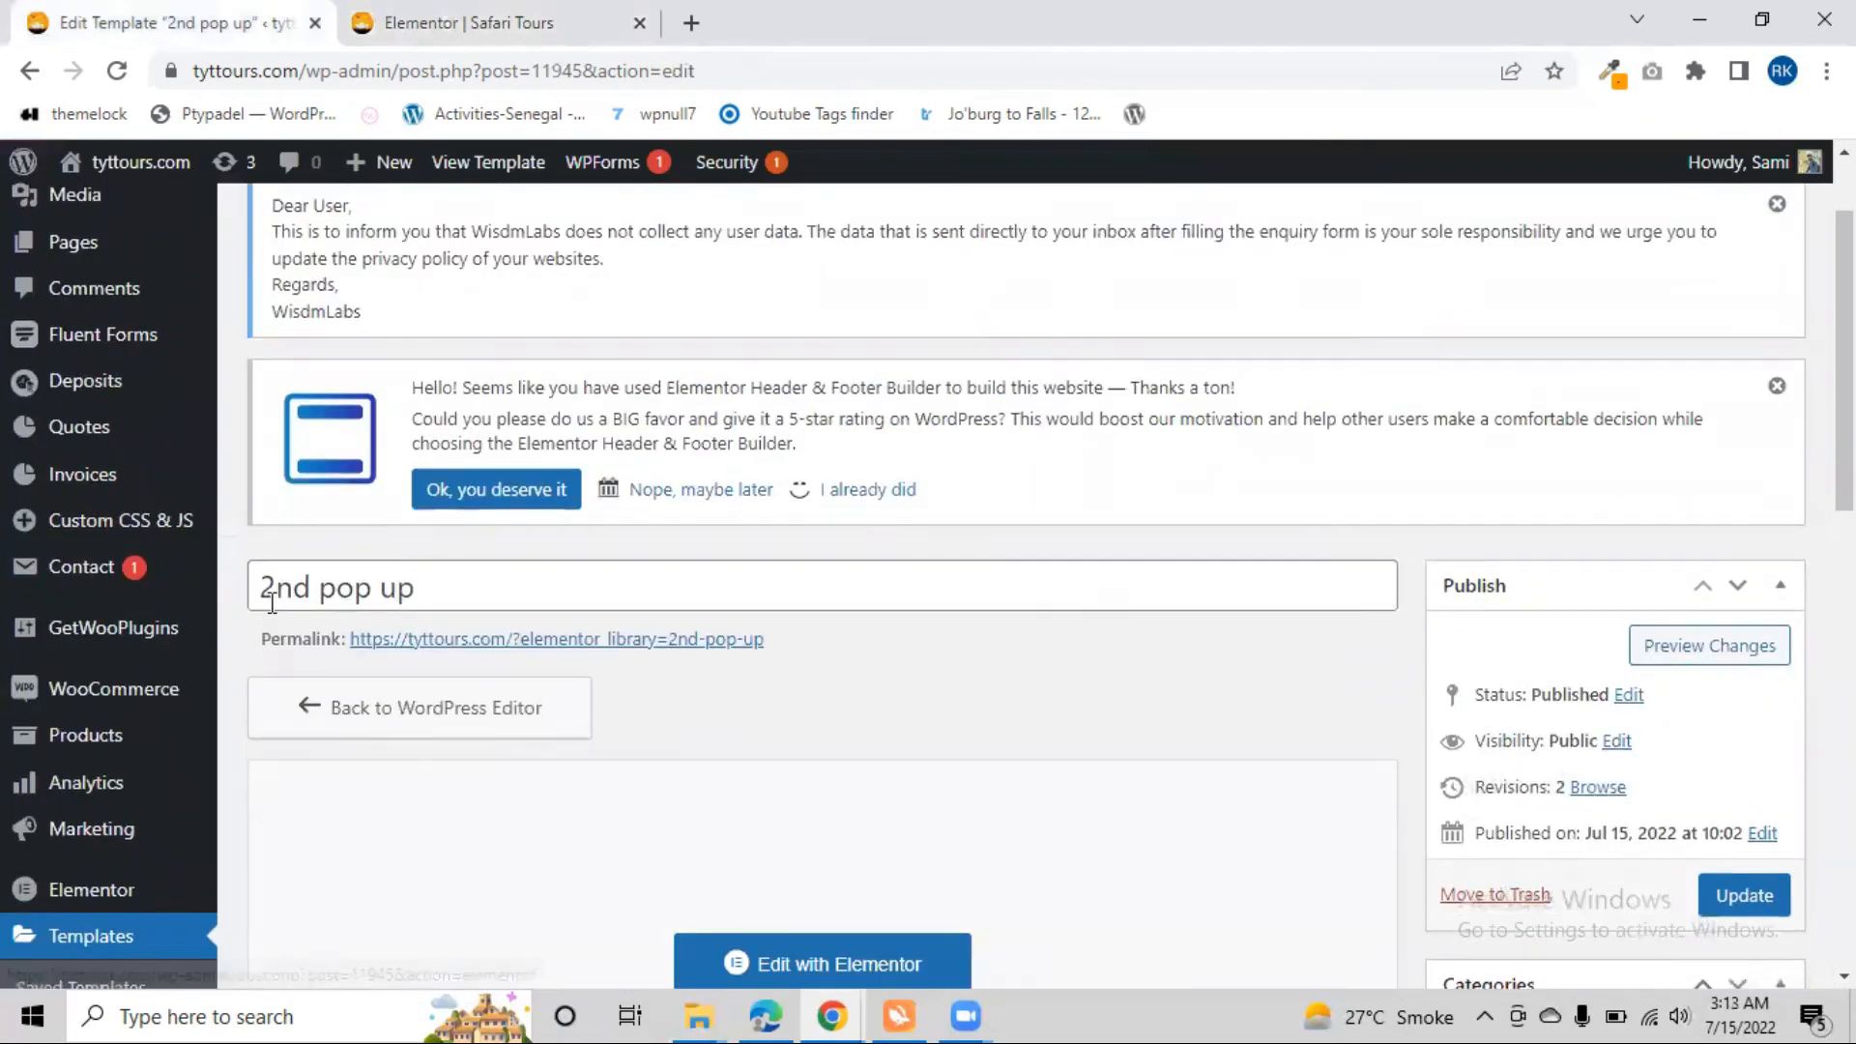
{"action": "double_click", "coordinate": [263, 592]}
{"action": "key", "text": "ctrl+c"}
{"action": "key", "text": "ctrl+Tab"}
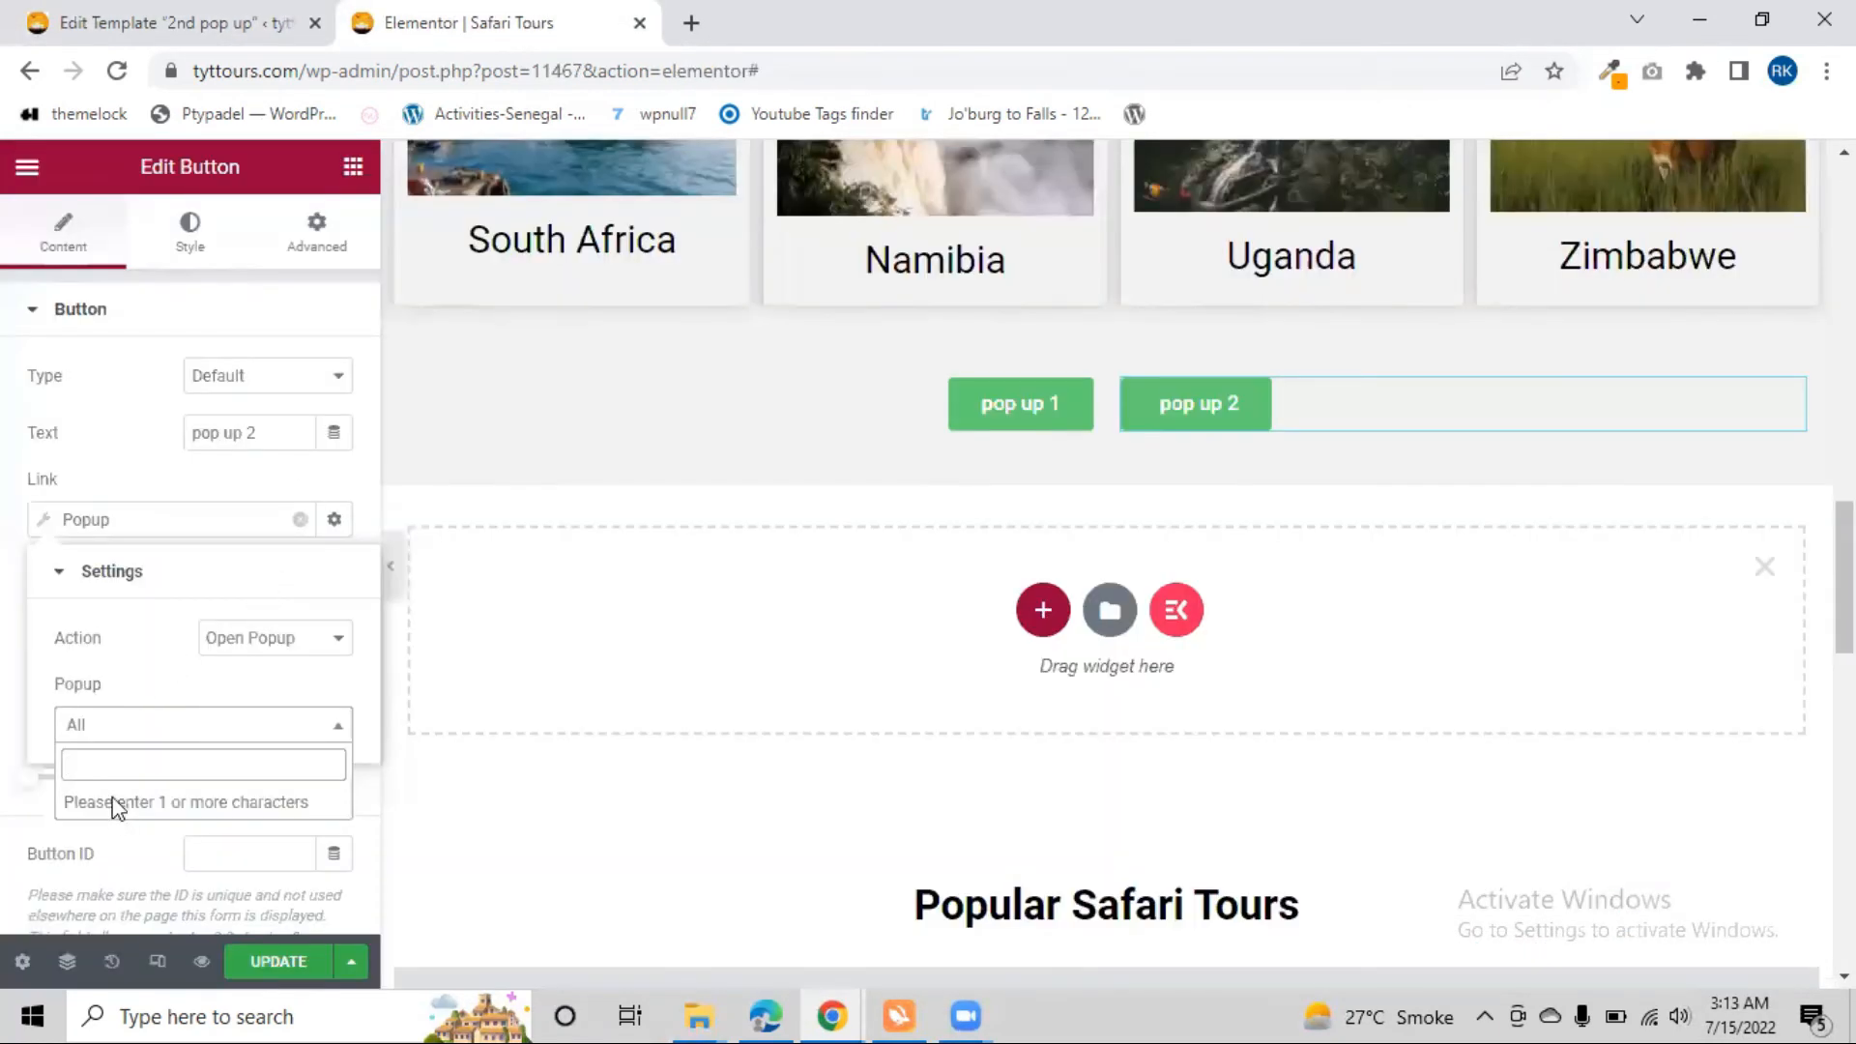
Search for "2n", choose "2nd pop up (Template)" as the popup to open, and update the page
{"action": "type", "text": "2"}
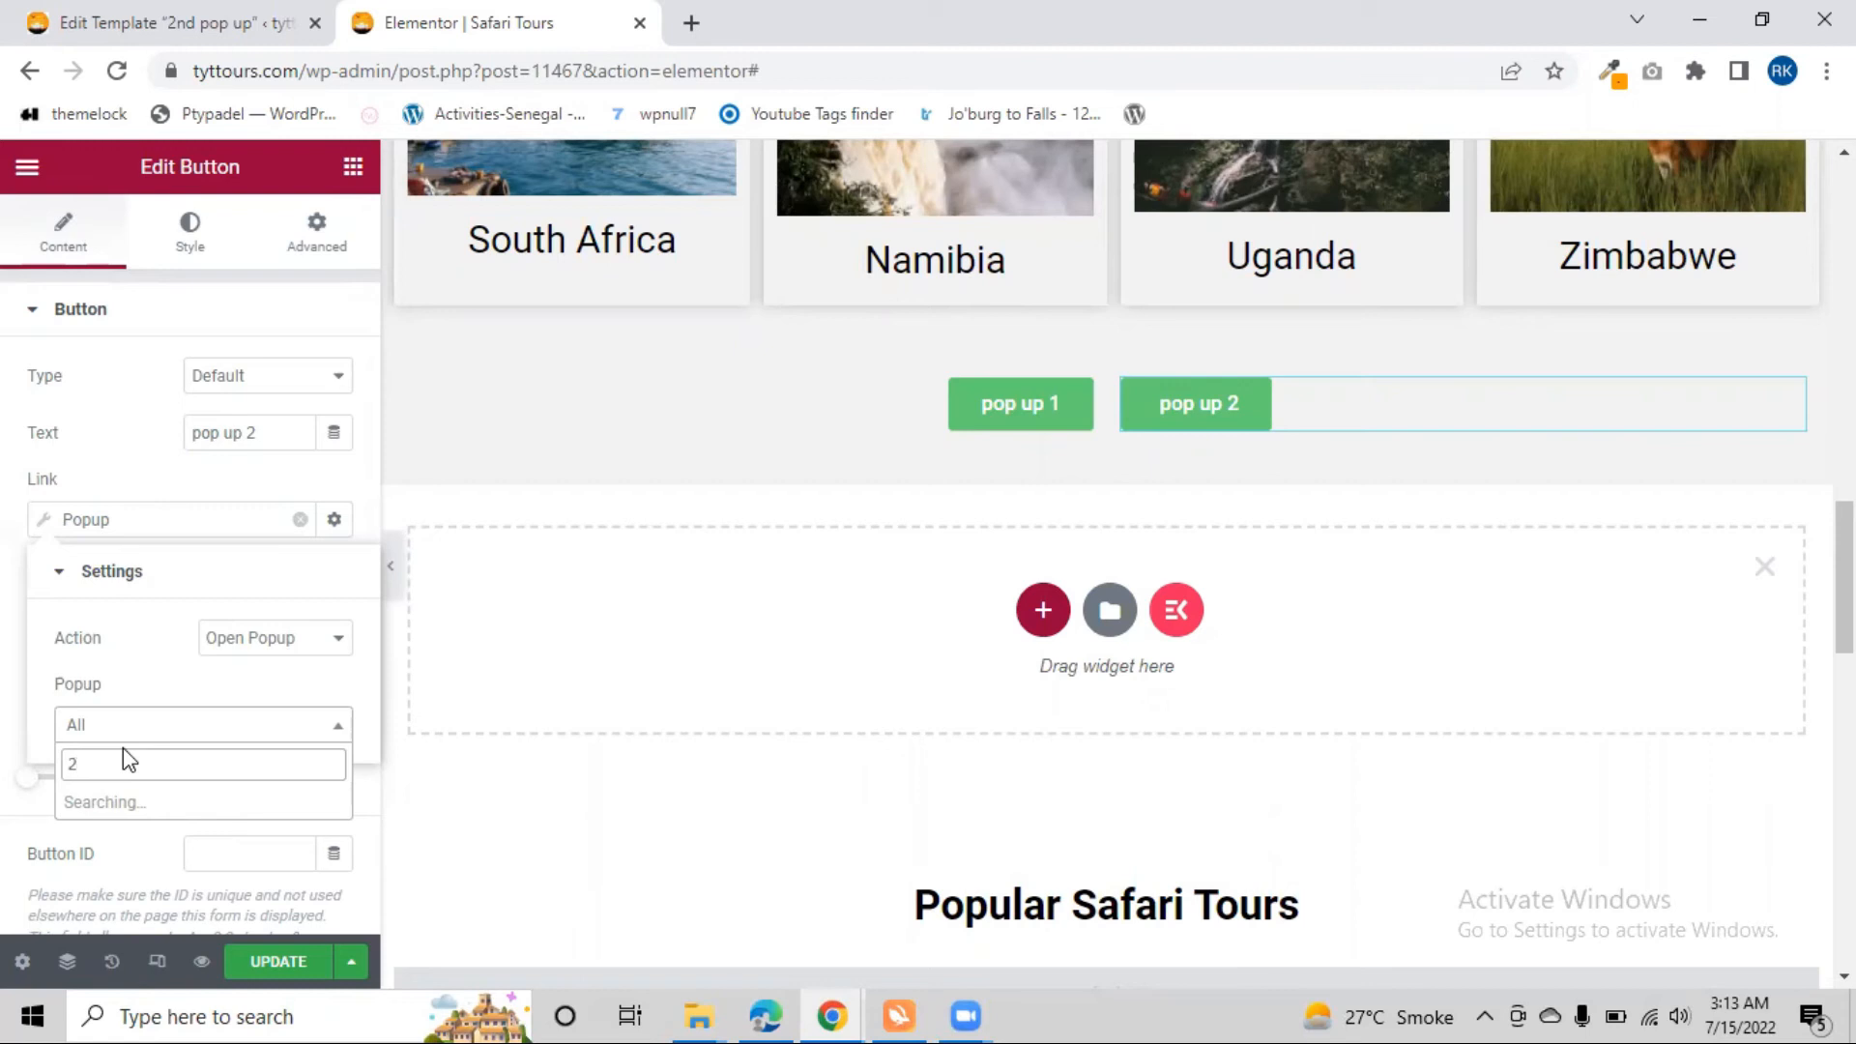
{"action": "type", "text": "n"}
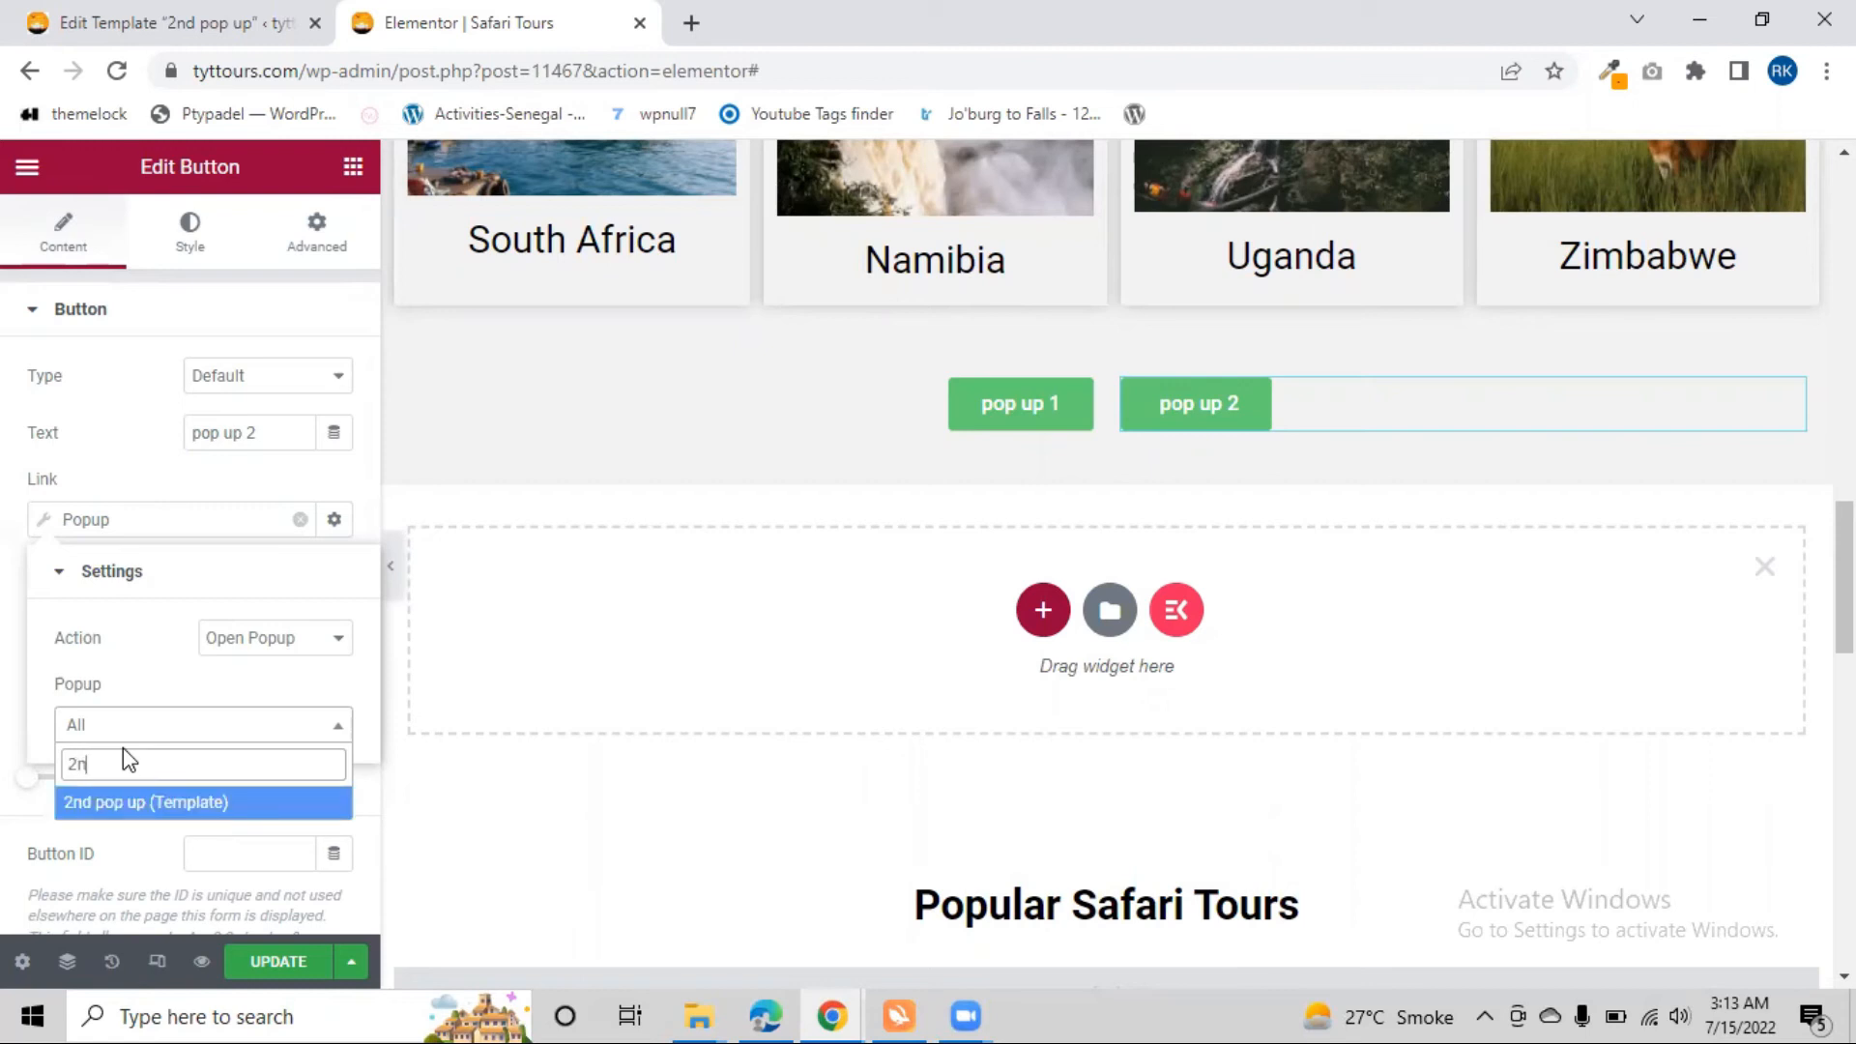
{"action": "left_click", "coordinate": [112, 803]}
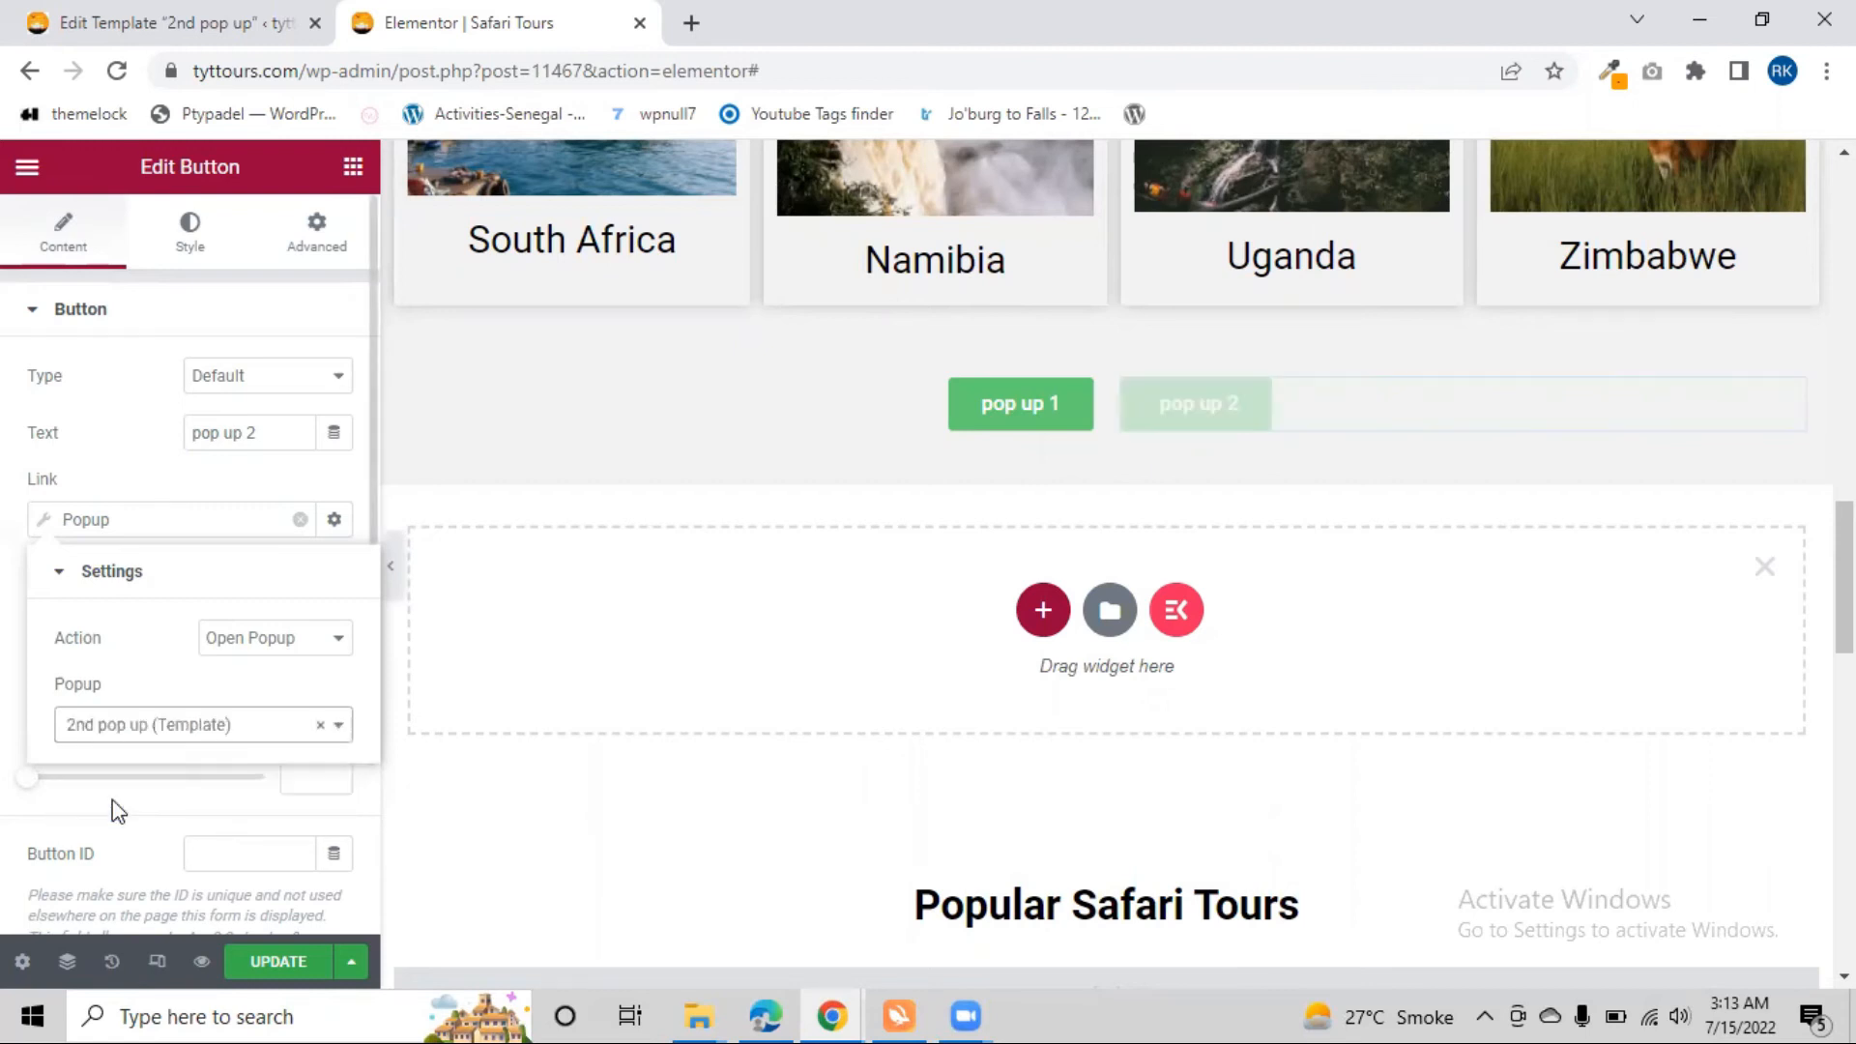
{"action": "left_click", "coordinate": [249, 959]}
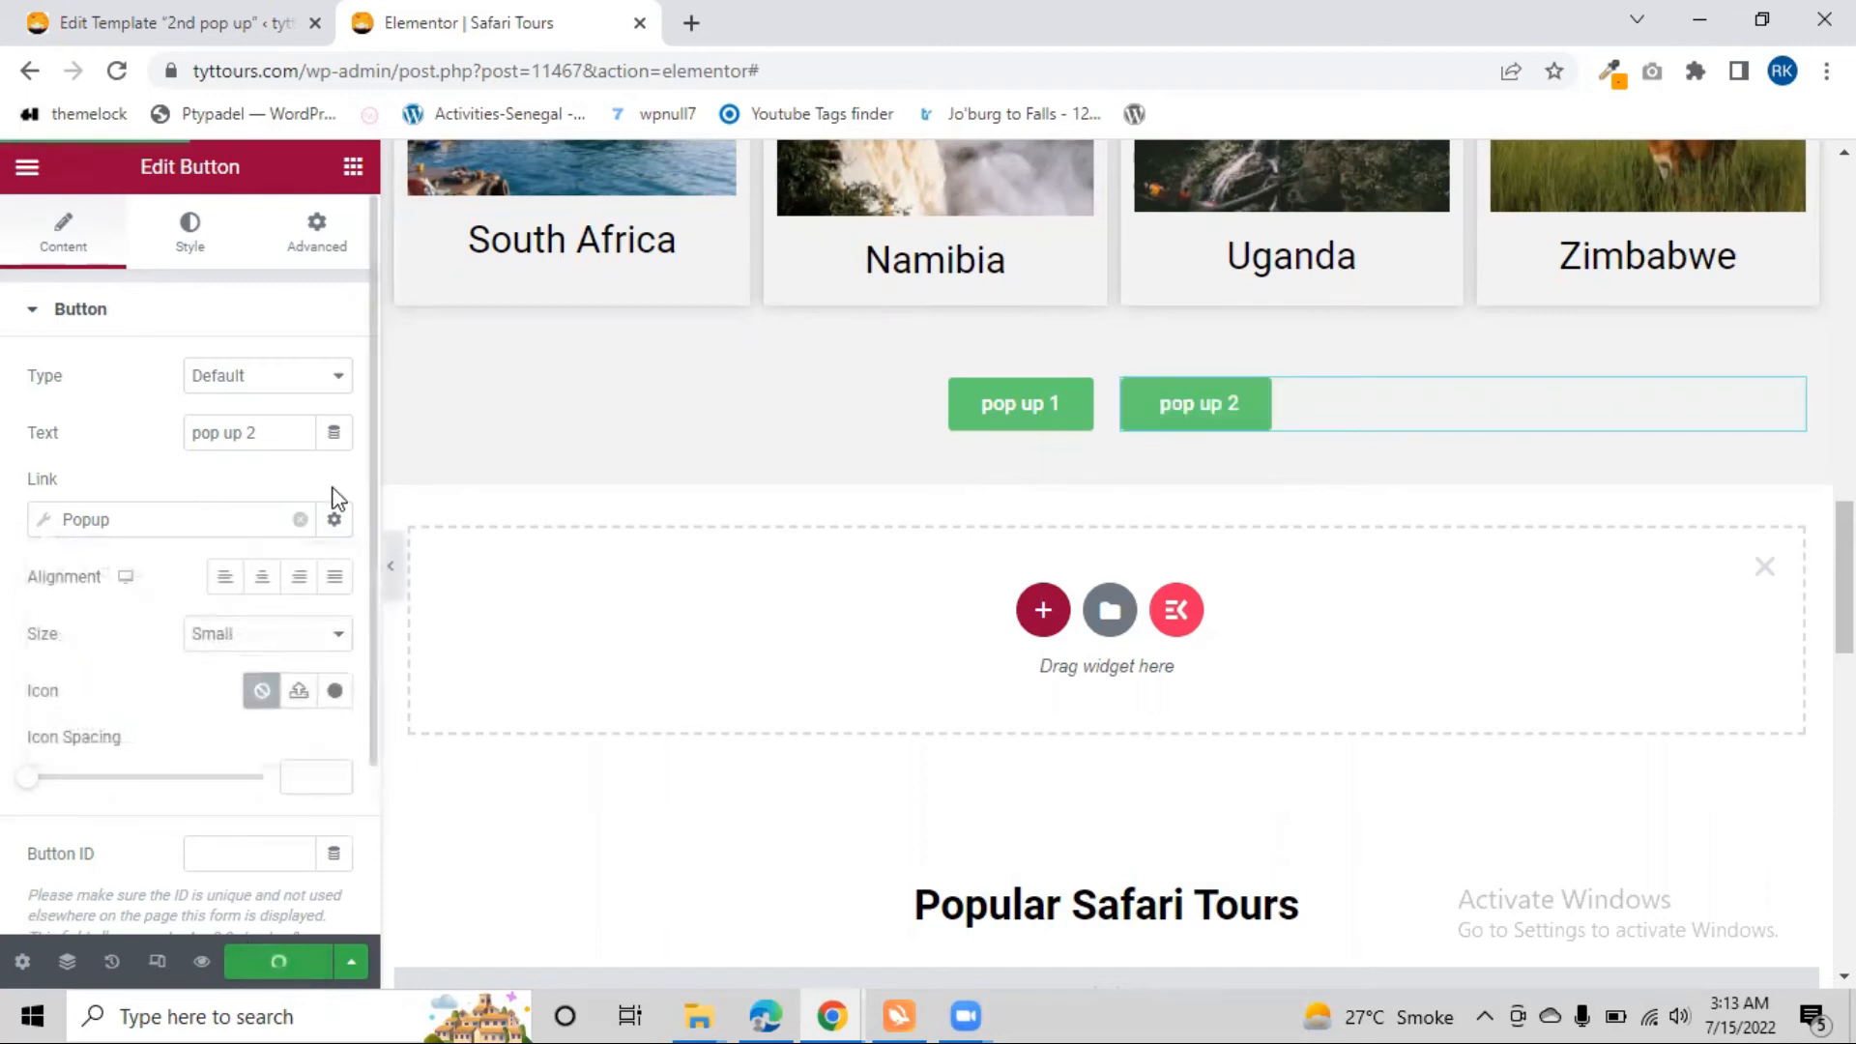
Preview the Safari Tours page in a new browser tab and test the "pop up 1" button below the country cards
{"action": "left_click", "coordinate": [391, 568]}
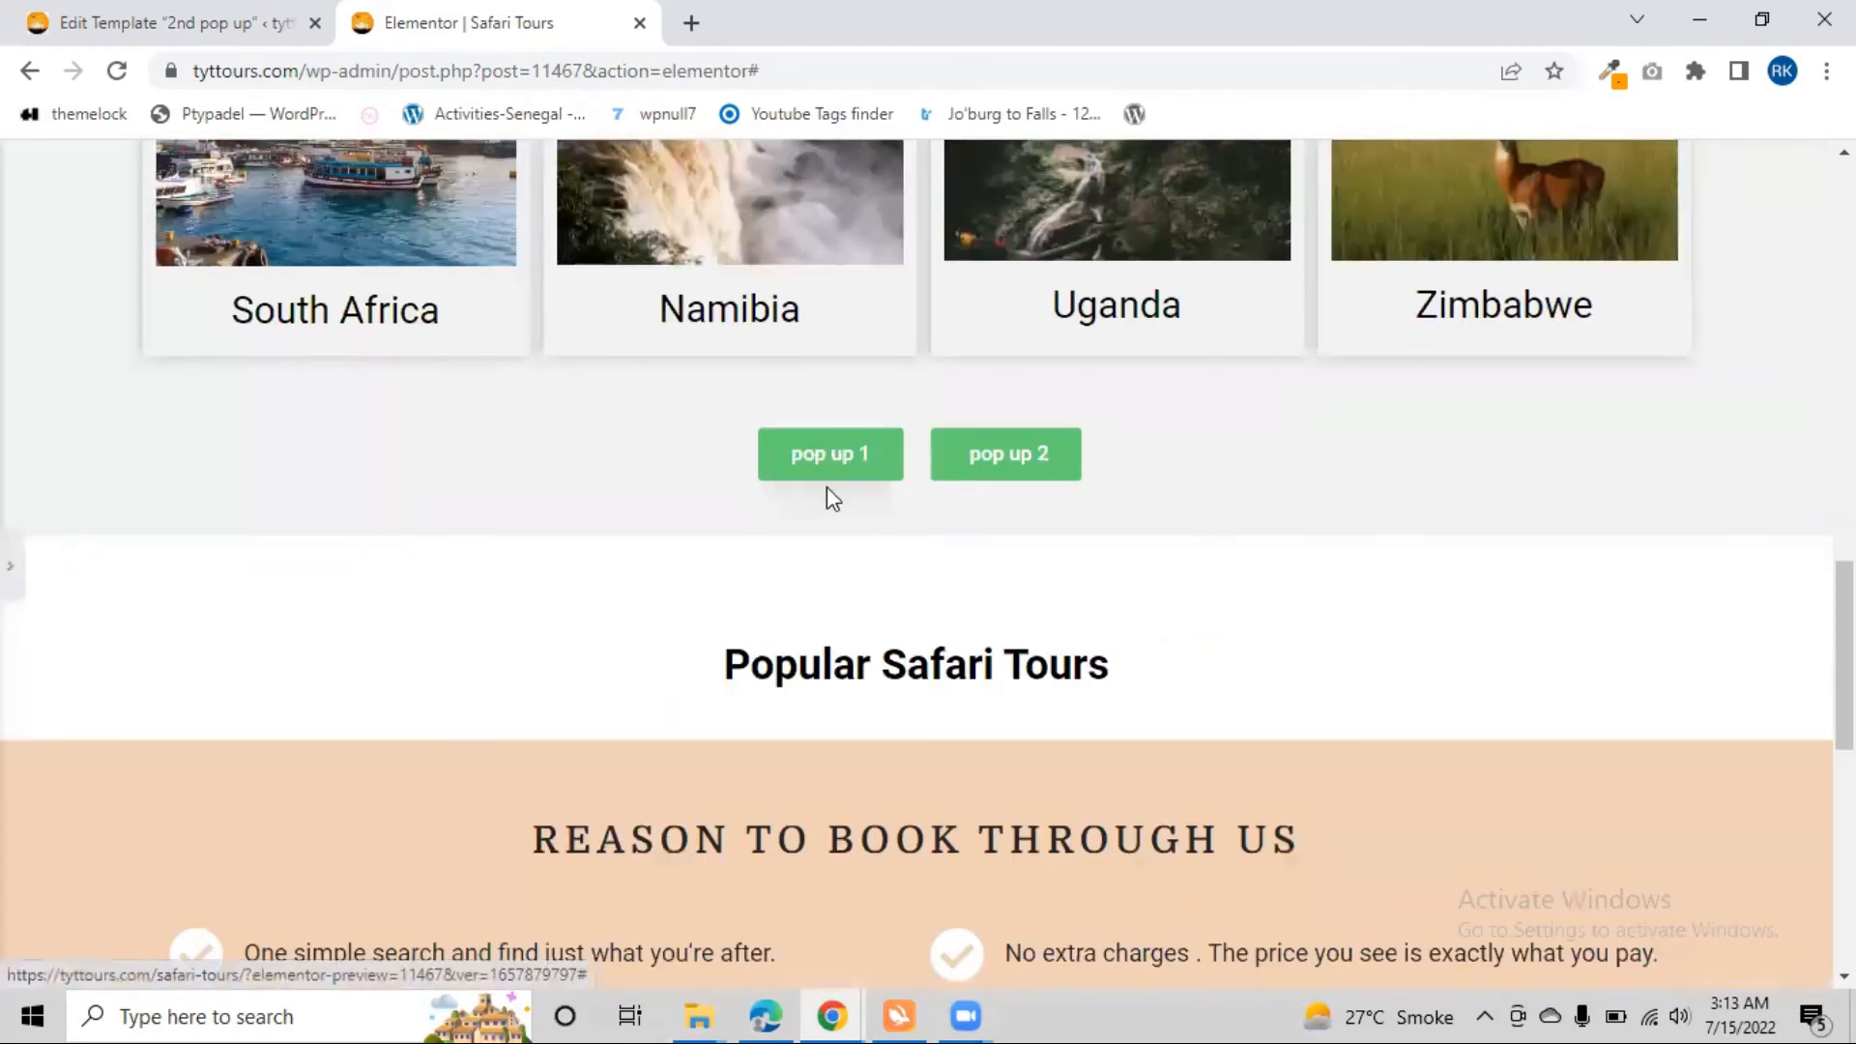
{"action": "left_click", "coordinate": [13, 568]}
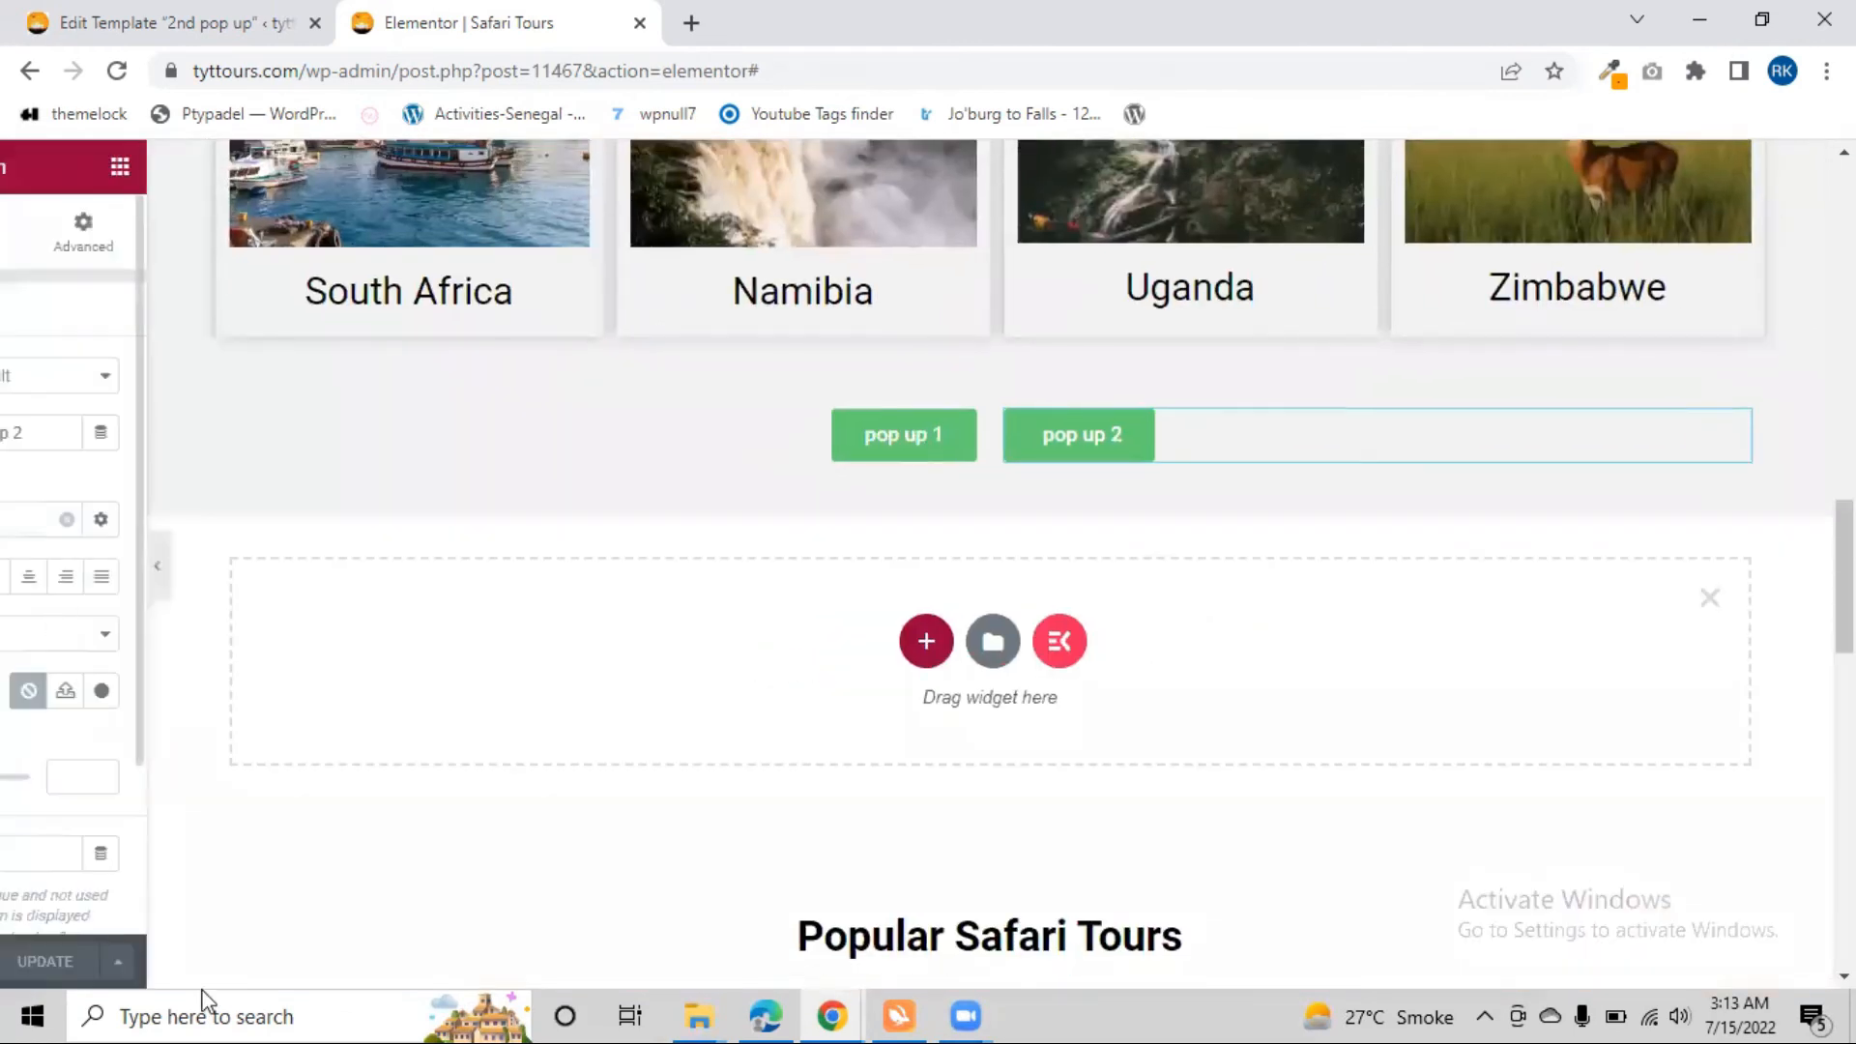
{"action": "left_click", "coordinate": [202, 962]}
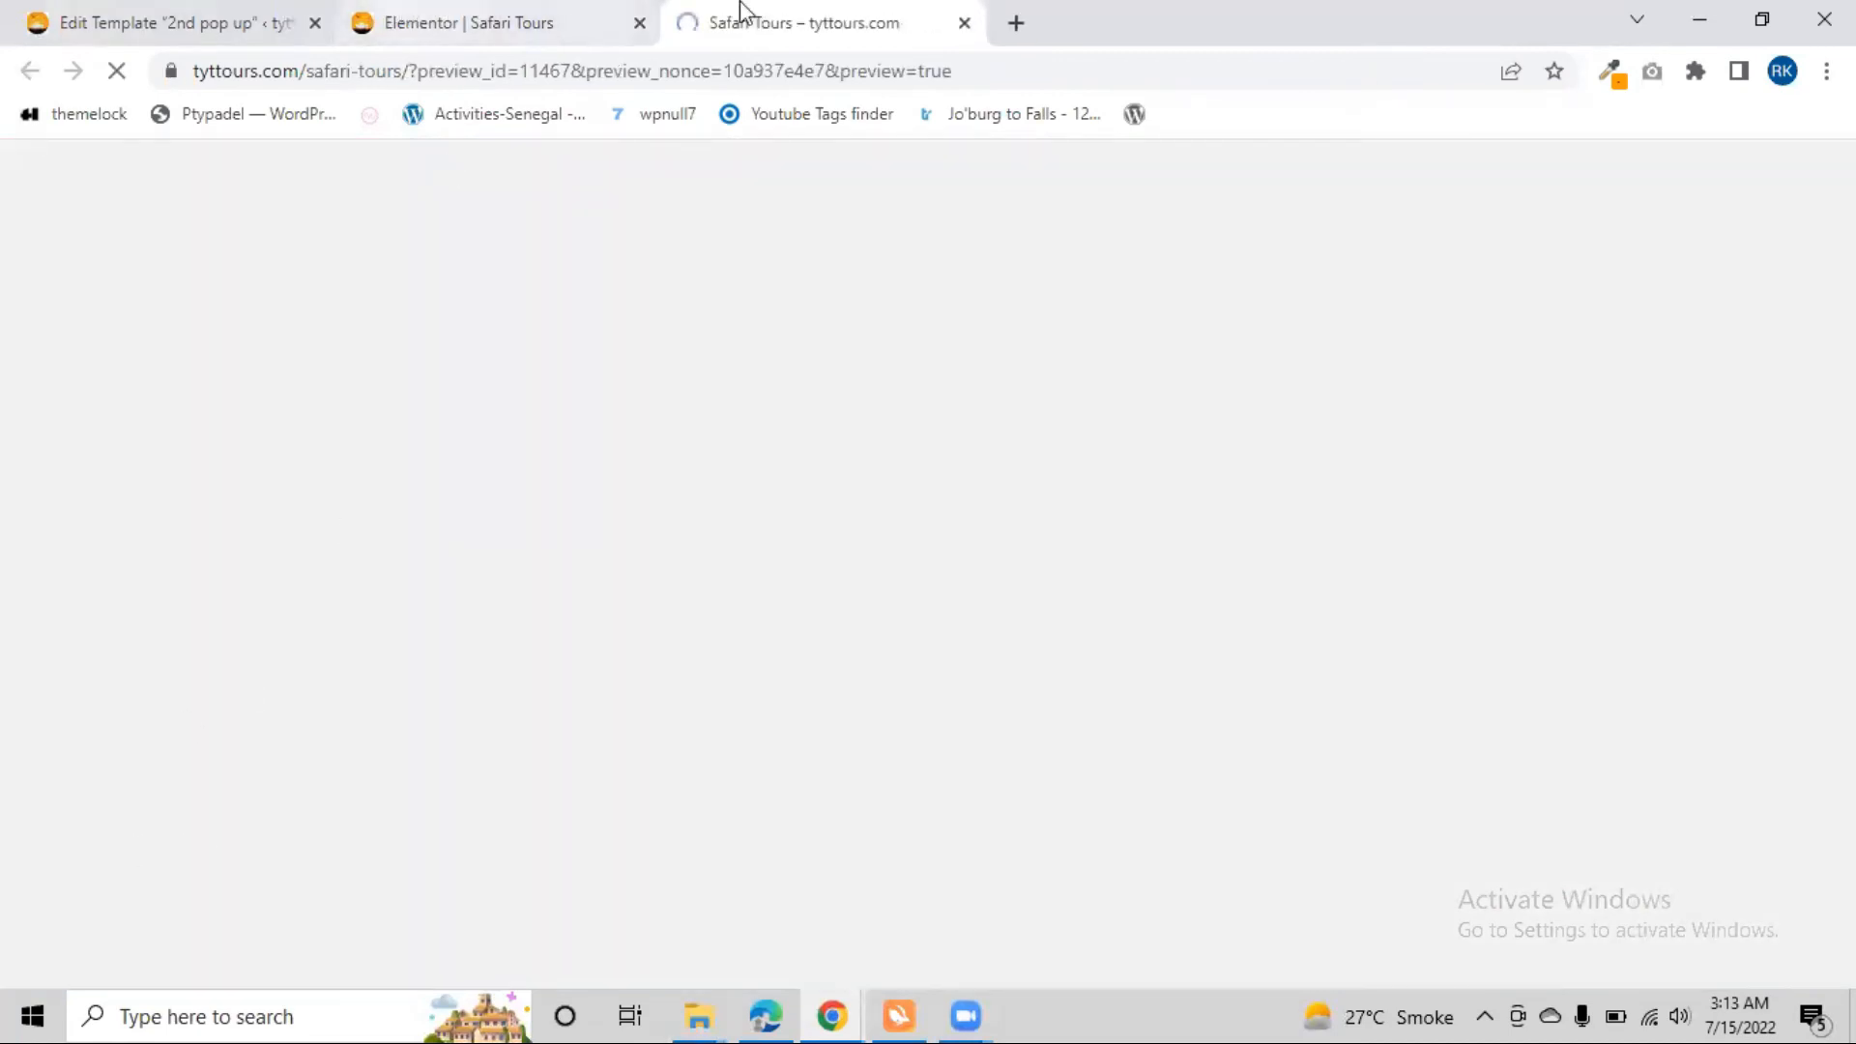
{"action": "scroll", "coordinate": [767, 607], "scroll_direction": "down", "scroll_amount": 15}
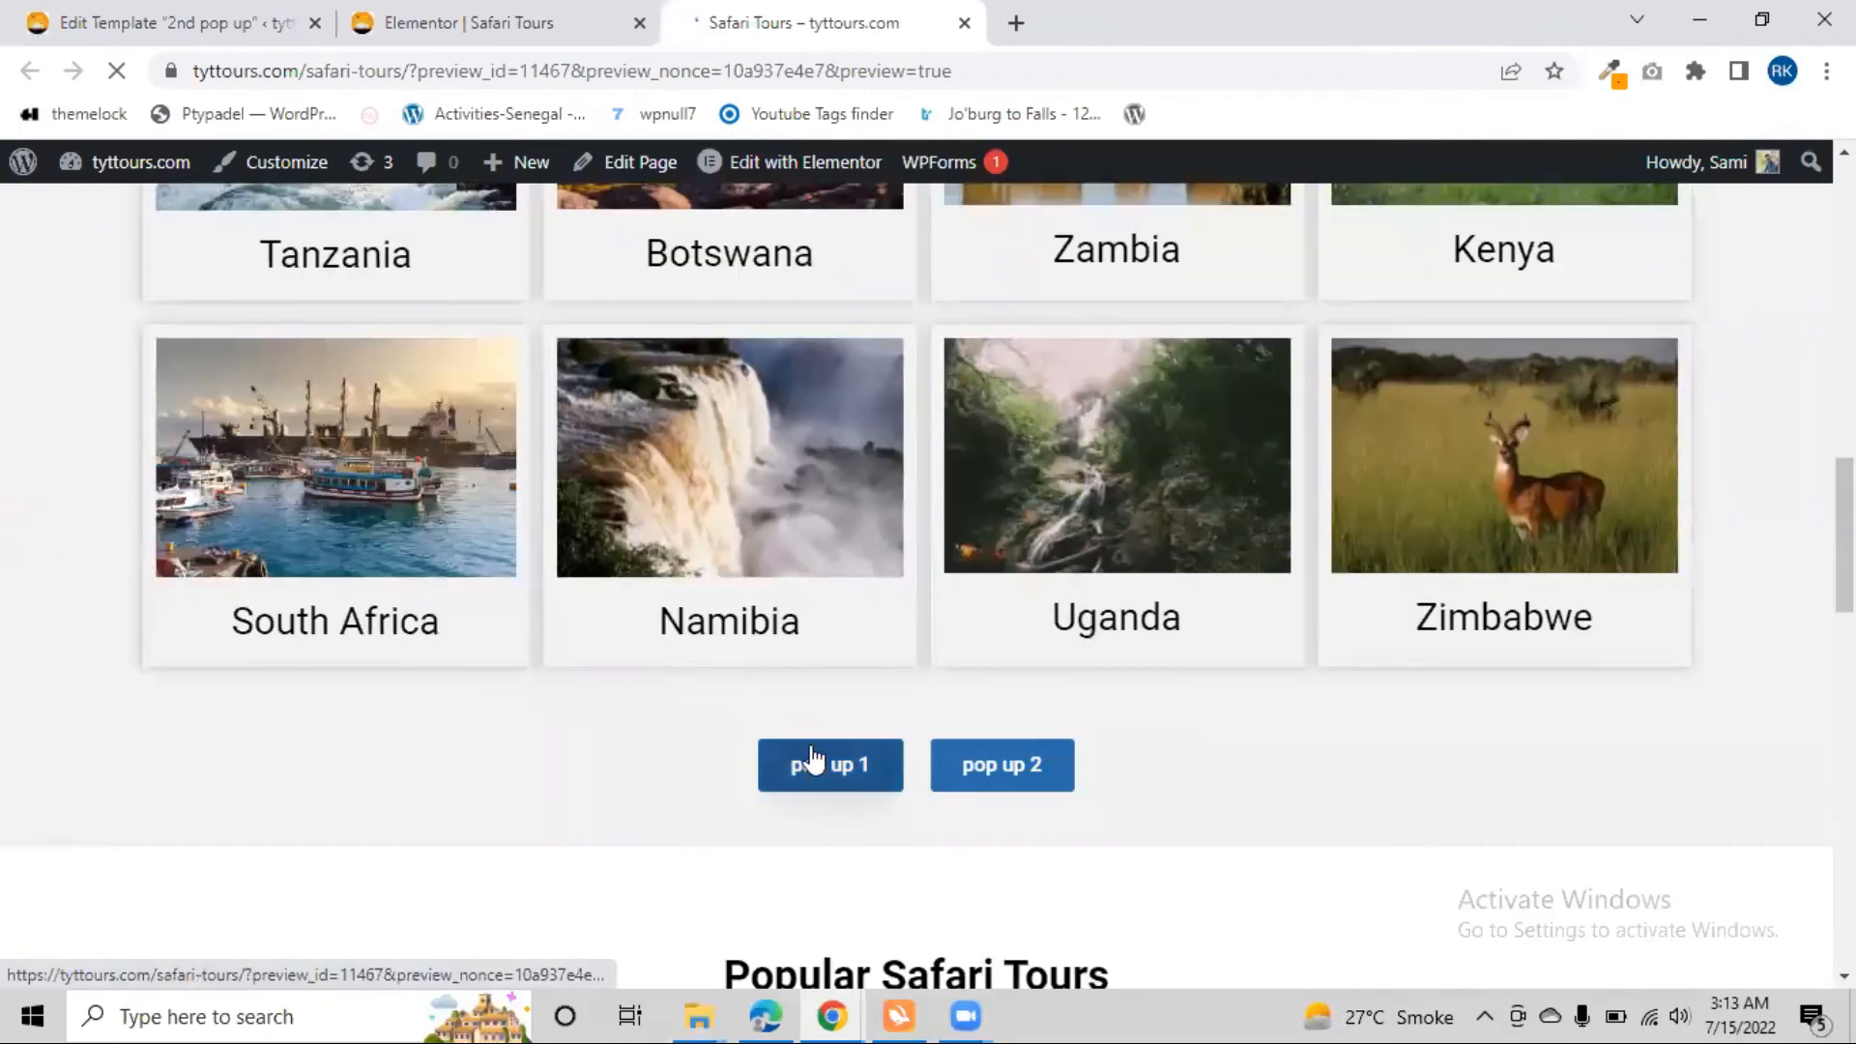
{"action": "left_click", "coordinate": [812, 759]}
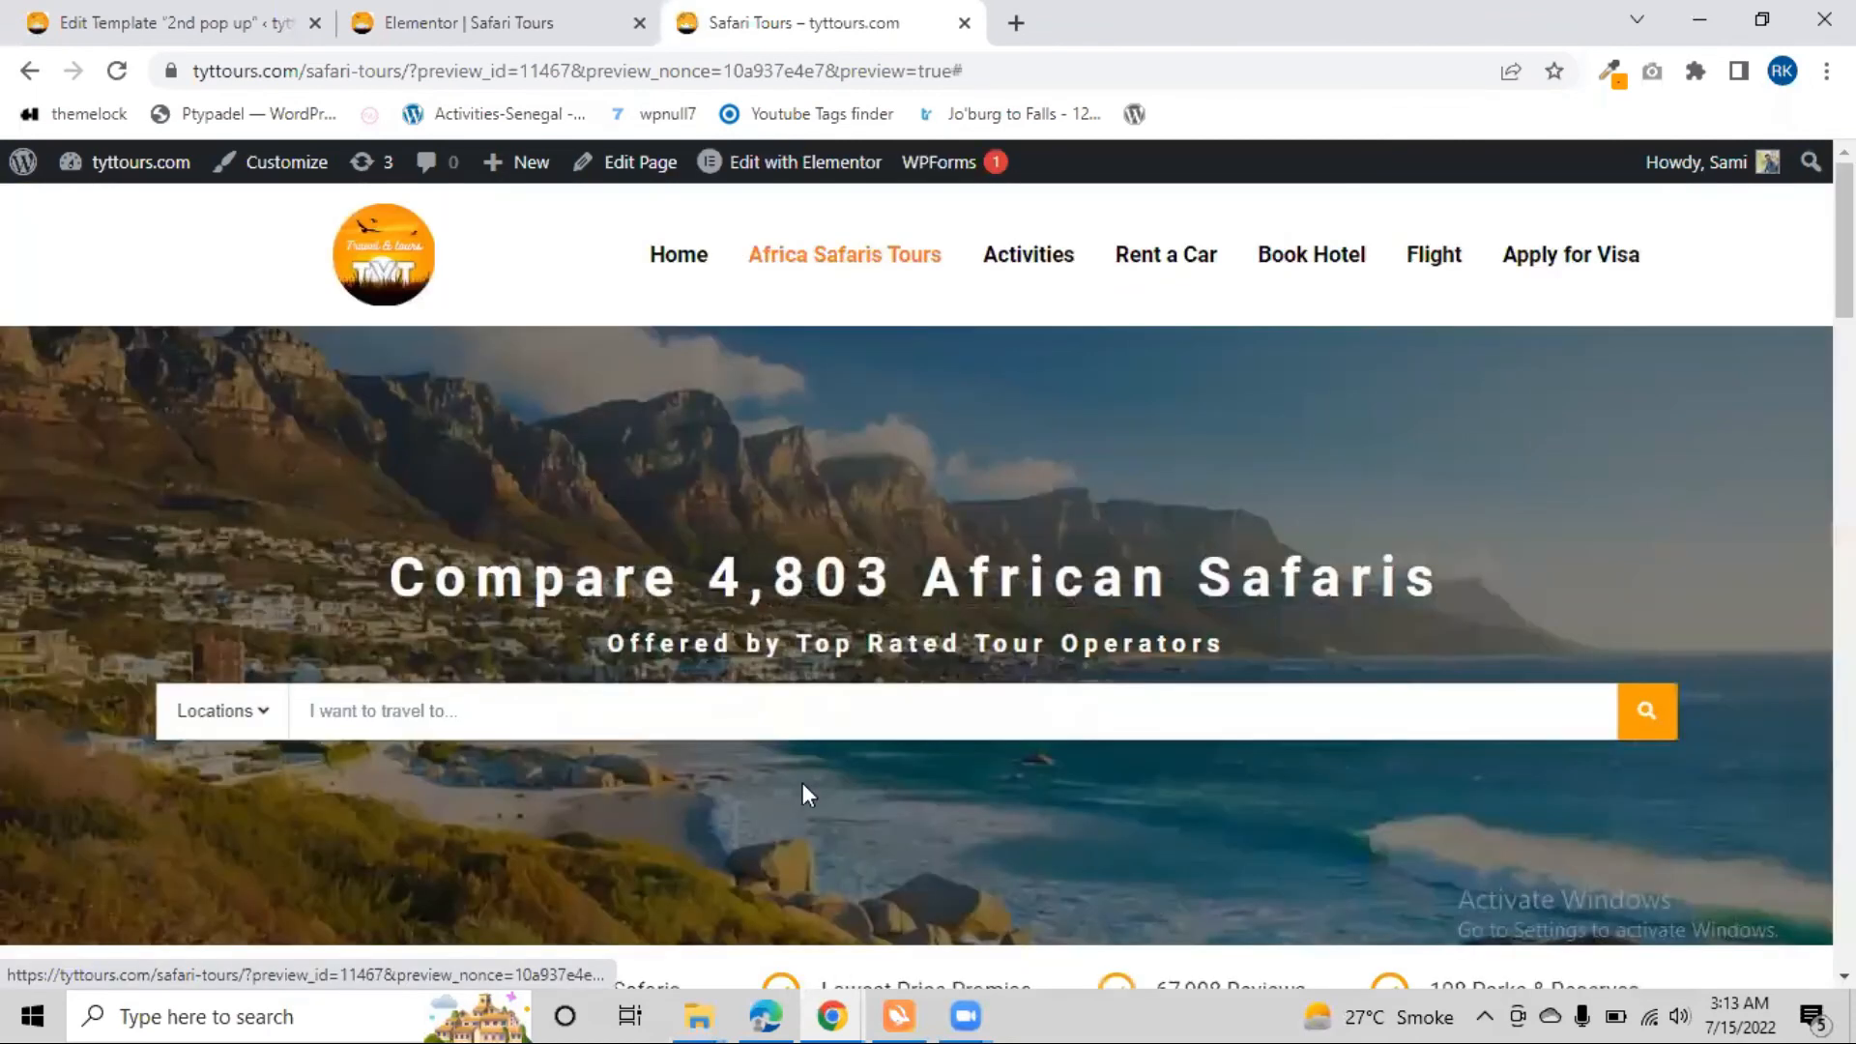
{"action": "scroll", "coordinate": [750, 696], "scroll_direction": "down", "scroll_amount": 15}
{"action": "scroll", "coordinate": [751, 698], "scroll_direction": "down", "scroll_amount": 5}
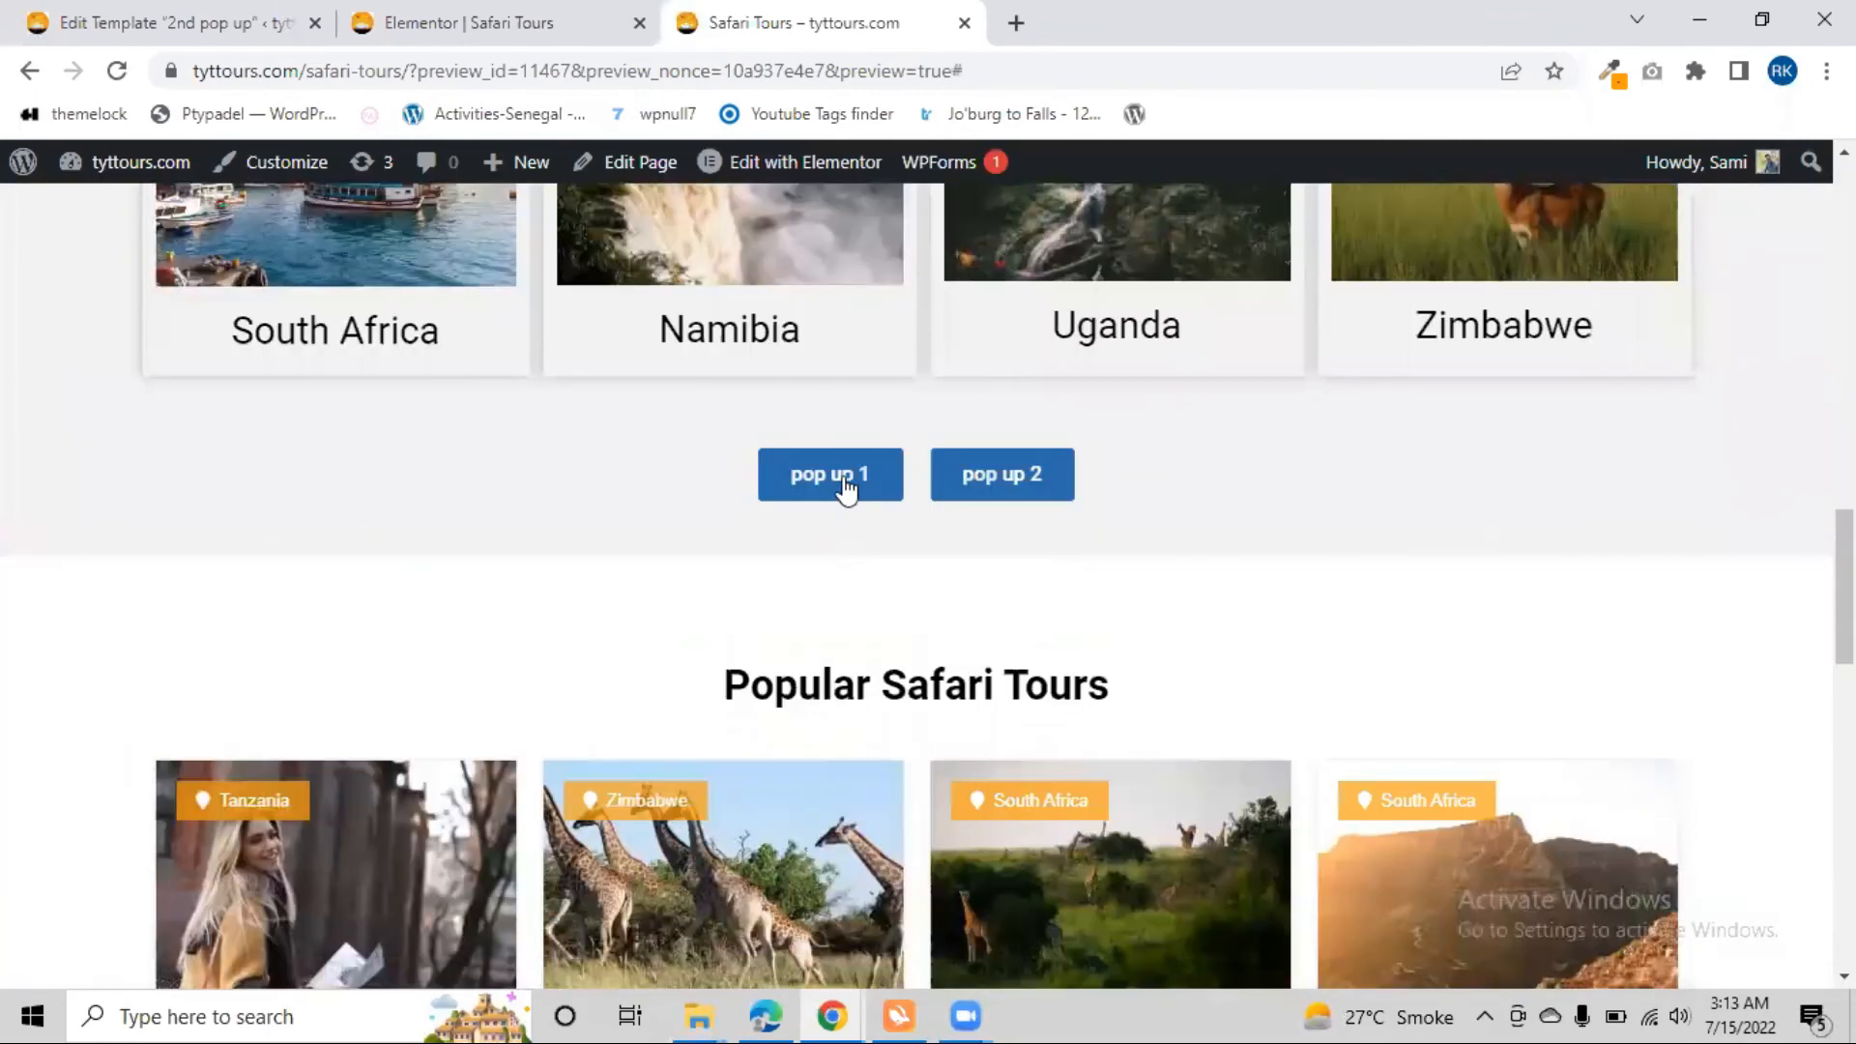
{"action": "left_click", "coordinate": [841, 473]}
{"action": "scroll", "coordinate": [837, 516], "scroll_direction": "down", "scroll_amount": 10}
{"action": "scroll", "coordinate": [868, 599], "scroll_direction": "down", "scroll_amount": 5}
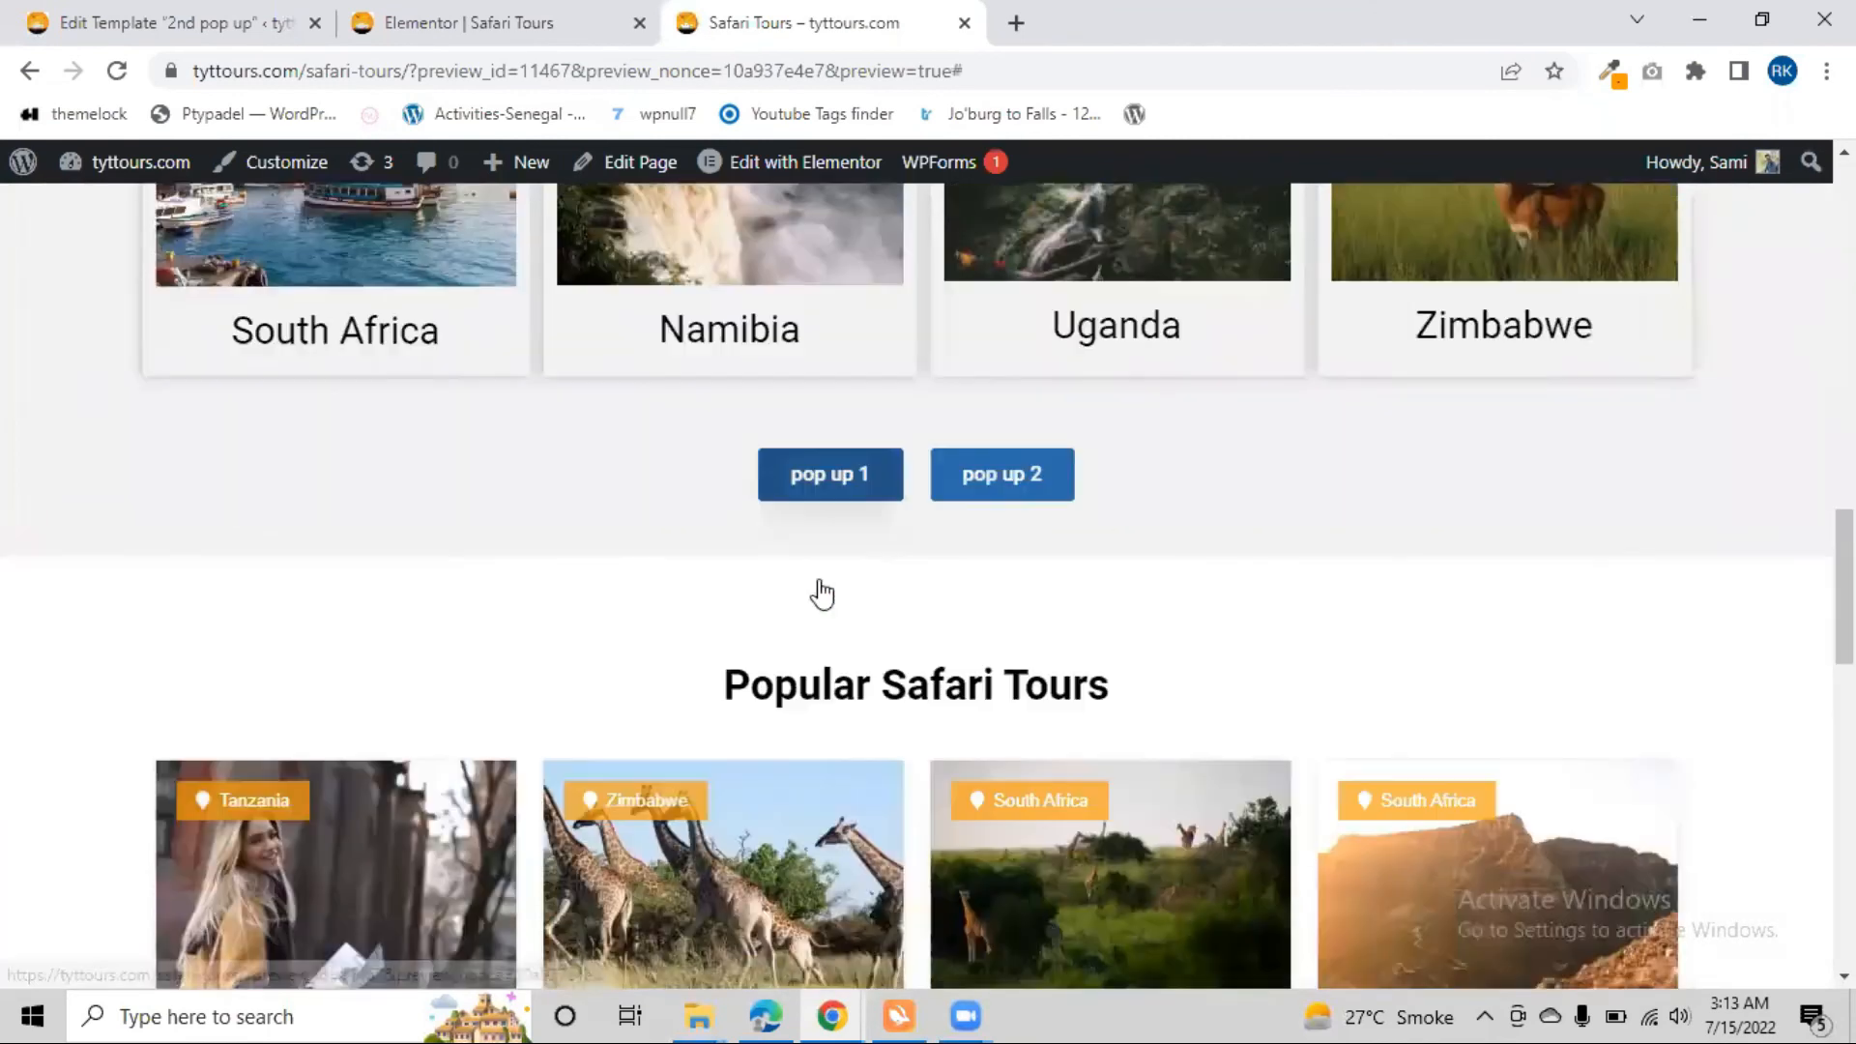
Test the "pop up 2" button on the previewed page by repeatedly opening, scrolling and closing its enquiry form
{"action": "left_click", "coordinate": [982, 510]}
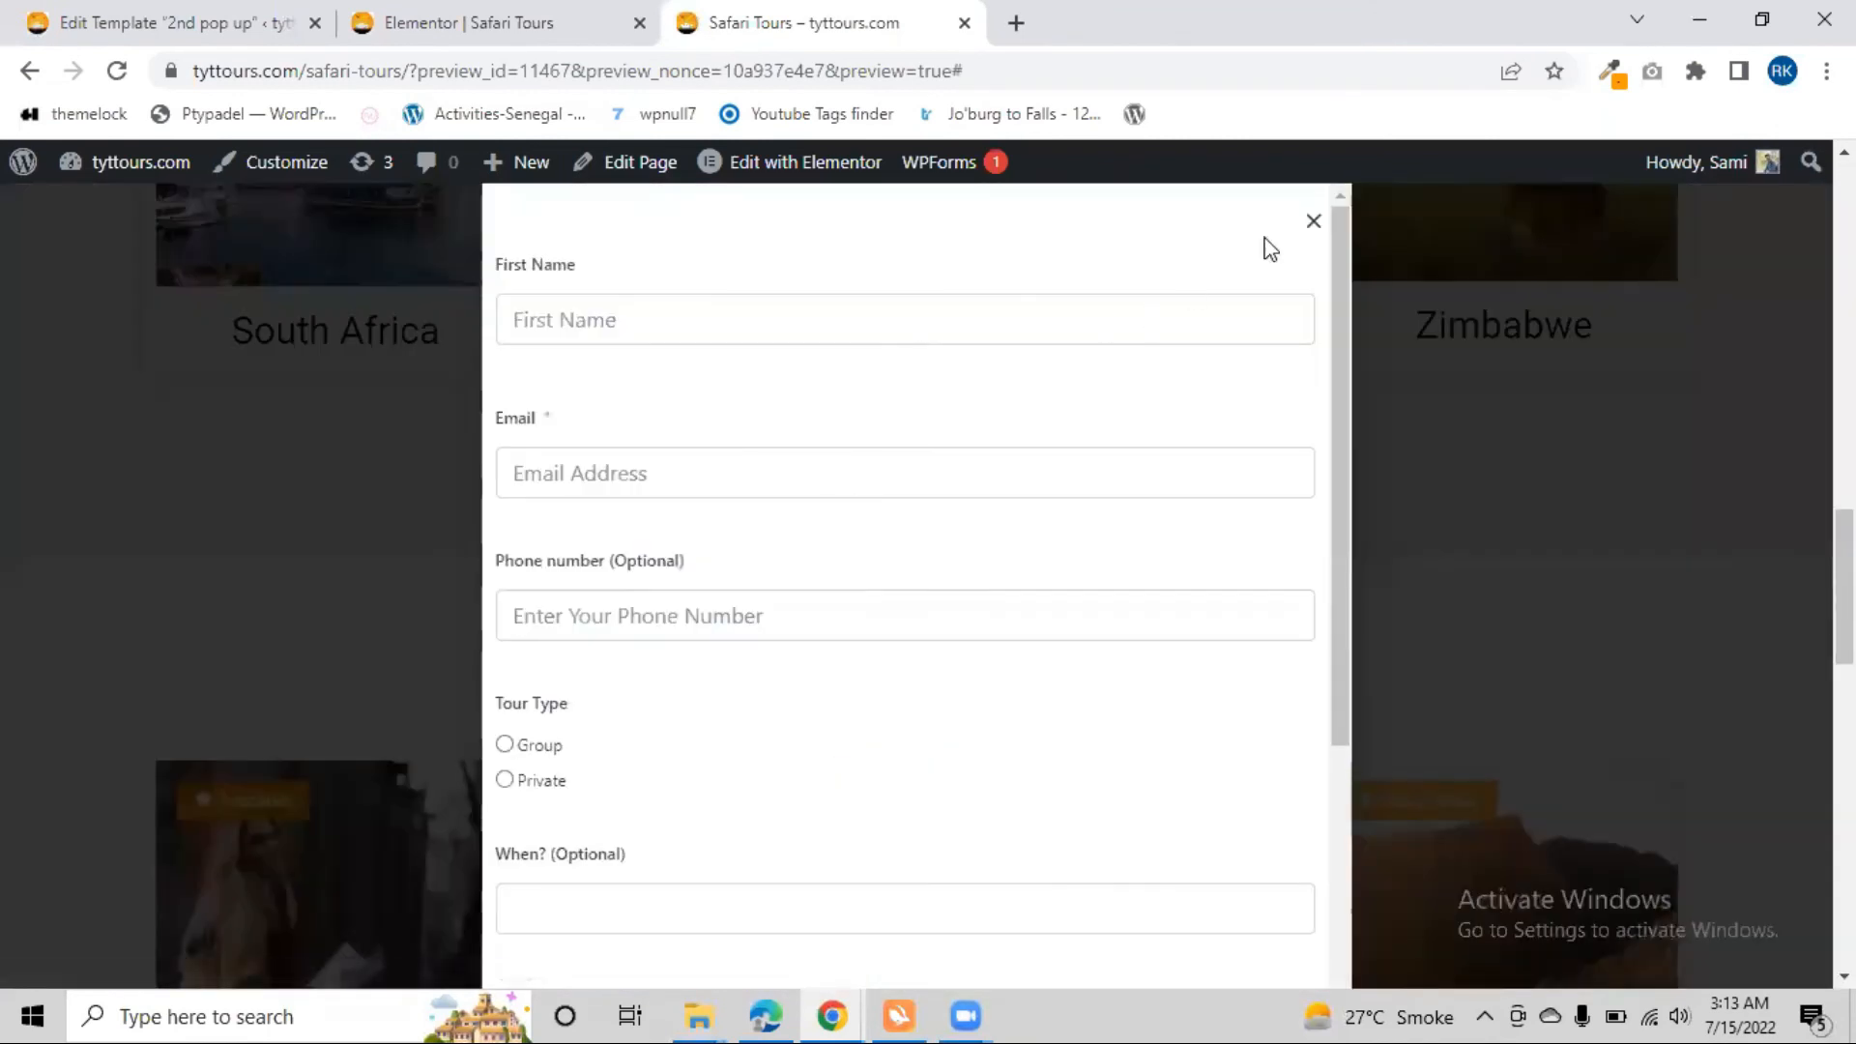
{"action": "left_click", "coordinate": [1309, 234]}
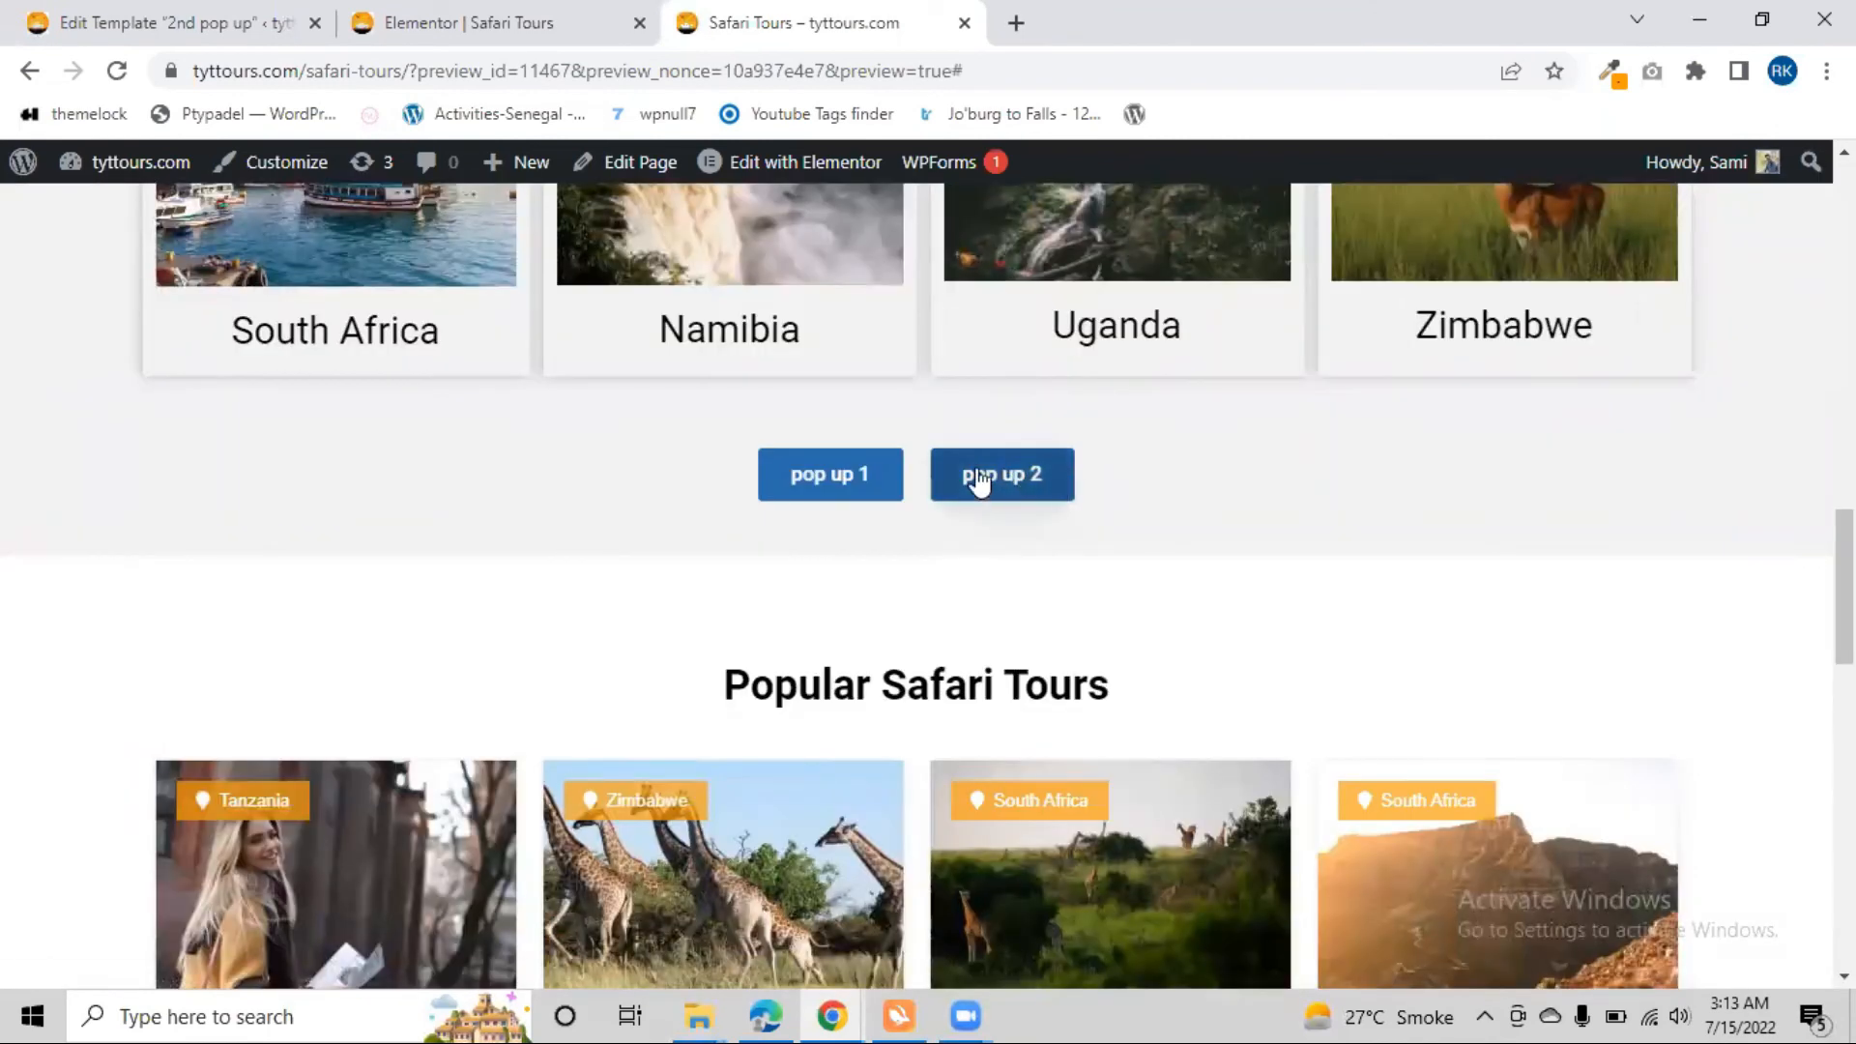
{"action": "left_click", "coordinate": [984, 480]}
{"action": "scroll", "coordinate": [737, 542], "scroll_direction": "down", "scroll_amount": 4}
{"action": "scroll", "coordinate": [634, 377], "scroll_direction": "up", "scroll_amount": 4}
{"action": "scroll", "coordinate": [609, 454], "scroll_direction": "down", "scroll_amount": 4}
{"action": "scroll", "coordinate": [609, 455], "scroll_direction": "up", "scroll_amount": 6}
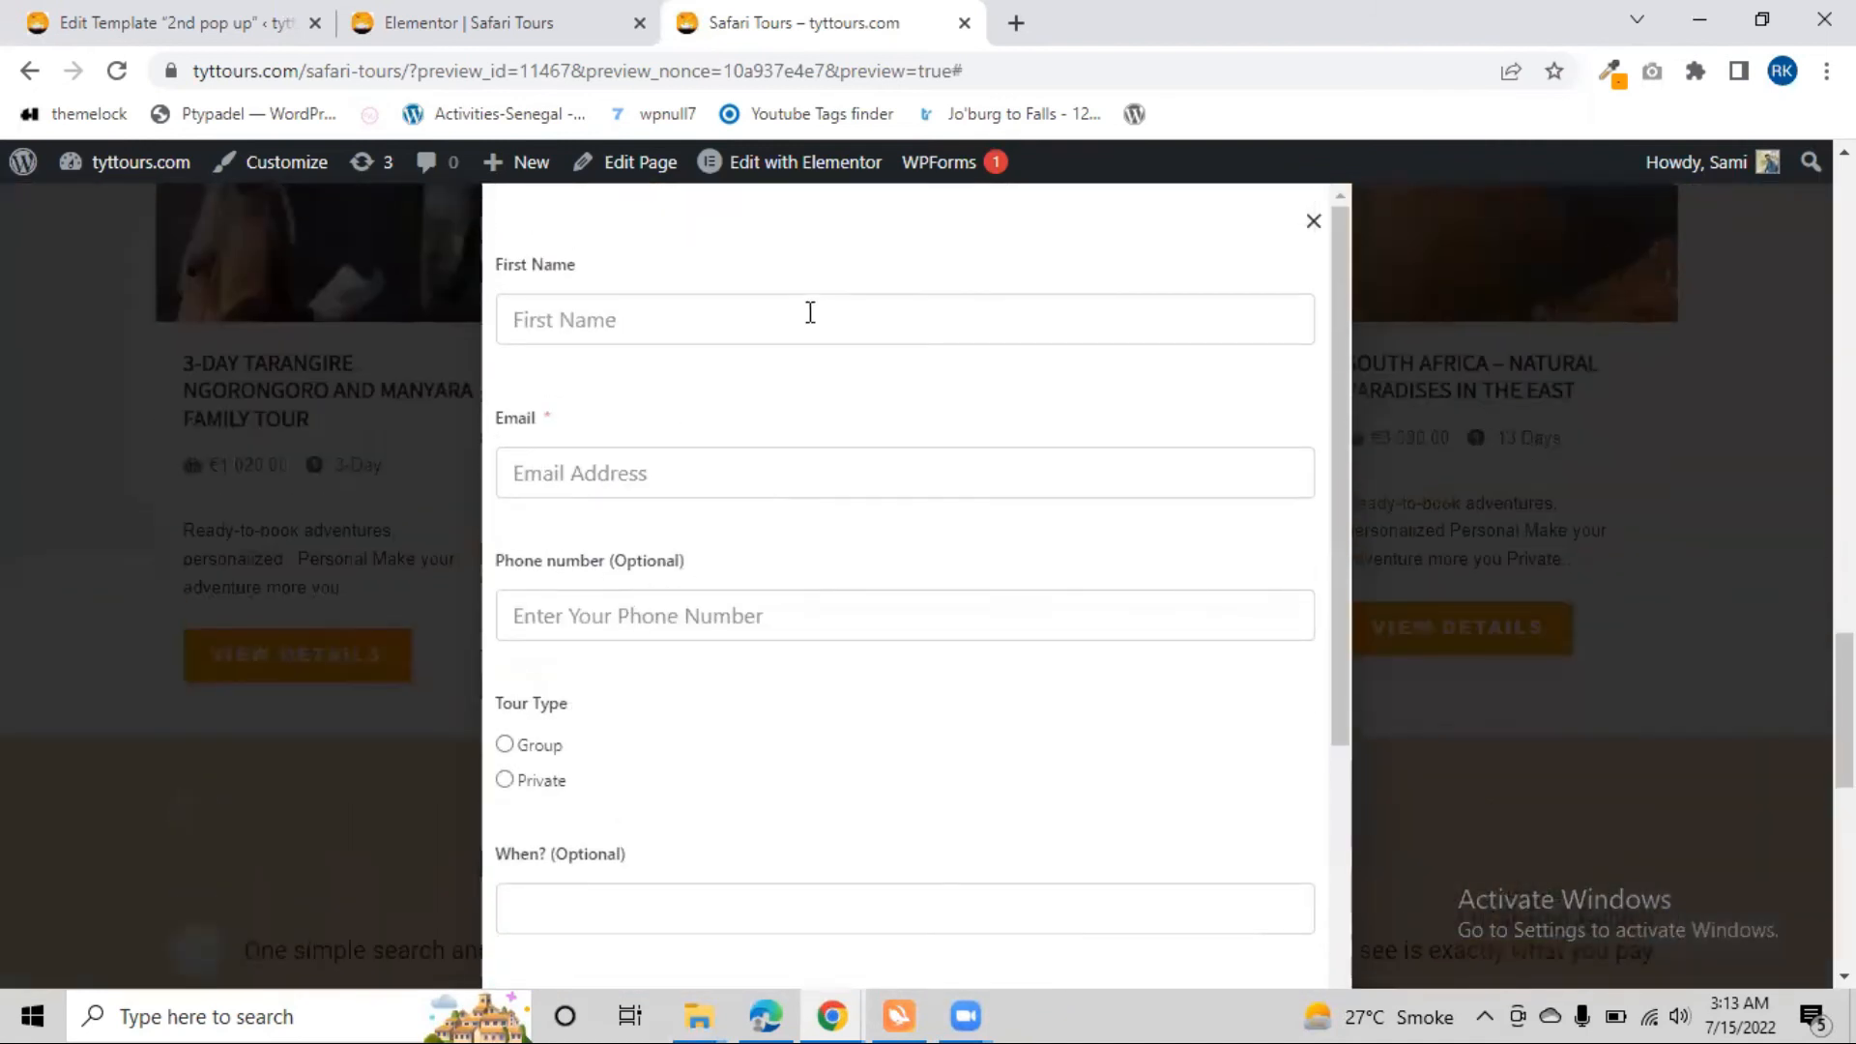
{"action": "left_click", "coordinate": [1312, 228]}
{"action": "scroll", "coordinate": [919, 531], "scroll_direction": "up", "scroll_amount": 7}
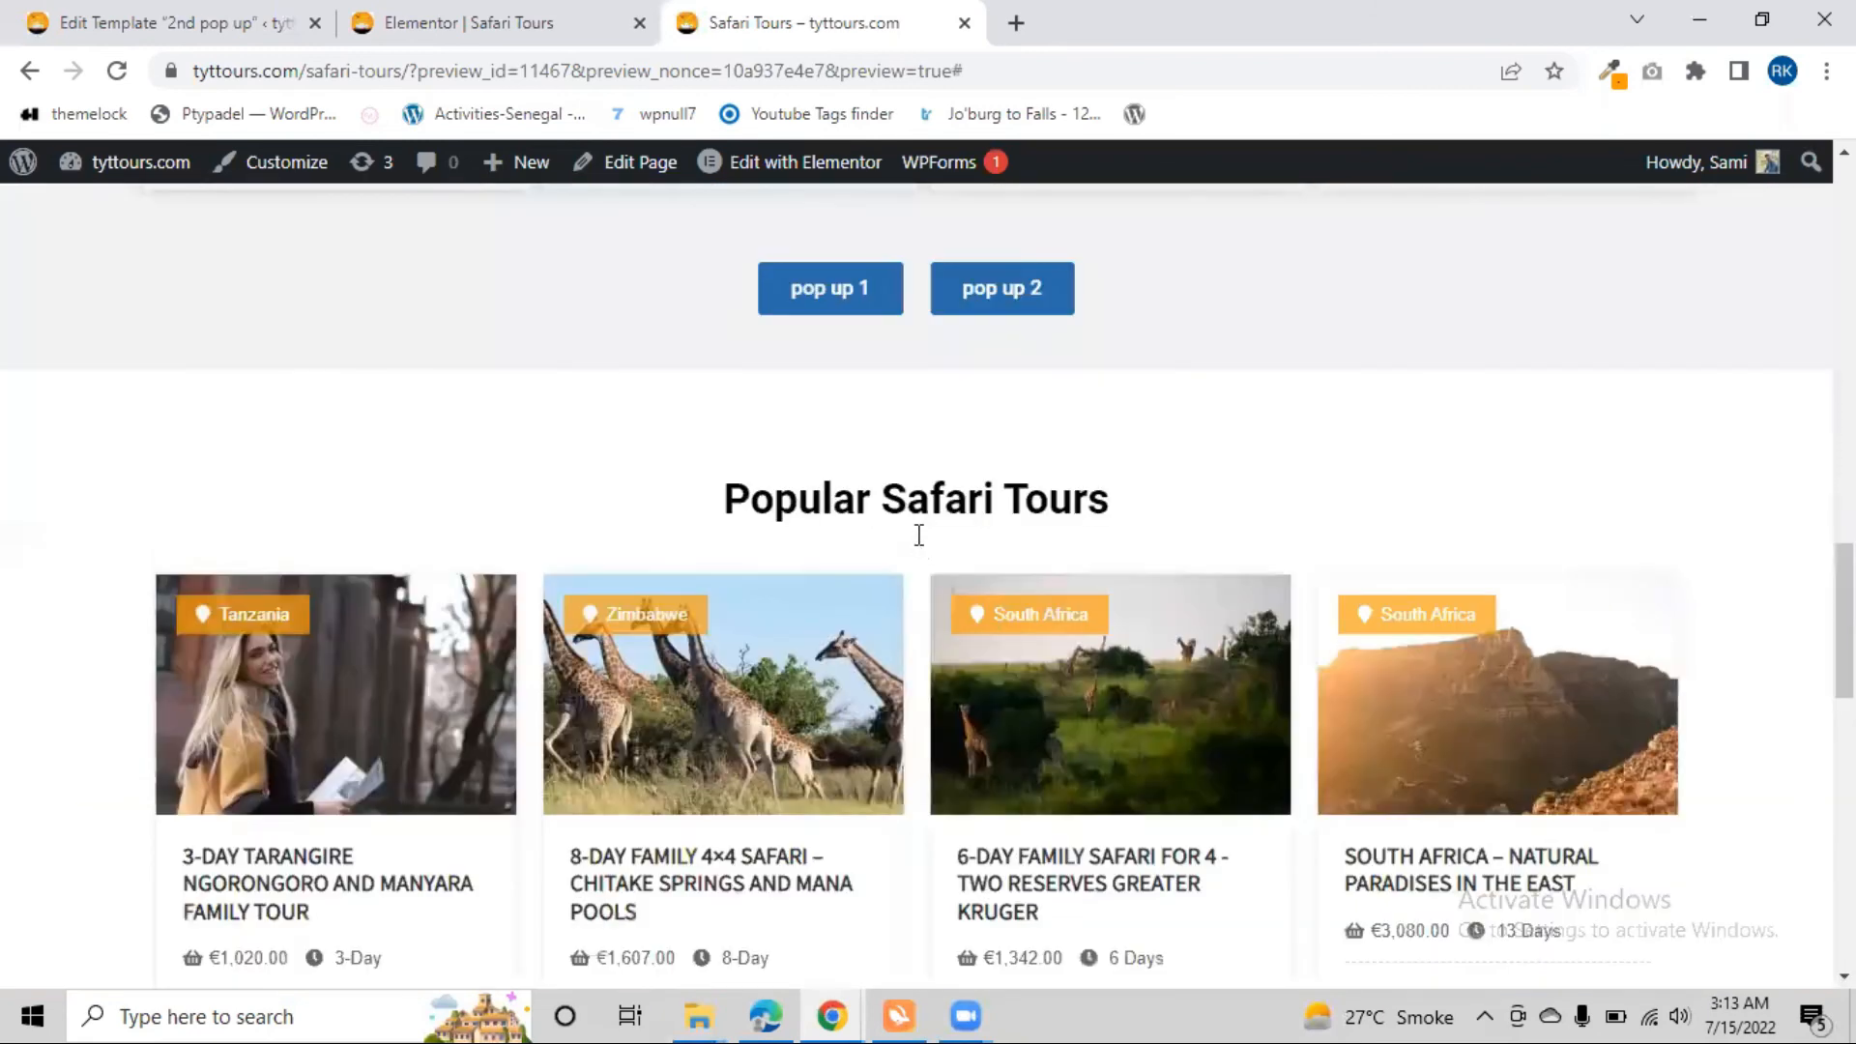
{"action": "left_click", "coordinate": [985, 607]}
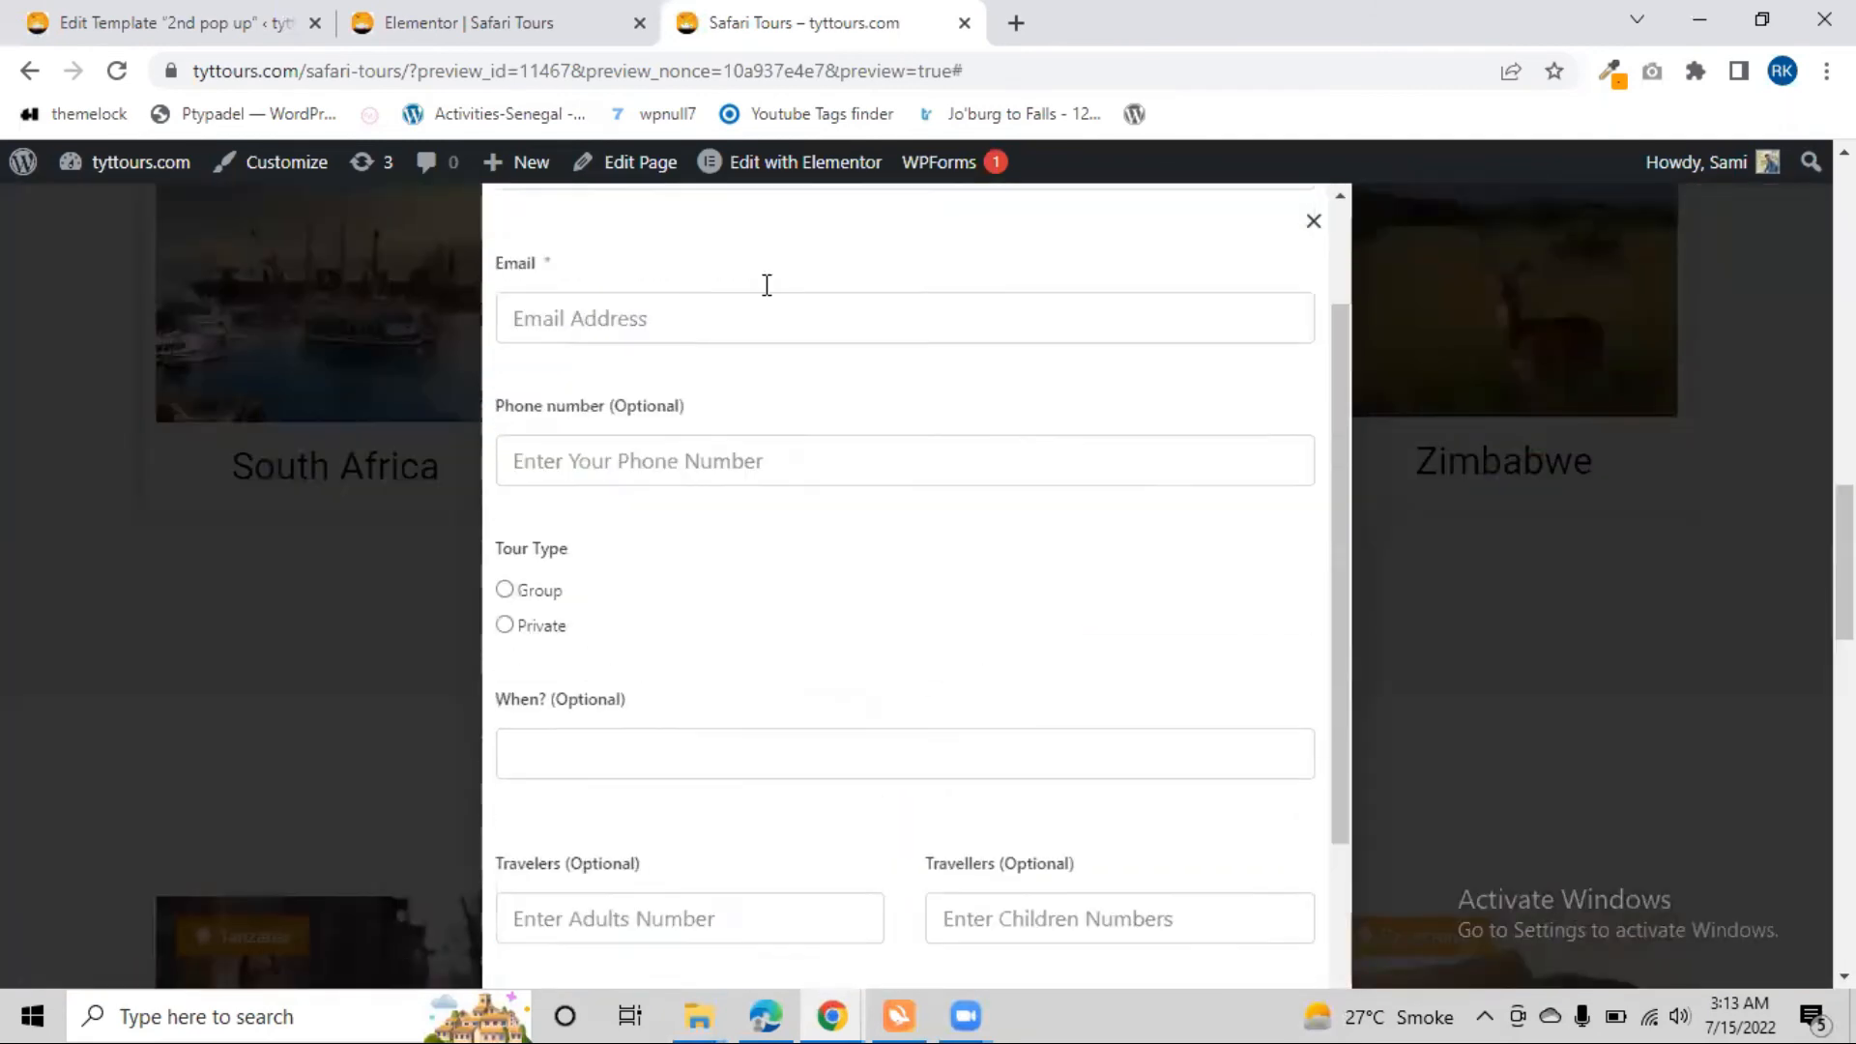
In the Elementor editor, set the "pop up 1" button's link to the Popup dynamic tag and open the tag's settings
{"action": "key", "text": "ctrl+shift+Tab"}
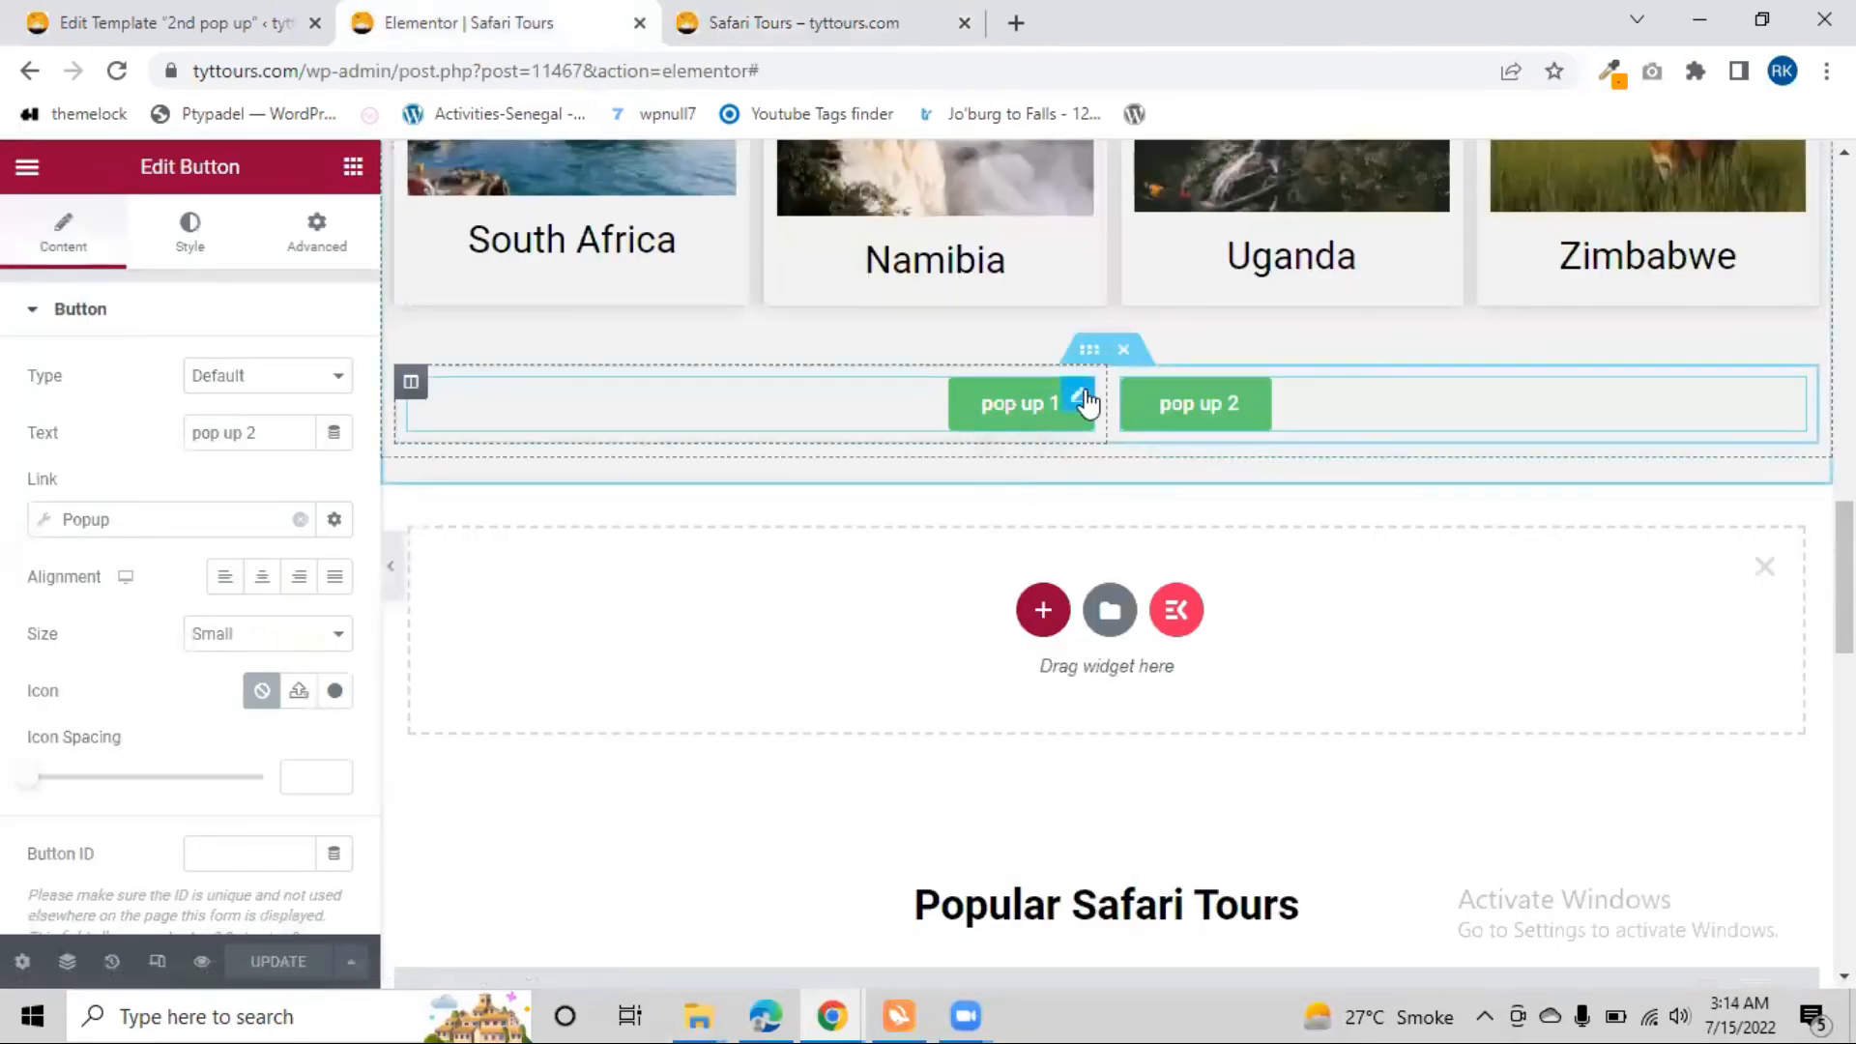
{"action": "left_click", "coordinate": [1071, 400]}
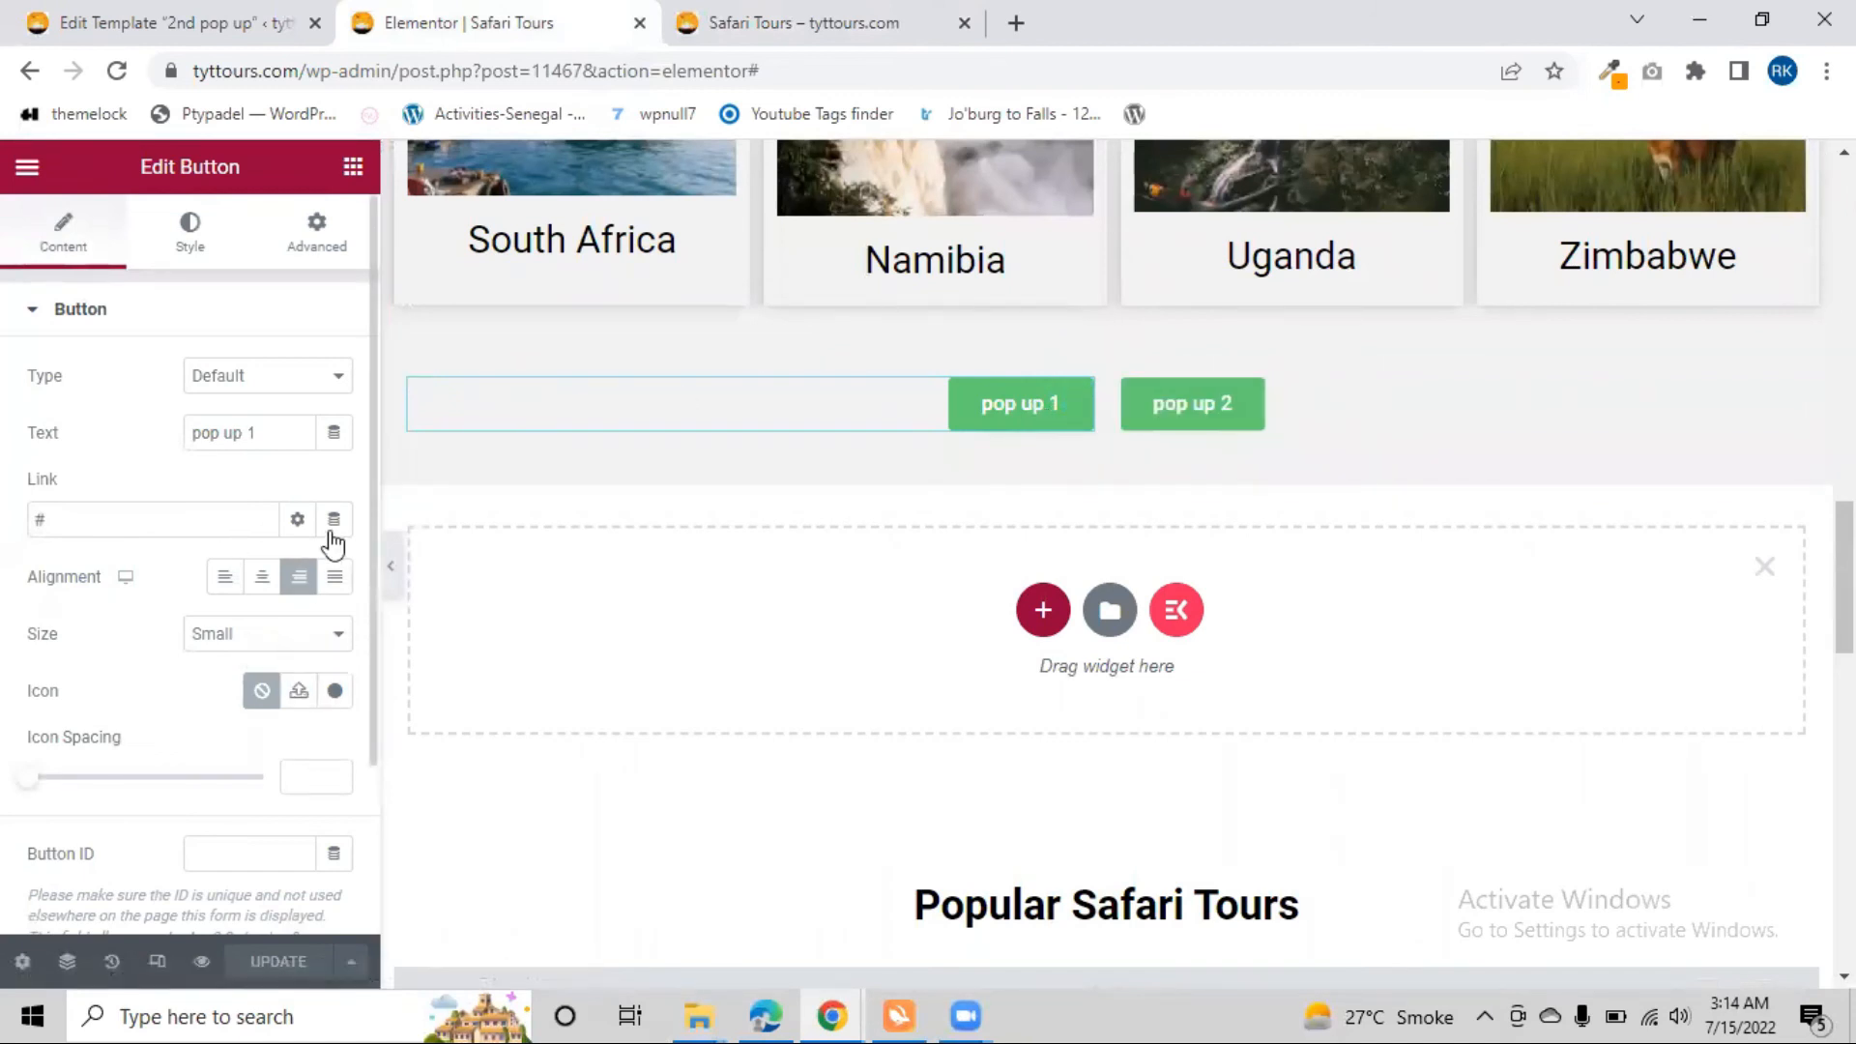
{"action": "left_click", "coordinate": [296, 521]}
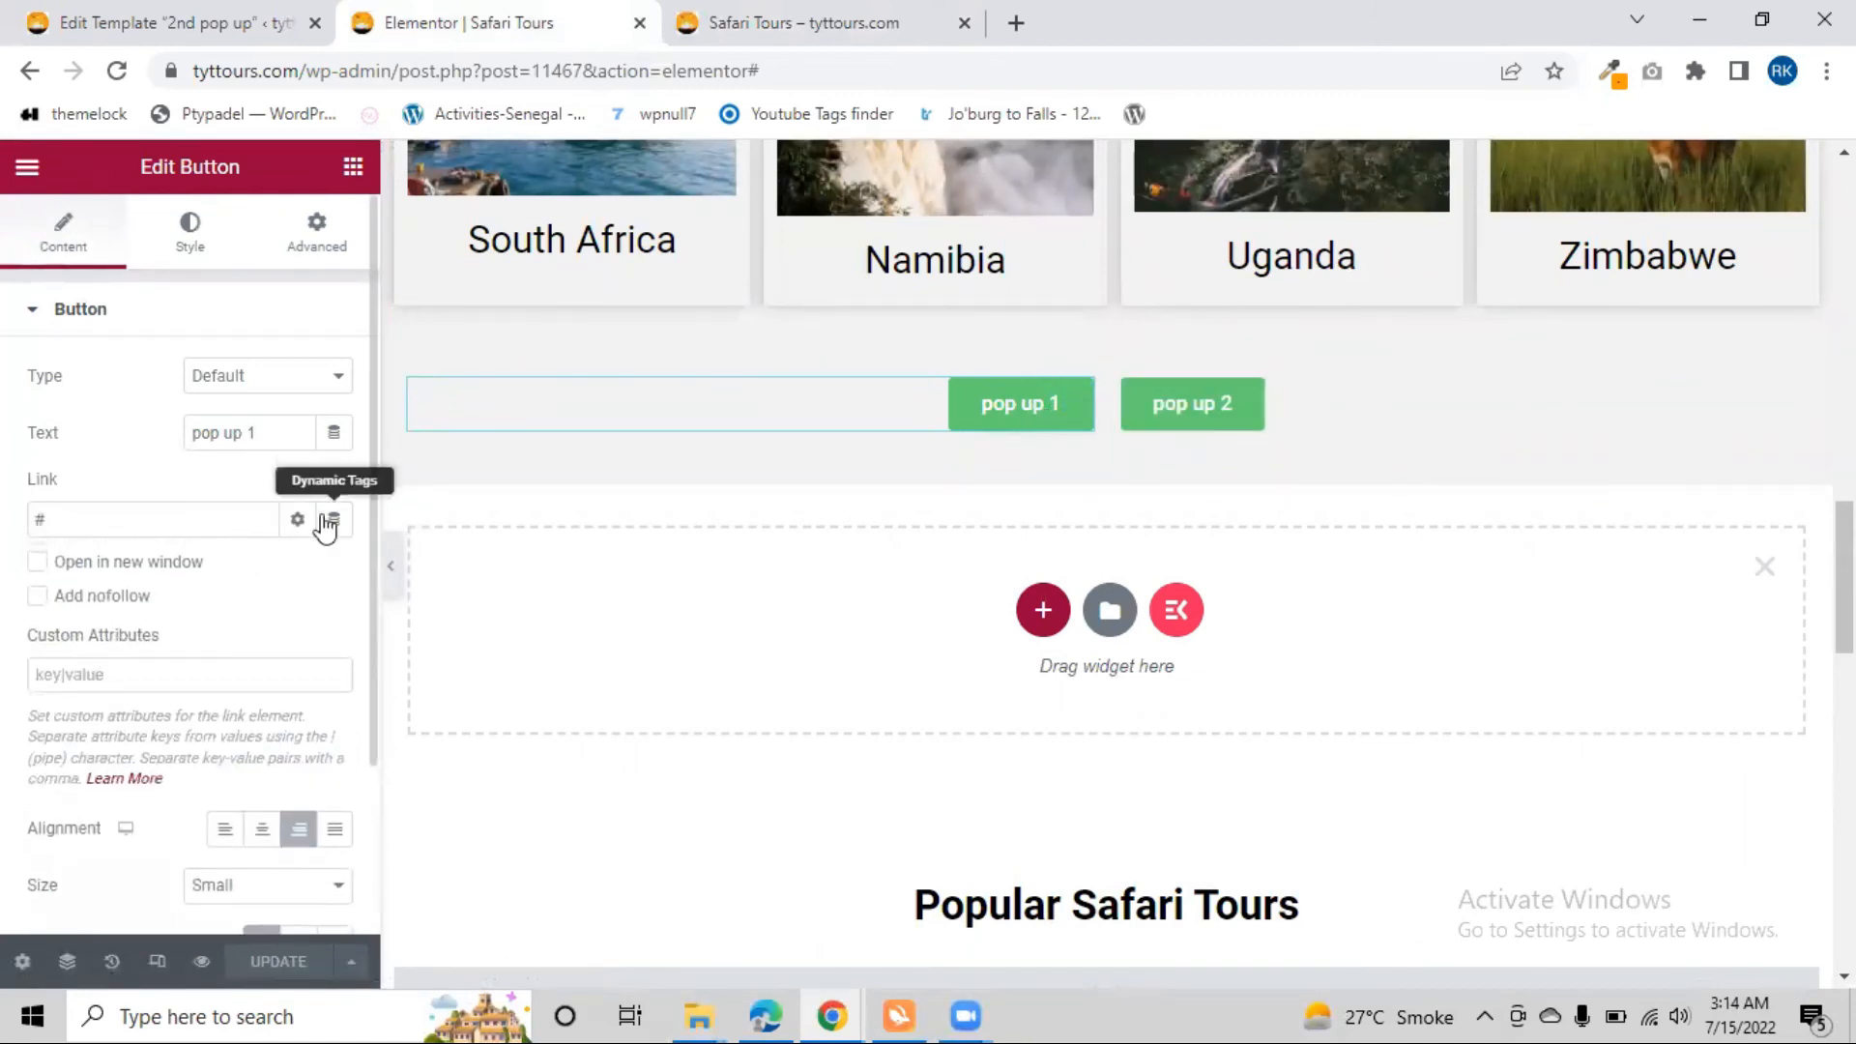
{"action": "left_click", "coordinate": [334, 520]}
{"action": "scroll", "coordinate": [58, 808], "scroll_direction": "down", "scroll_amount": 3}
{"action": "left_click", "coordinate": [114, 719]}
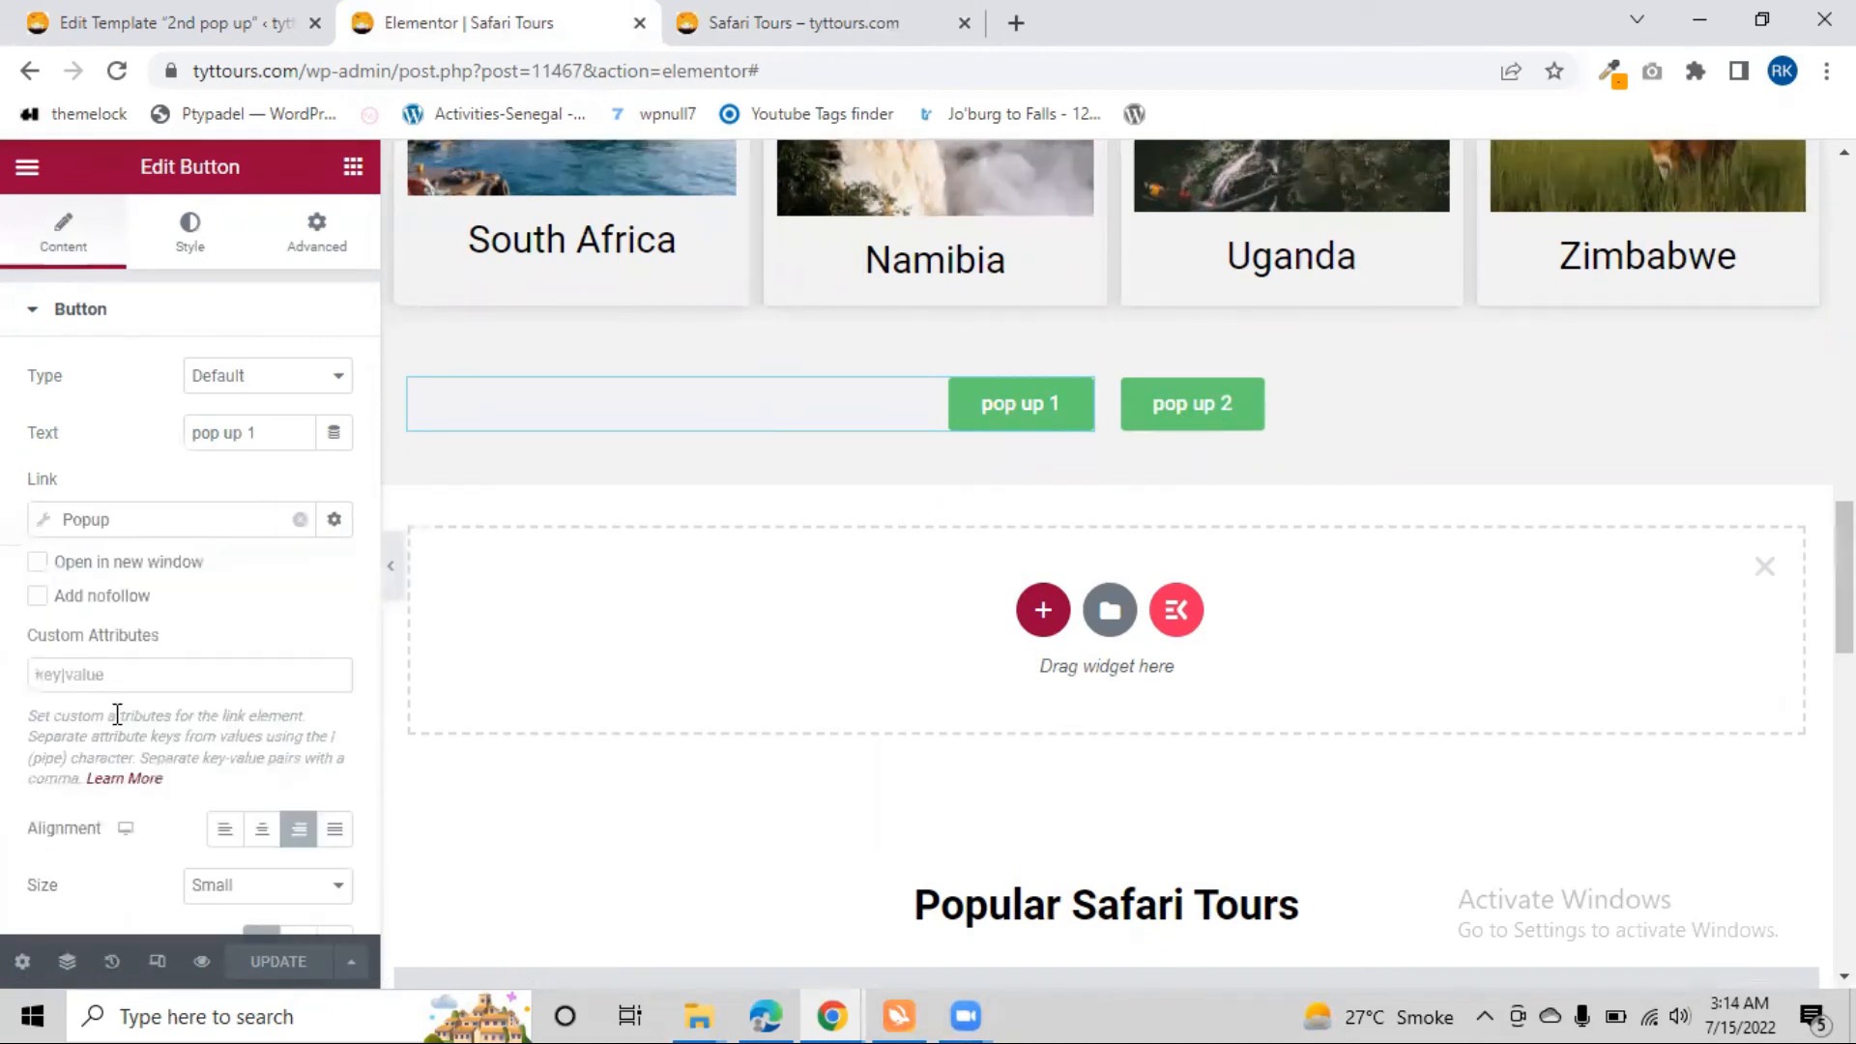
{"action": "left_click", "coordinate": [94, 519]}
{"action": "left_click", "coordinate": [94, 519]}
{"action": "left_click", "coordinate": [93, 519]}
{"action": "left_click", "coordinate": [80, 519]}
In the WordPress admin tab, open the Saved Templates list and look through it for the first popup's template
{"action": "left_click", "coordinate": [197, 14]}
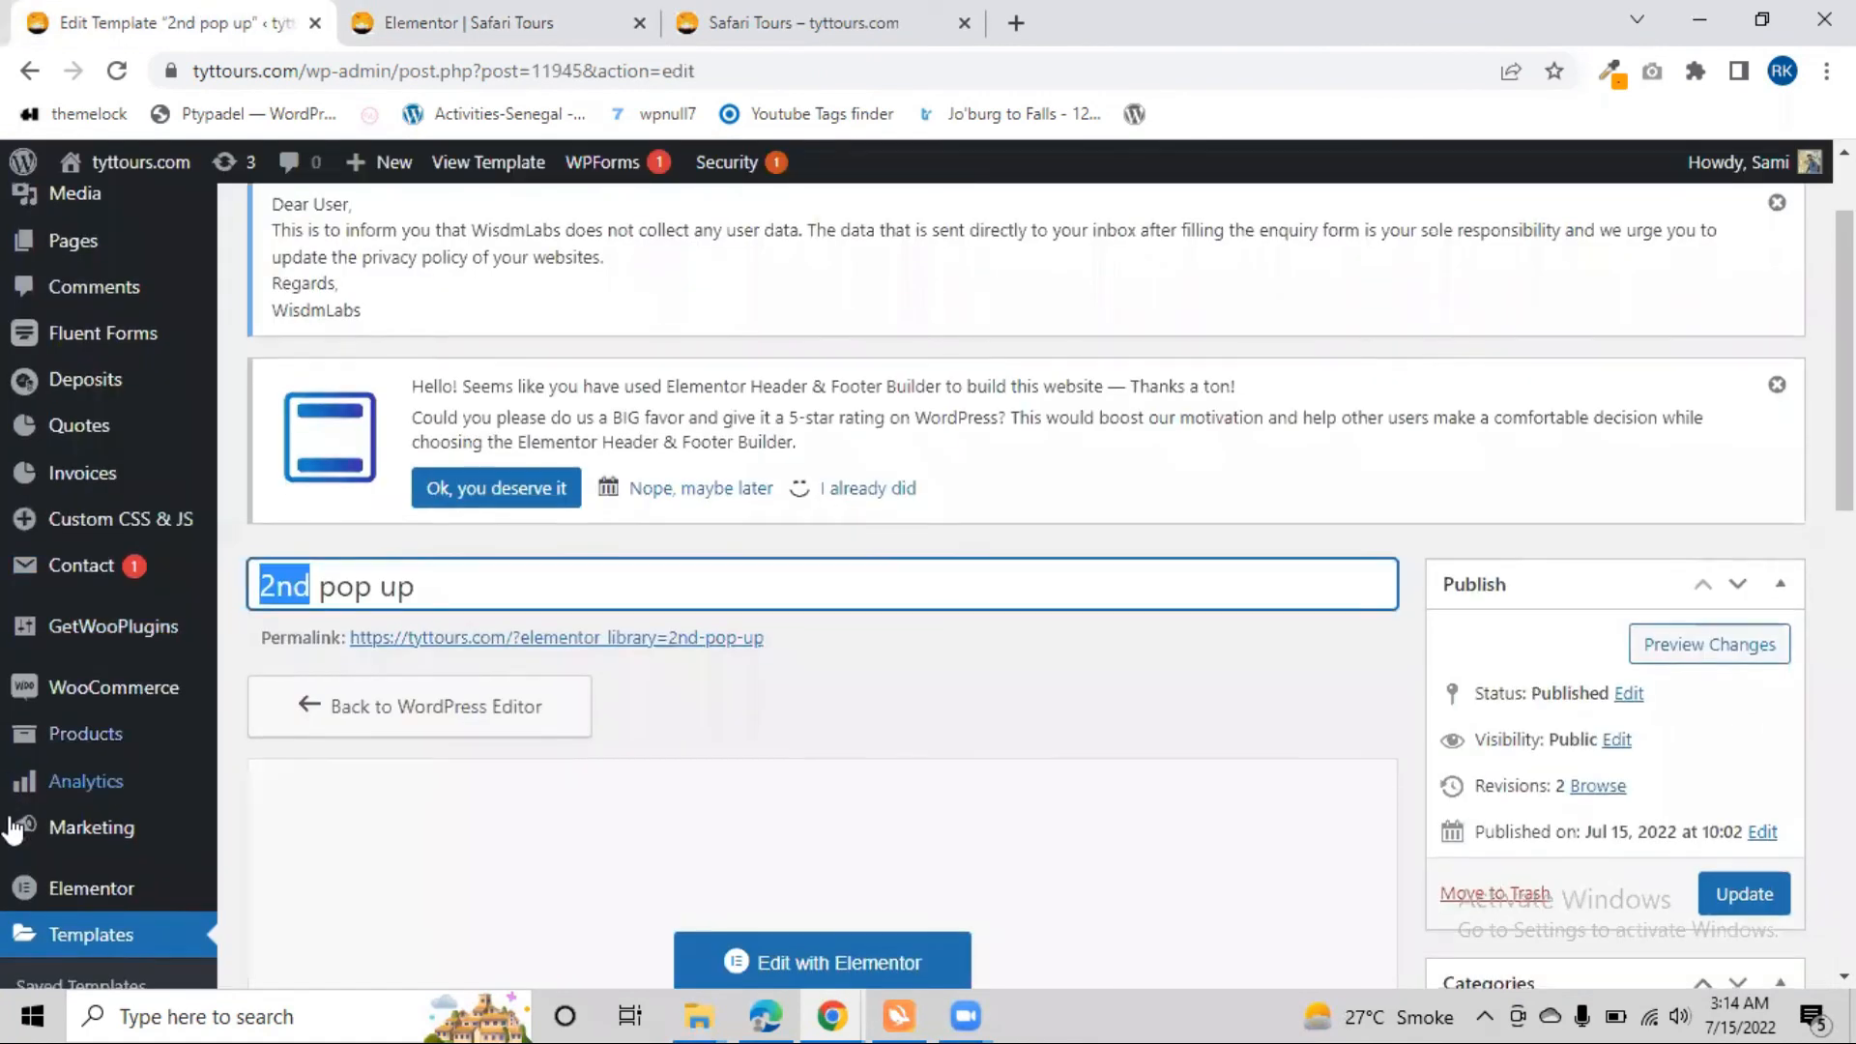
{"action": "scroll", "coordinate": [12, 829], "scroll_direction": "down", "scroll_amount": 3}
{"action": "left_click", "coordinate": [89, 584]}
{"action": "scroll", "coordinate": [300, 559], "scroll_direction": "up", "scroll_amount": 2}
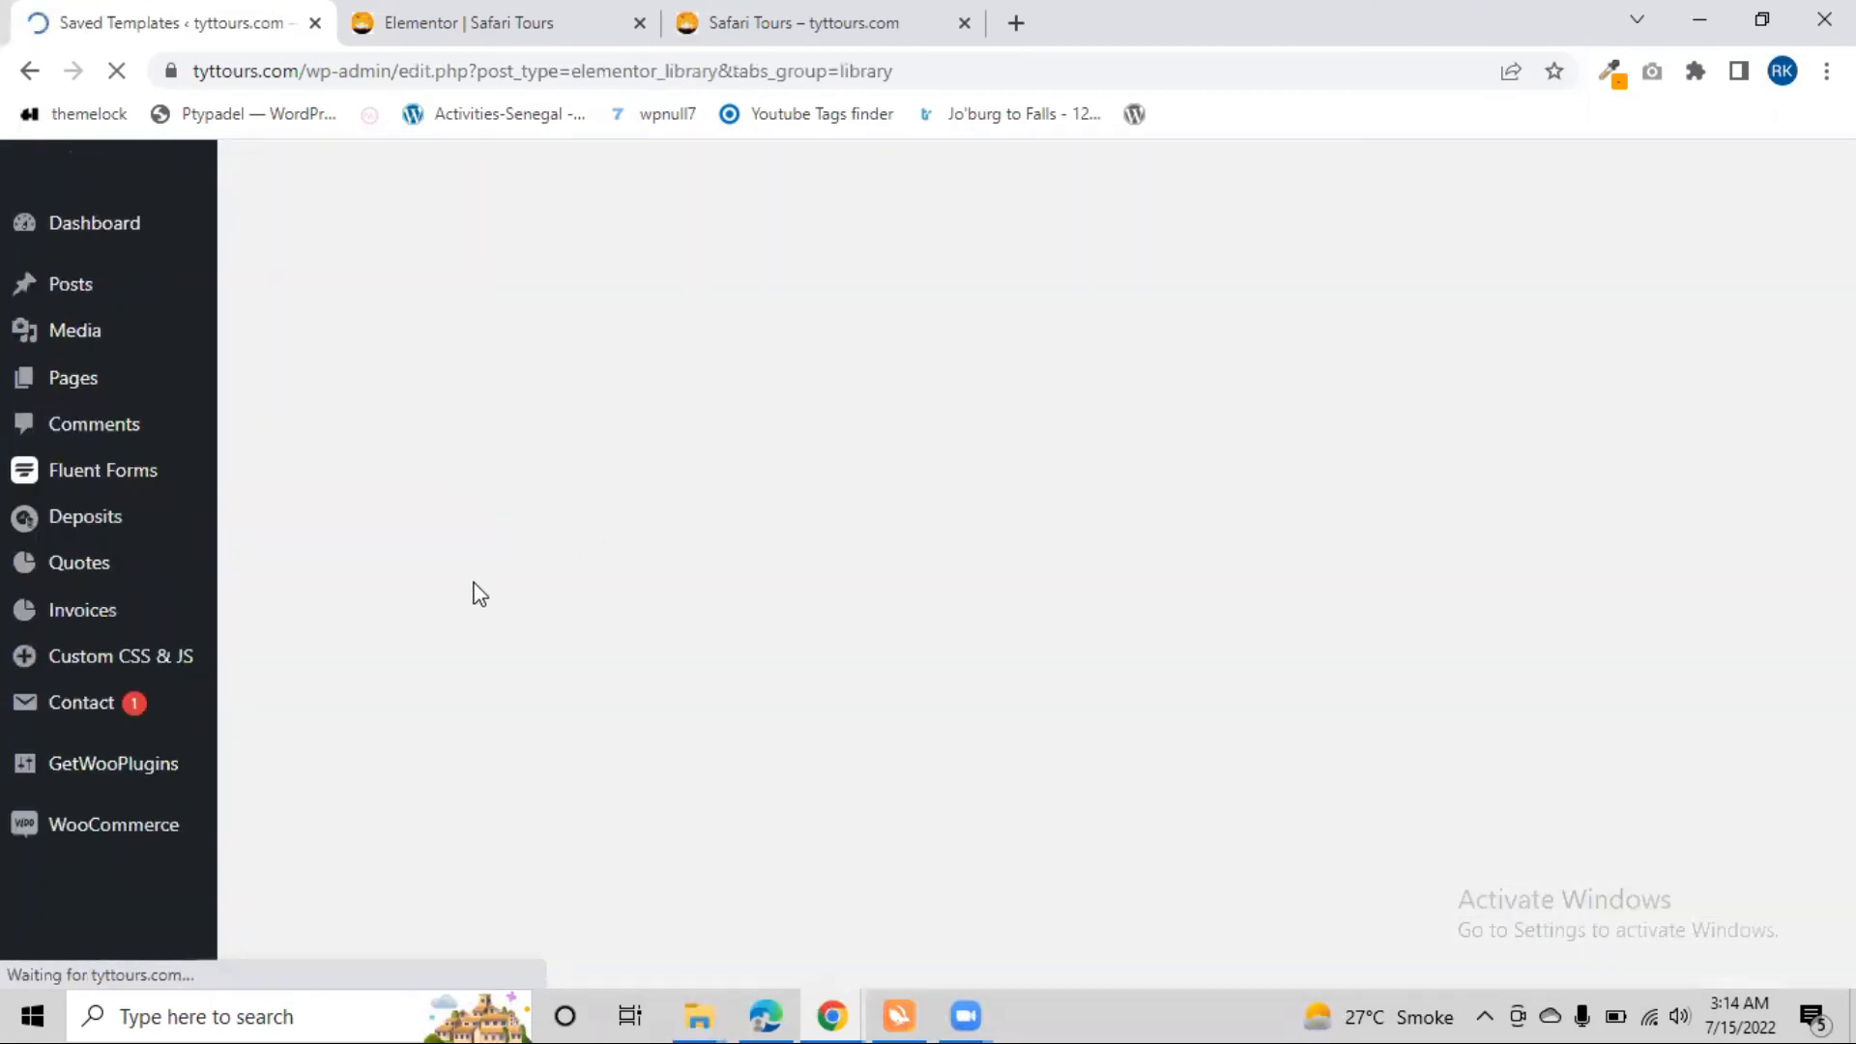
{"action": "scroll", "coordinate": [460, 634], "scroll_direction": "down", "scroll_amount": 3}
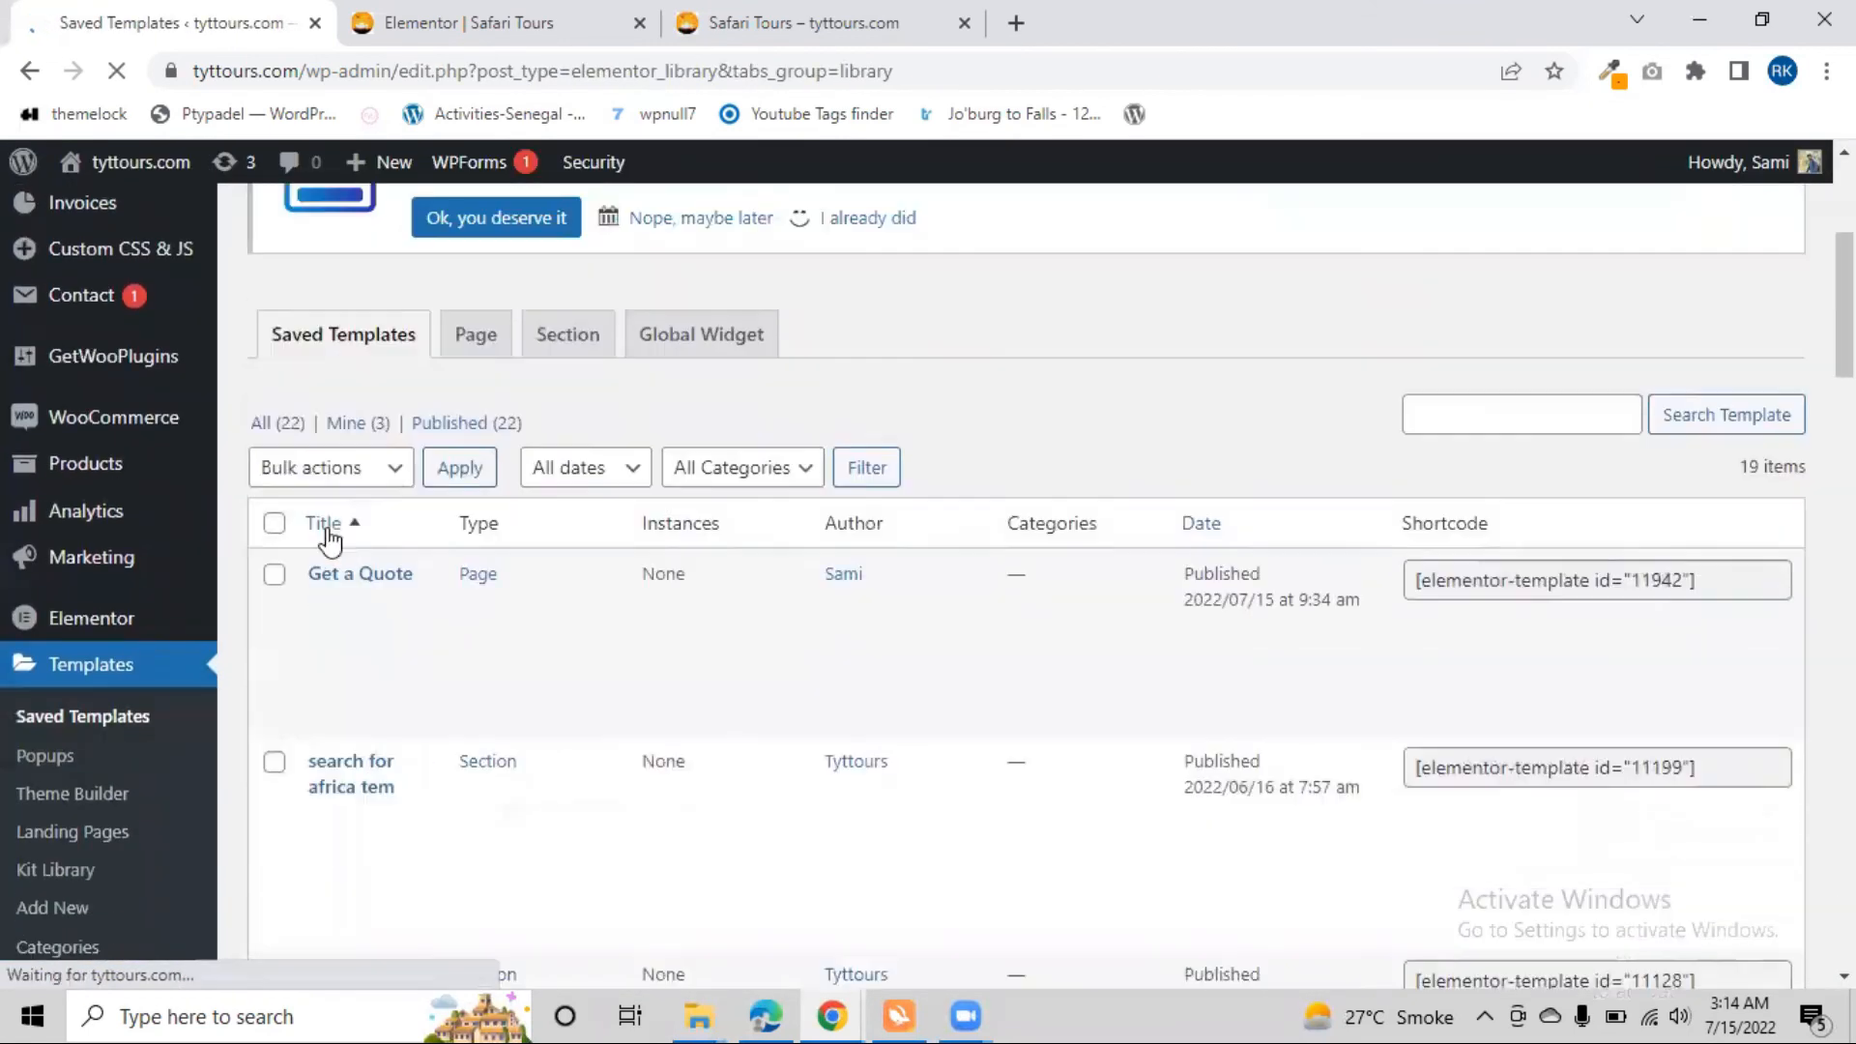
{"action": "scroll", "coordinate": [442, 714], "scroll_direction": "down", "scroll_amount": 2}
{"action": "scroll", "coordinate": [441, 712], "scroll_direction": "down", "scroll_amount": 5}
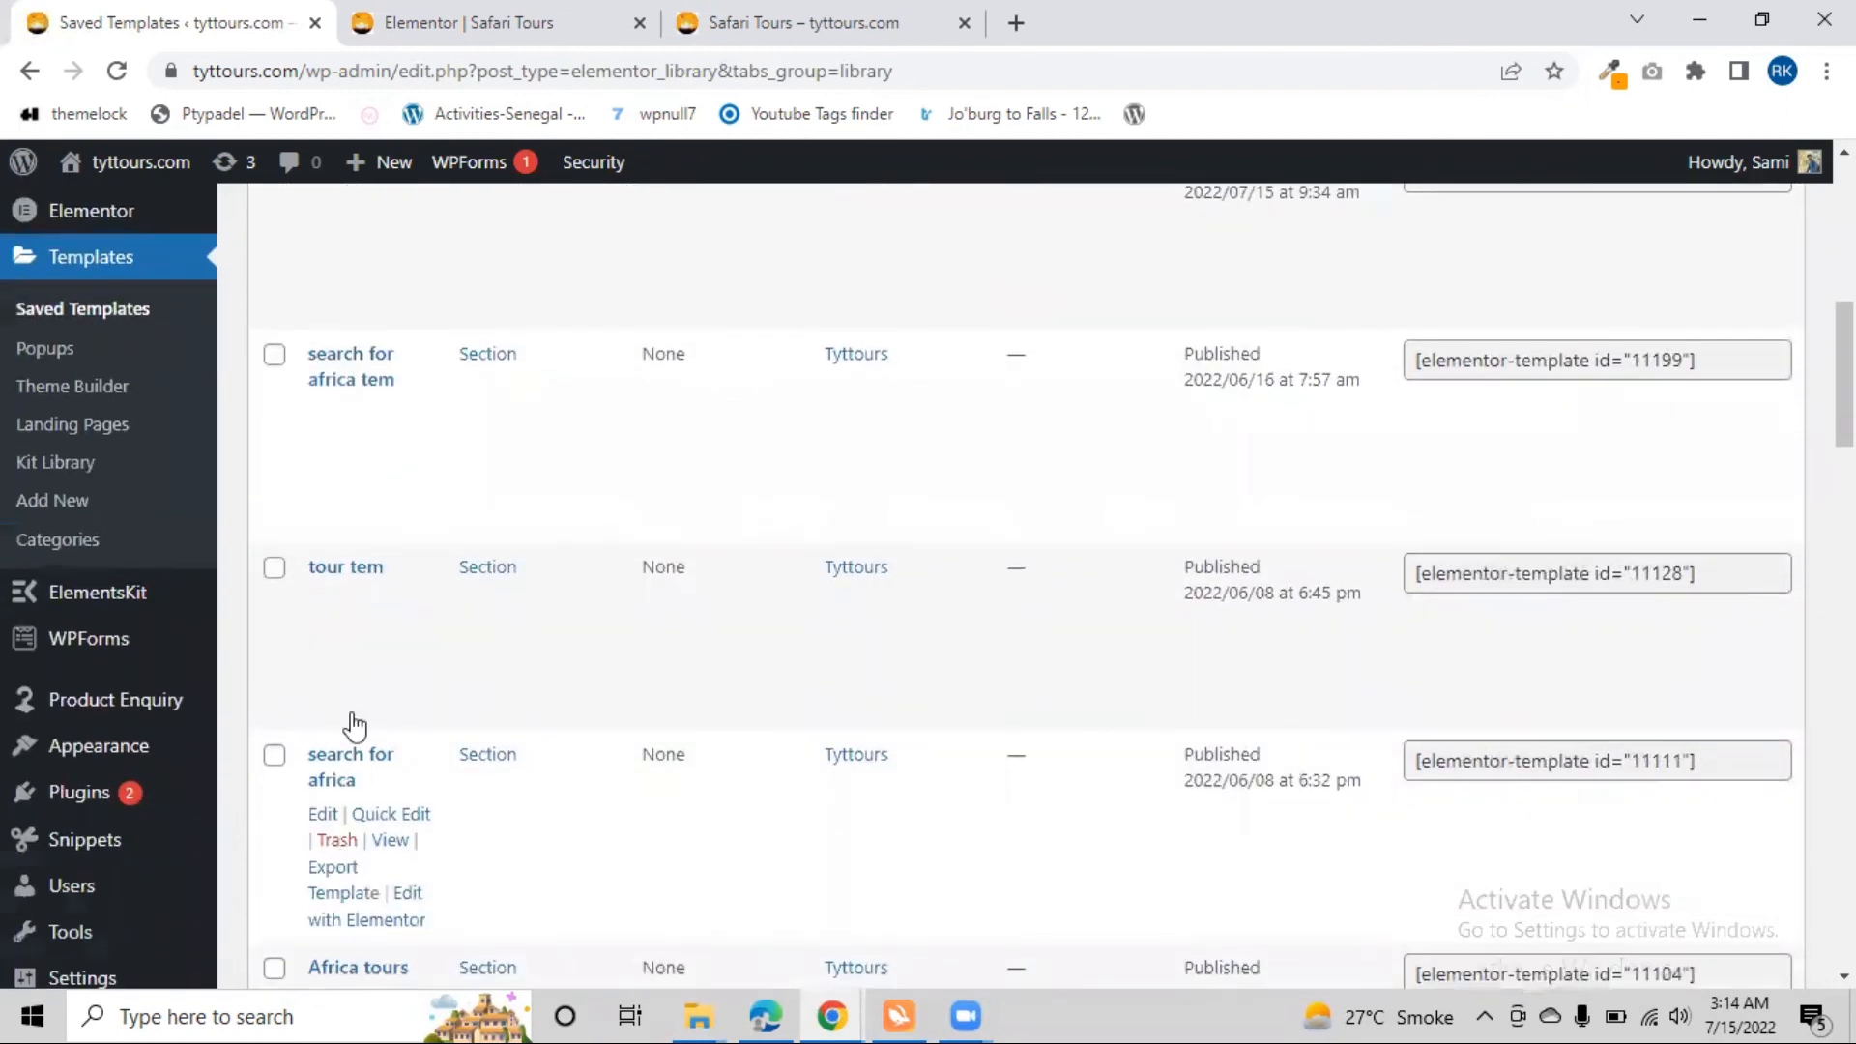
{"action": "scroll", "coordinate": [98, 705], "scroll_direction": "up", "scroll_amount": 9}
{"action": "scroll", "coordinate": [100, 706], "scroll_direction": "down", "scroll_amount": 4}
Open the Popups list under the templates and check the names of the saved popups
{"action": "left_click", "coordinate": [99, 624]}
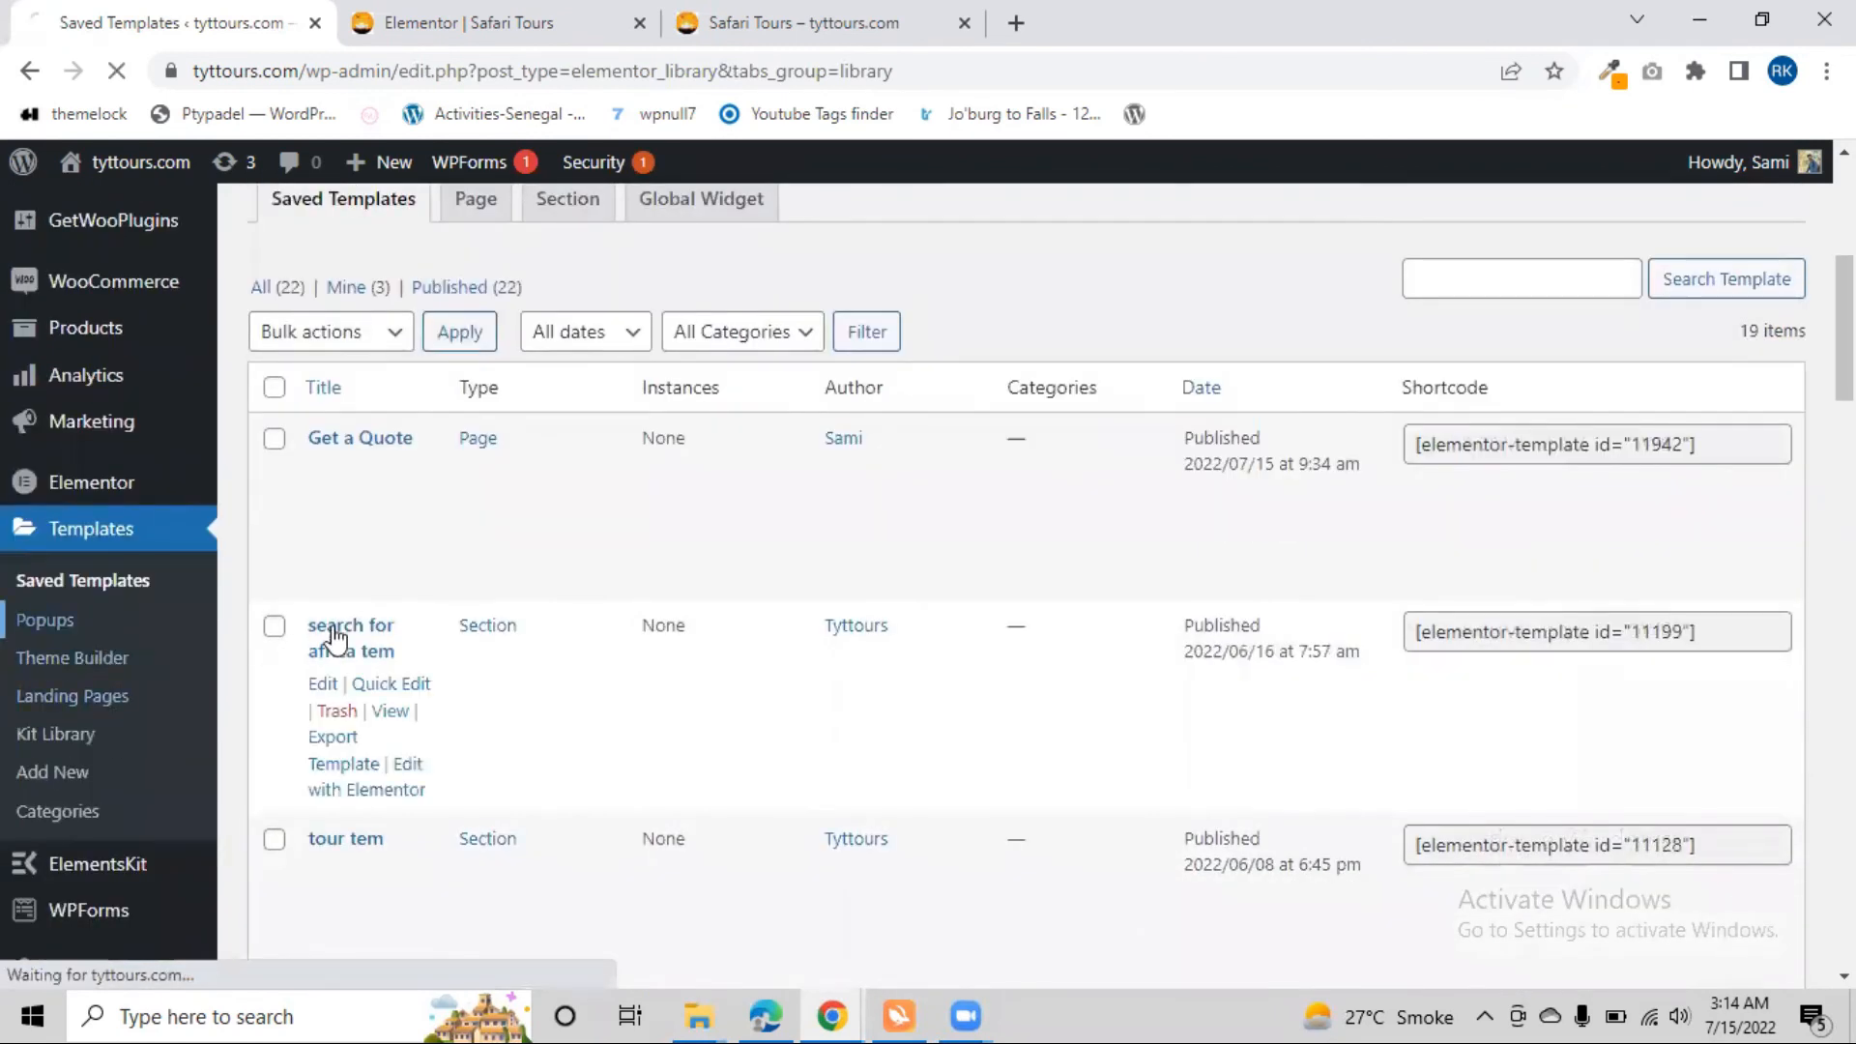
{"action": "scroll", "coordinate": [350, 630], "scroll_direction": "up", "scroll_amount": 6}
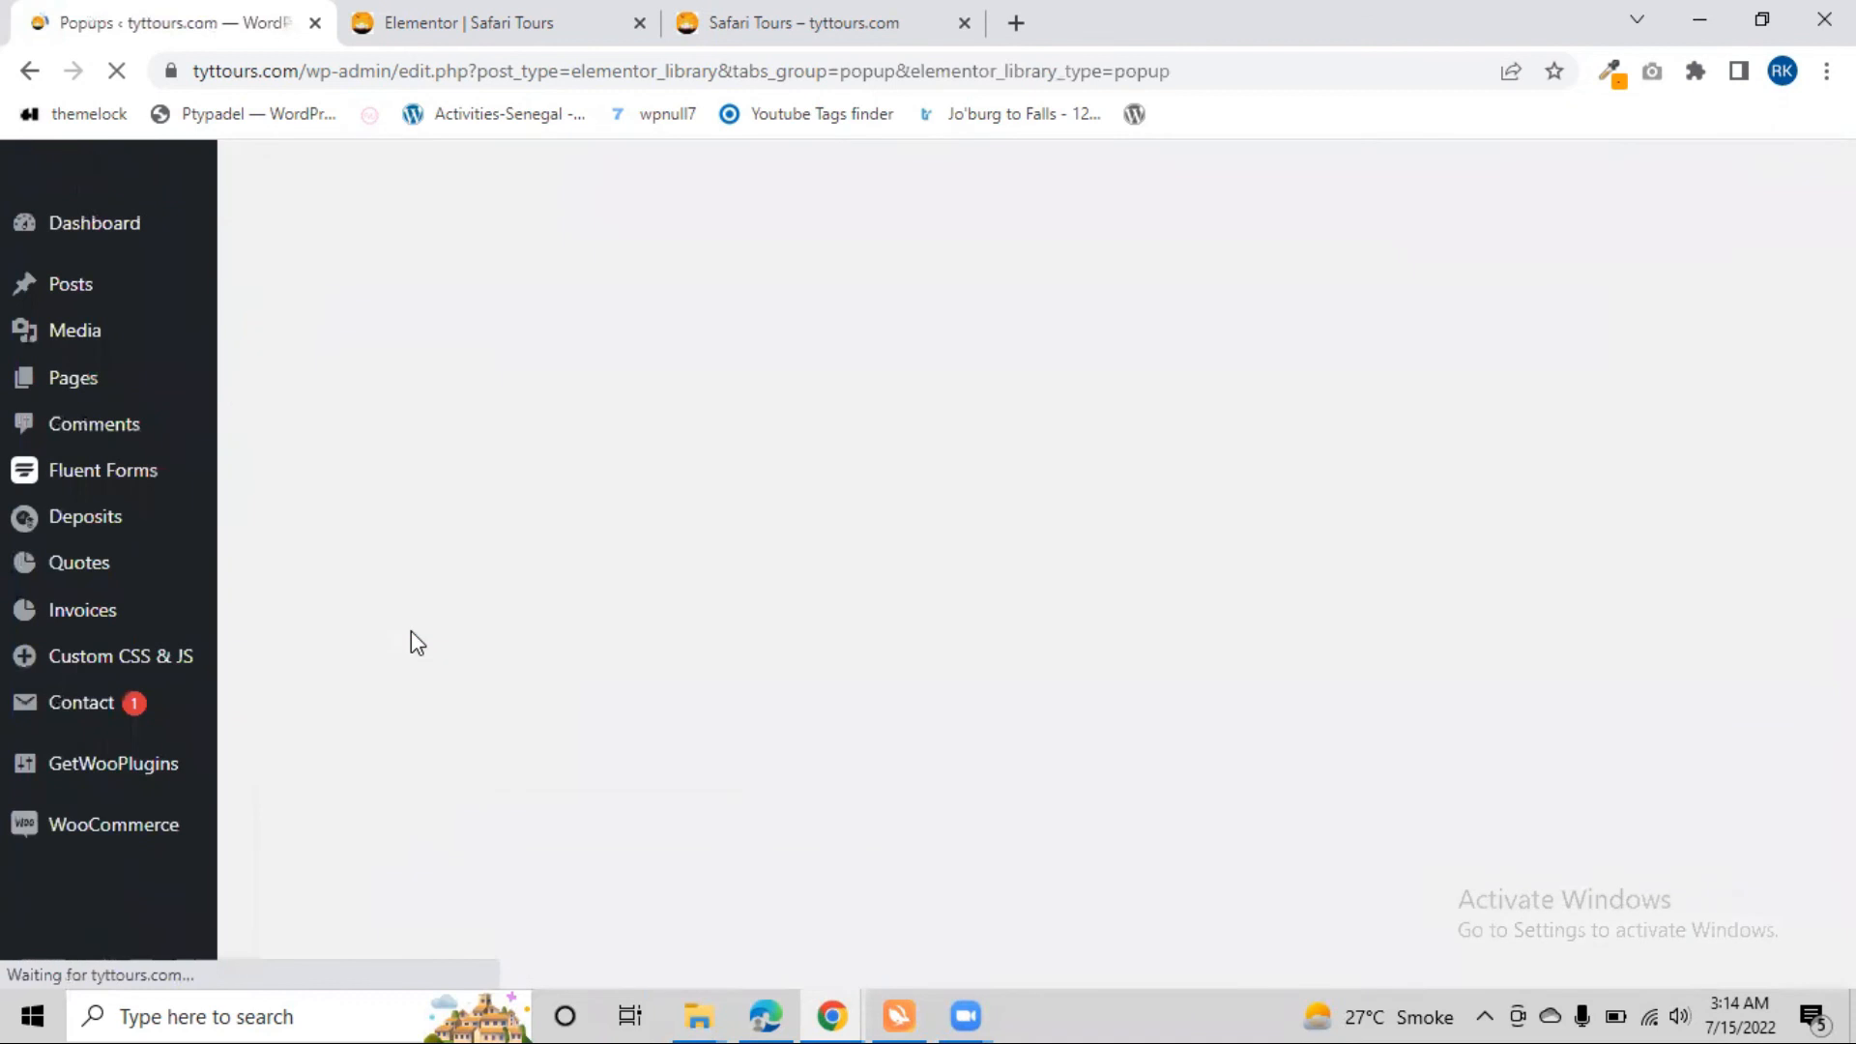
{"action": "scroll", "coordinate": [316, 502], "scroll_direction": "down", "scroll_amount": 6}
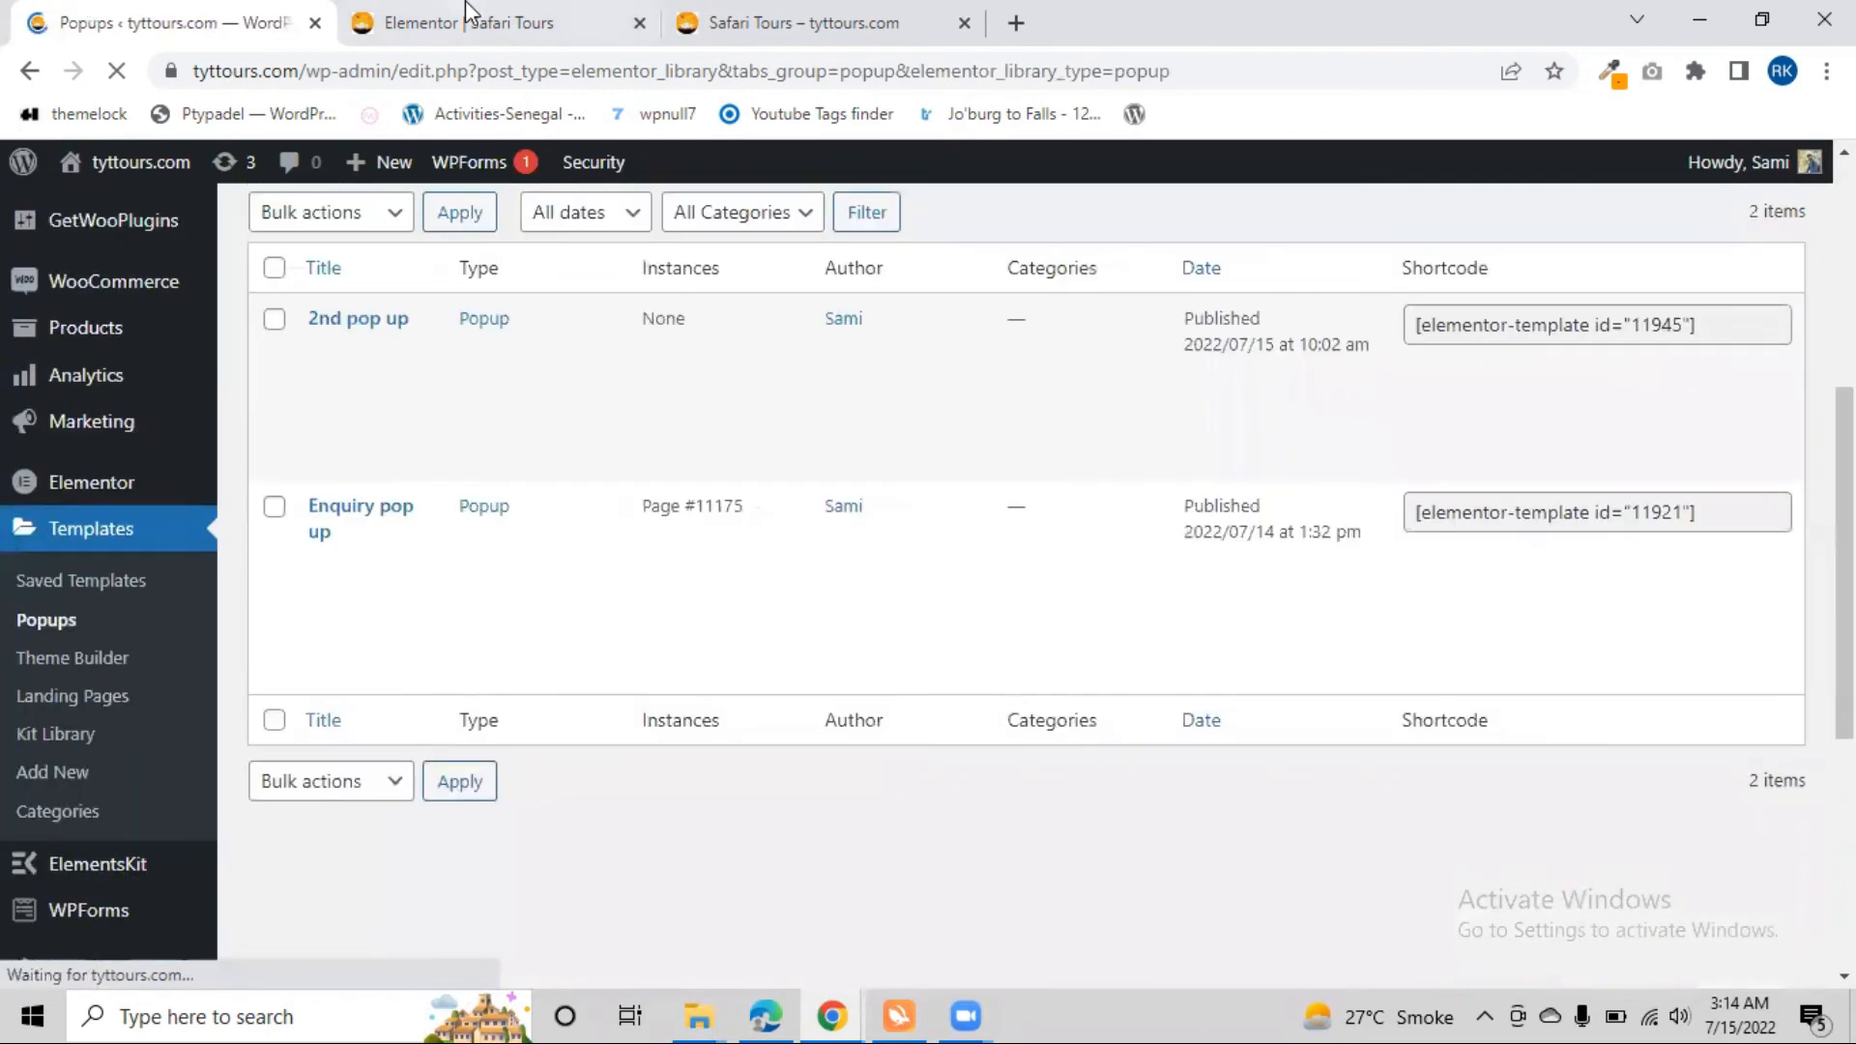
Back in the Elementor editor, search "enq" in the "pop up 1" link's popup settings, choose "Enquiry pop up (Template)", and update the page
{"action": "left_click", "coordinate": [455, 21]}
{"action": "left_click", "coordinate": [100, 512]}
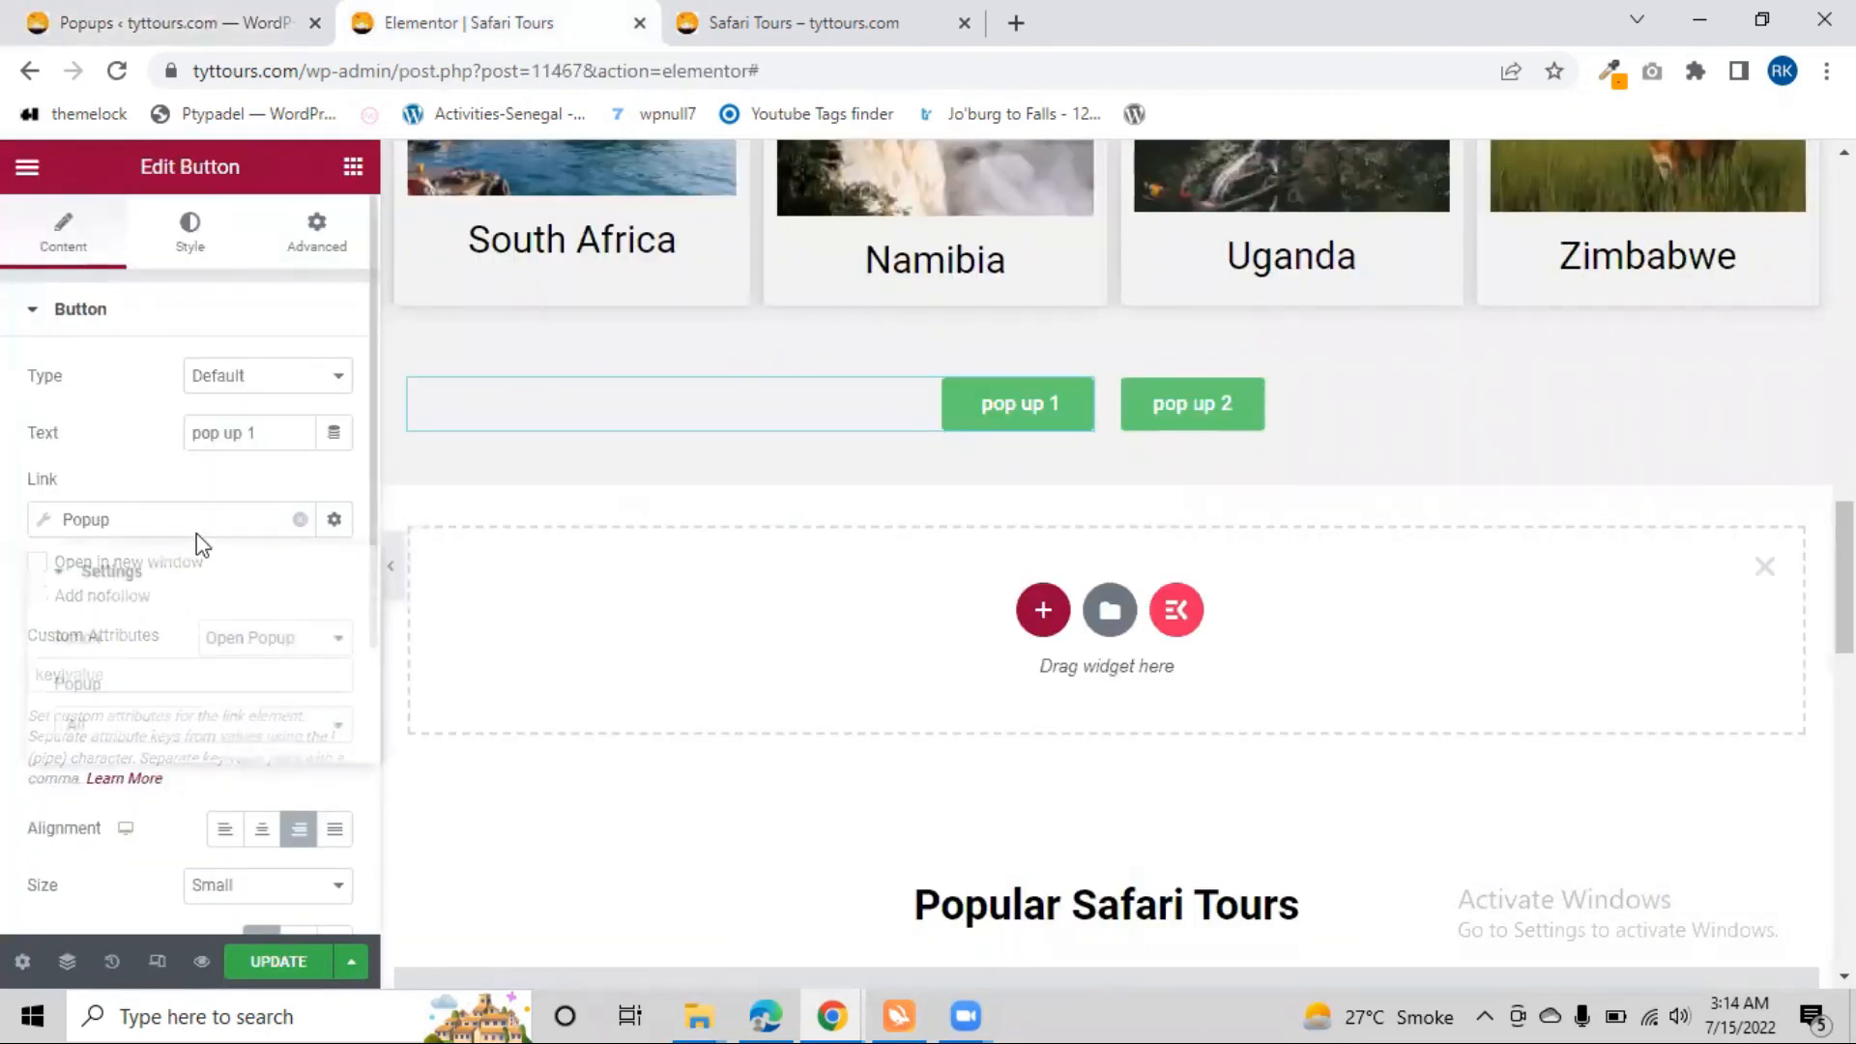
{"action": "left_click", "coordinate": [89, 522]}
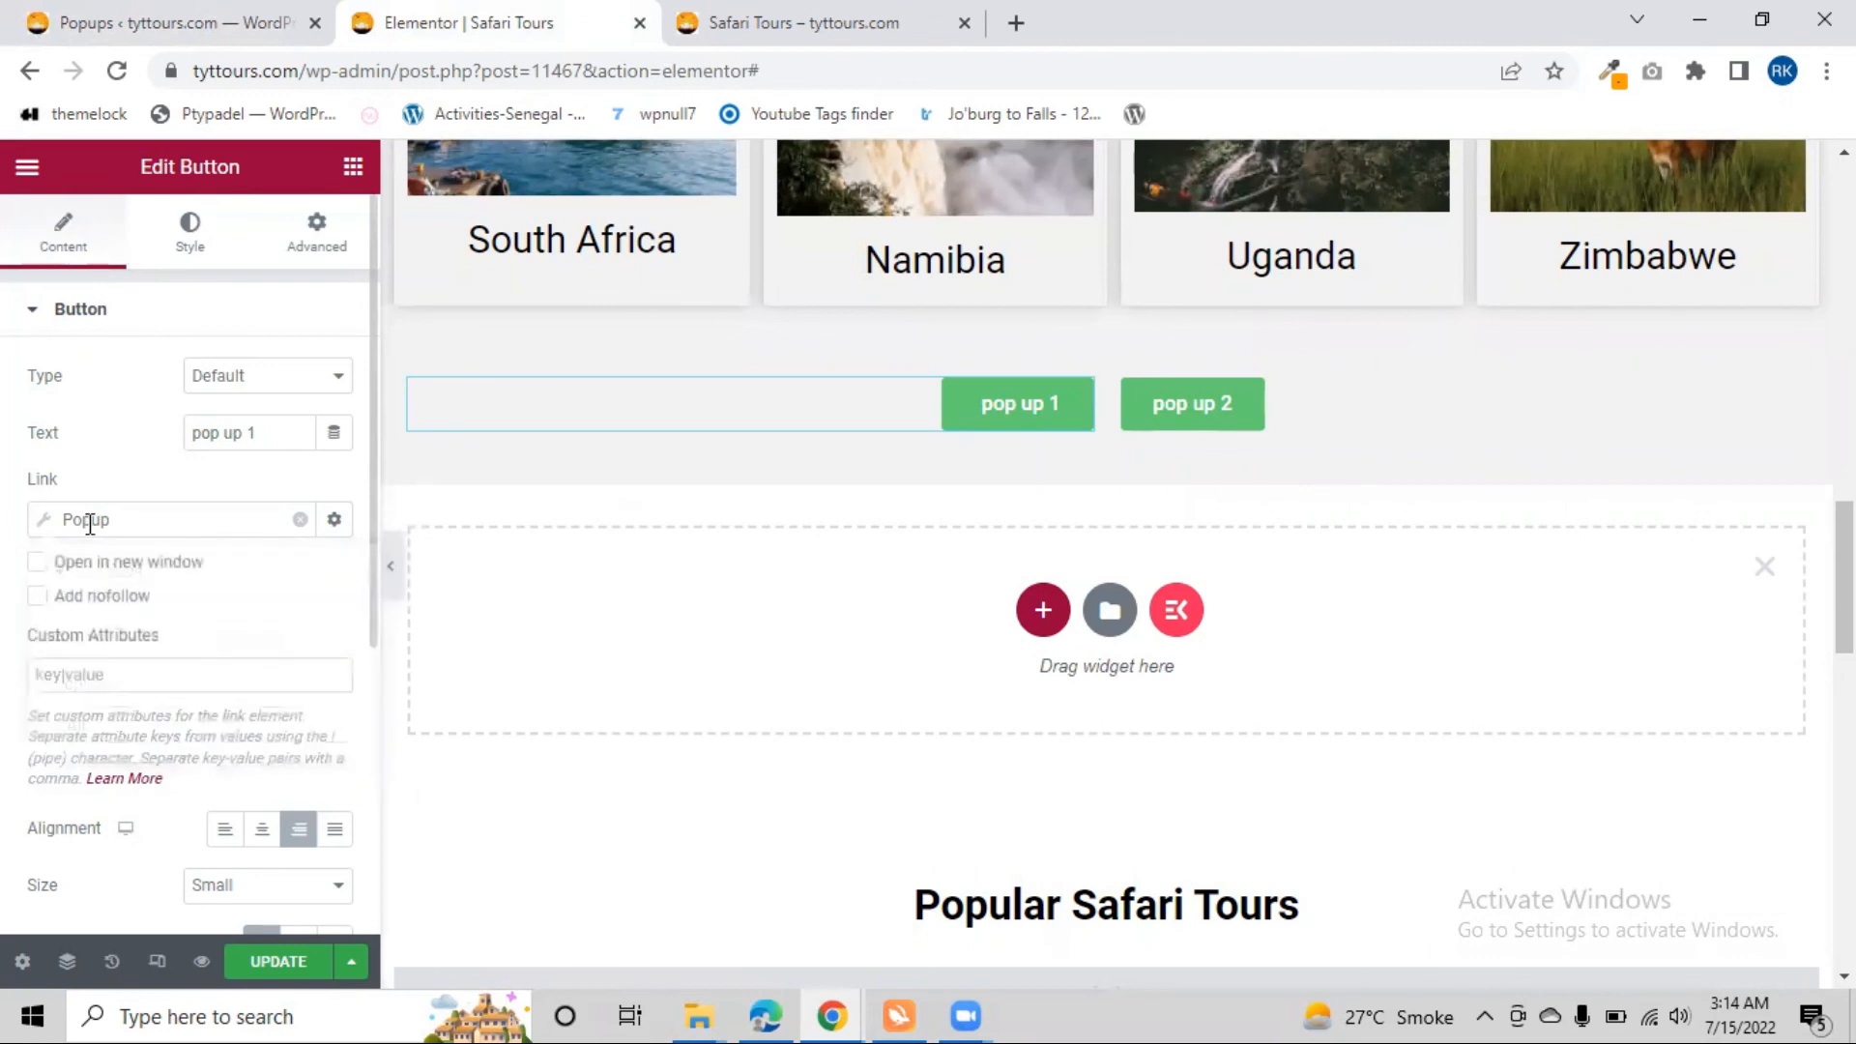
{"action": "scroll", "coordinate": [97, 580], "scroll_direction": "down", "scroll_amount": 2}
{"action": "left_click", "coordinate": [106, 385]}
{"action": "left_click", "coordinate": [147, 592]}
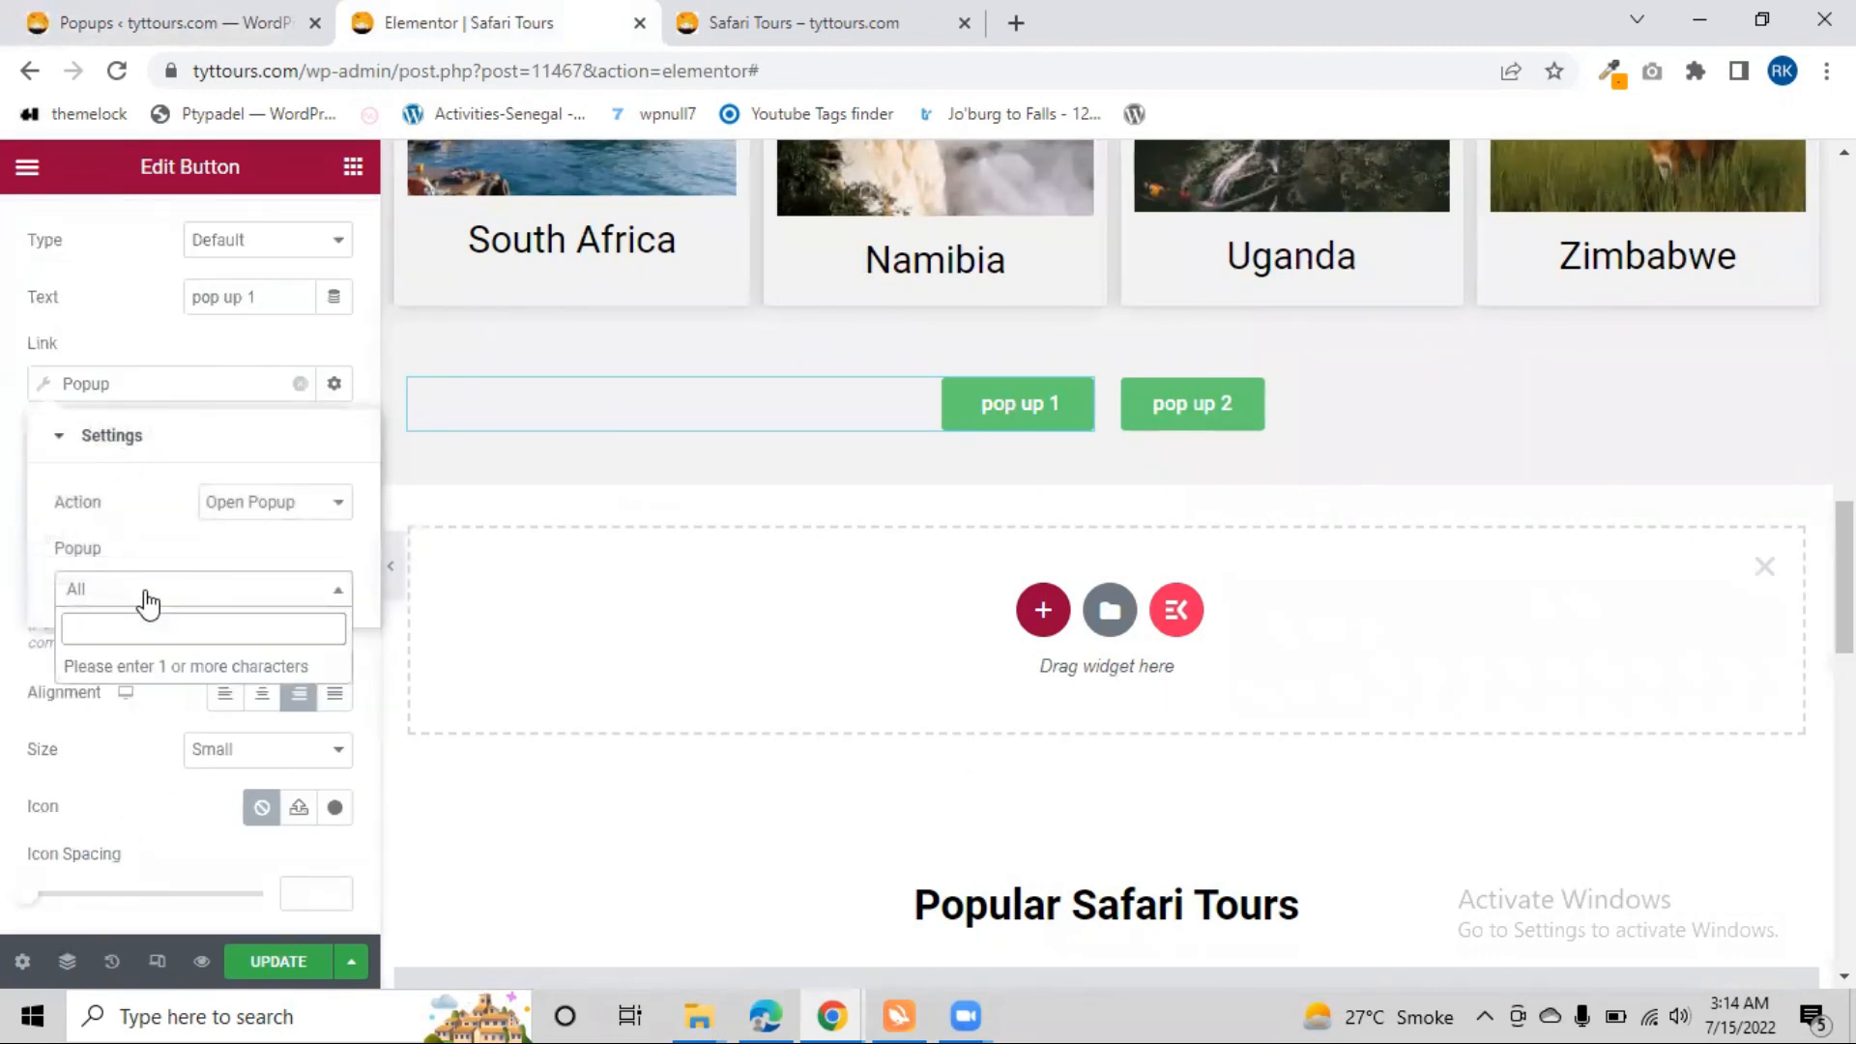
{"action": "type", "text": "enq"}
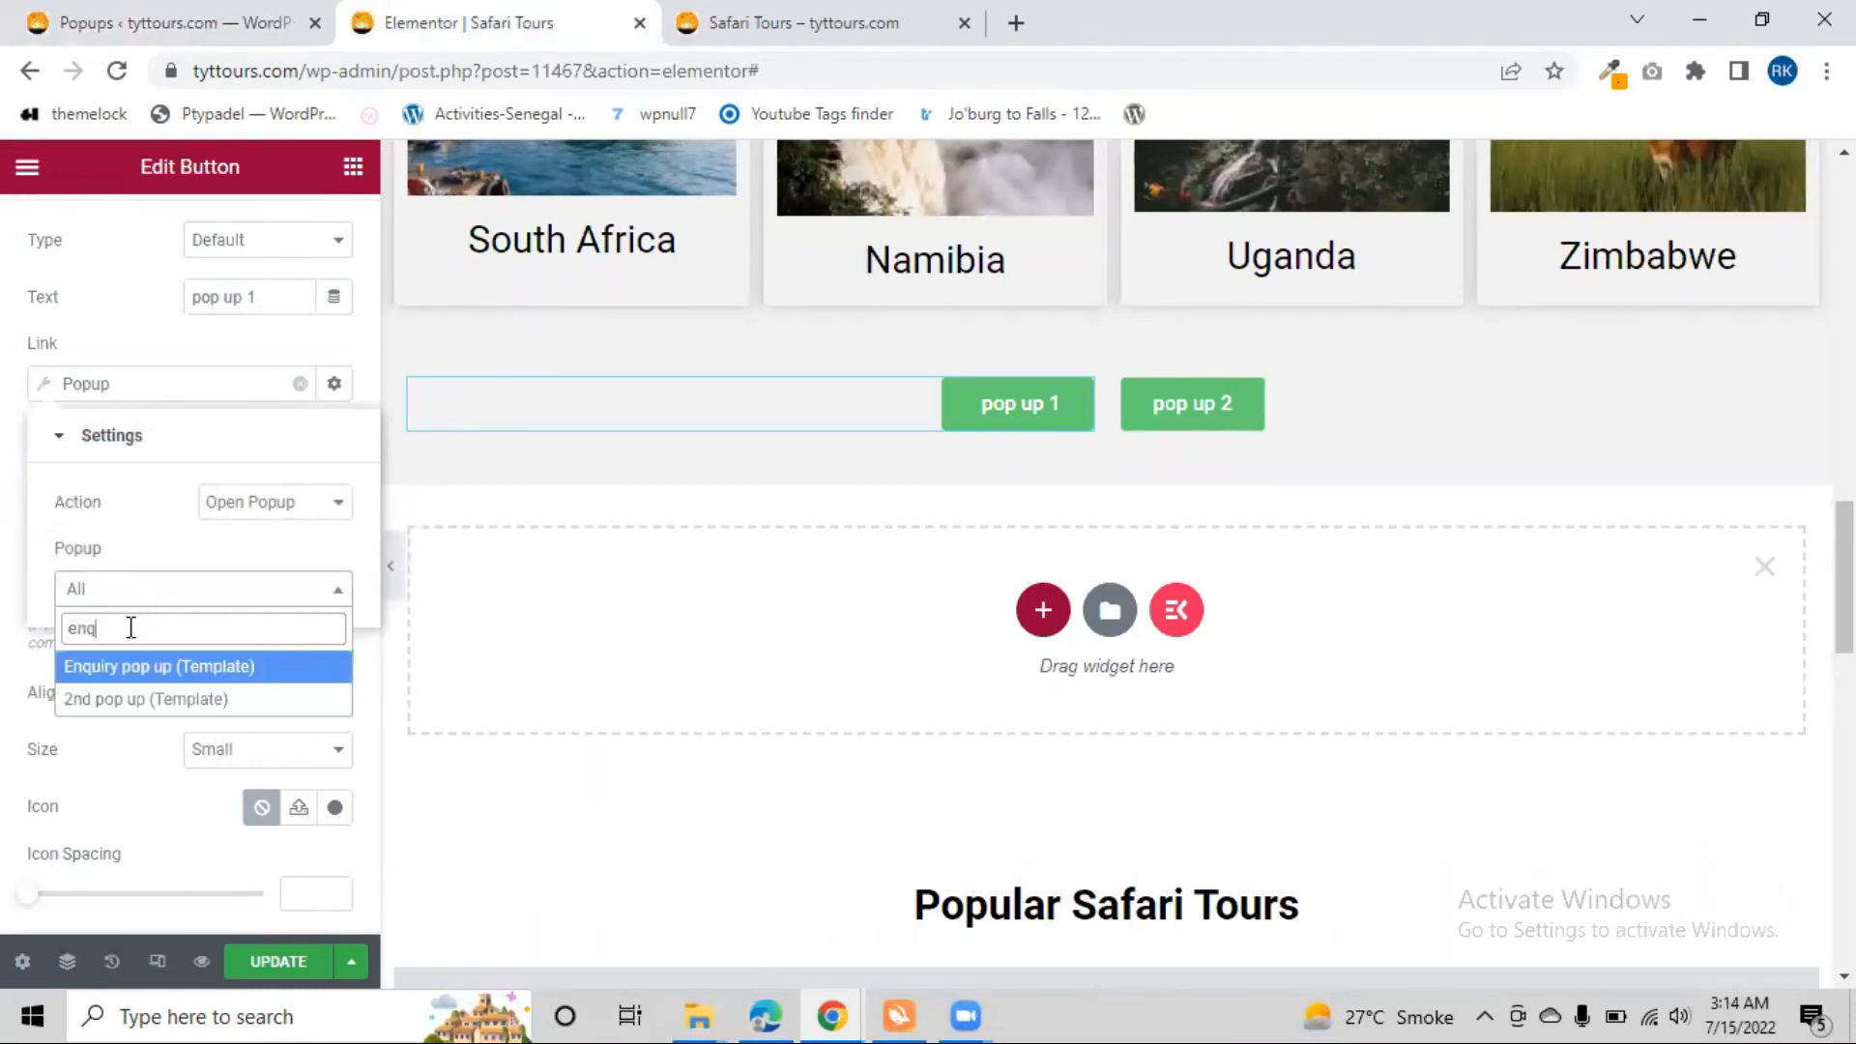
{"action": "left_click", "coordinate": [106, 666]}
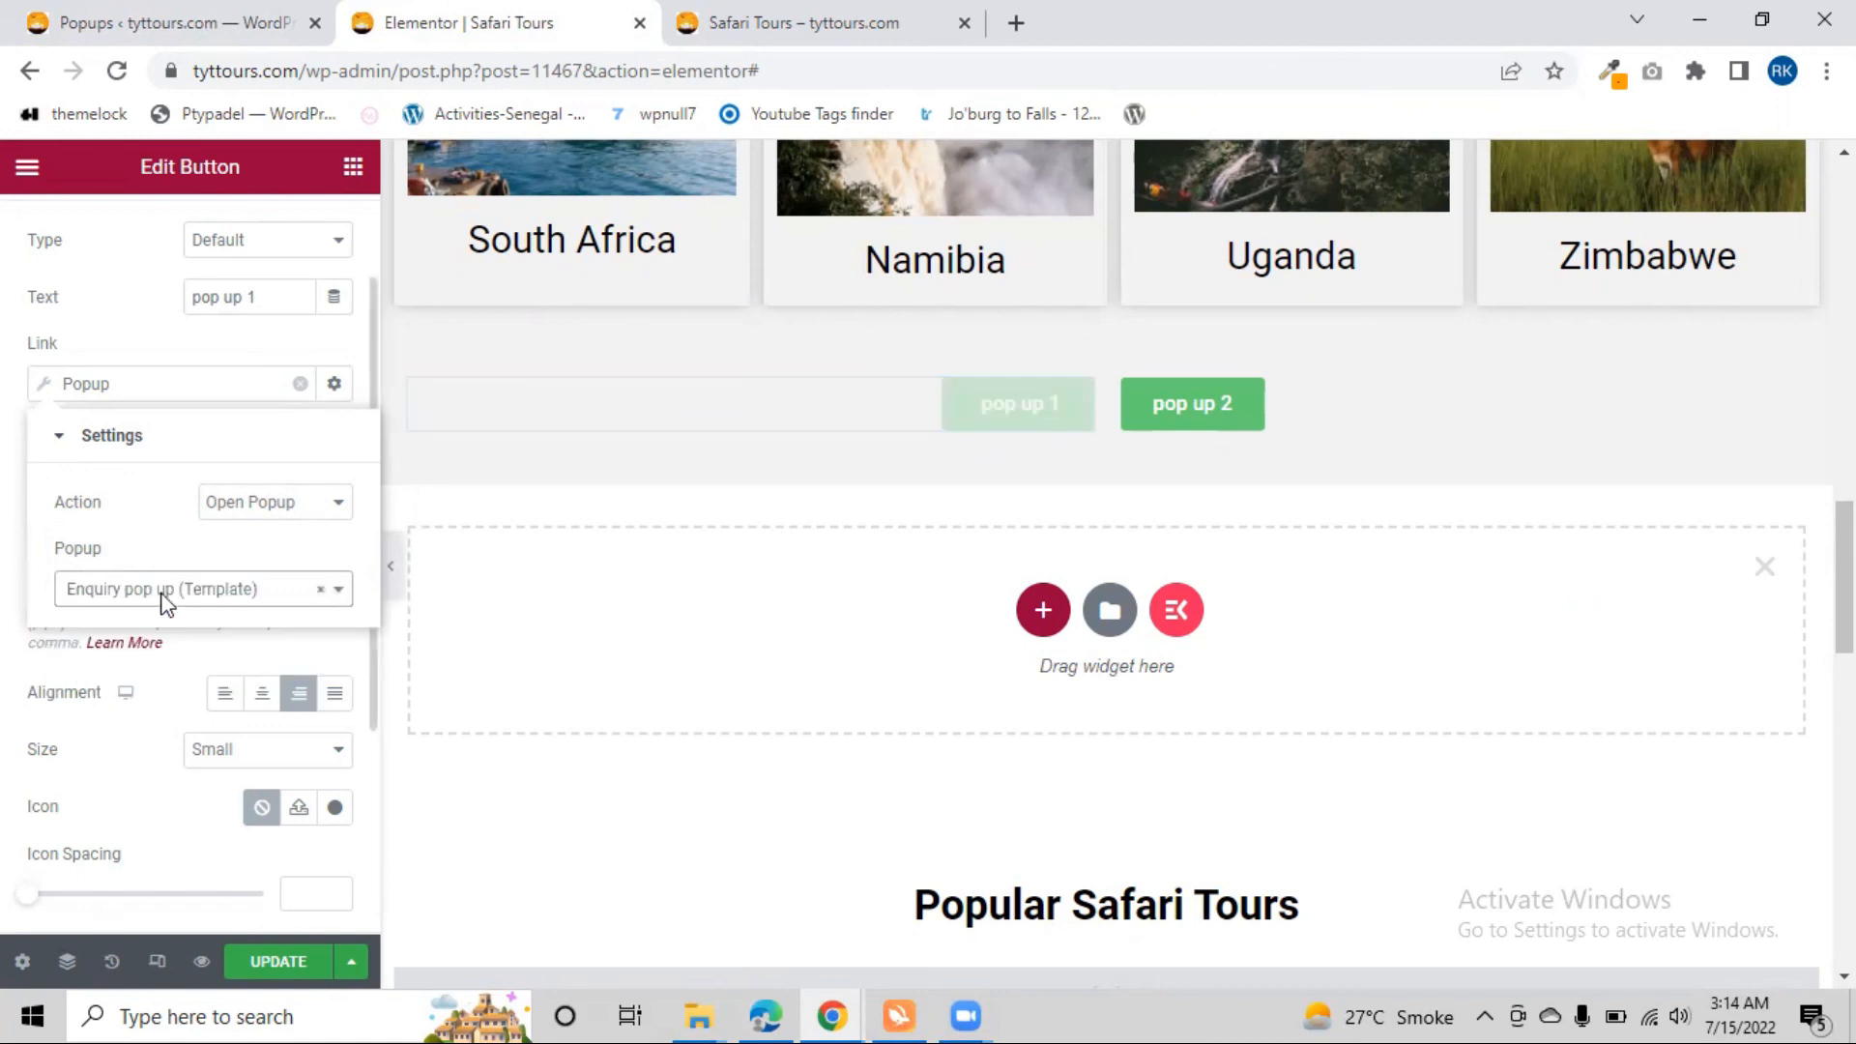
{"action": "left_click", "coordinate": [261, 959]}
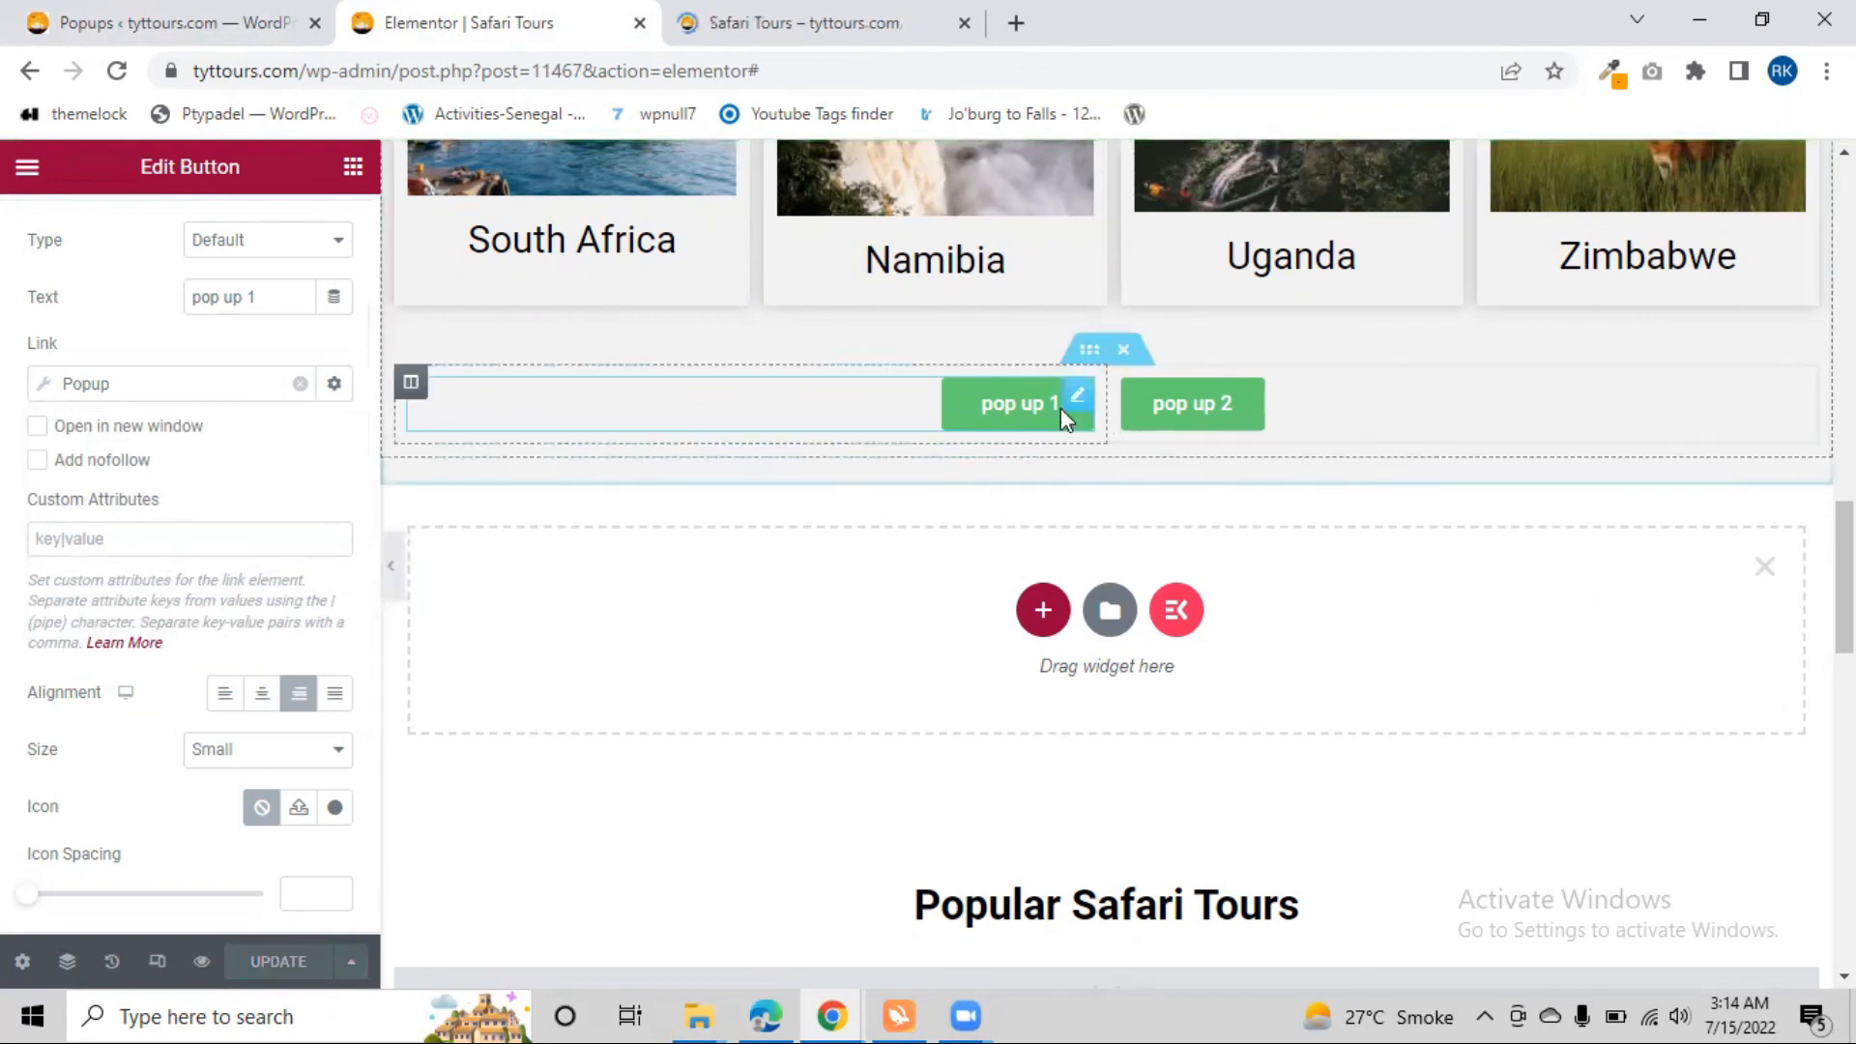
On the Safari Tours preview tab, test the "pop up 1" button below the country cards and close its enquiry form
{"action": "left_click", "coordinate": [762, 19]}
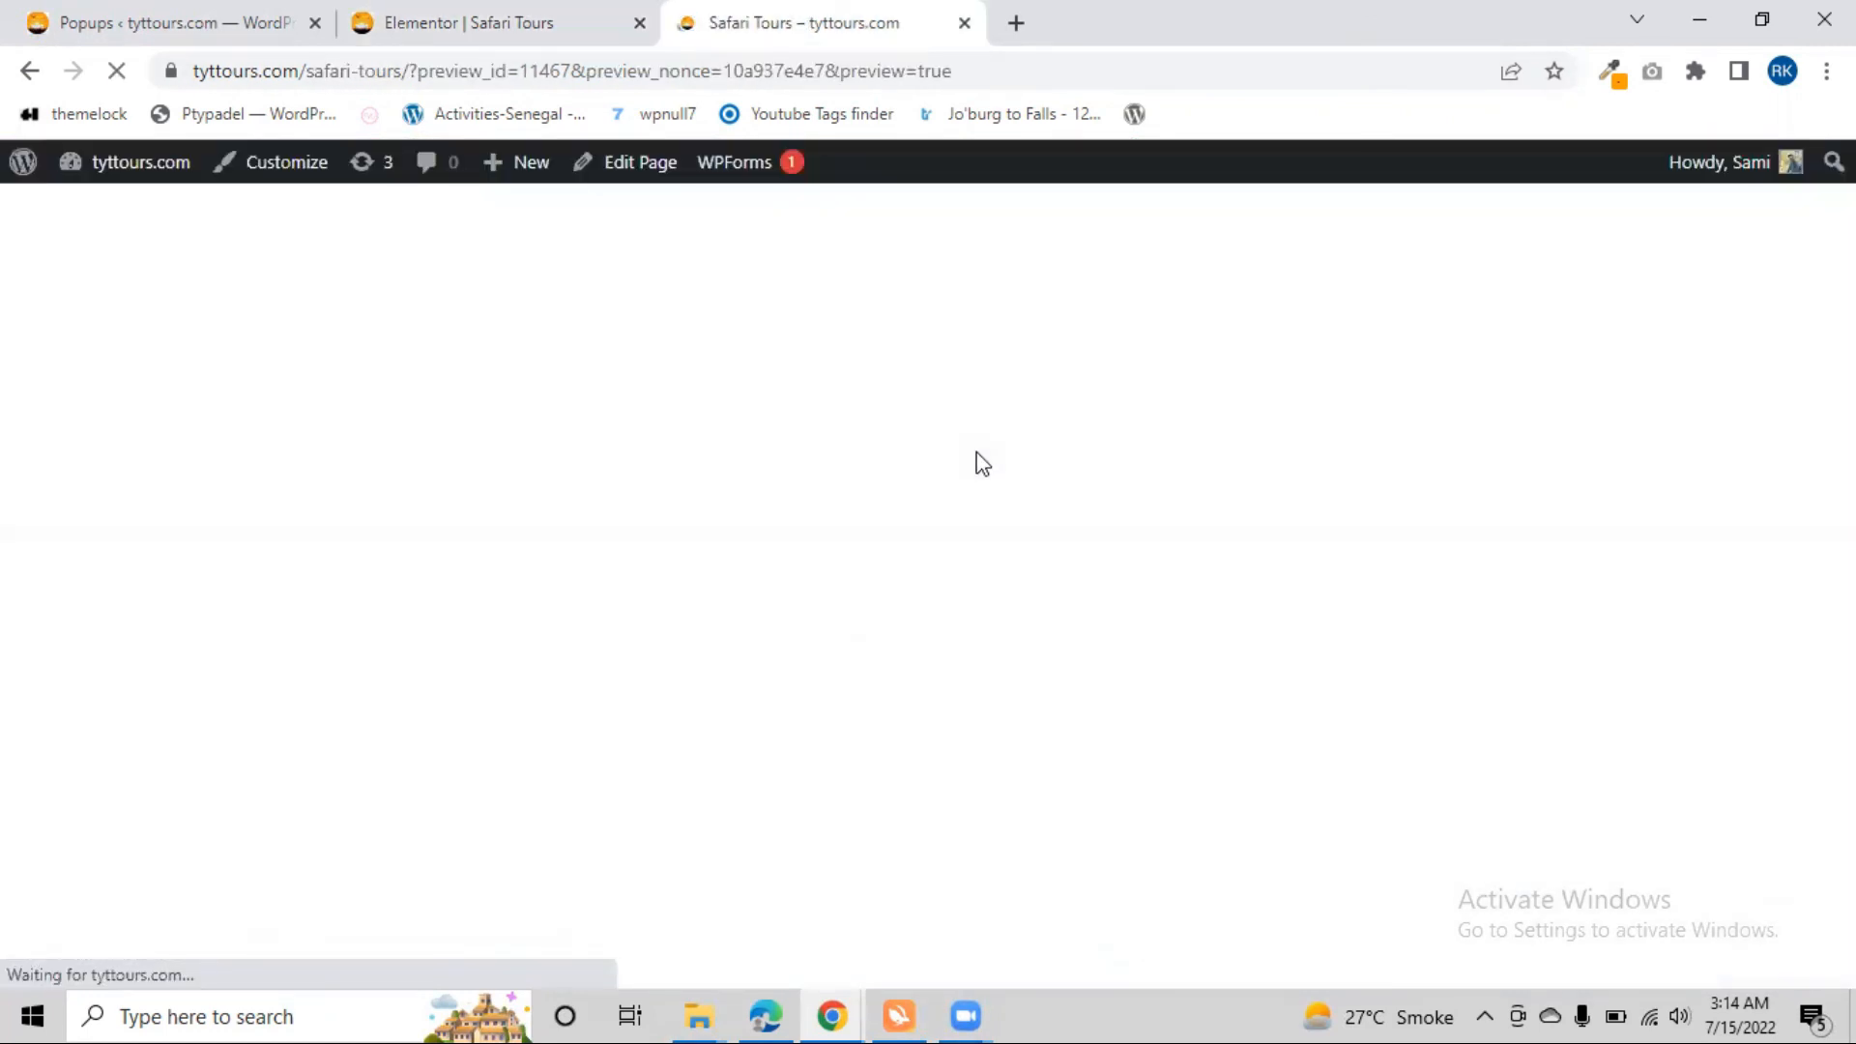
{"action": "scroll", "coordinate": [775, 576], "scroll_direction": "down", "scroll_amount": 8}
{"action": "scroll", "coordinate": [802, 541], "scroll_direction": "down", "scroll_amount": 10}
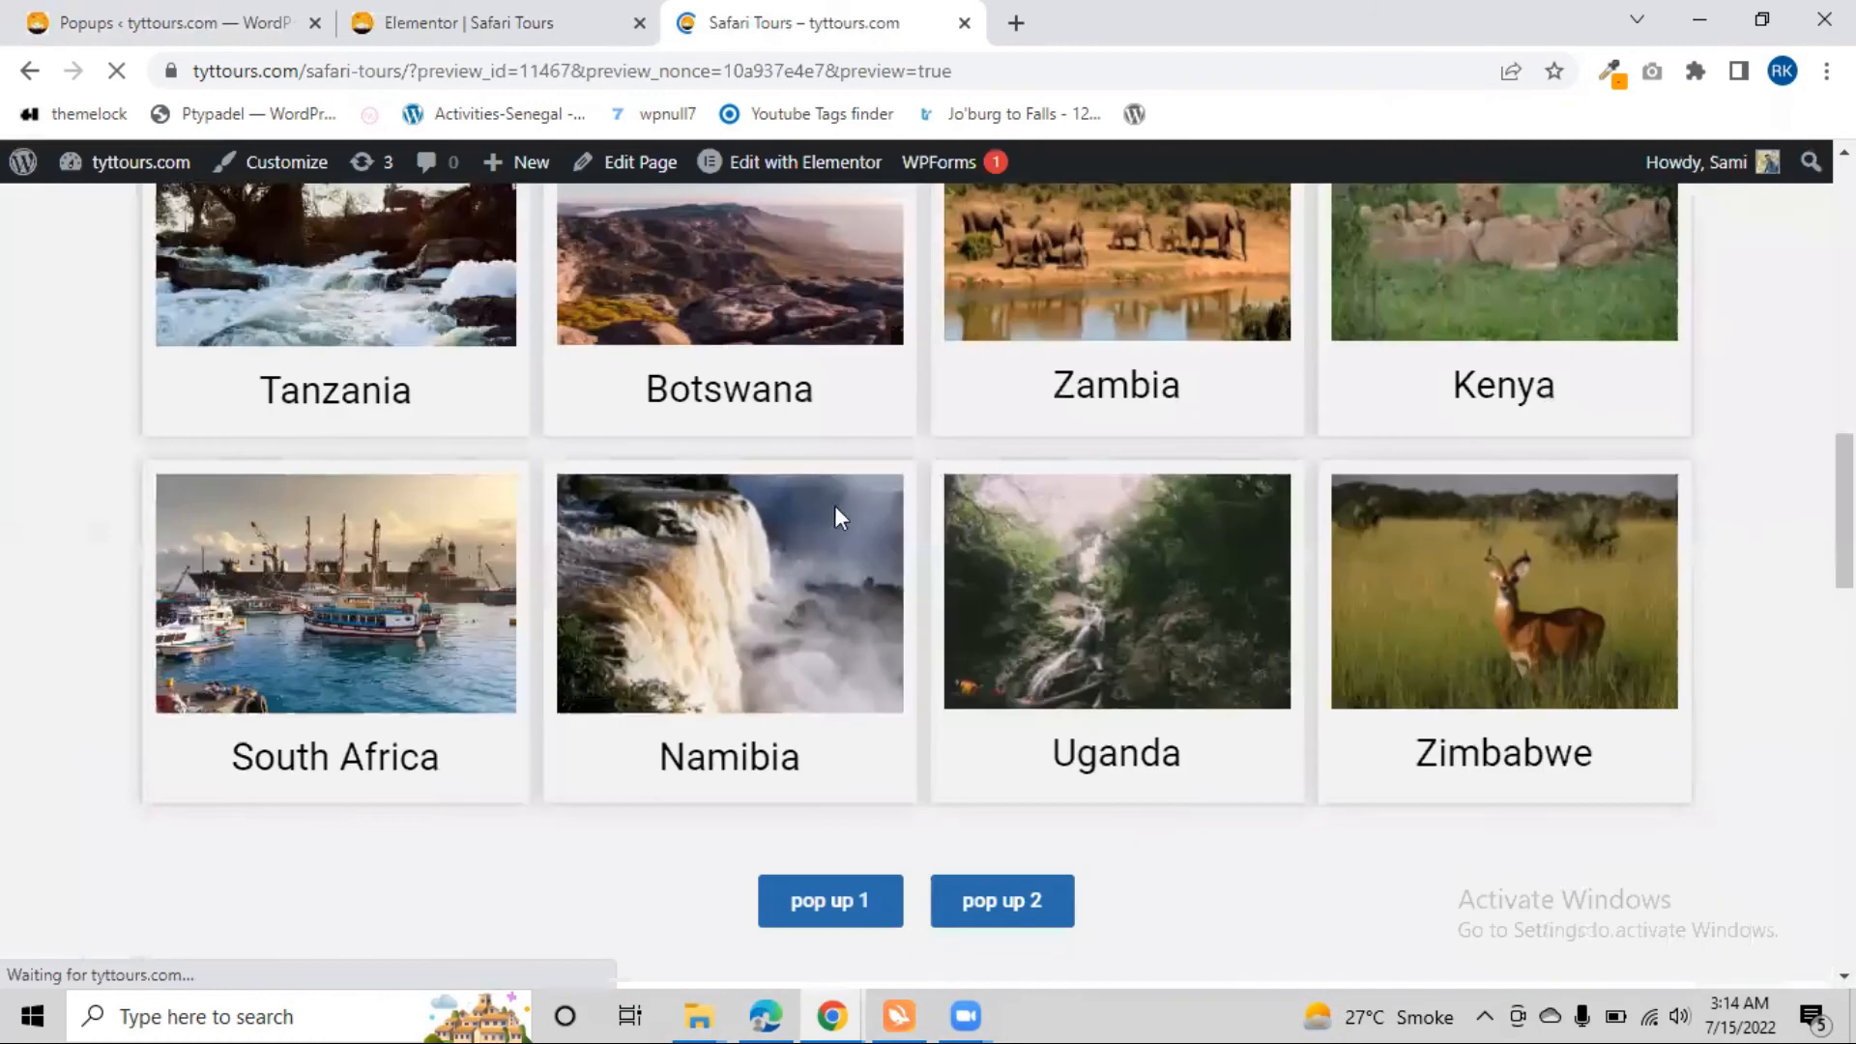
{"action": "left_click", "coordinate": [824, 493]}
{"action": "scroll", "coordinate": [783, 500], "scroll_direction": "down", "scroll_amount": 8}
{"action": "scroll", "coordinate": [783, 499], "scroll_direction": "up", "scroll_amount": 6}
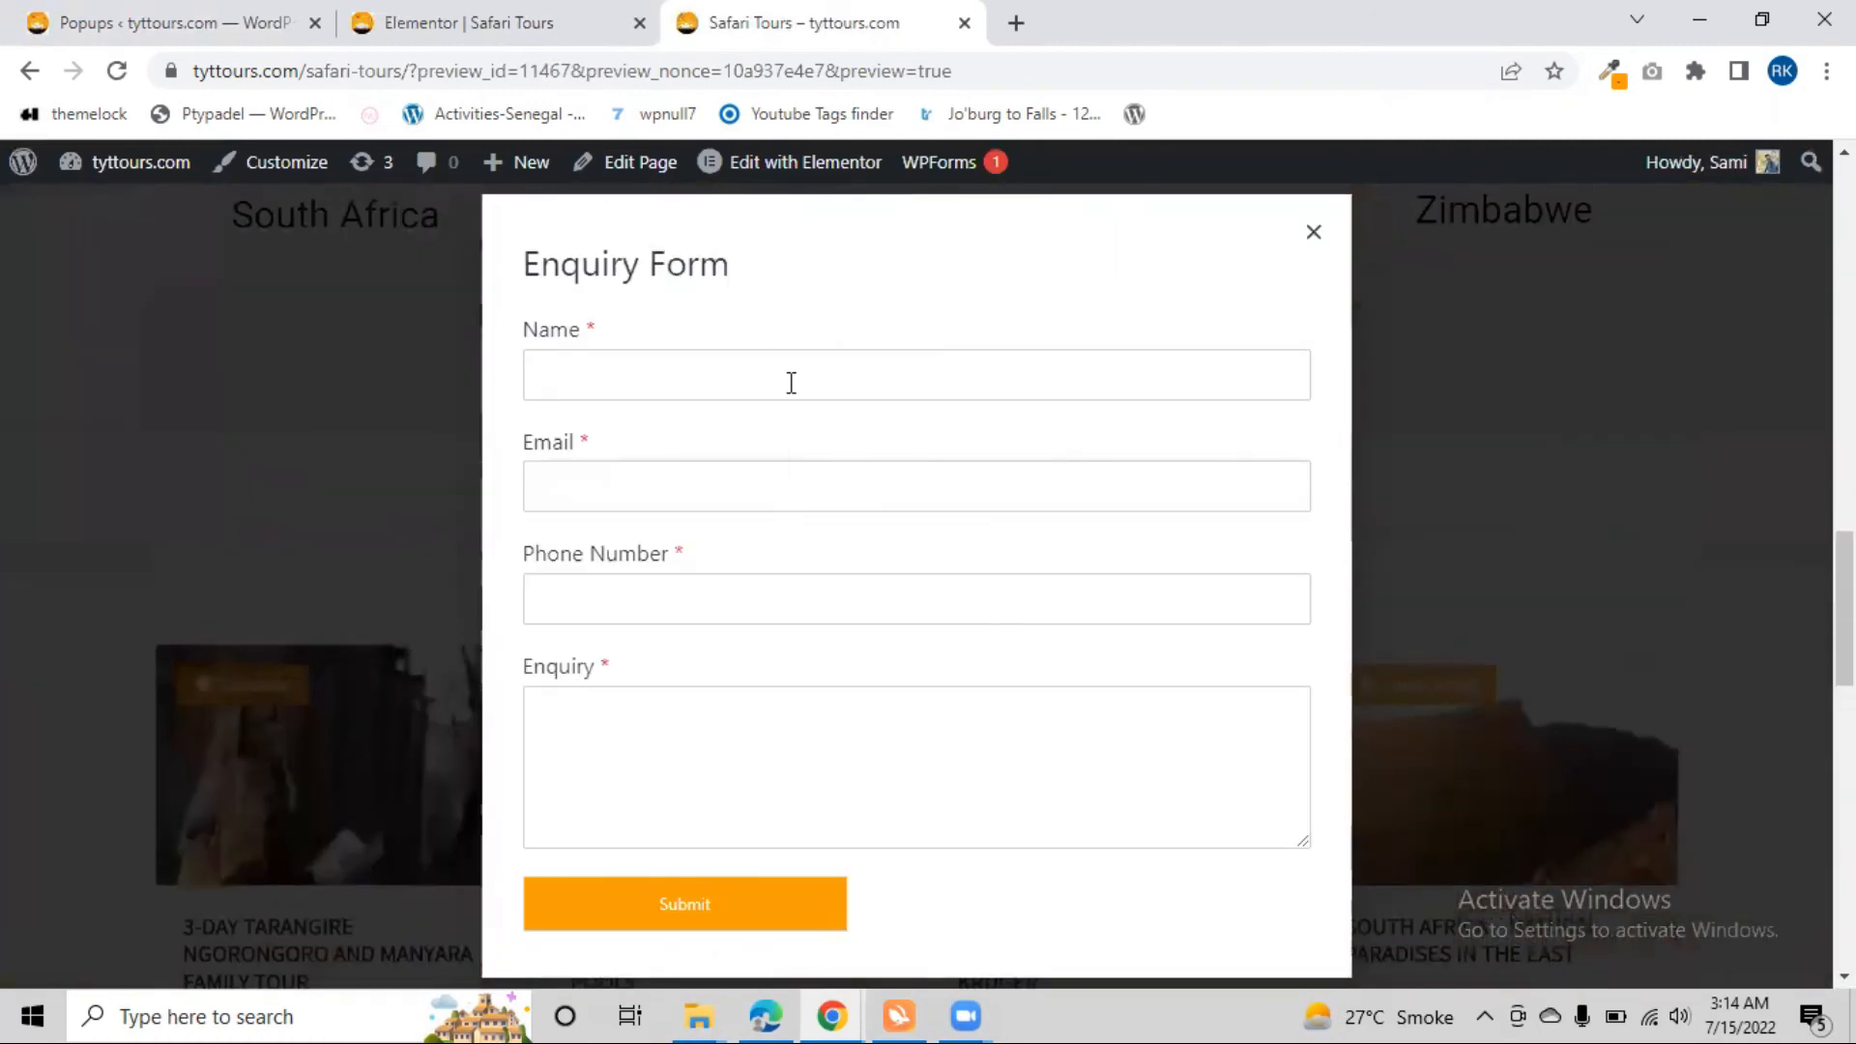
{"action": "left_click", "coordinate": [1311, 235]}
Test the "pop up 2" button on the previewed page and close its popup
{"action": "left_click", "coordinate": [963, 356]}
{"action": "scroll", "coordinate": [667, 526], "scroll_direction": "down", "scroll_amount": 1}
{"action": "scroll", "coordinate": [738, 476], "scroll_direction": "up", "scroll_amount": 1}
{"action": "left_click", "coordinate": [1317, 222]}
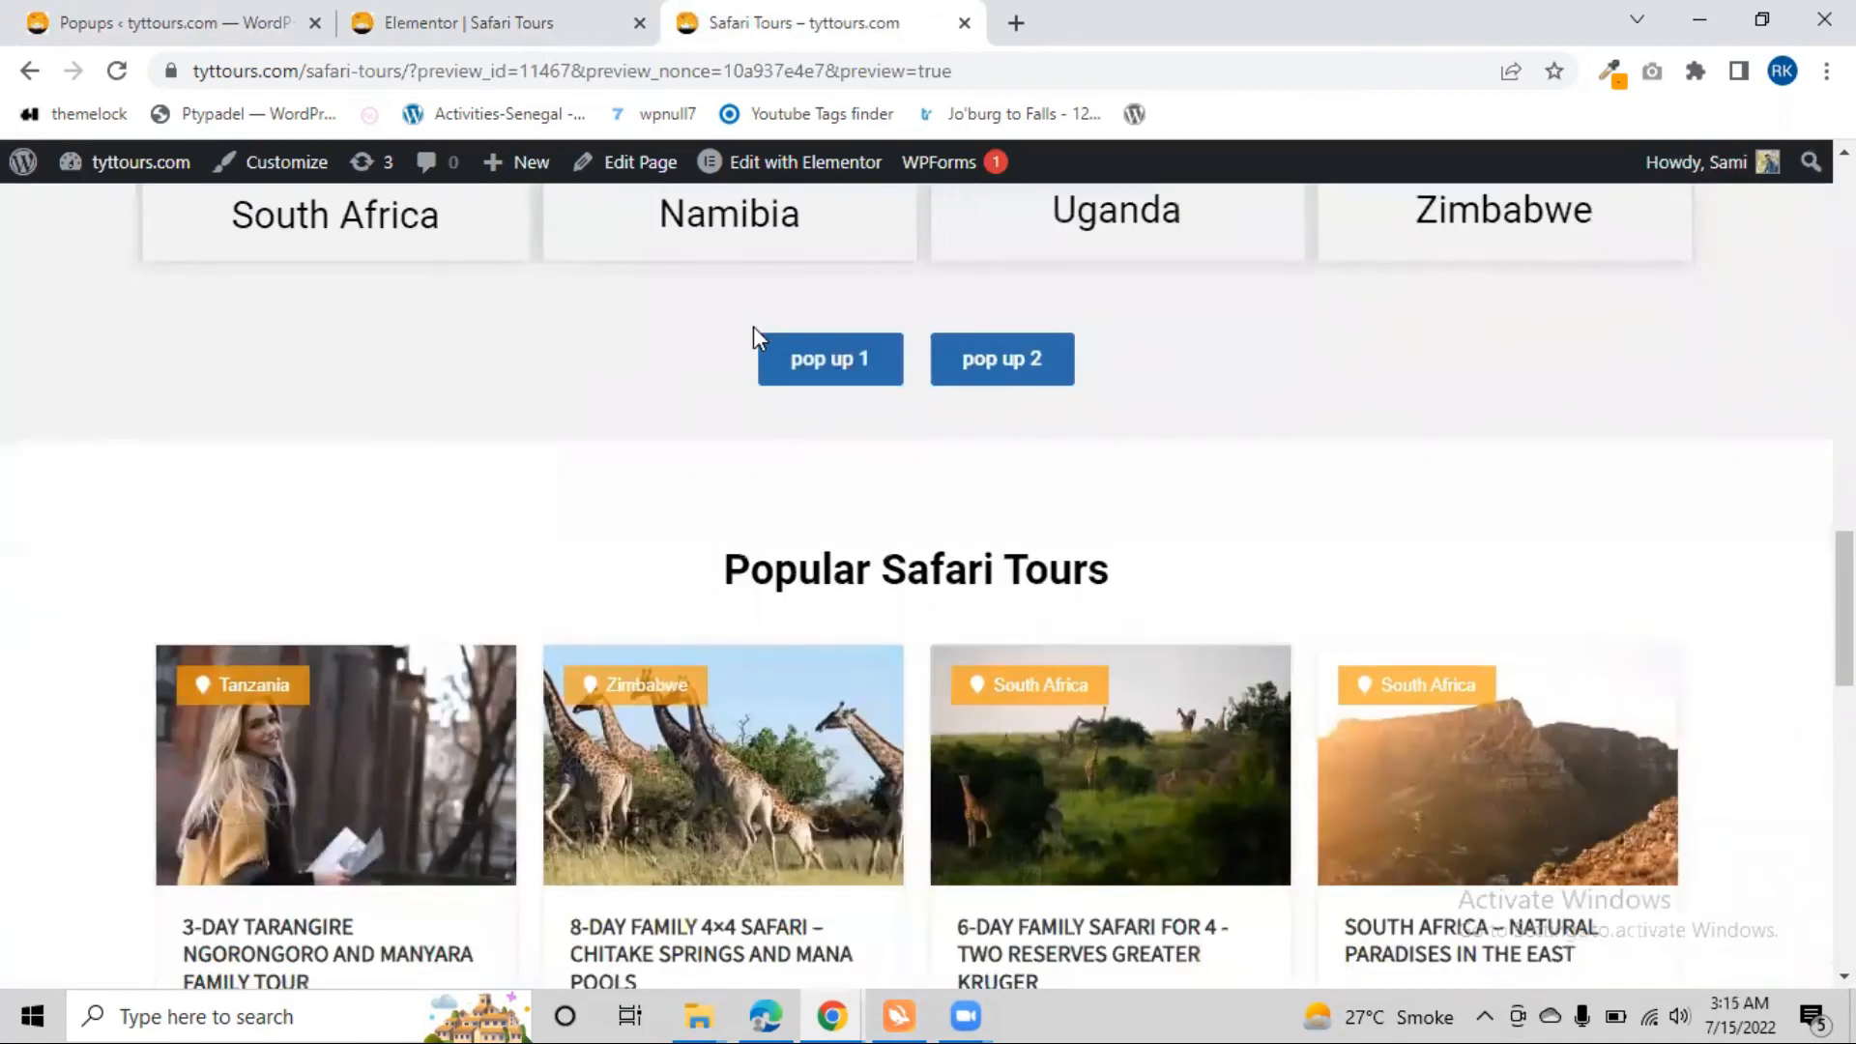
{"action": "left_click", "coordinate": [426, 14]}
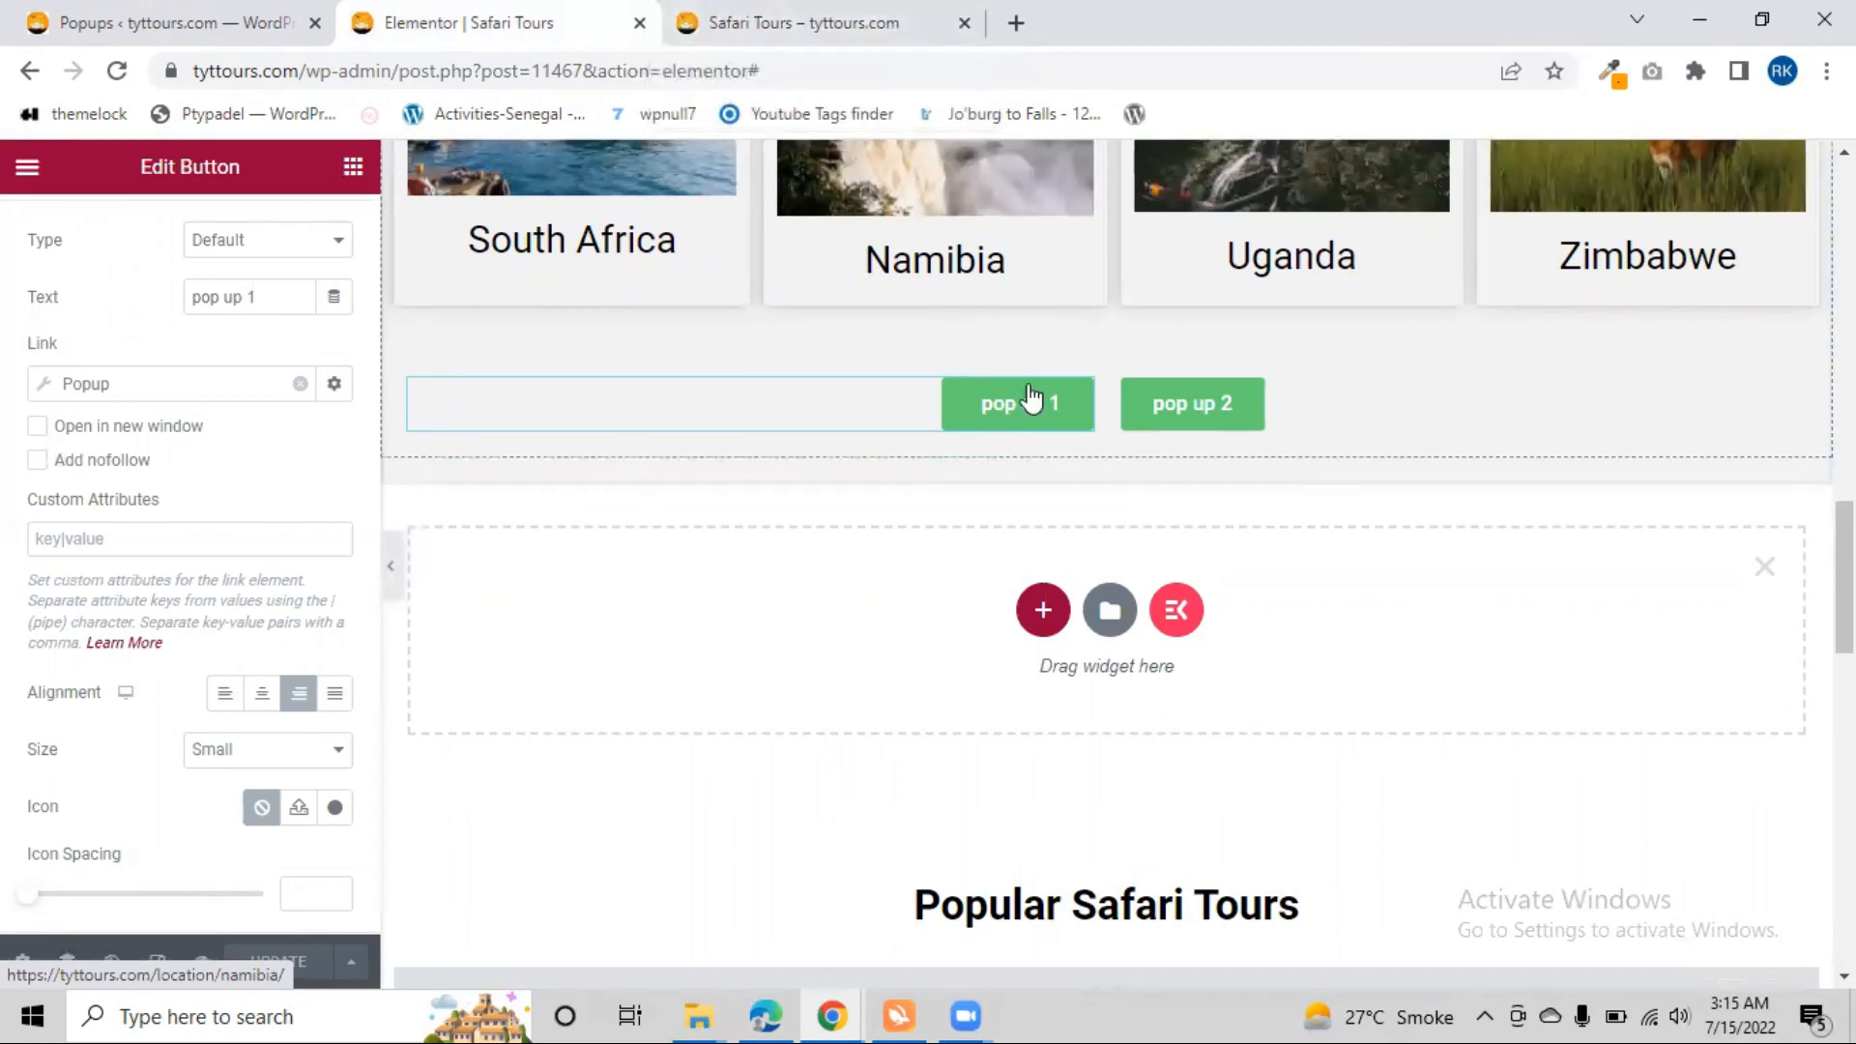
{"action": "left_click", "coordinate": [957, 1012]}
{"action": "left_click", "coordinate": [918, 816]}
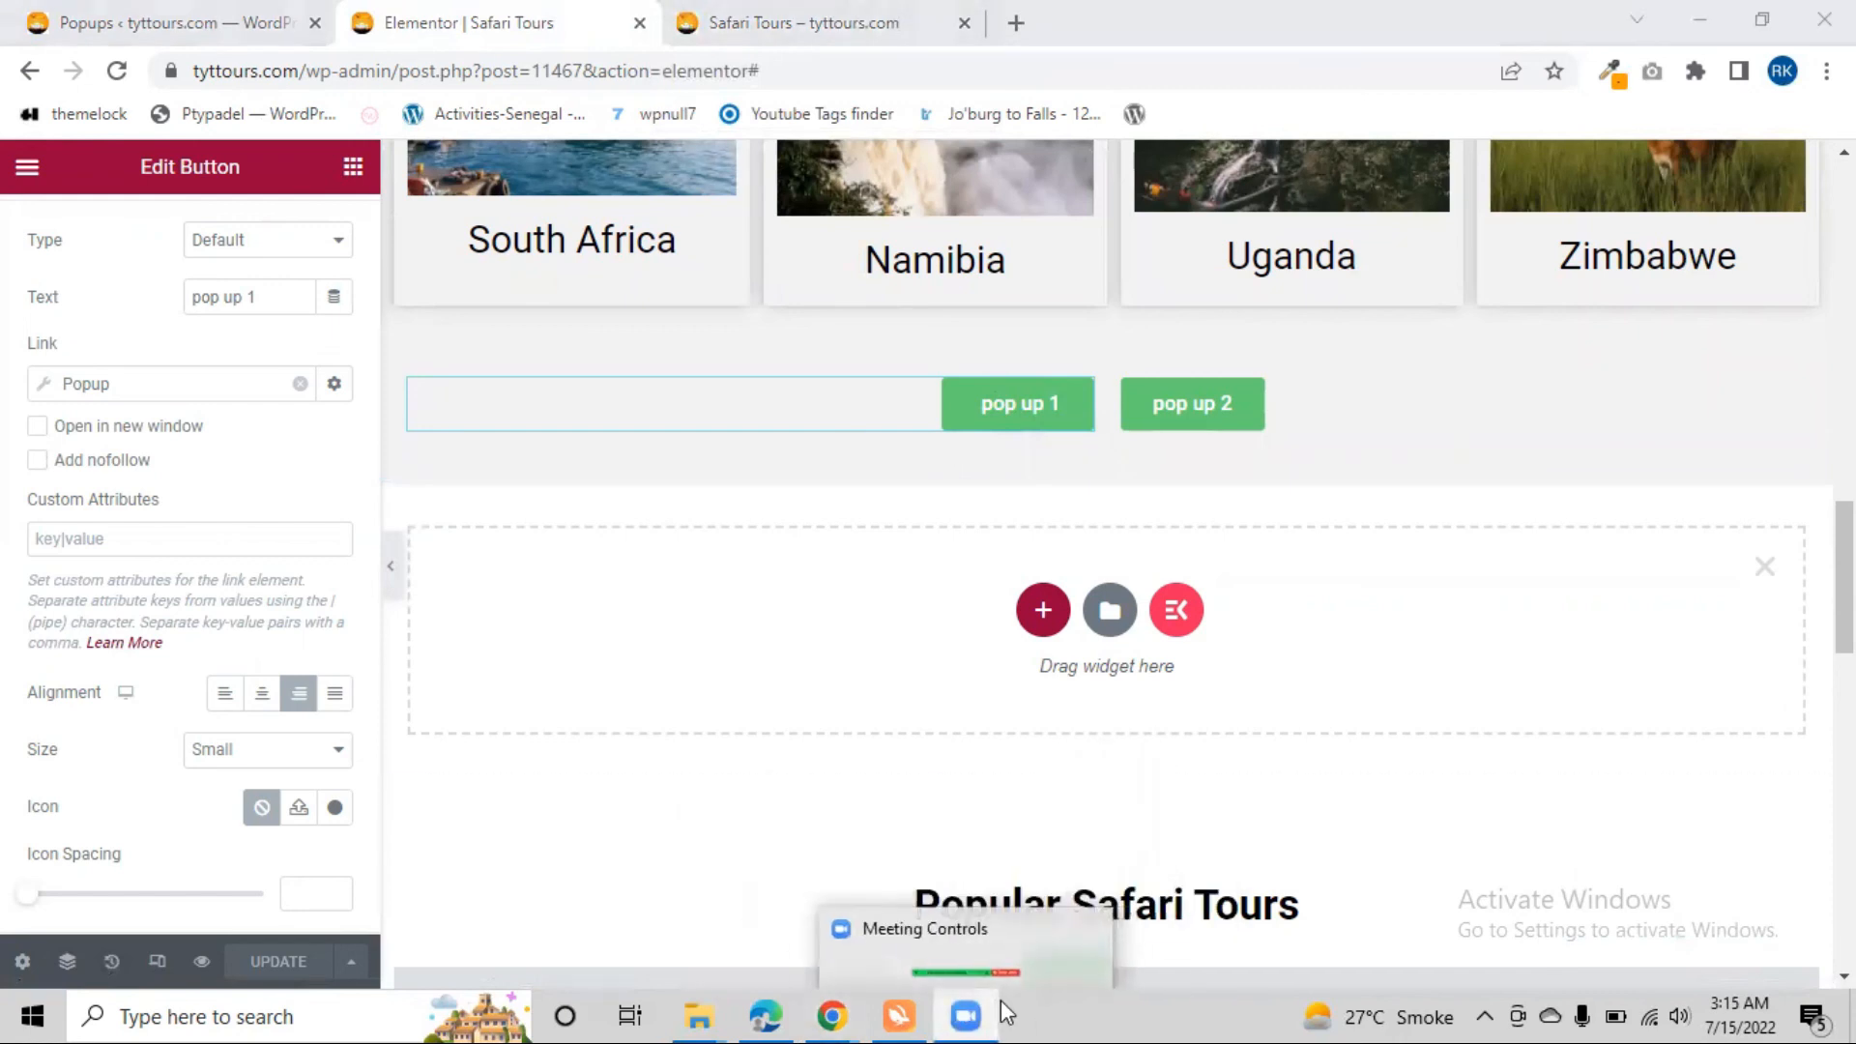